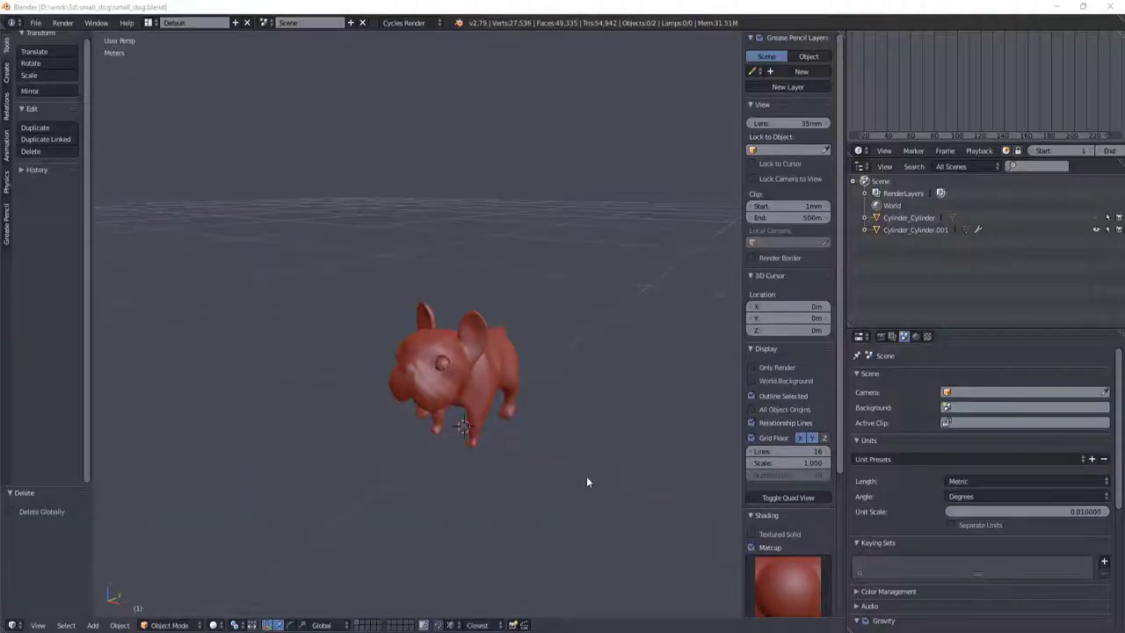
# Step: Switch to the Right Ortho side view and zoom in close on the bulldog mesh
pyautogui.press('KP_3')
pyautogui.scroll(2, 445, 485)
pyautogui.scroll(2, 480, 455)
pyautogui.scroll(2, 390, 431)
# Step: Add a single-bone armature and enter its Edit Mode, framing the selected bone
pyautogui.hotkey('shift', 'a')
pyautogui.click(479, 361)
pyautogui.press('Tab')
pyautogui.press('KP_Decimal')
# Step: Snap the new bone to the 3D cursor and lay it flat along Y at ground level
pyautogui.press('a')
pyautogui.hotkey('shift', 's')
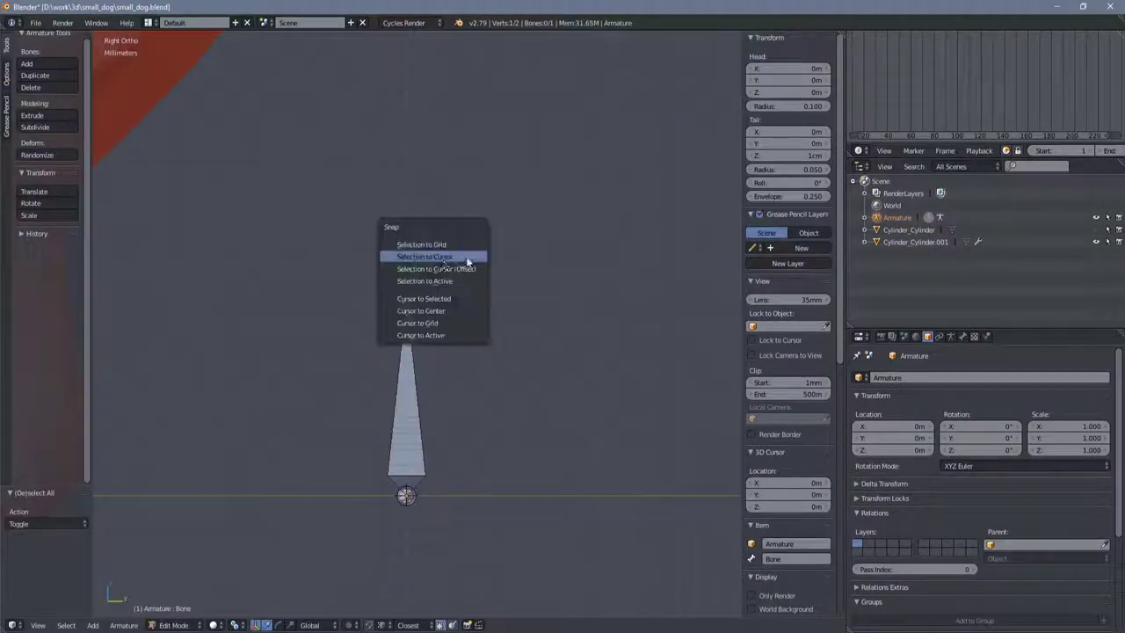
pyautogui.click(427, 254)
pyautogui.scroll(-3, 427, 254)
pyautogui.press('g')
pyautogui.press('y')
pyautogui.click(398, 510)
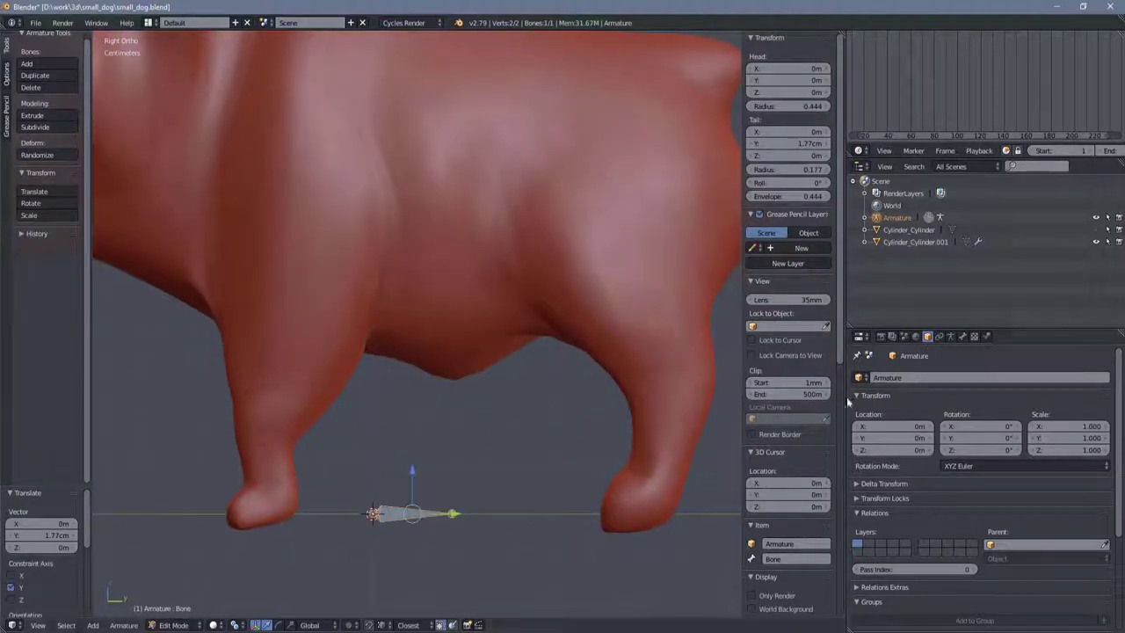
# Step: Name the bone ROOT and duplicate it up into the dog's back
pyautogui.click(963, 336)
pyautogui.click(919, 380)
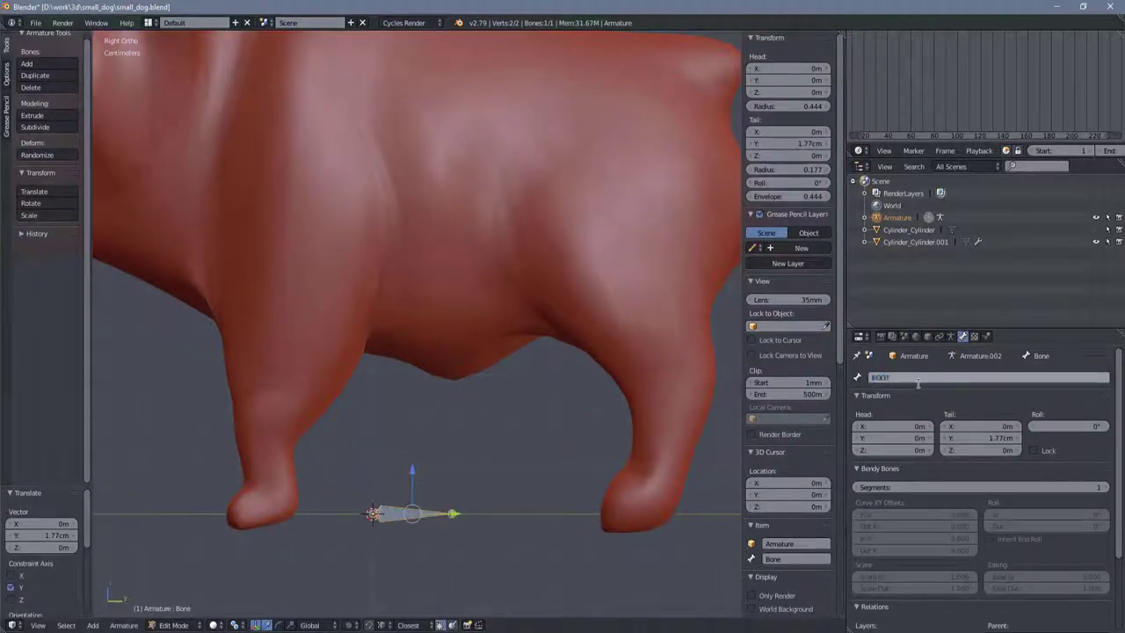
pyautogui.press('Return')
pyautogui.scroll(-2, 545, 220)
pyautogui.hotkey('shift', 'd')
pyautogui.click(549, 211)
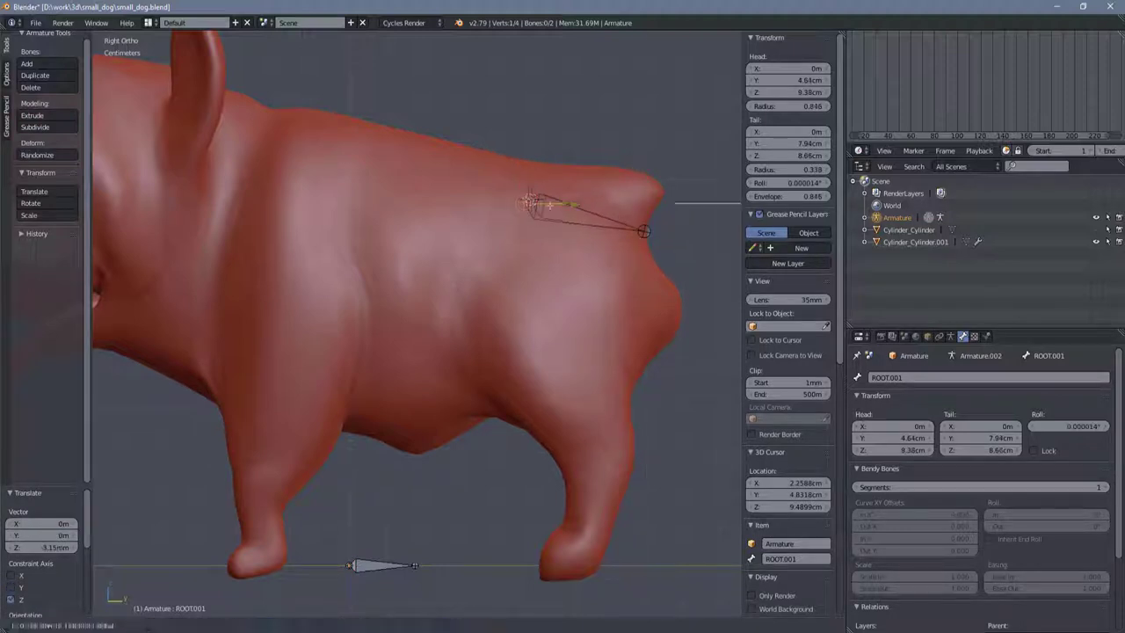
# Step: Place the back bone and turn on Axes and X-Ray display for the armature
pyautogui.click(630, 224)
pyautogui.click(950, 336)
pyautogui.scroll(-5, 967, 484)
pyautogui.click(868, 480)
pyautogui.click(989, 475)
pyautogui.scroll(2, 589, 246)
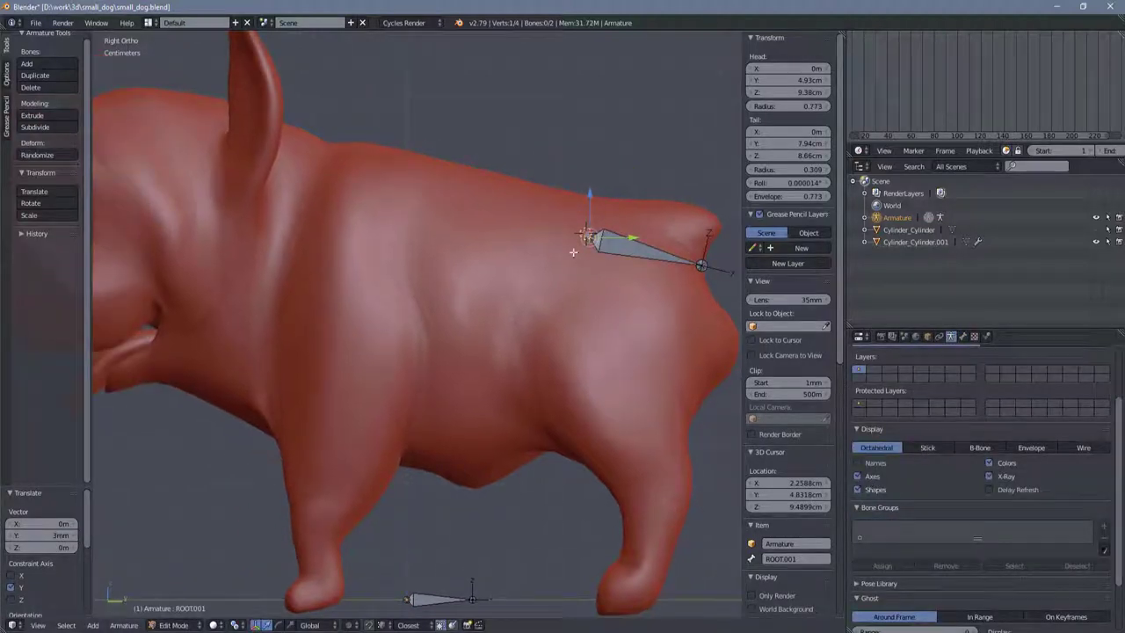
# Step: Extrude spine bones from the back up through the neck to the head
pyautogui.press('e')
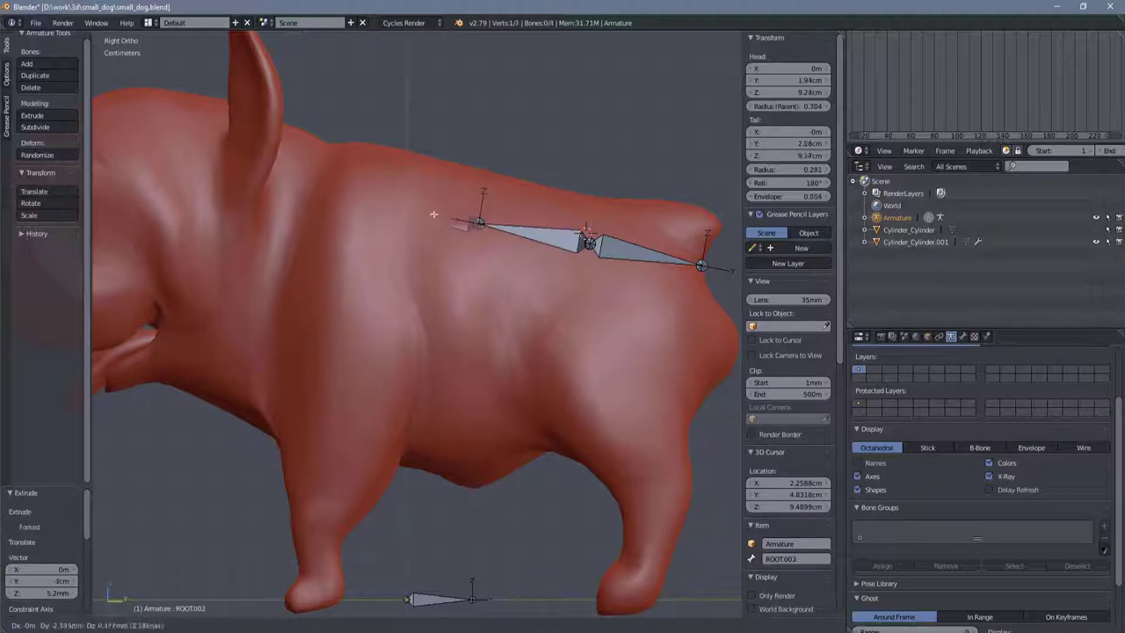
pyautogui.click(197, 178)
pyautogui.keyDown('shift'); pyautogui.moveTo(197, 179); pyautogui.dragTo(324, 235, button='middle'); pyautogui.keyUp('shift')
pyautogui.press('e')
pyautogui.click(201, 151)
pyautogui.keyDown('shift'); pyautogui.moveTo(200, 152); pyautogui.dragTo(122, 136, button='middle'); pyautogui.keyUp('shift')
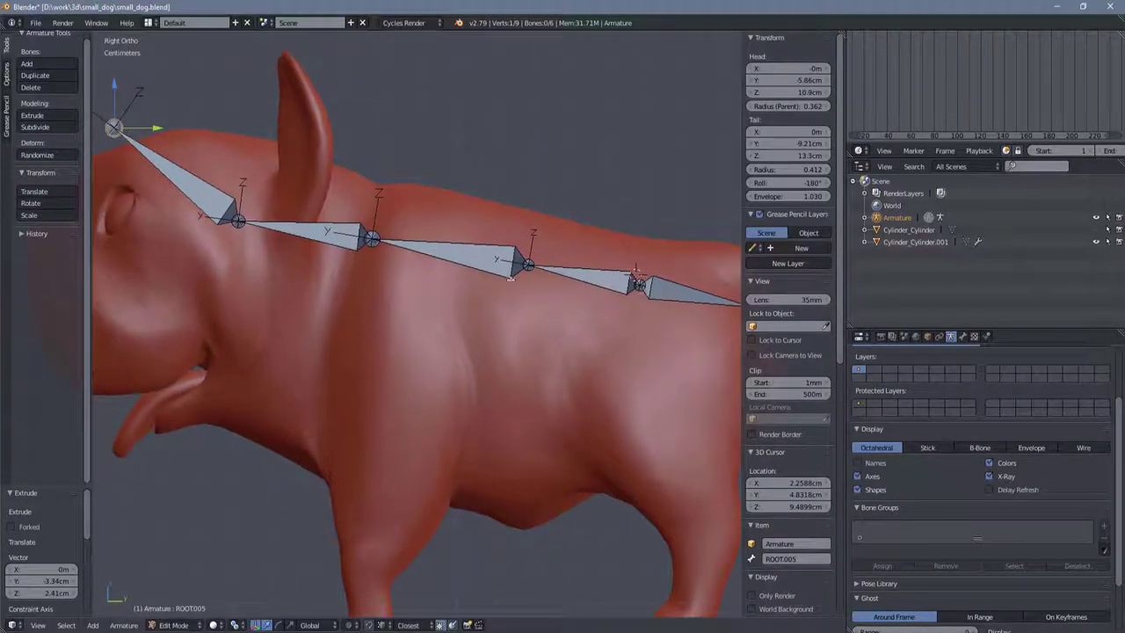
# Step: Subdivide a spine bone into two and nudge a middle spine bone down along Z
pyautogui.rightClick(397, 243)
pyautogui.press('w')
pyautogui.click(412, 250)
pyautogui.scroll(-2, 416, 208)
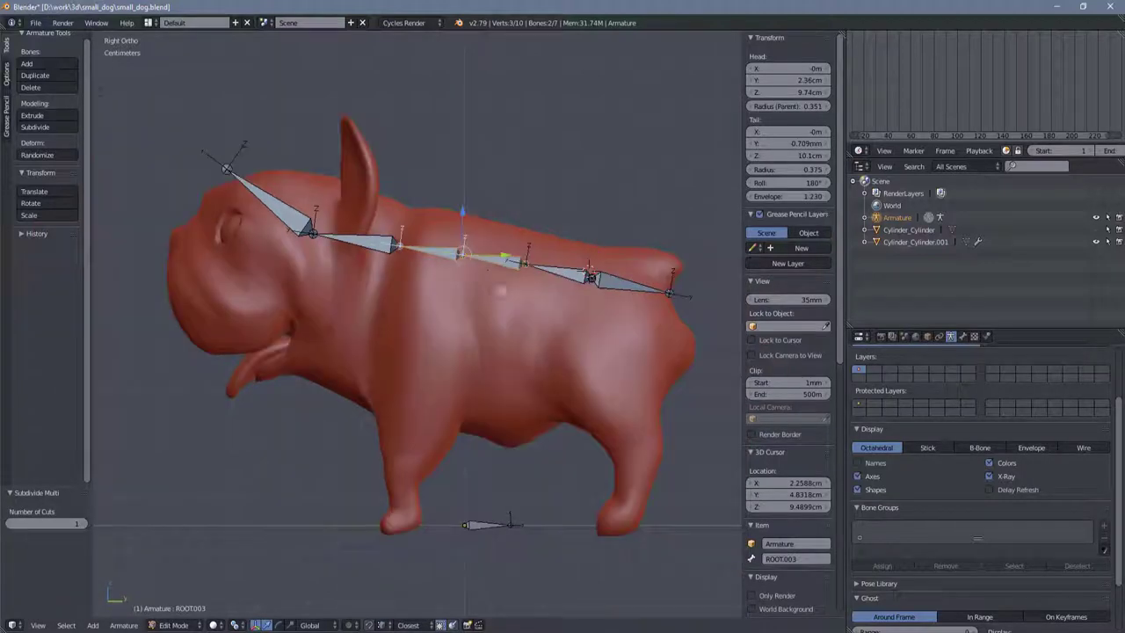
pyautogui.scroll(2, 416, 209)
pyautogui.rightClick(545, 272)
pyautogui.moveTo(515, 231); pyautogui.dragTo(515, 235)
pyautogui.scroll(-3, 416, 264)
pyautogui.scroll(3, 417, 264)
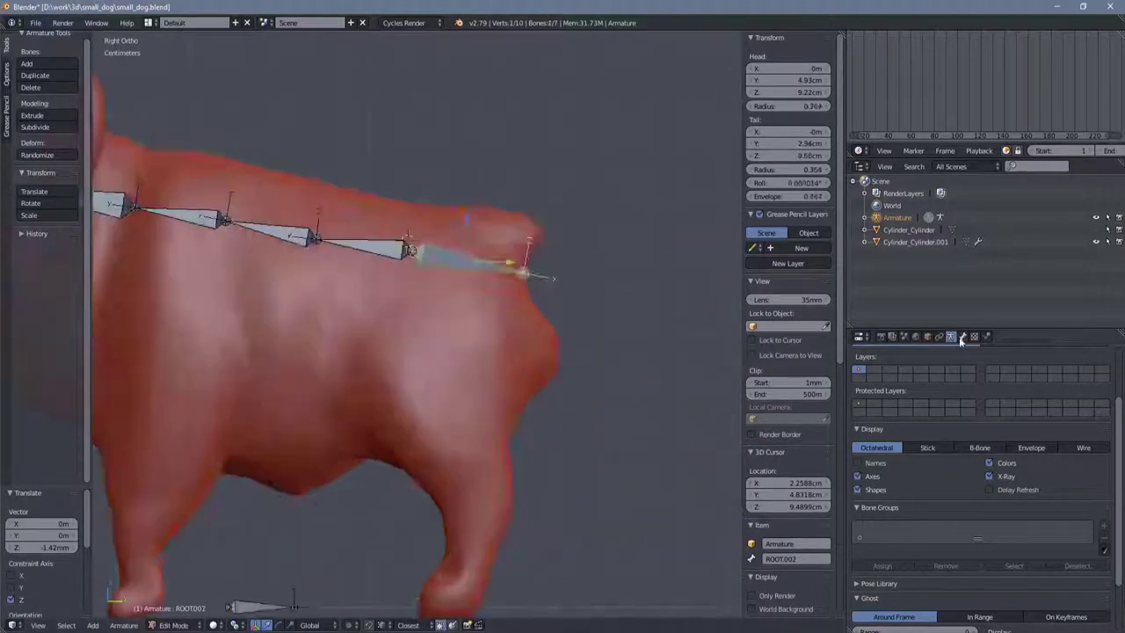
# Step: Rename the hip bone DEF-HIPS in the Bone properties
pyautogui.click(962, 336)
pyautogui.doubleClick(910, 377)
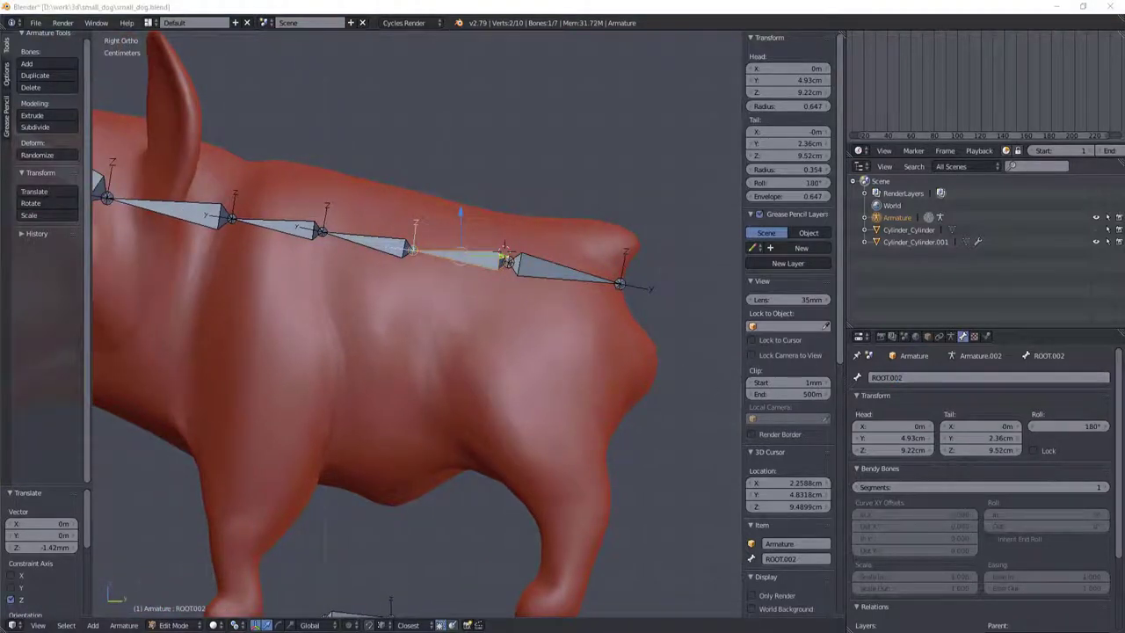
pyautogui.scroll(2, 536, 355)
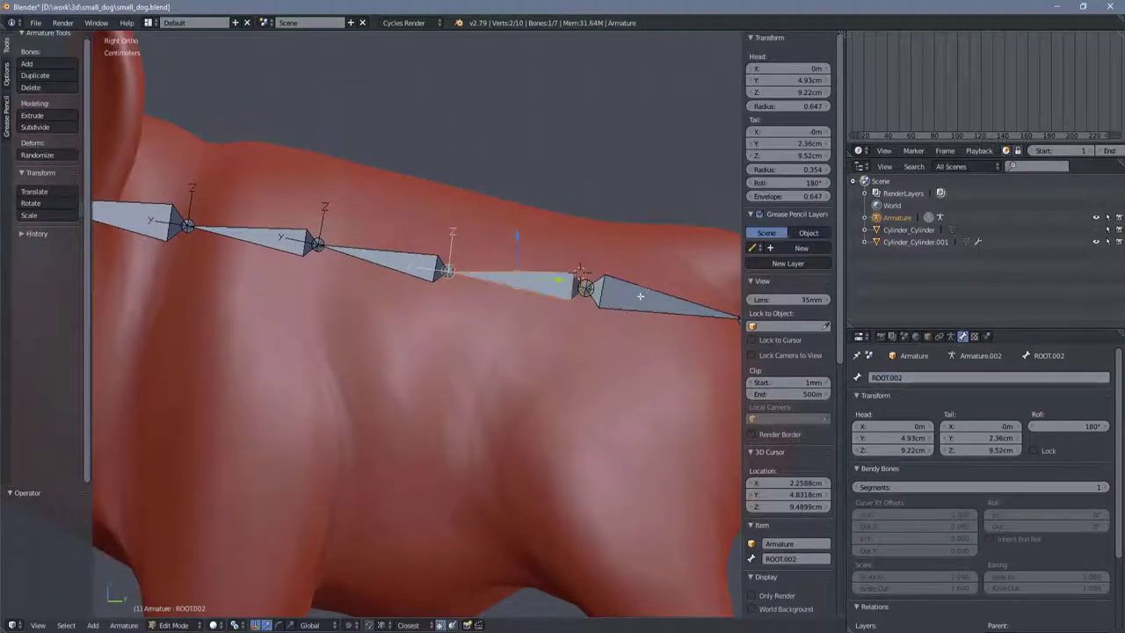
pyautogui.click(914, 378)
pyautogui.write('DEF-SPINE.000')
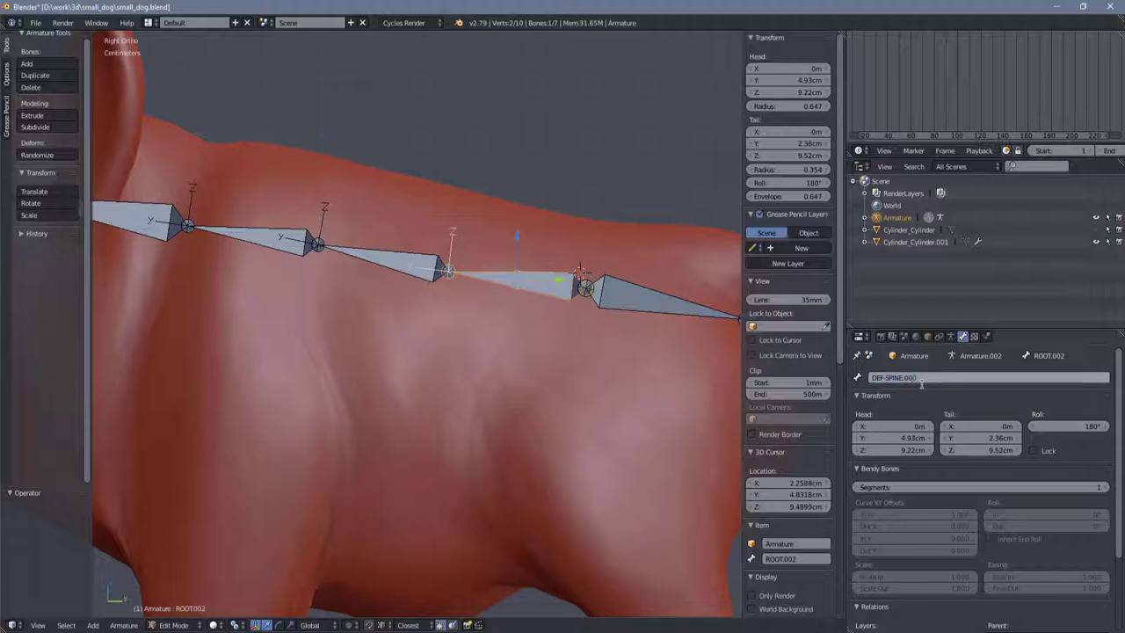
pyautogui.press('Return')
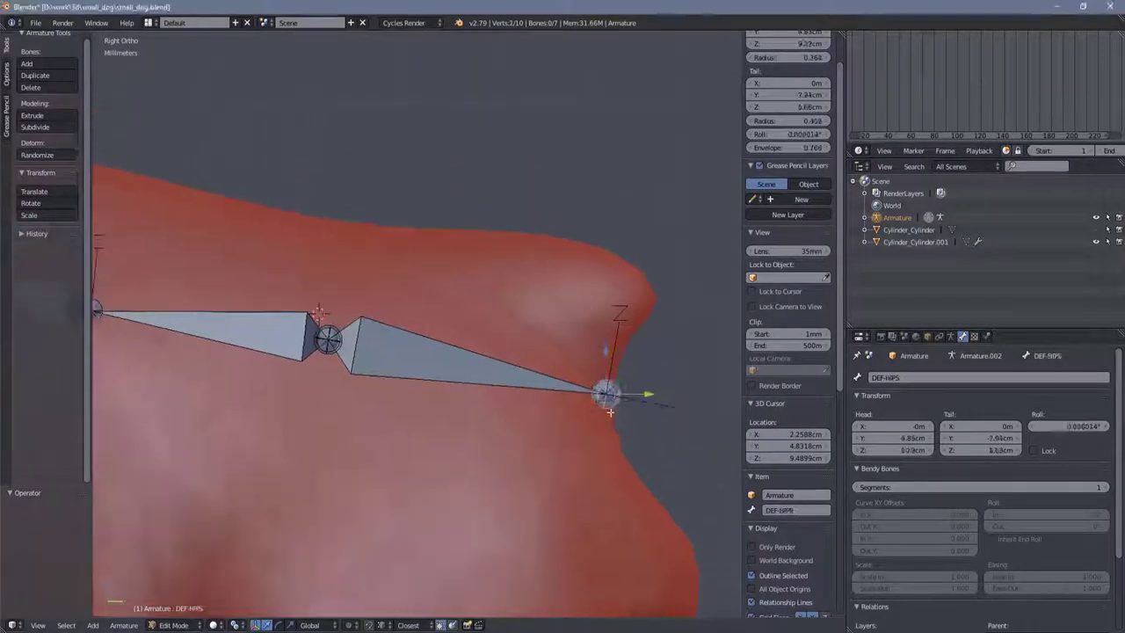
# Step: Extrude a bone from the hip, disconnect it from its parent, and move it toward the rump
pyautogui.press('e')
pyautogui.click(739, 309)
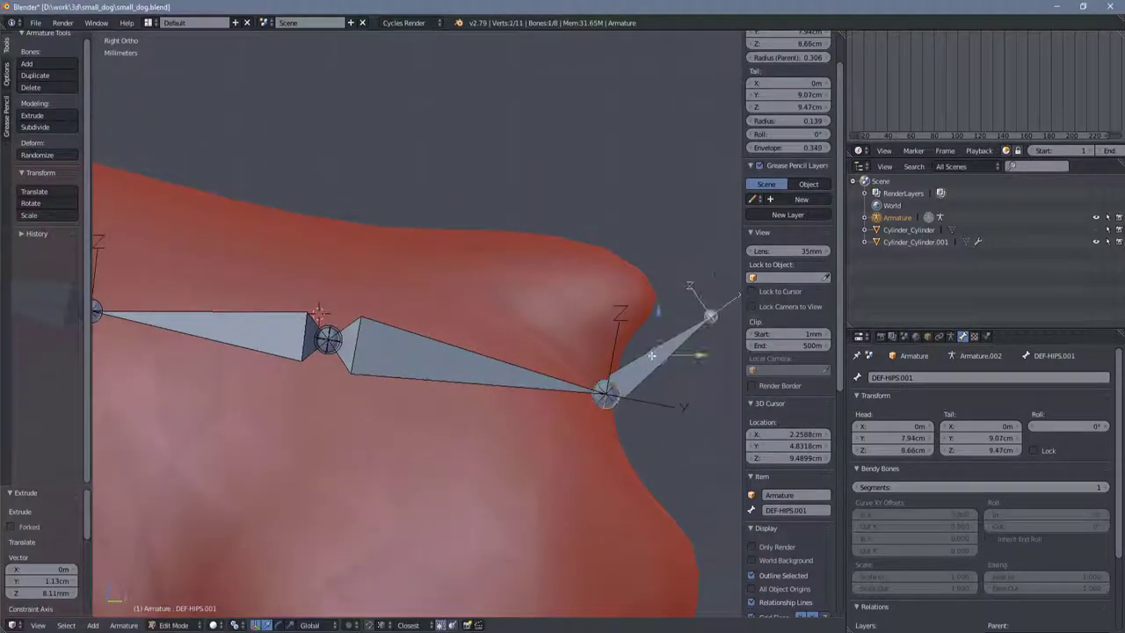
pyautogui.hotkey('alt', 'p')
pyautogui.click(633, 368)
pyautogui.press('g')
pyautogui.click(572, 412)
pyautogui.rightClick(572, 412)
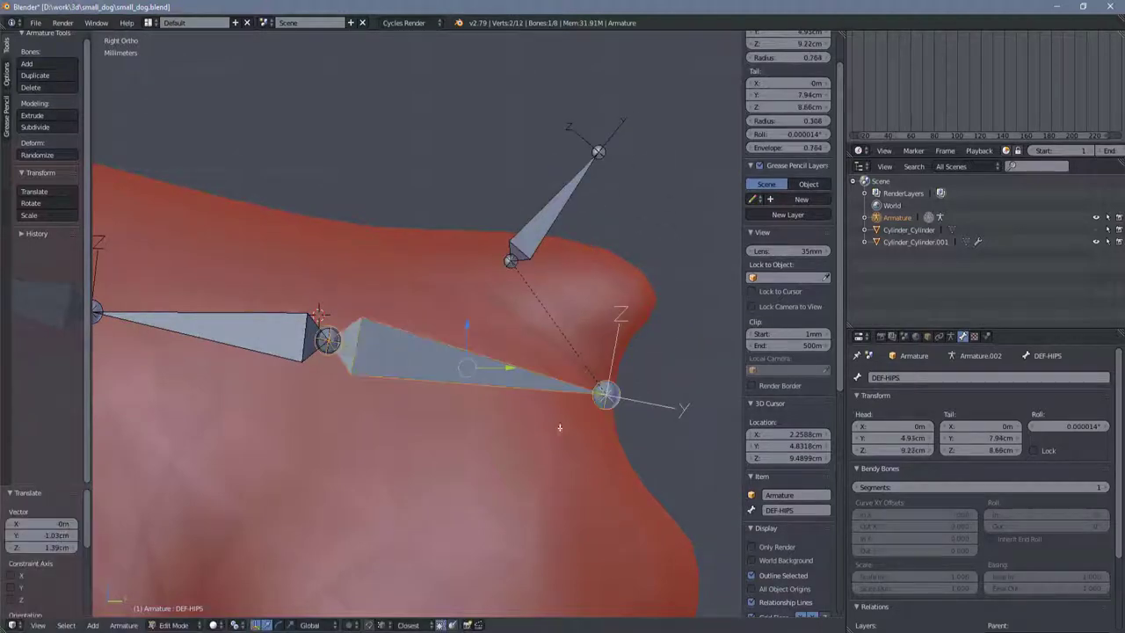
pyautogui.press('Tab')
pyautogui.press('Tab')
pyautogui.scroll(2, 547, 265)
pyautogui.press('g')
pyautogui.click(573, 319)
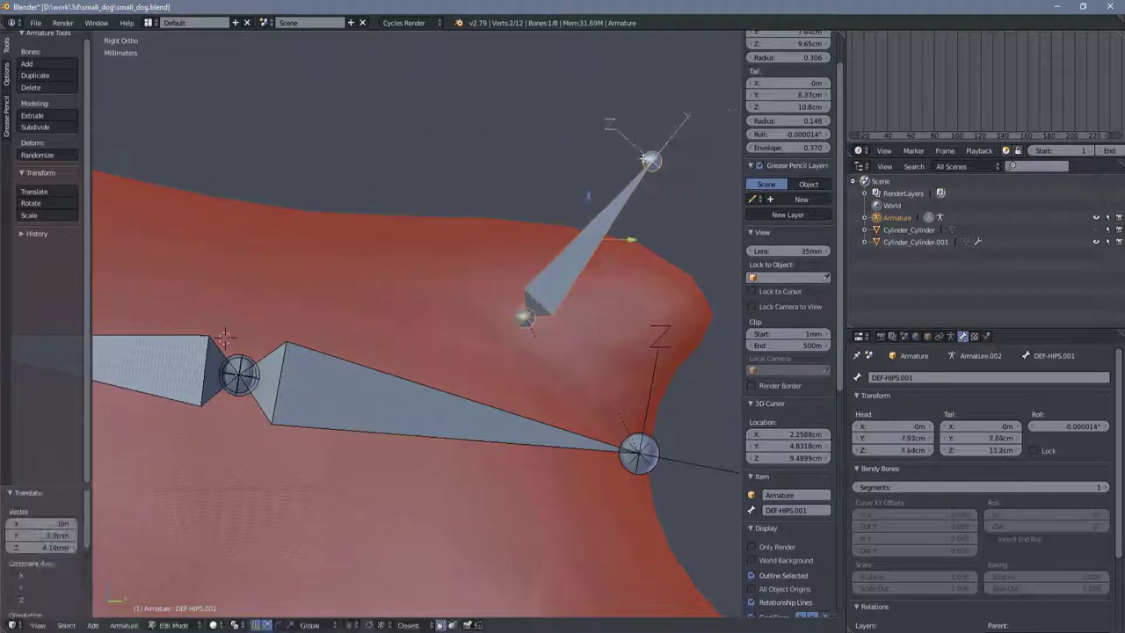
# Step: Shorten the tail bone, place it at the rump, and extrude a second tail bone
pyautogui.rightClick(647, 156)
pyautogui.press('g')
pyautogui.click(741, 317)
pyautogui.press('g')
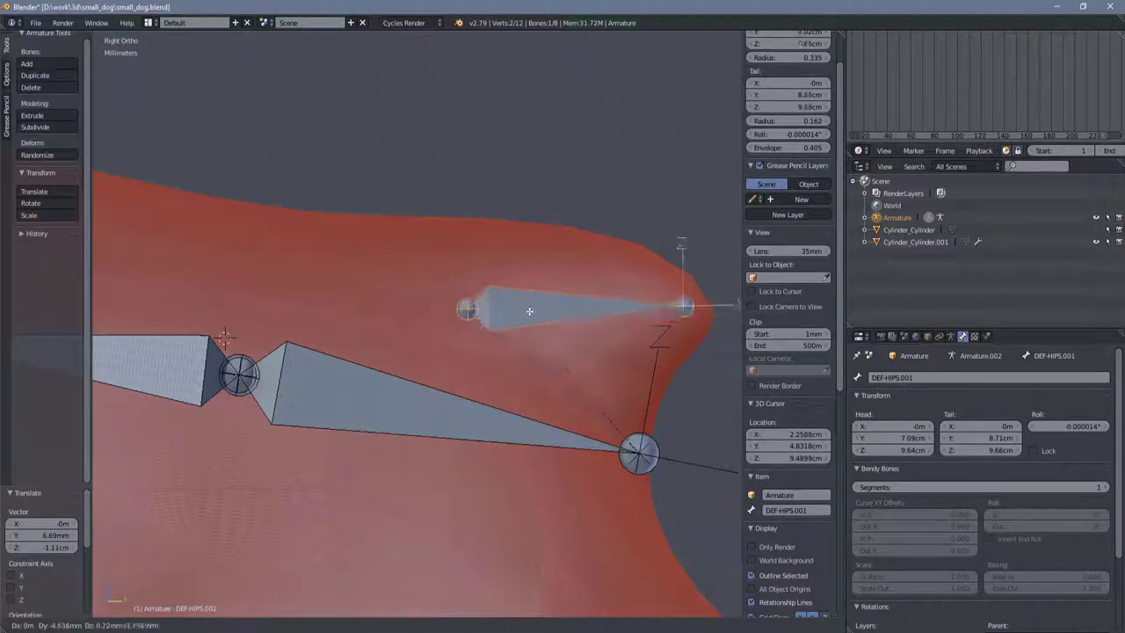
pyautogui.click(588, 304)
pyautogui.press('e')
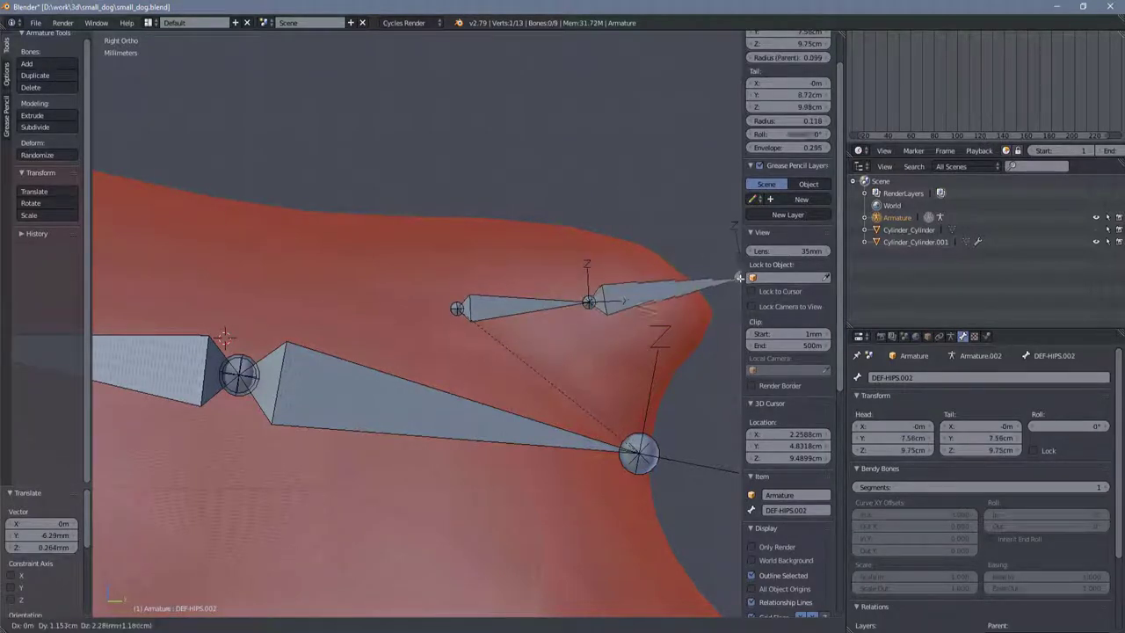
pyautogui.click(734, 295)
pyautogui.moveTo(734, 296); pyautogui.dragTo(510, 283, button='middle')
# Step: Name the tail bones DEF-TAIL and DEF-TAIL.001, then duplicate the hip bone
pyautogui.rightClick(373, 290)
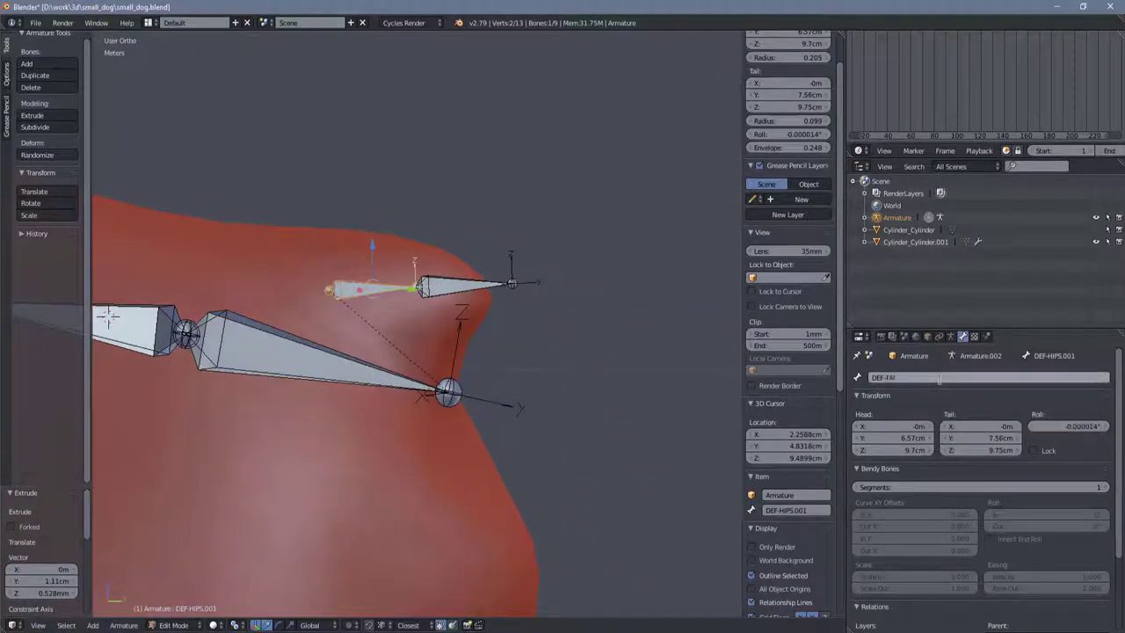
pyautogui.rightClick(466, 283)
pyautogui.click(941, 378)
pyautogui.write('DEF-TAIL.001')
pyautogui.press('BackSpace')
pyautogui.press('KP_3')
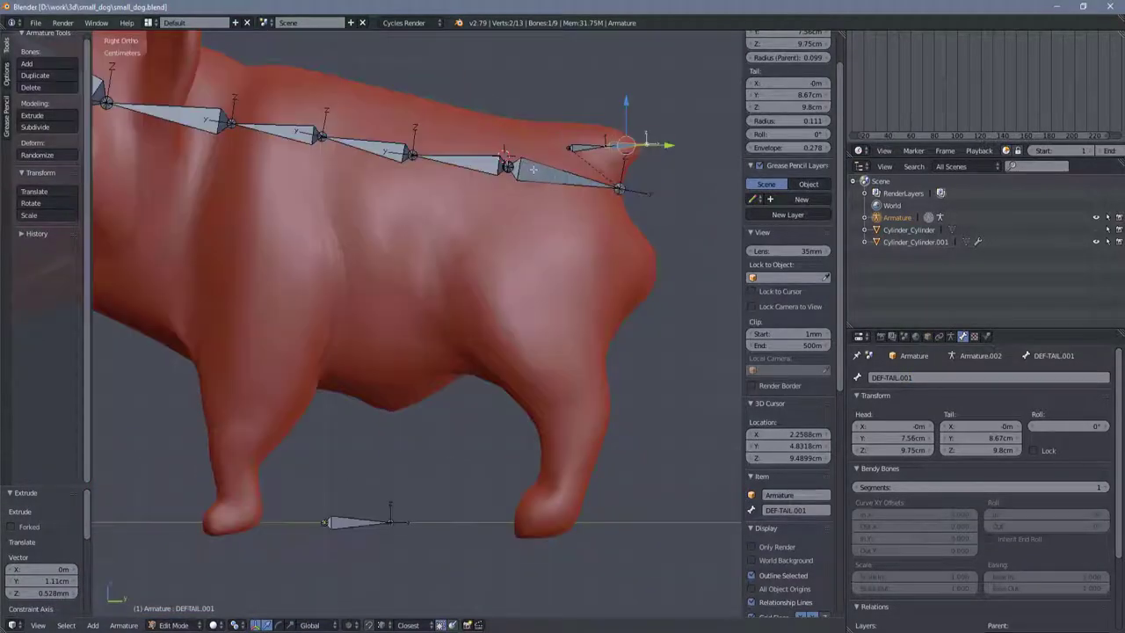
pyautogui.rightClick(563, 175)
pyautogui.hotkey('shift', 'd')
# Step: Drop the copied bone into the hind leg and extrude lower-leg and foot bones to the toe
pyautogui.click(544, 226)
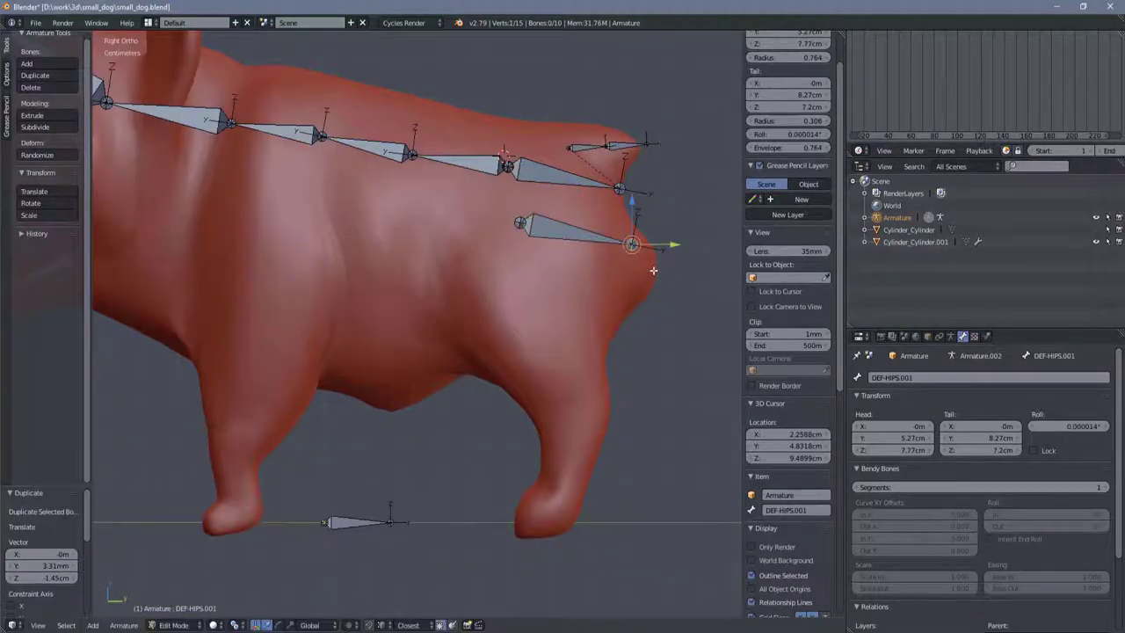
pyautogui.press('g')
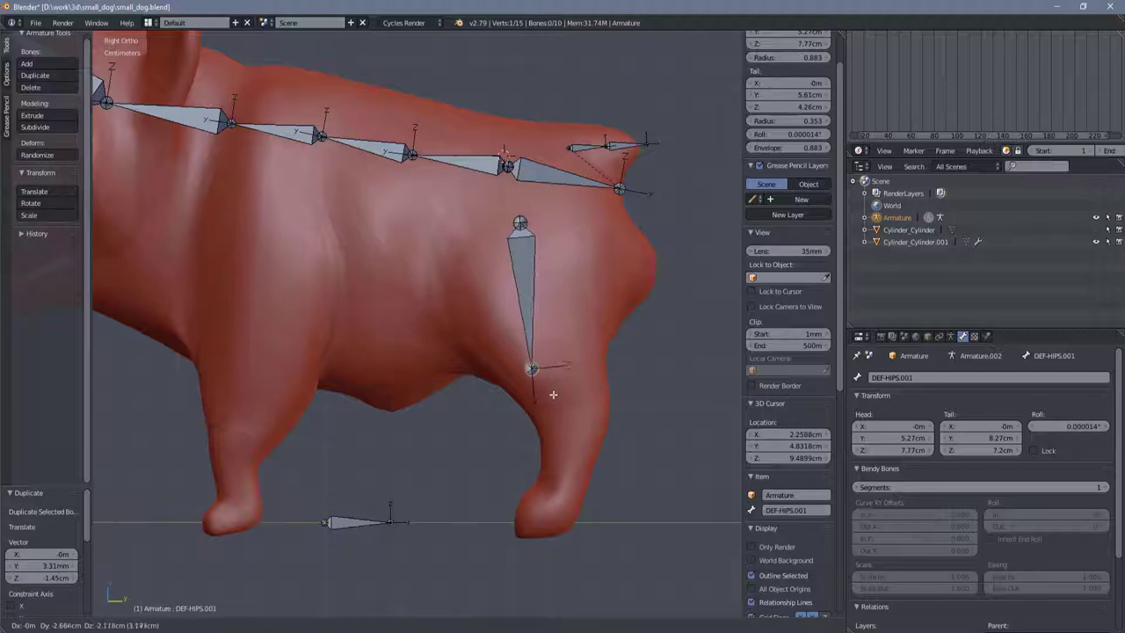
pyautogui.click(553, 394)
pyautogui.press('e')
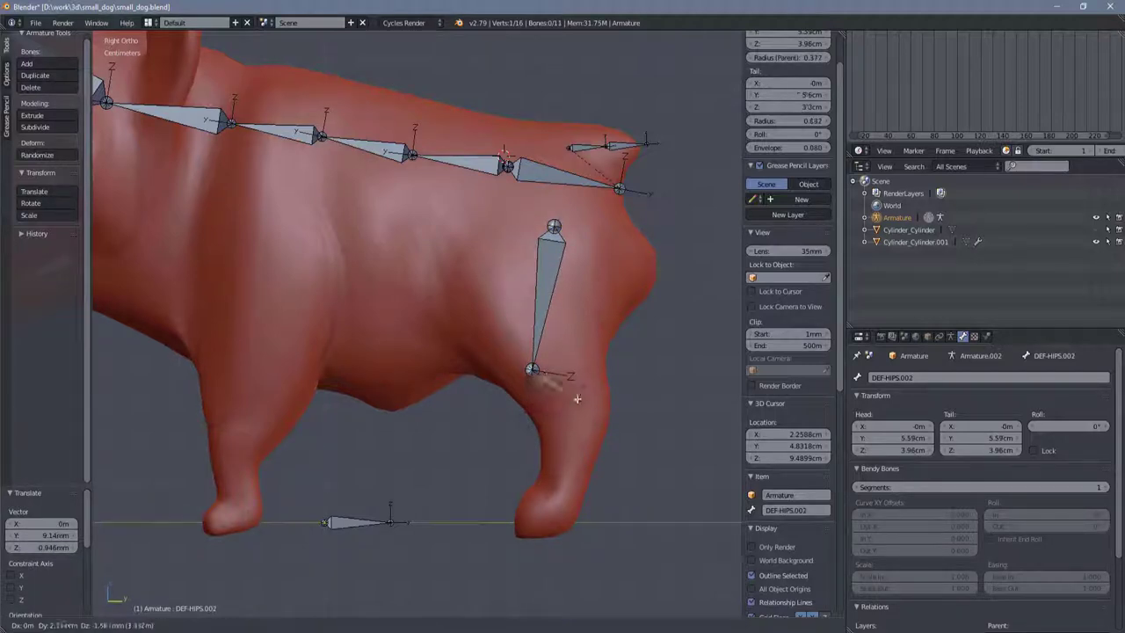
pyautogui.click(587, 411)
pyautogui.press('e')
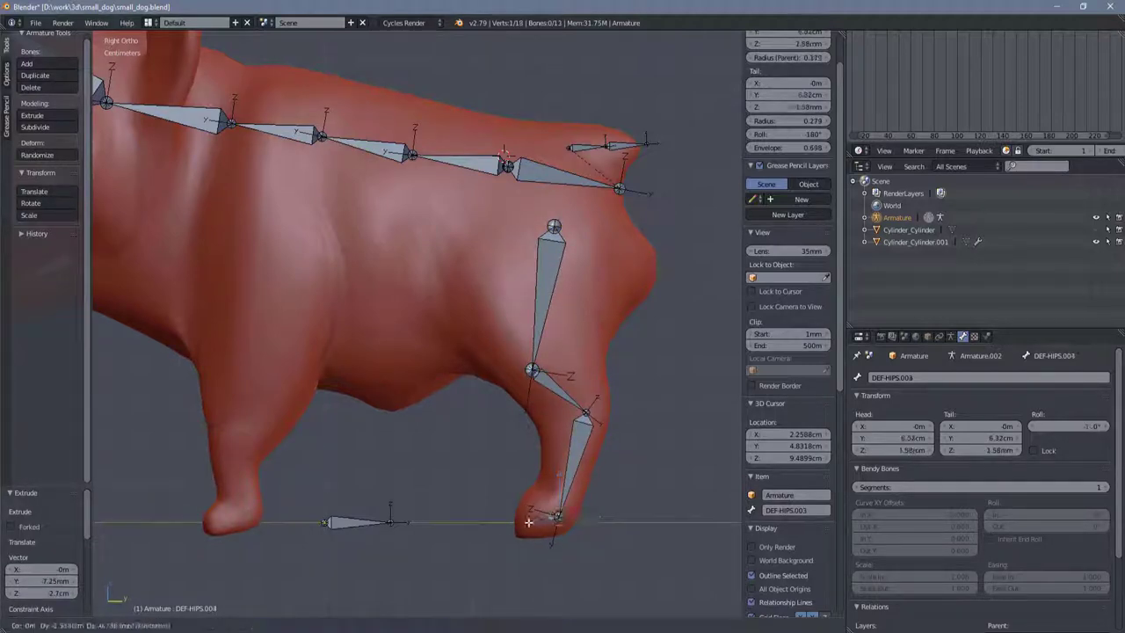
pyautogui.click(528, 523)
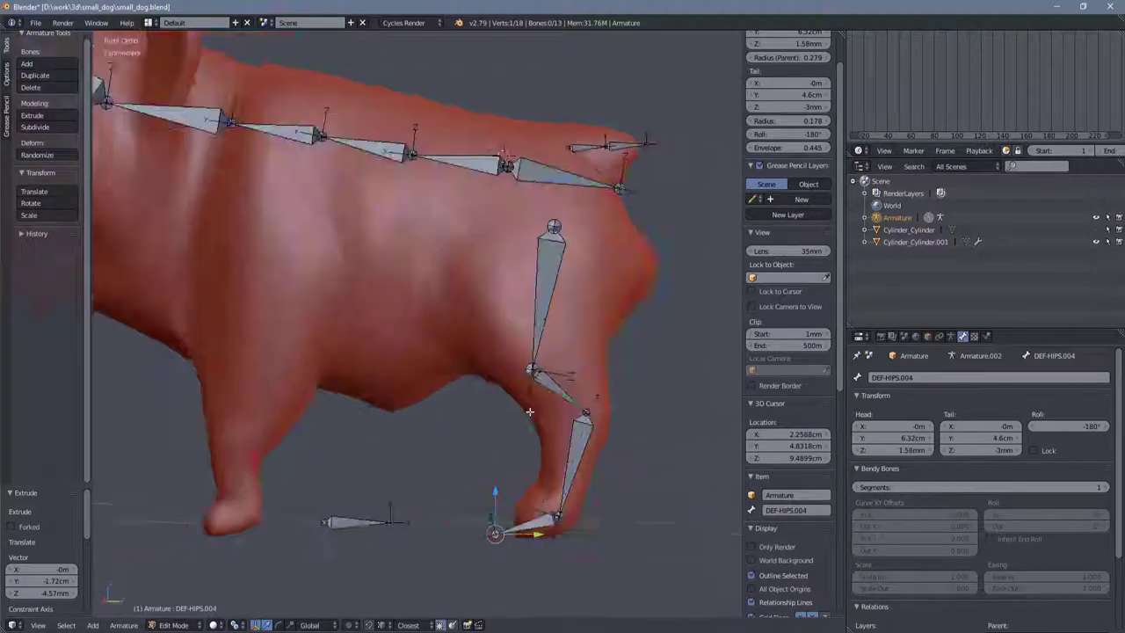
# Step: In rear view, move the whole leg chain along X inside the left hind leg
pyautogui.press('ctrl+KP_1')
pyautogui.hotkey('ctrl', 'l')
pyautogui.press('g')
pyautogui.press('x')
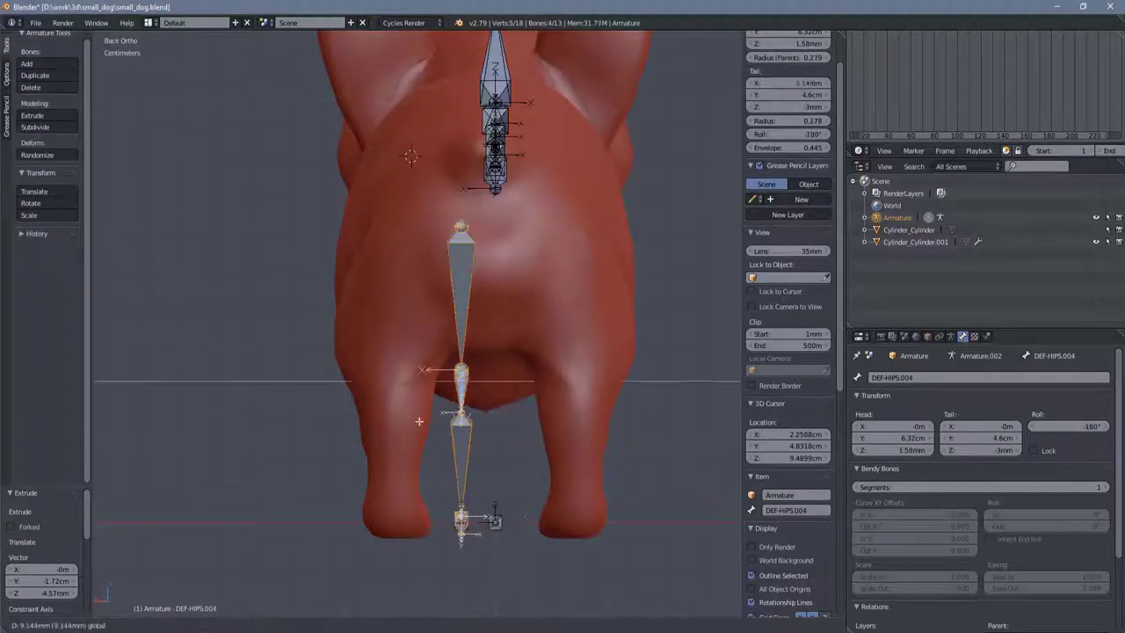
pyautogui.click(419, 421)
pyautogui.scroll(4, 419, 421)
# Step: Straighten the knee joint and align the toe bone along X
pyautogui.rightClick(427, 281)
pyautogui.press('g')
pyautogui.scroll(-1, 393, 313)
pyautogui.click(387, 317)
pyautogui.rightClick(457, 522)
pyautogui.press('g')
pyautogui.press('x')
pyautogui.click(361, 527)
# Step: Select the thigh bone and start renaming it DEF-LEG BACK01 L
pyautogui.rightClick(389, 203)
pyautogui.moveTo(389, 264); pyautogui.dragTo(484, 359, button='middle')
pyautogui.scroll(3, 484, 359)
pyautogui.click(951, 378)
pyautogui.write('DEF-LEG-BACK01.L')
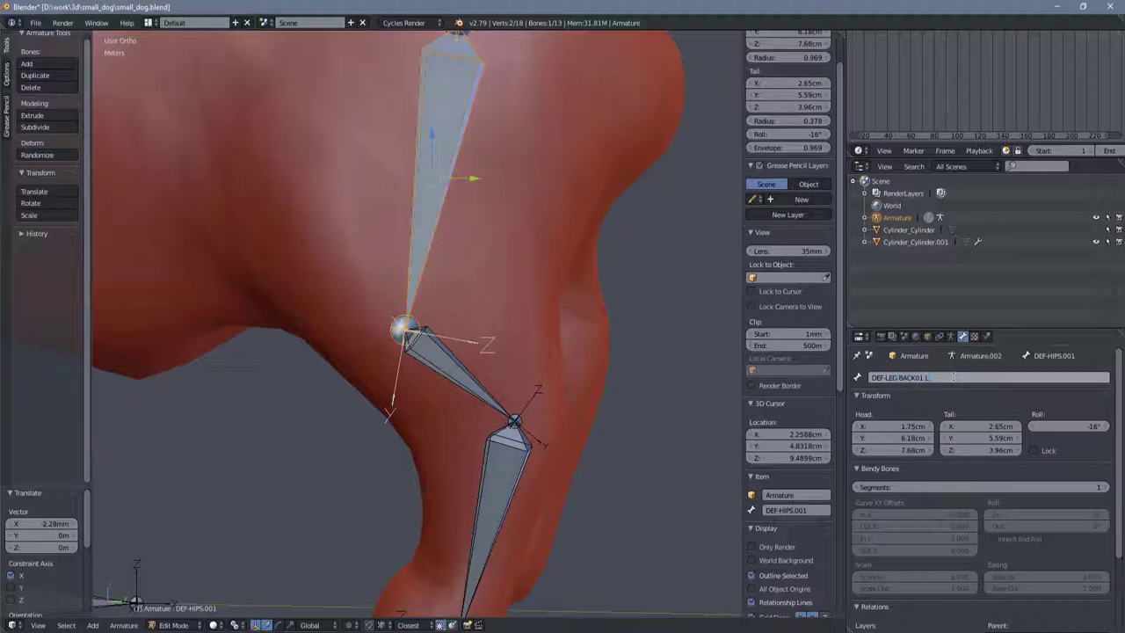
# Step: Name the hind-leg bones DEF-LEG-BACK01.L through DEF-LEG-BACK03.L
pyautogui.press('Return')
pyautogui.rightClick(459, 376)
pyautogui.click(926, 377)
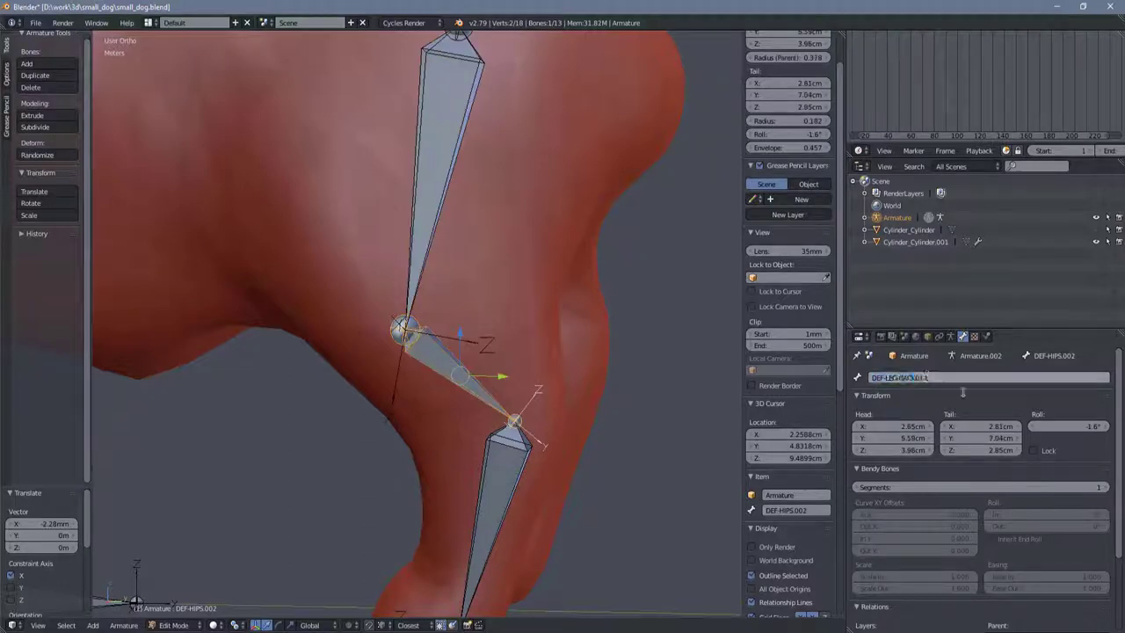
pyautogui.rightClick(494, 509)
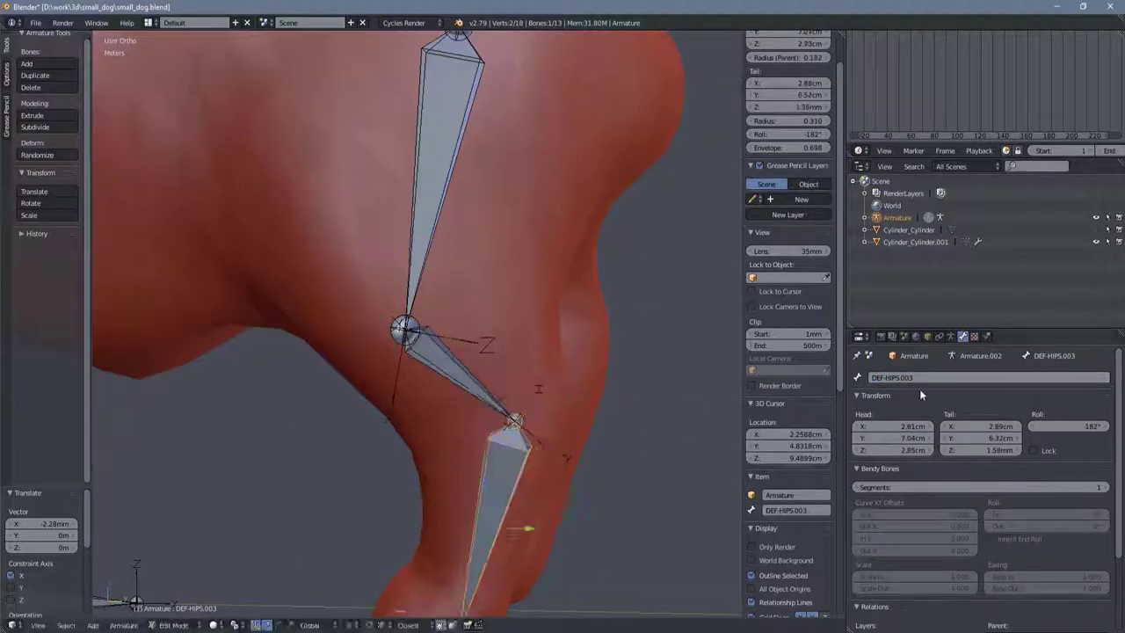
pyautogui.click(925, 377)
pyautogui.press('Return')
pyautogui.scroll(-3, 474, 439)
pyautogui.rightClick(489, 549)
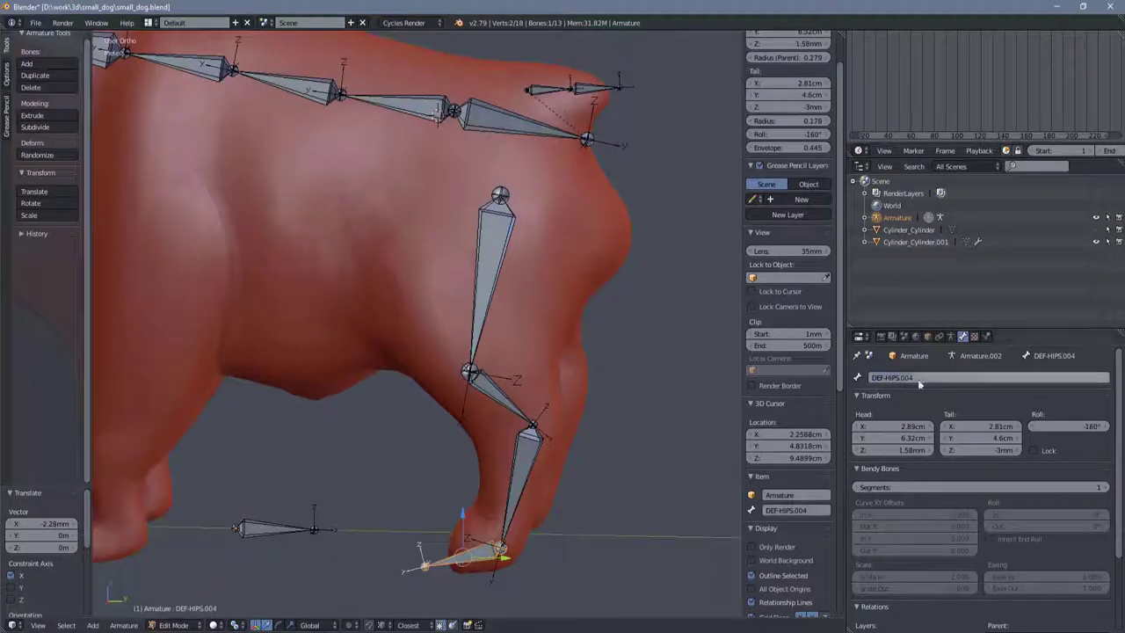
pyautogui.click(917, 377)
pyautogui.press('Return')
# Step: Box-select the hind-leg bones and duplicate them into the front leg in side view
pyautogui.moveTo(527, 396); pyautogui.dragTo(647, 507, button='middle')
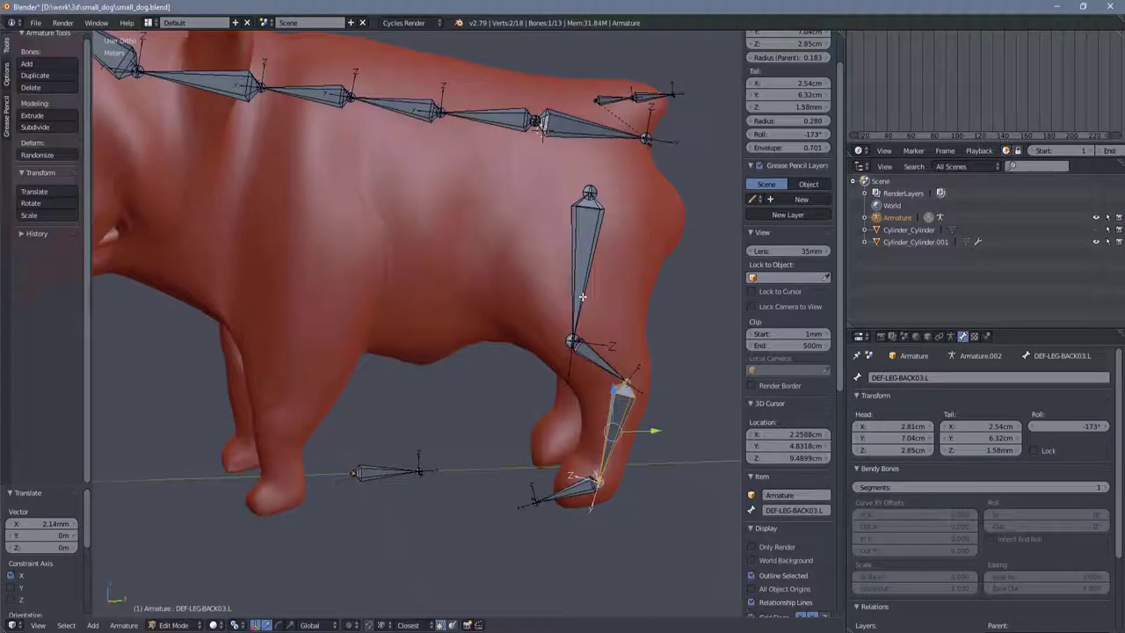
pyautogui.press('KP_3')
pyautogui.hotkey('shift', 'd')
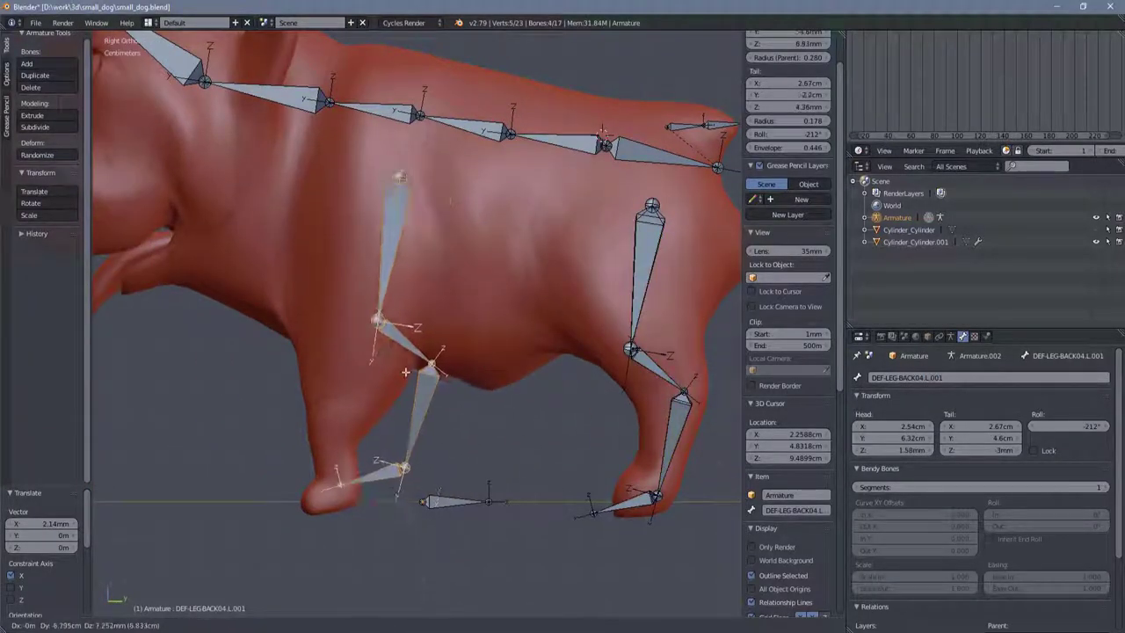
pyautogui.click(378, 492)
pyautogui.moveTo(377, 493); pyautogui.dragTo(389, 324, button='middle')
pyautogui.press('KP_3')
# Step: Move each joint of the copied chain, hip to foot, to fit the front leg's shape
pyautogui.rightClick(392, 327)
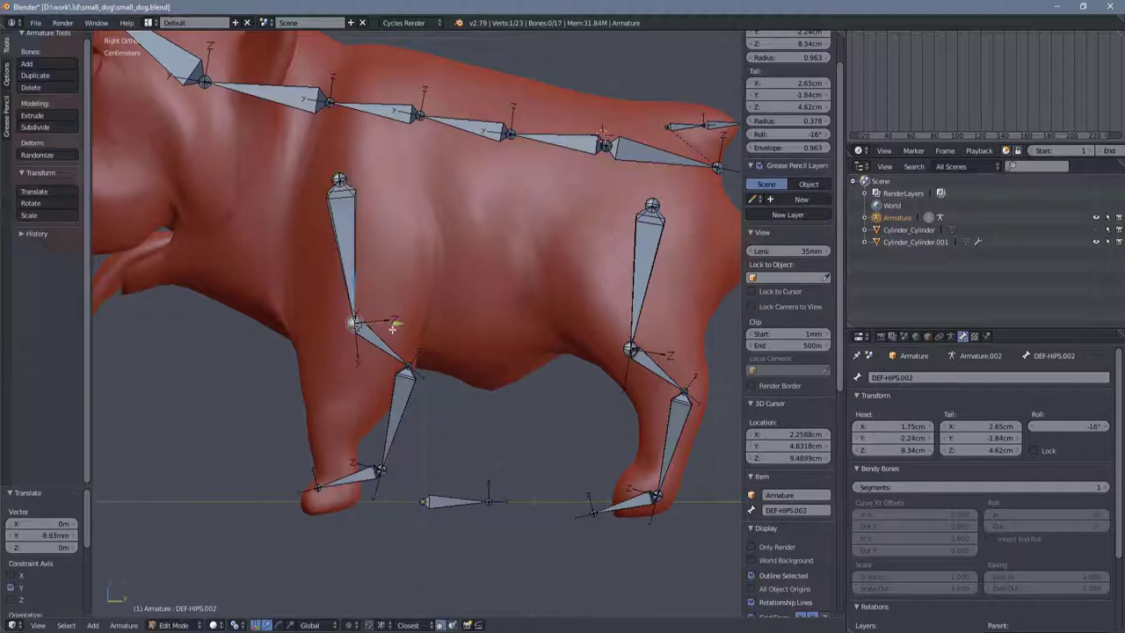
pyautogui.press('g')
pyautogui.click(361, 347)
pyautogui.rightClick(327, 422)
pyautogui.press('g')
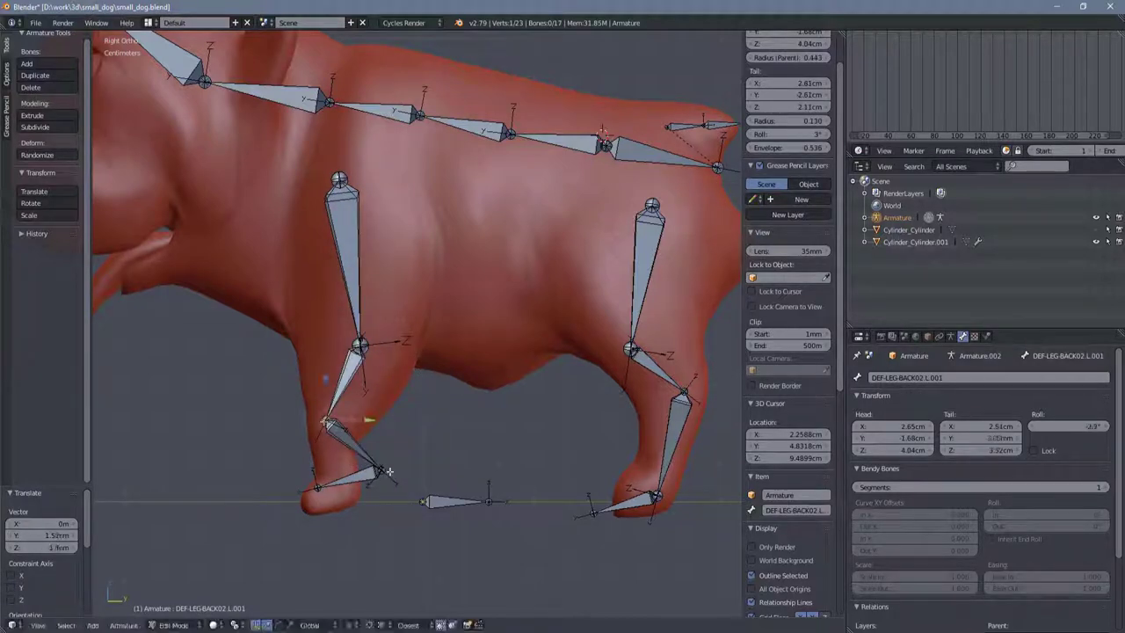
pyautogui.click(280, 515)
pyautogui.scroll(4, 280, 515)
pyautogui.press('g')
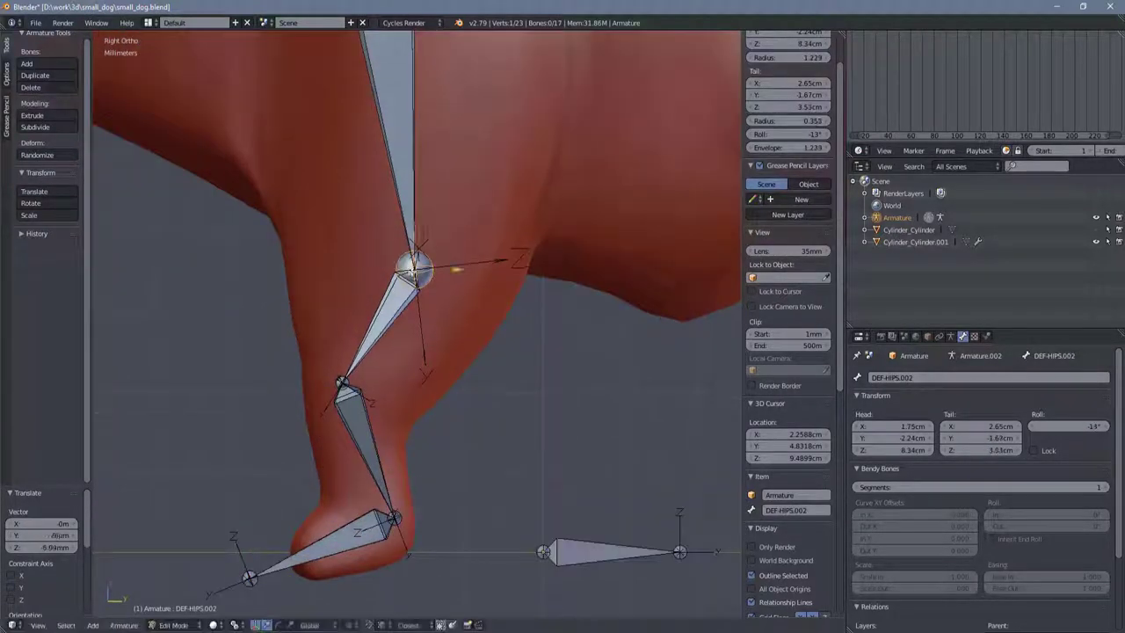
pyautogui.click(414, 263)
pyautogui.scroll(-3, 414, 263)
pyautogui.press('g')
pyautogui.click(386, 97)
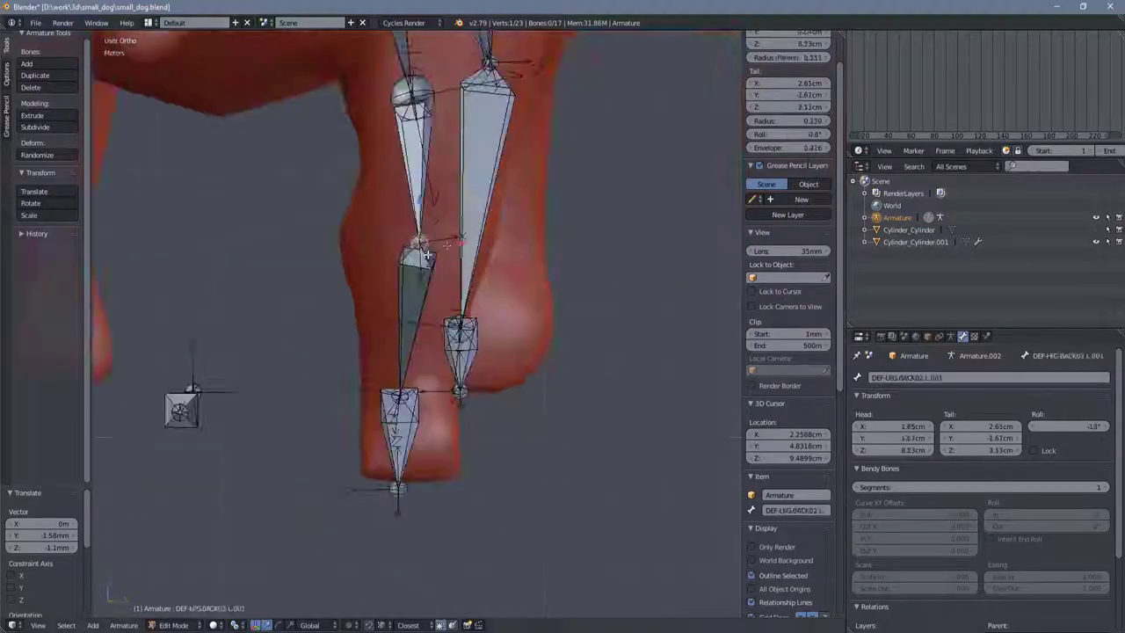
# Step: Select the upper leg bone DEF-LEG-BACK02.L and begin rolling it around its axis
pyautogui.moveTo(387, 97); pyautogui.dragTo(482, 328, button='middle')
pyautogui.scroll(3, 481, 329)
pyautogui.scroll(2, 481, 329)
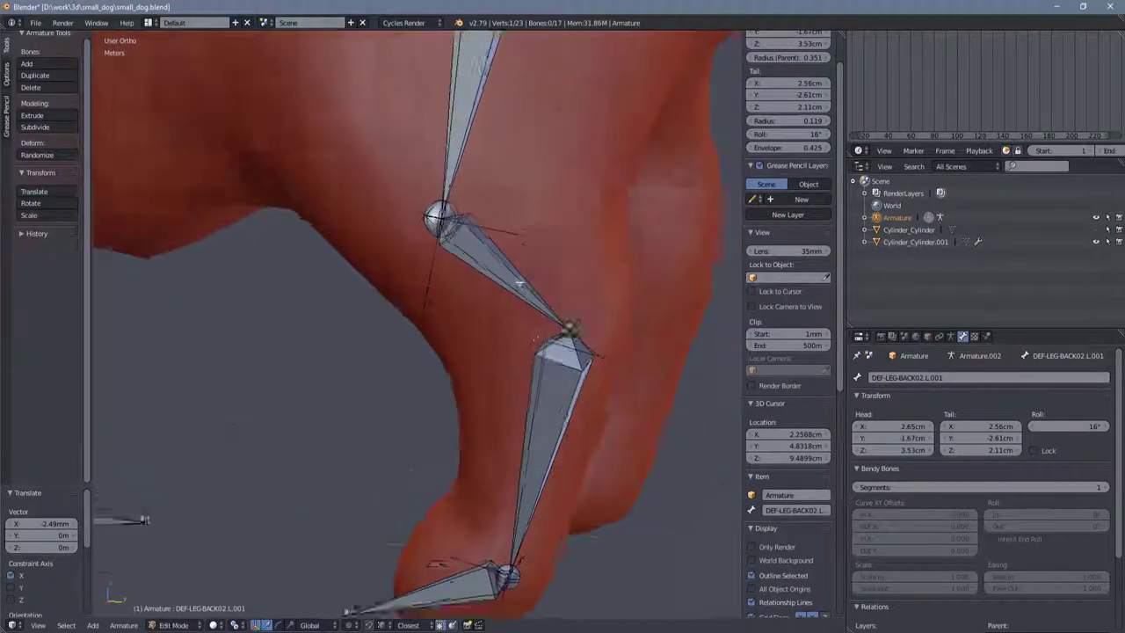
pyautogui.rightClick(529, 290)
pyautogui.scroll(2, 544, 250)
pyautogui.hotkey('ctrl', 'r')
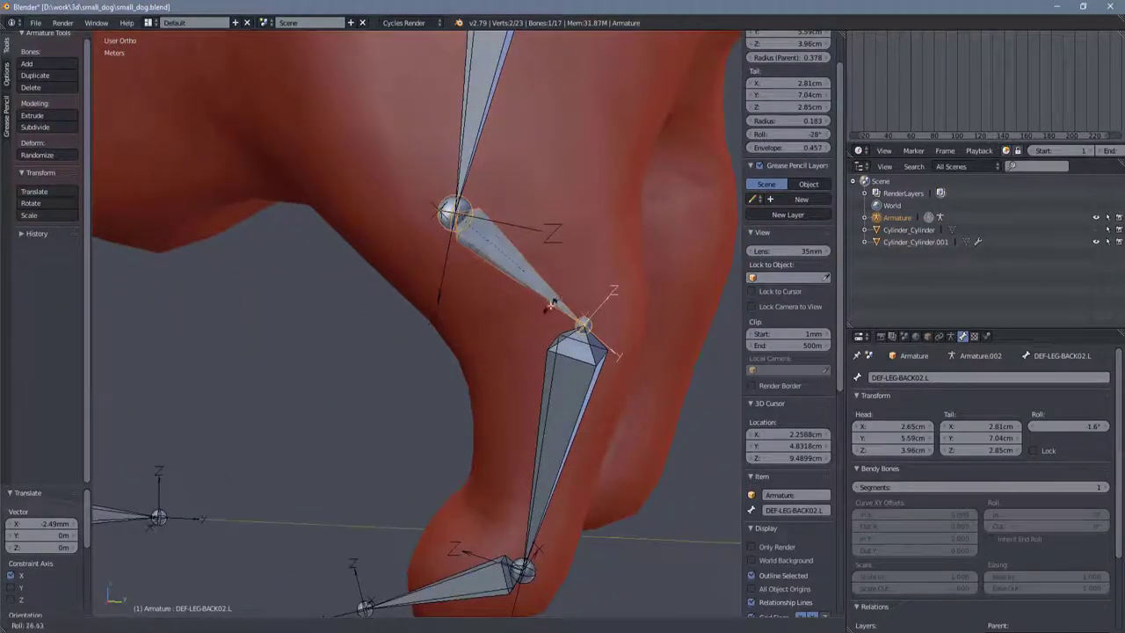
# Step: Fix the roll of the hind-leg upper bone, lower bone DEF-LEG-BACK03.L and foot bone DEF-LEG-BACK04.L
pyautogui.click(556, 299)
pyautogui.rightClick(595, 451)
pyautogui.moveTo(595, 451); pyautogui.dragTo(606, 452, button='middle')
pyautogui.hotkey('ctrl', 'r')
pyautogui.click(616, 499)
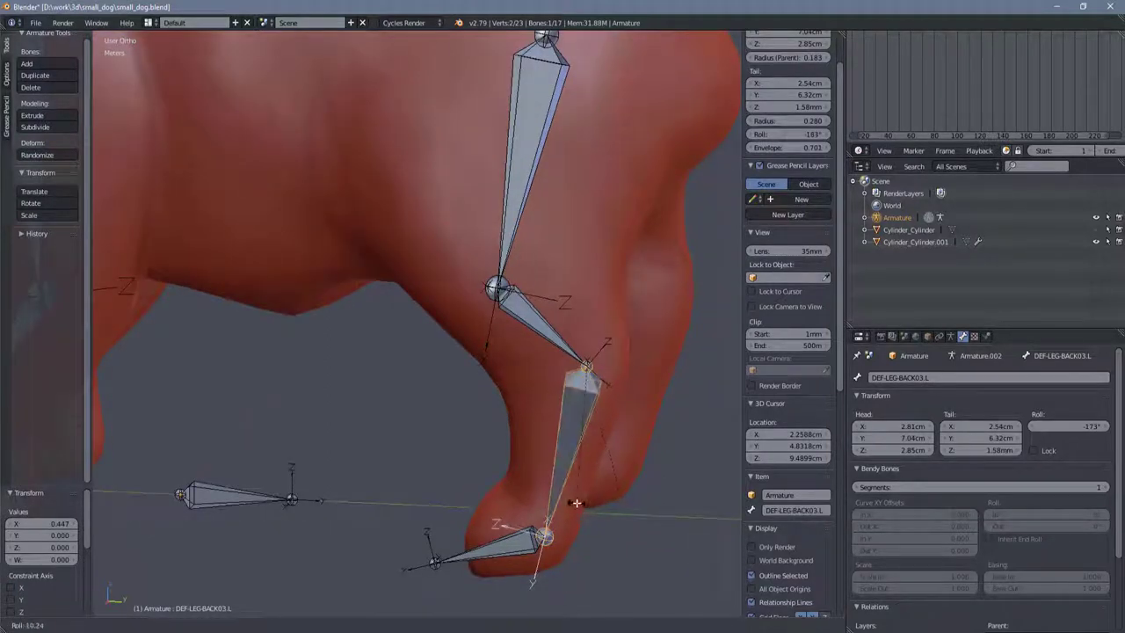
pyautogui.rightClick(527, 540)
pyautogui.hotkey('ctrl', 'r')
pyautogui.click(658, 524)
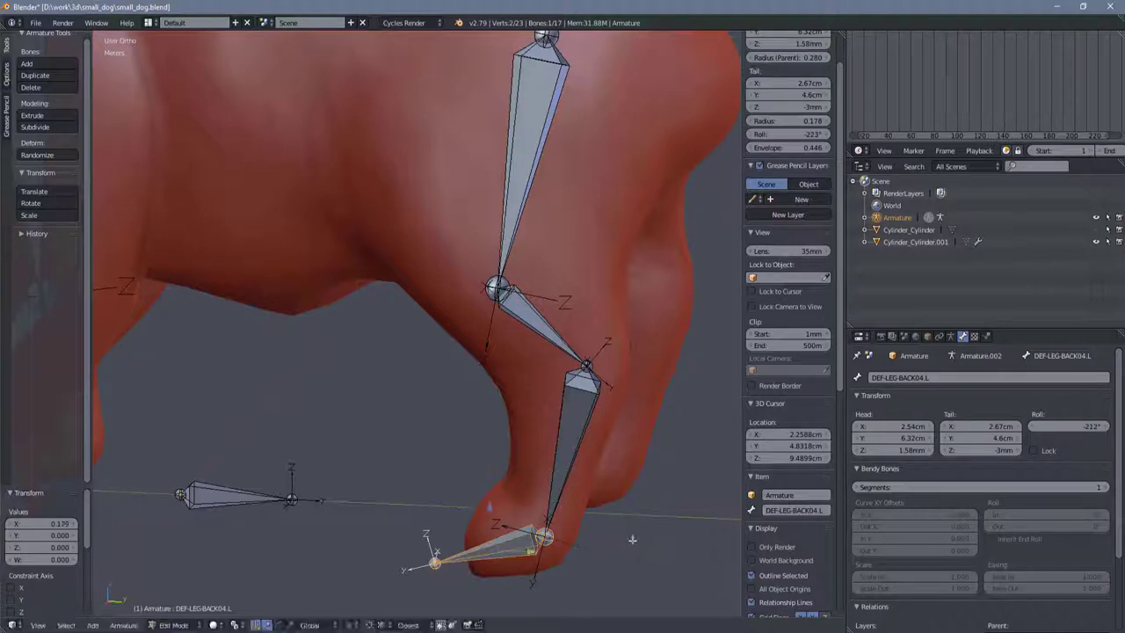
# Step: Correct the roll of the upper hind-leg bone DEF-HIPS.001
pyautogui.scroll(1, 563, 351)
pyautogui.keyDown('shift'); pyautogui.moveTo(562, 132); pyautogui.dragTo(563, 237, button='middle'); pyautogui.keyUp('shift')
pyautogui.rightClick(553, 237)
pyautogui.hotkey('ctrl', 'r')
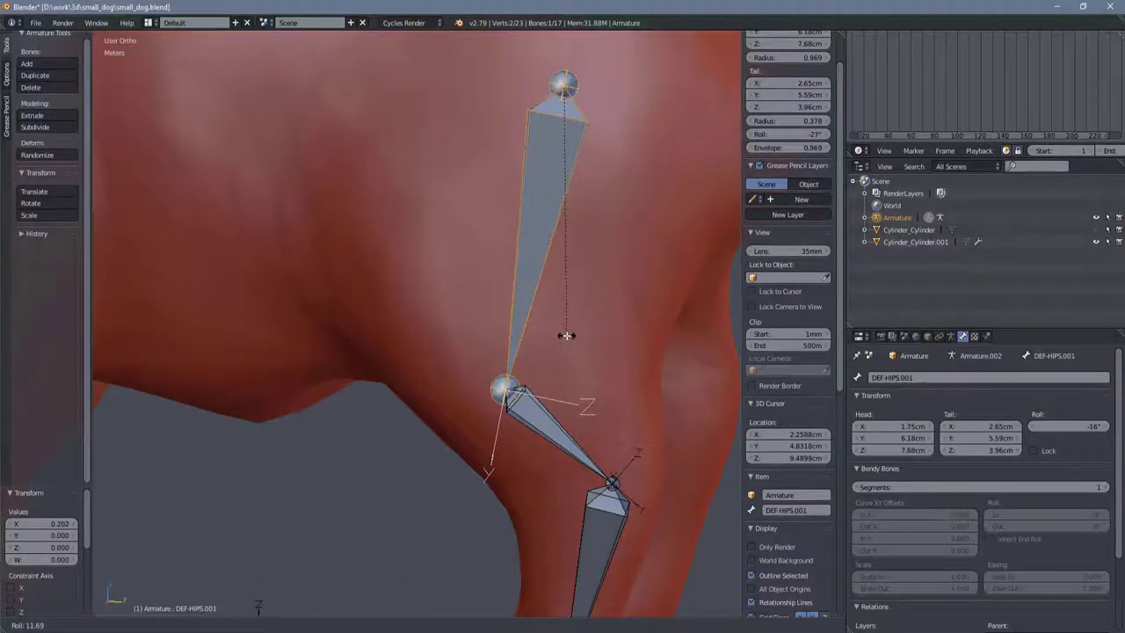
pyautogui.click(568, 339)
pyautogui.scroll(-5, 568, 339)
pyautogui.scroll(5, 595, 351)
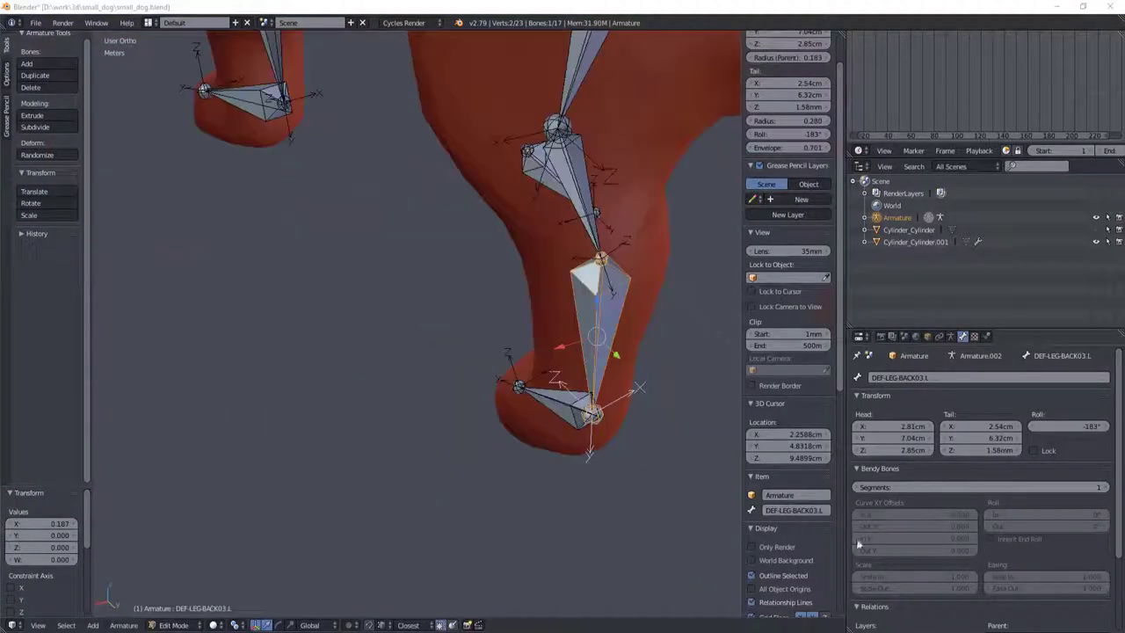
# Step: Re-roll the lower leg bone DEF-LEG-BACK03.L and foot bone DEF-LEG-BACK04.L so their axes align
pyautogui.rightClick(559, 373)
pyautogui.scroll(-2, 615, 387)
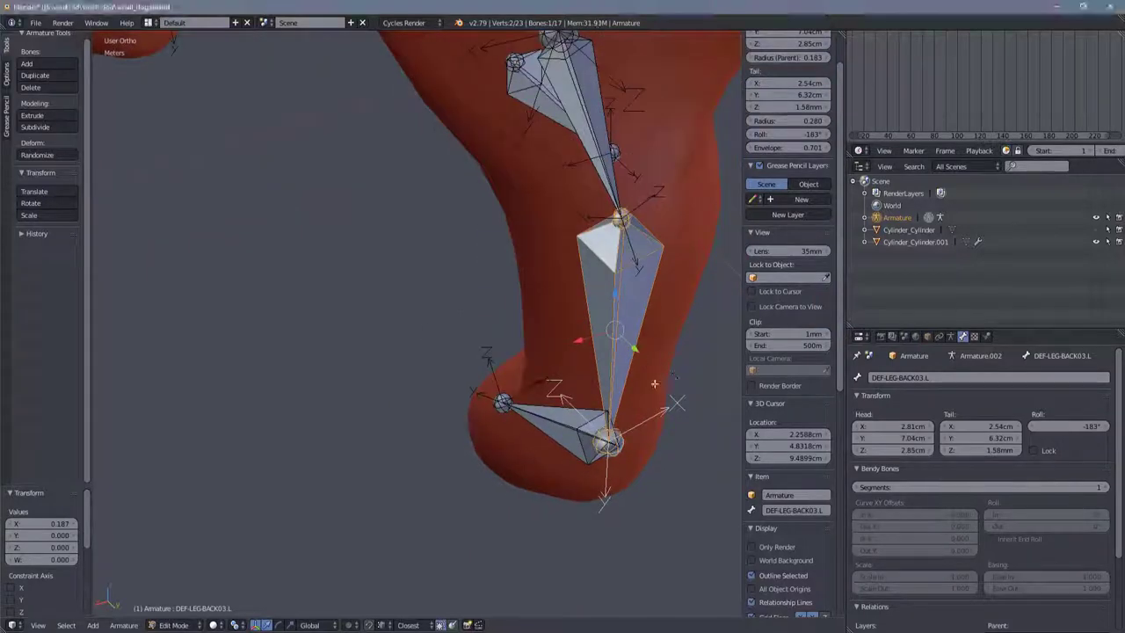
pyautogui.hotkey('ctrl', 'r')
pyautogui.click(620, 378)
pyautogui.moveTo(619, 378); pyautogui.dragTo(550, 449, button='middle')
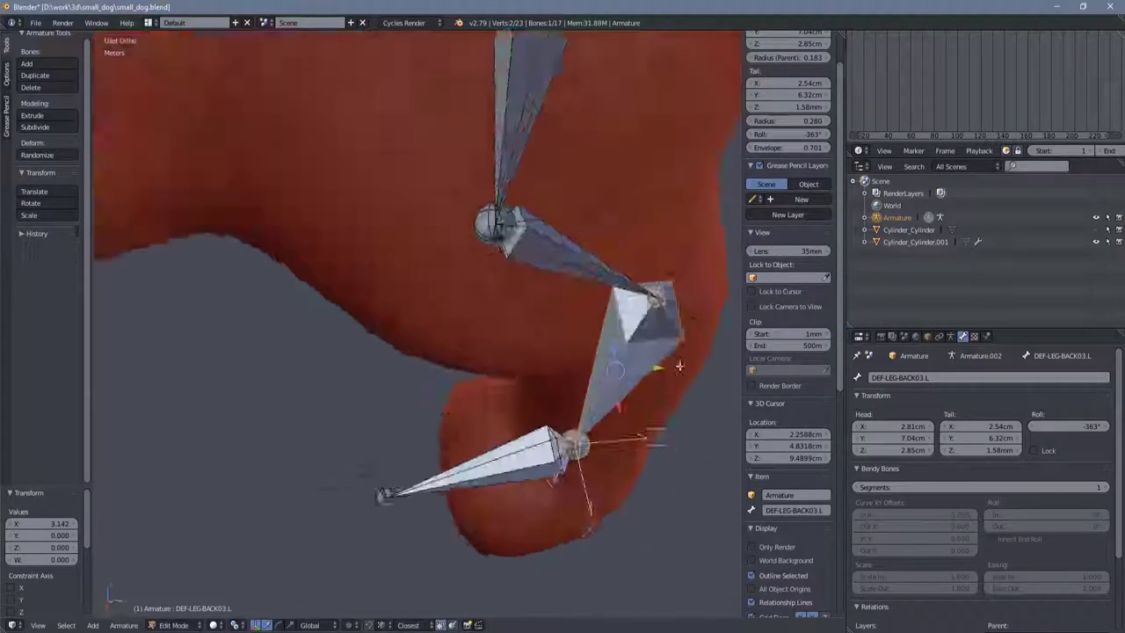
pyautogui.rightClick(549, 448)
pyautogui.hotkey('ctrl', 'r')
pyautogui.click(549, 450)
pyautogui.scroll(-3, 549, 450)
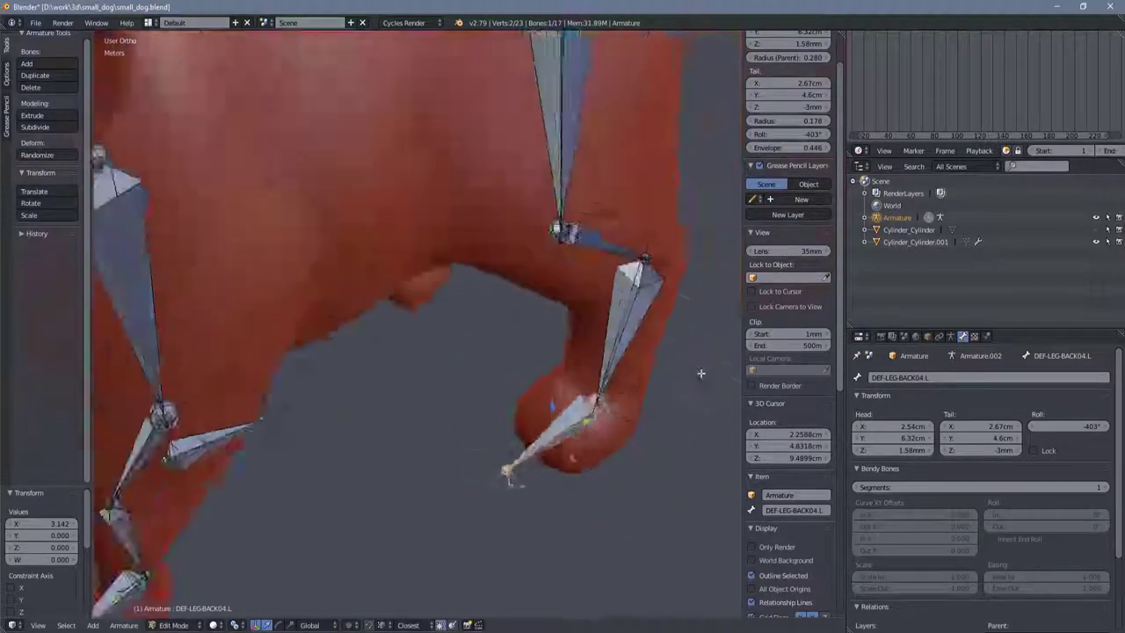
pyautogui.moveTo(550, 450); pyautogui.dragTo(486, 314, button='middle')
pyautogui.scroll(5, 486, 313)
pyautogui.scroll(-3, 486, 313)
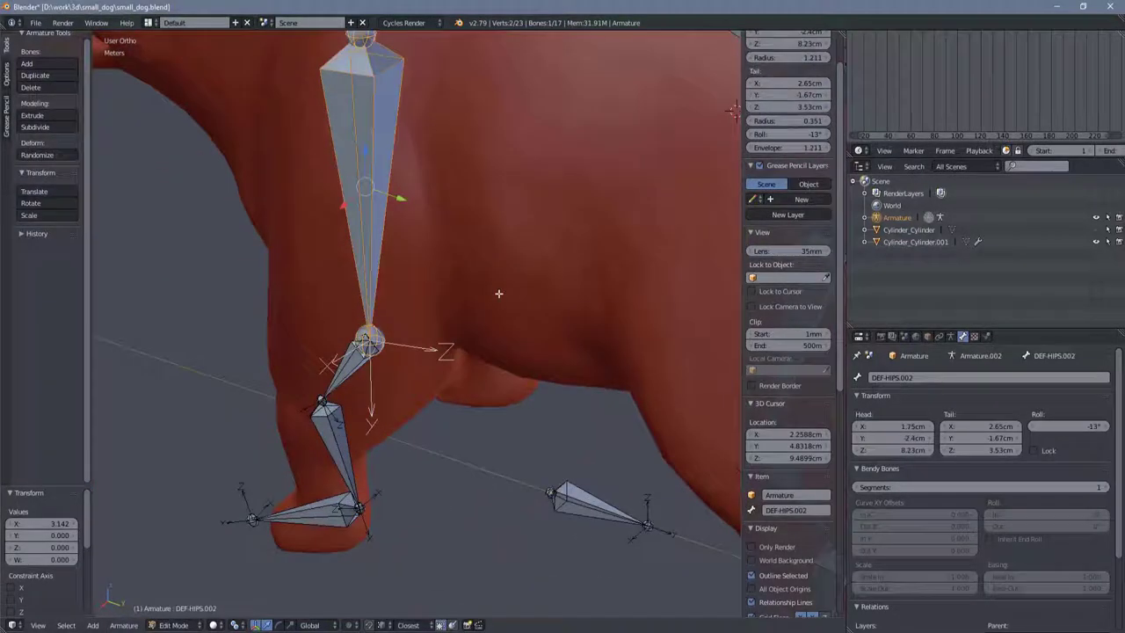
# Step: Fix the roll of the copied front-leg bone DEF-LEG-BACK02.L.001
pyautogui.rightClick(478, 301)
pyautogui.scroll(4, 622, 310)
pyautogui.hotkey('ctrl', 'r')
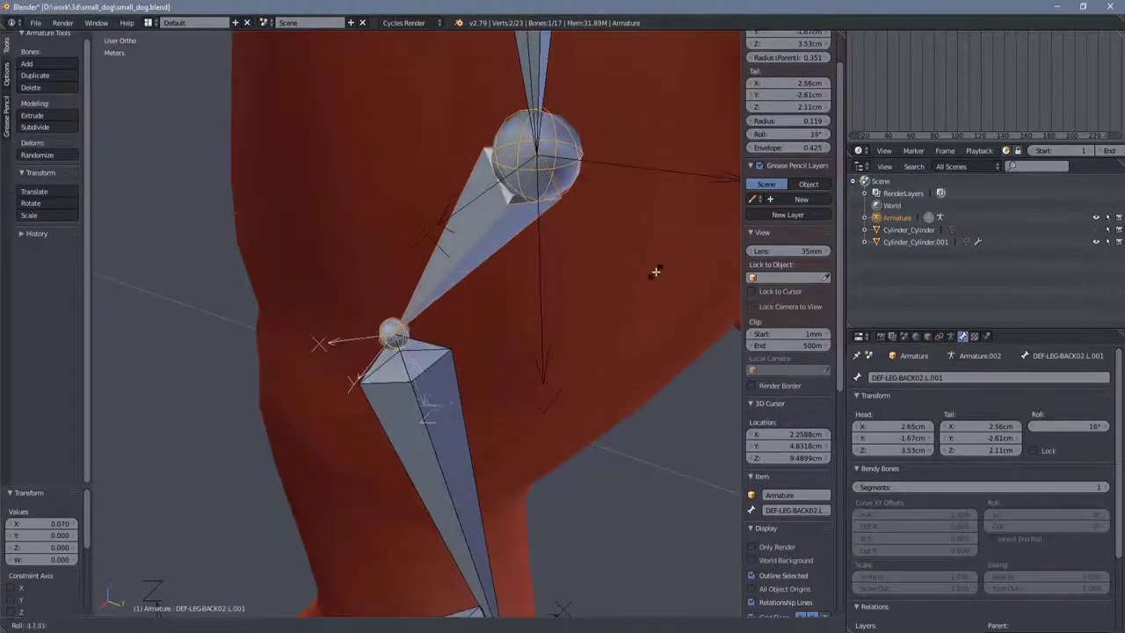
pyautogui.click(577, 410)
pyautogui.moveTo(577, 409); pyautogui.dragTo(567, 339, button='middle')
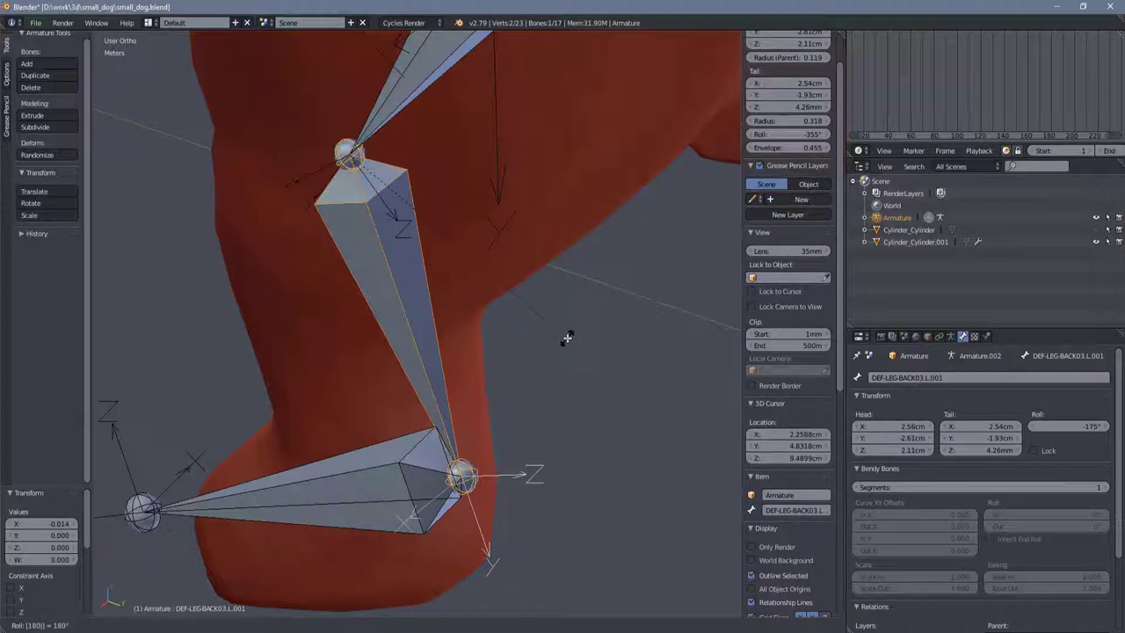
pyautogui.press('Return')
pyautogui.moveTo(567, 338)
pyautogui.mouseDown(button='middle')
pyautogui.moveTo(464, 322)
pyautogui.moveTo(464, 411)
pyautogui.moveTo(616, 396)
pyautogui.moveTo(527, 264)
pyautogui.mouseUp(button='middle')
# Step: Roll the front leg's lower bone by 180 degrees
pyautogui.rightClick(463, 411)
pyautogui.hotkey('ctrl', 'r')
pyautogui.write('180')
pyautogui.press('Return')
# Step: Rename the front-leg upper, middle and toe bones DEF-LEG-FRONT01.L to DEF-LEG-FRONT03.L
pyautogui.rightClick(572, 264)
pyautogui.doubleClick(888, 377)
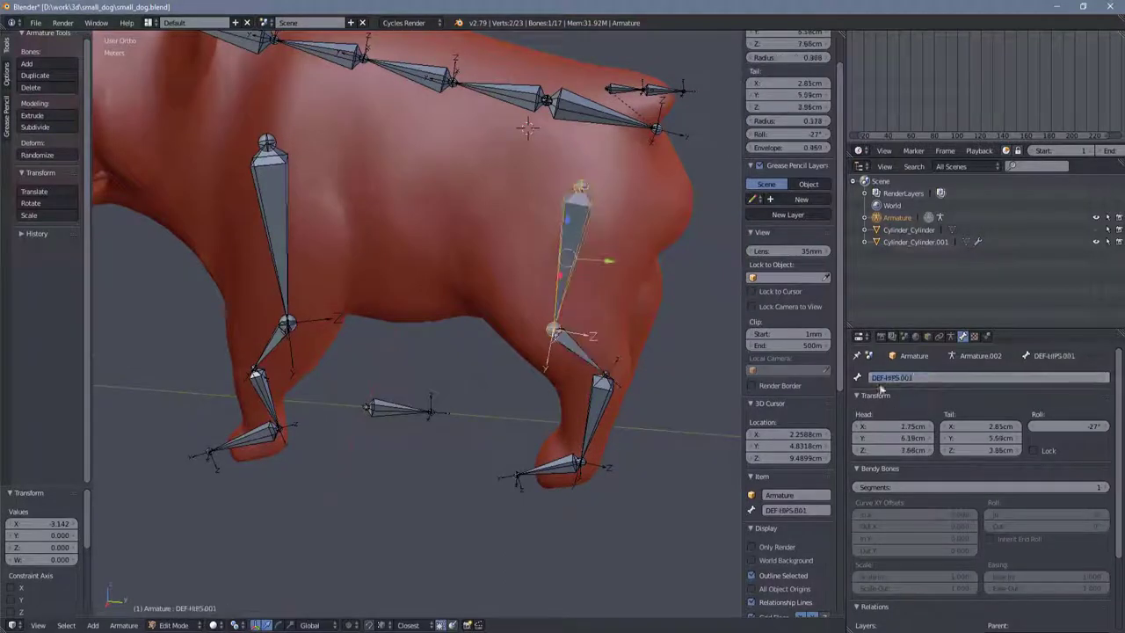
pyautogui.rightClick(270, 190)
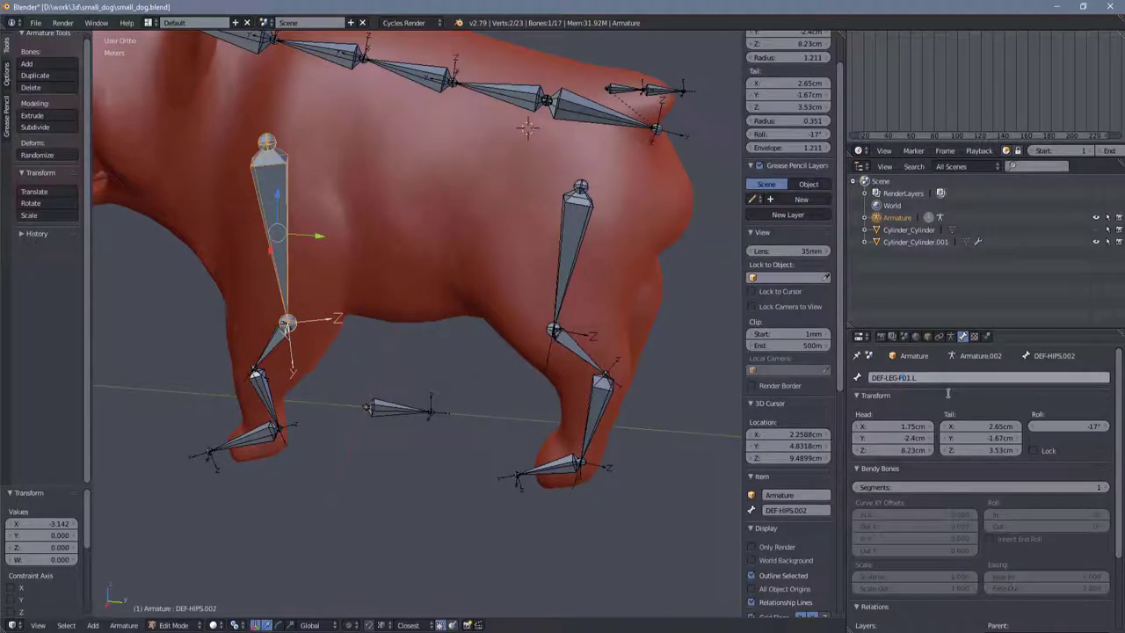
pyautogui.rightClick(279, 341)
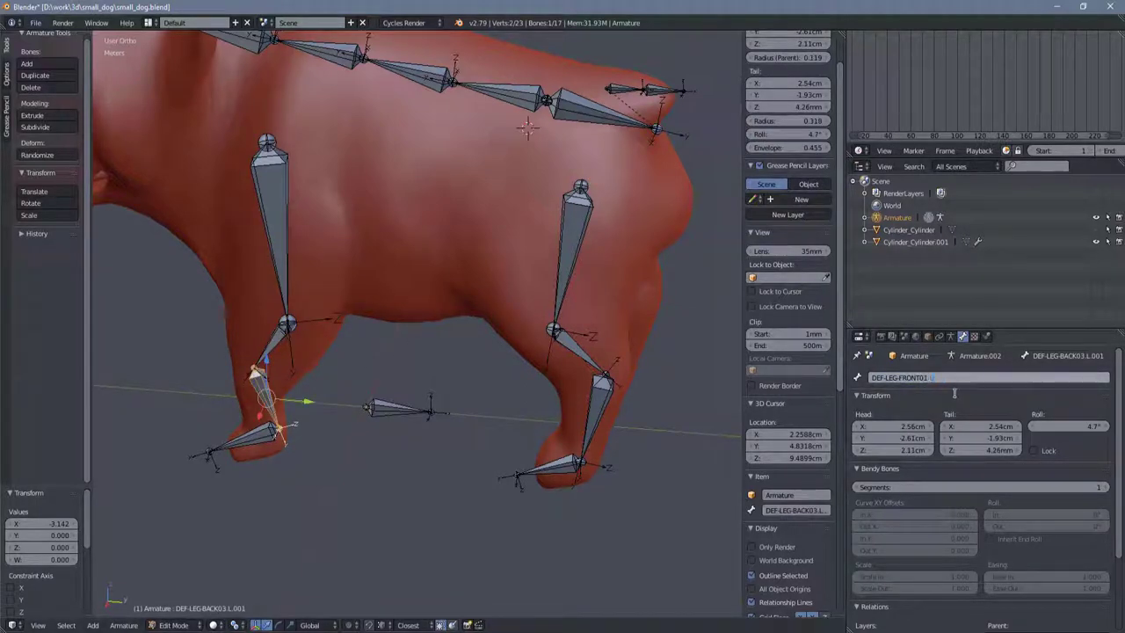
pyautogui.rightClick(246, 439)
pyautogui.press('Return')
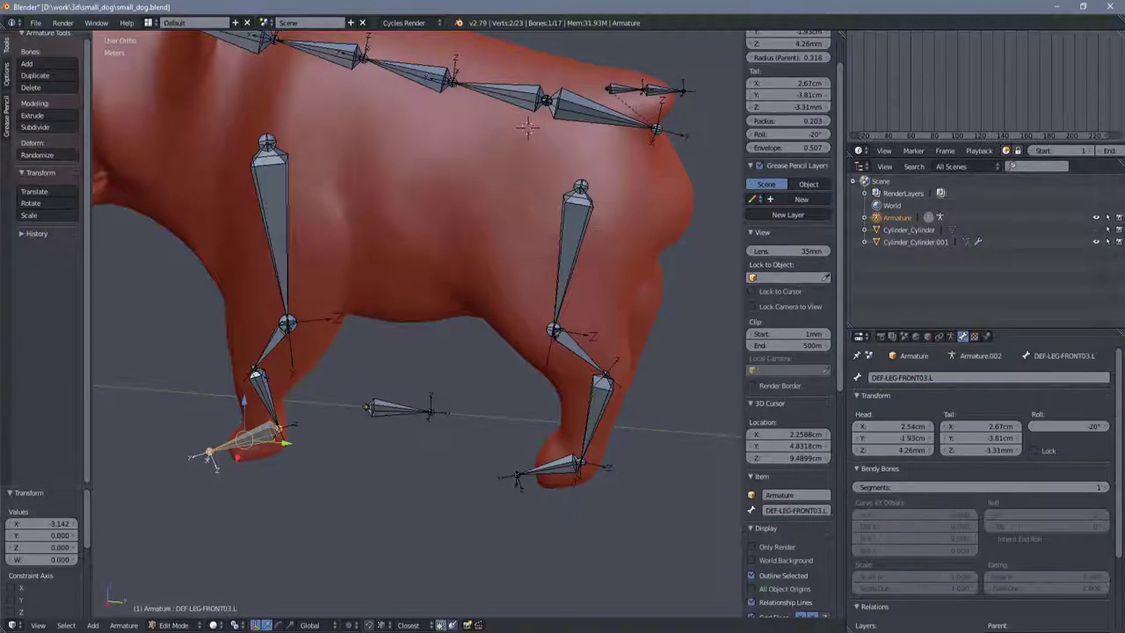
# Step: Leave Edit Mode, select the dog mesh and switch to front view
pyautogui.press('Tab')
pyautogui.rightClick(434, 469)
pyautogui.press('KP_1')
pyautogui.scroll(4, 482, 469)
pyautogui.press('Tab')
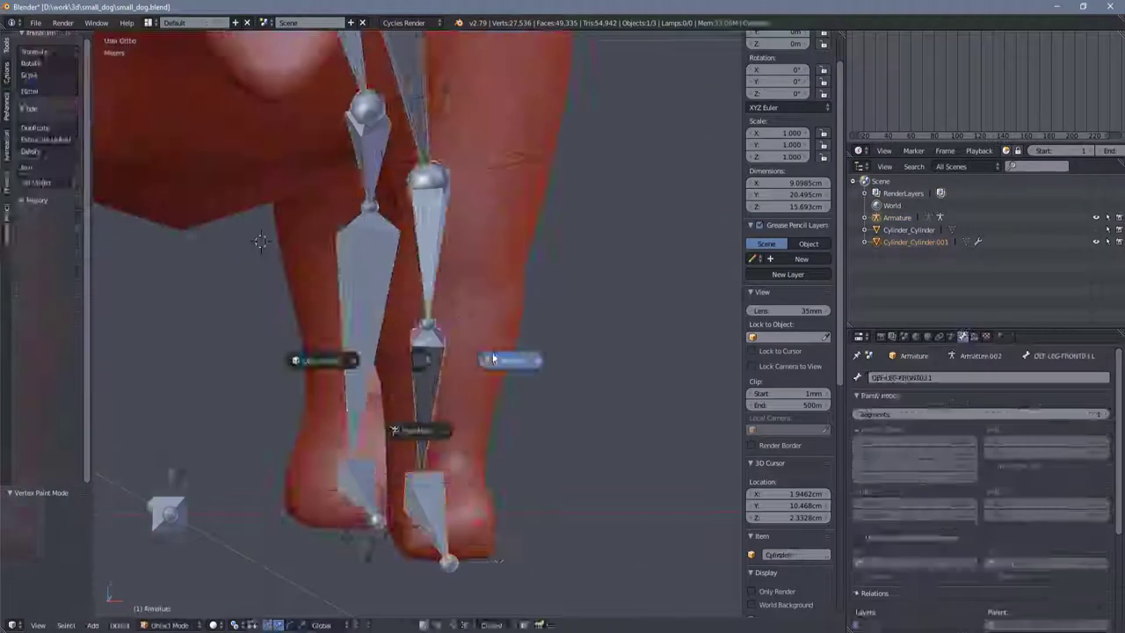
# Step: Nudge front-leg bone DEF-LEG-FRONT02.L along X, then deselect all bones
pyautogui.press('g')
pyautogui.click(477, 522)
pyautogui.rightClick(443, 263)
pyautogui.click(468, 397)
pyautogui.press('g')
pyautogui.press('x')
pyautogui.press('Escape')
pyautogui.press('a')
# Step: Duplicate the spine bone and lower the copy 1.65 cm along Z in front view
pyautogui.scroll(-5, 480, 261)
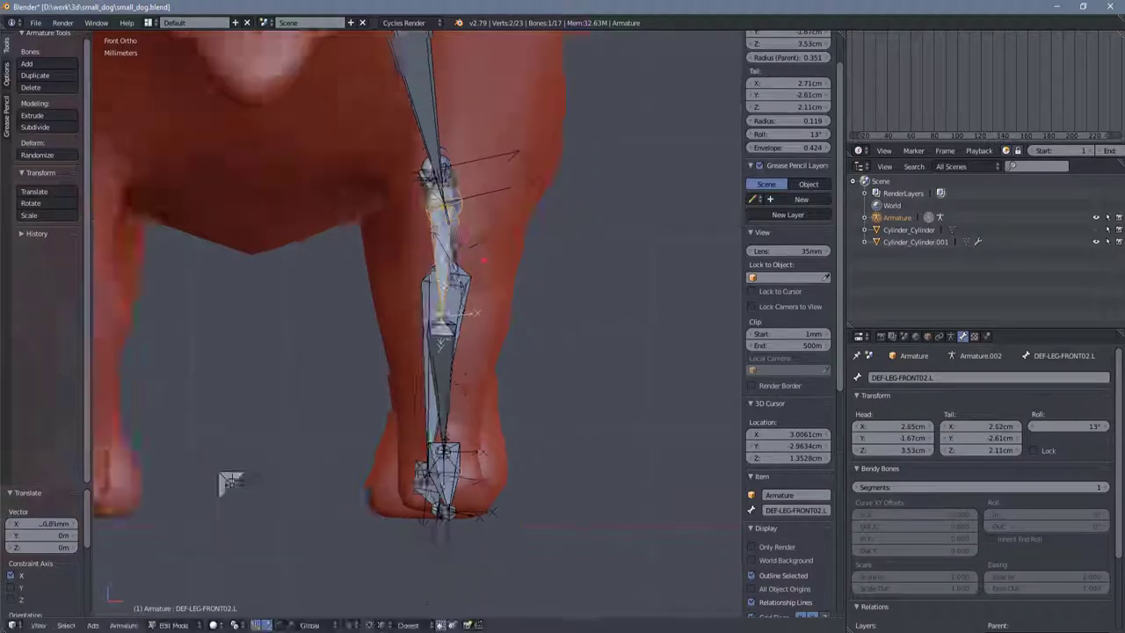
pyautogui.moveTo(480, 261); pyautogui.dragTo(528, 352, button='middle')
pyautogui.scroll(-3, 500, 304)
pyautogui.scroll(3, 432, 306)
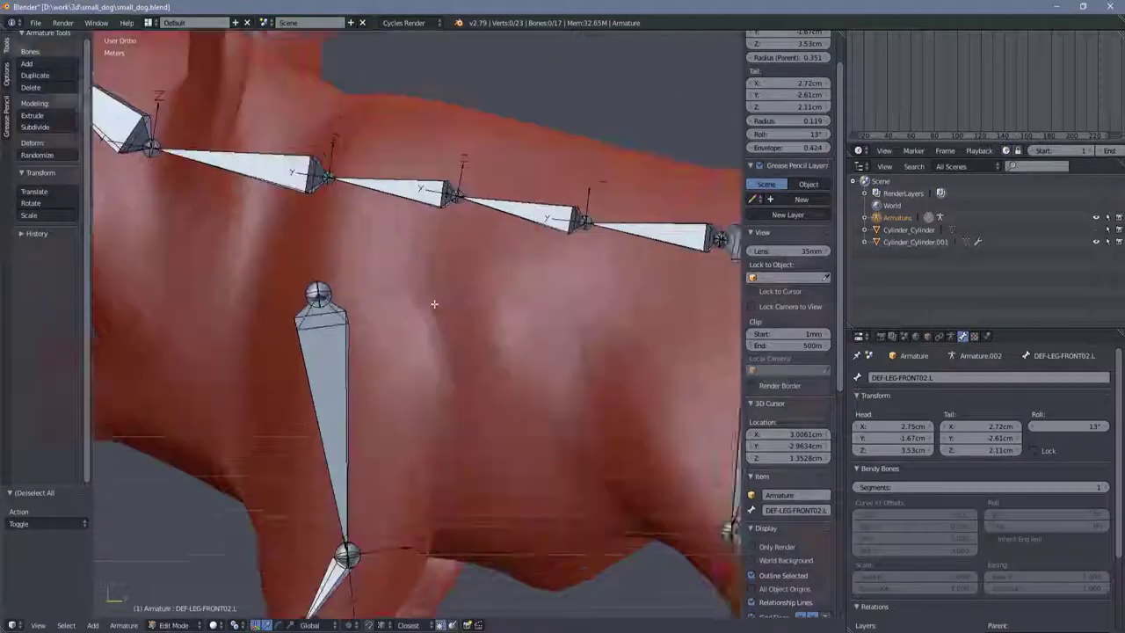
pyautogui.hotkey('shift', 'd')
pyautogui.click(463, 351)
pyautogui.press('KP_1')
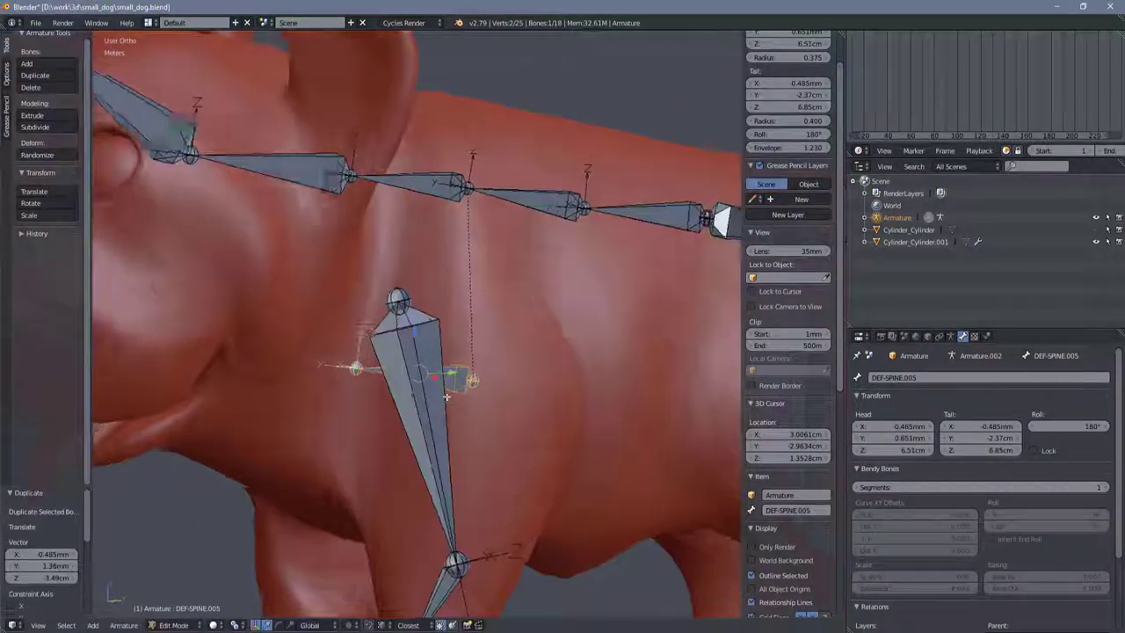
pyautogui.press('g')
pyautogui.click(477, 215)
pyautogui.press('g')
pyautogui.press('z')
pyautogui.click(478, 264)
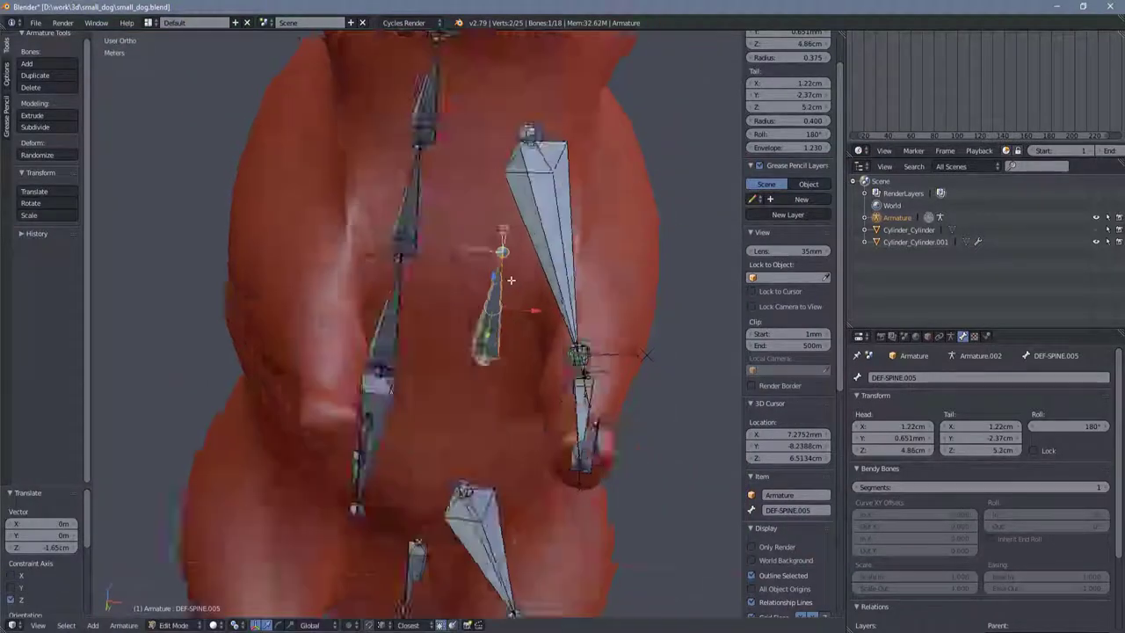
pyautogui.moveTo(477, 264); pyautogui.dragTo(558, 313, button='middle')
# Step: Lengthen the new bone along Y, name it DEF-RIB.L, and shift it vertically
pyautogui.press('g')
pyautogui.press('y')
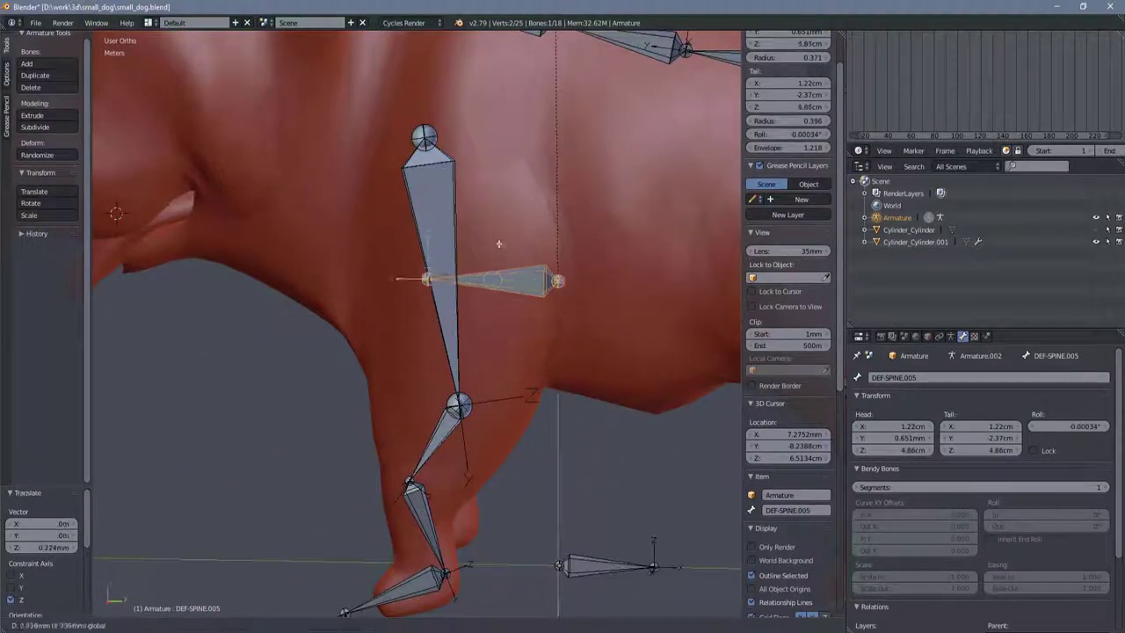
pyautogui.click(426, 262)
pyautogui.rightClick(510, 268)
pyautogui.write('DEF-RIB')
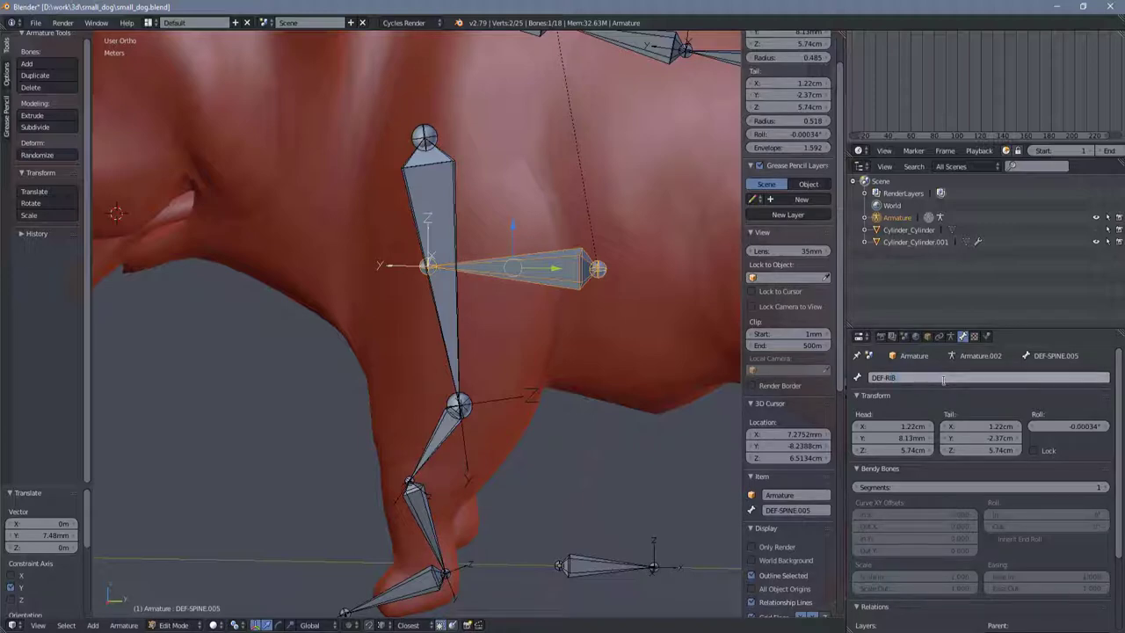
pyautogui.write('.L')
pyautogui.press('Return')
pyautogui.moveTo(527, 307)
pyautogui.mouseDown(button='middle')
pyautogui.moveTo(538, 334)
pyautogui.moveTo(479, 356)
pyautogui.mouseUp(button='middle')
pyautogui.press('g')
pyautogui.press('z')
pyautogui.click(536, 327)
pyautogui.scroll(4, 479, 356)
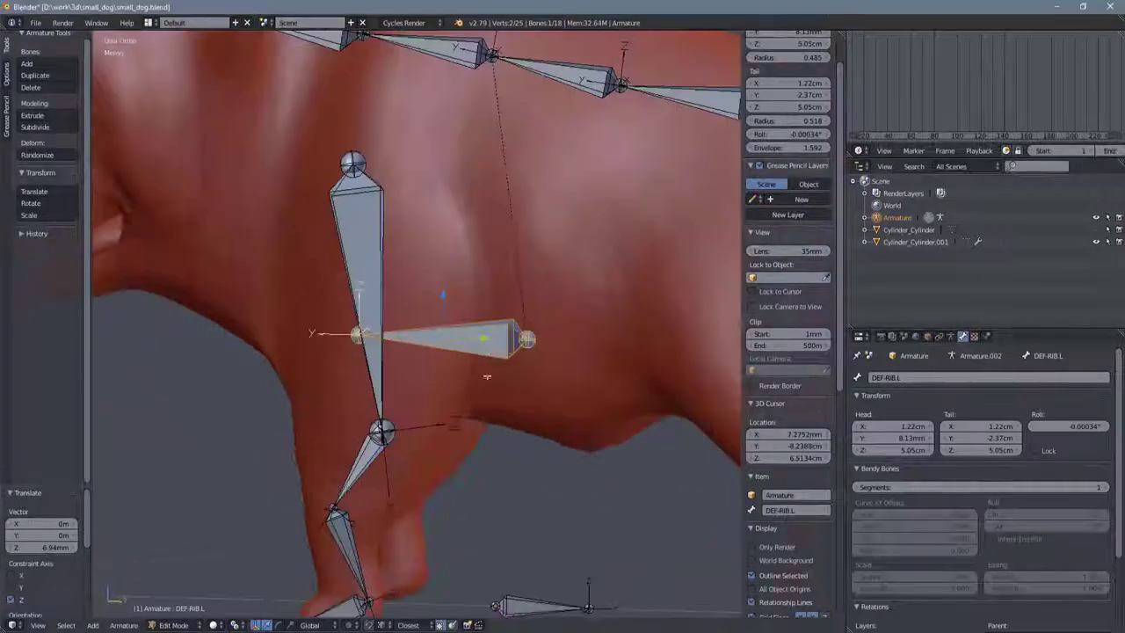
# Step: Duplicate the rib bone and move the copy to the dog's left shoulder
pyautogui.hotkey('shift', 'd')
pyautogui.click(338, 339)
pyautogui.moveTo(338, 338); pyautogui.dragTo(263, 297, button='middle')
pyautogui.press('g')
pyautogui.click(303, 374)
pyautogui.moveTo(304, 374)
pyautogui.mouseDown(button='middle')
pyautogui.moveTo(290, 362)
pyautogui.moveTo(289, 213)
pyautogui.mouseUp(button='middle')
pyautogui.press('g')
pyautogui.click(290, 363)
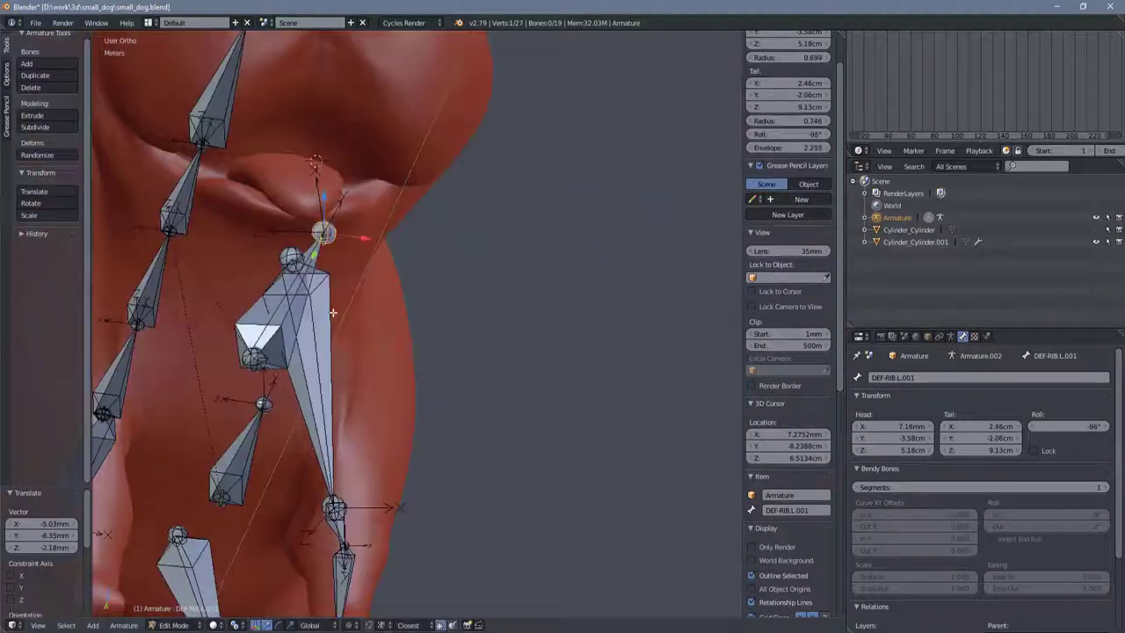
pyautogui.press('g')
pyautogui.click(290, 212)
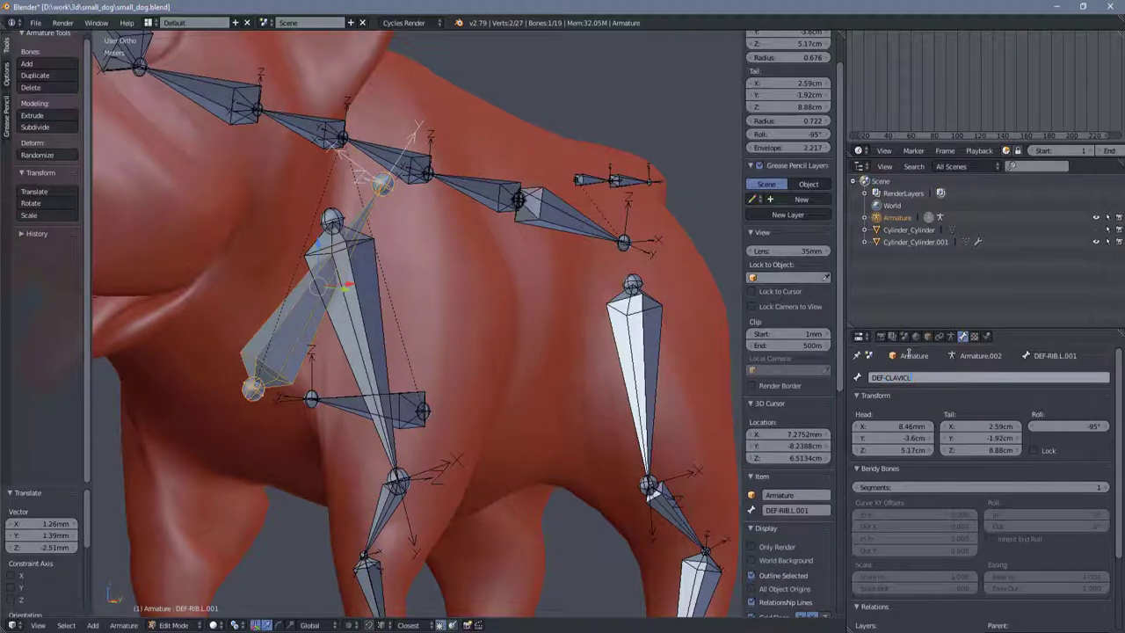
# Step: Name the shoulder bone DEF-CLAVICLE.L, parent it to DEF-SPINE.002, and nudge it along Y
pyautogui.press('Return')
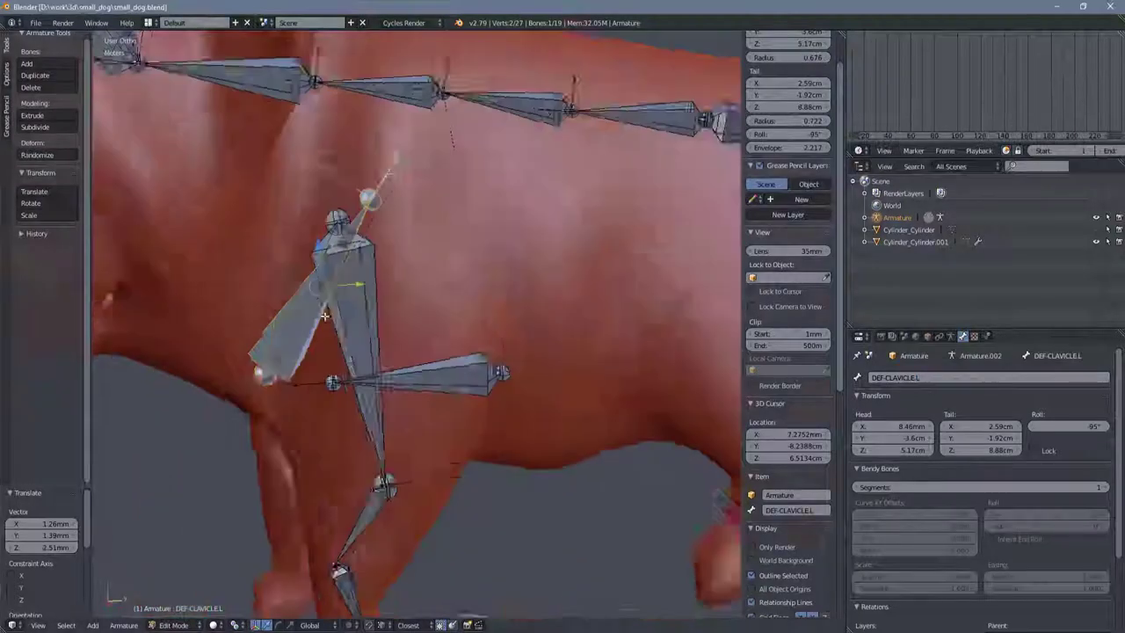
pyautogui.moveTo(351, 290)
pyautogui.mouseDown(button='middle')
pyautogui.moveTo(378, 273)
pyautogui.moveTo(446, 58)
pyautogui.mouseUp(button='middle')
pyautogui.rightClick(446, 58)
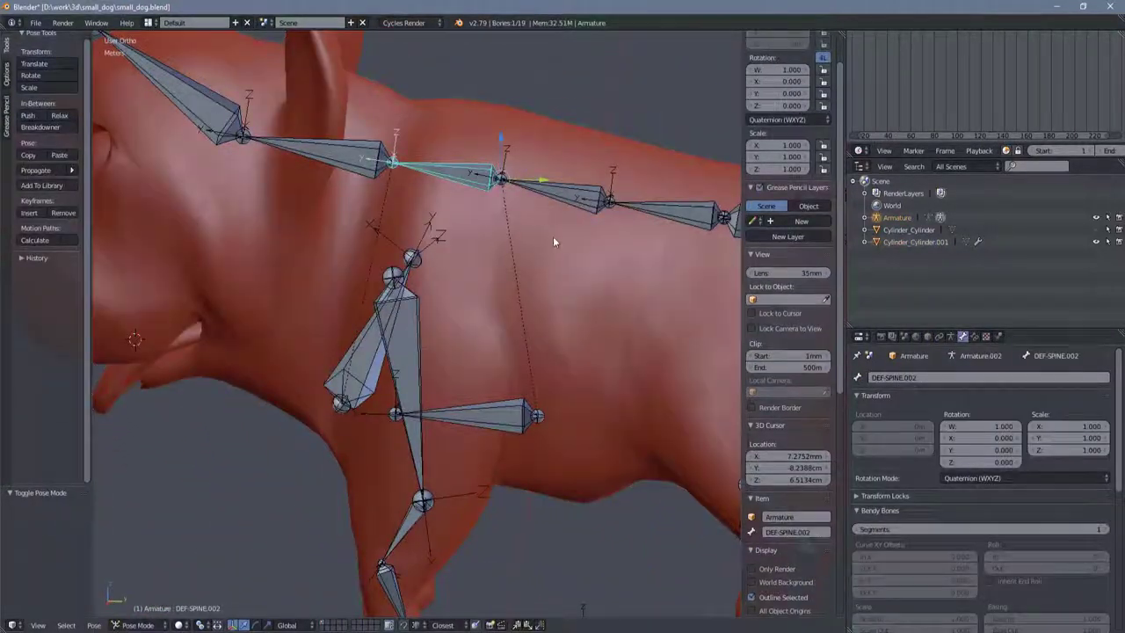
pyautogui.moveTo(479, 283); pyautogui.dragTo(562, 268, button='middle')
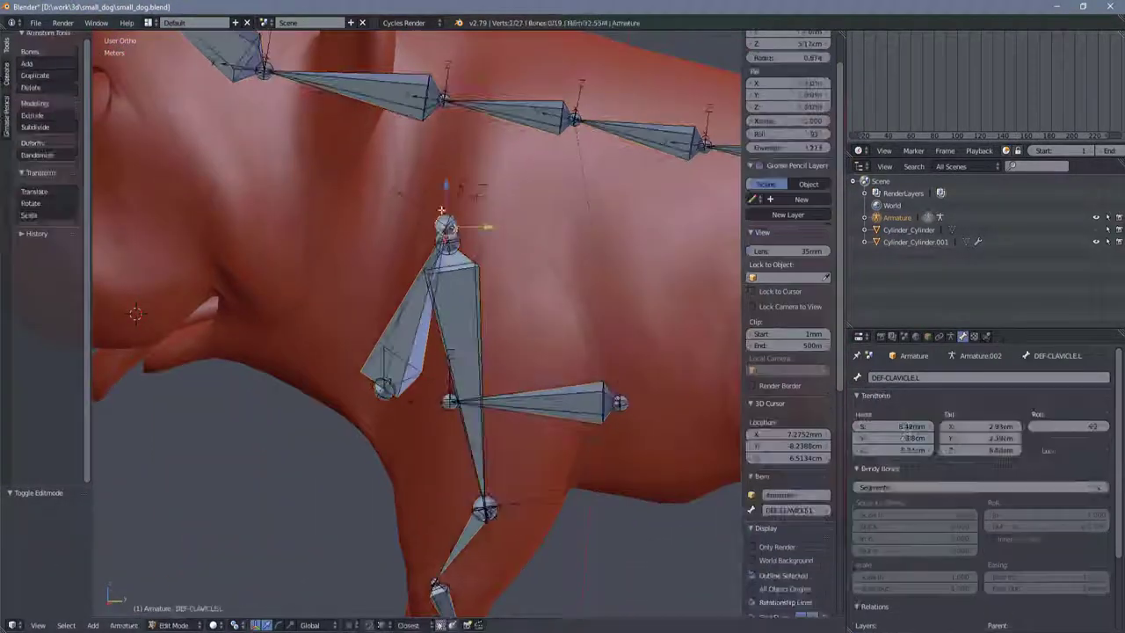
pyautogui.press('g')
pyautogui.press('y')
pyautogui.click(441, 220)
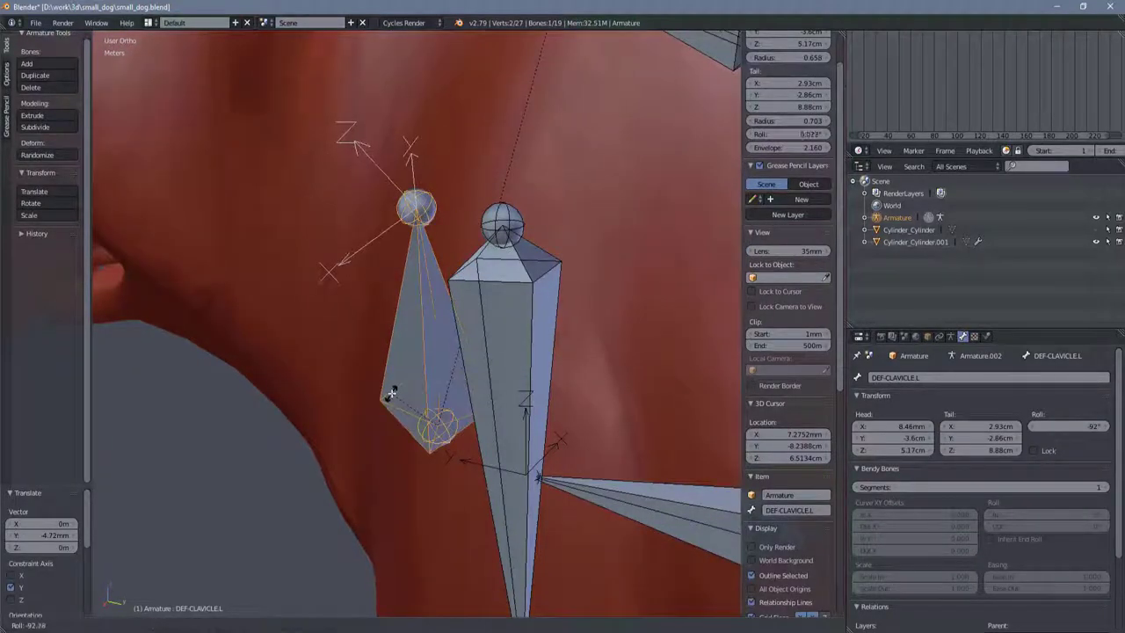
pyautogui.press('Tab')
pyautogui.press('Tab')
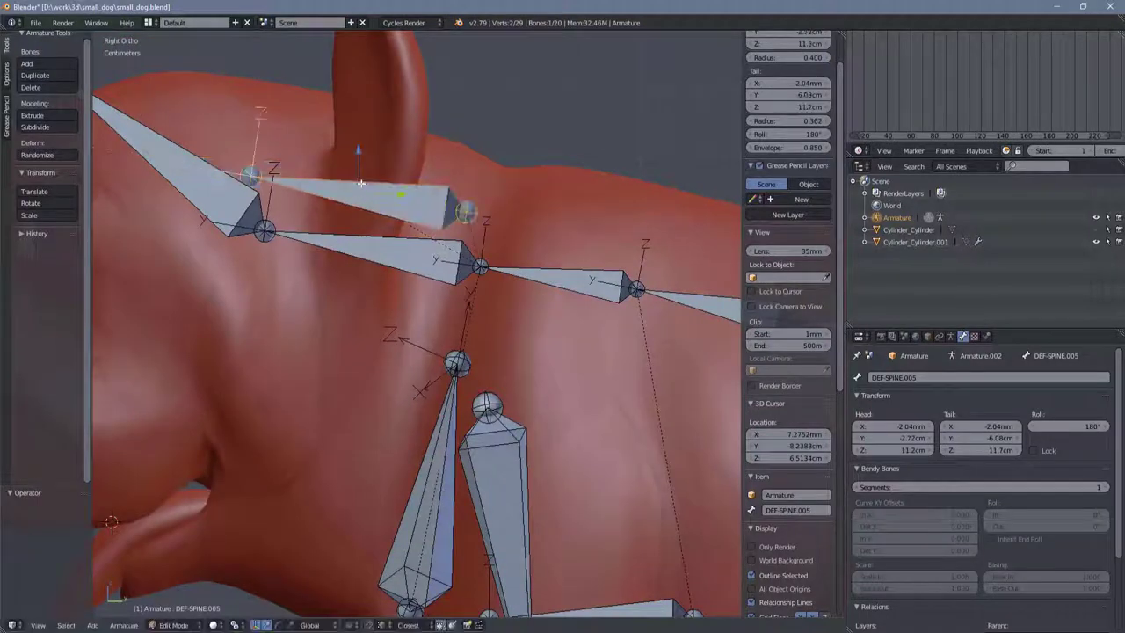
# Step: Delete the stray bones and duplicate a spine bone, extruding it up toward the left ear
pyautogui.press('x')
pyautogui.press('Return')
pyautogui.press('g')
pyautogui.click(331, 208)
pyautogui.scroll(-3, 337, 137)
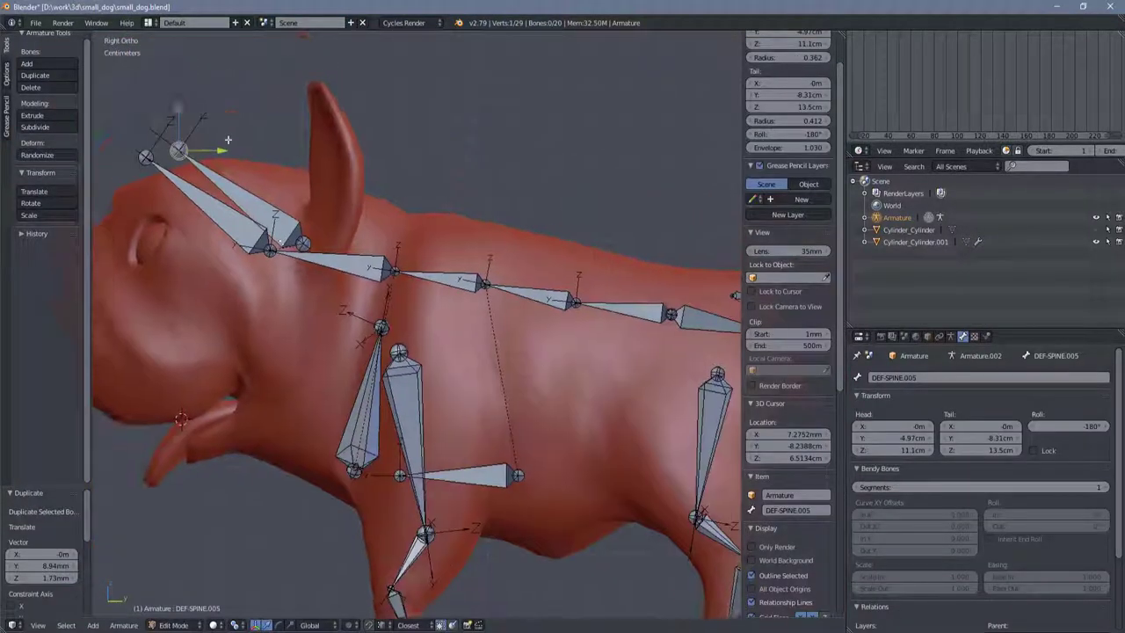
pyautogui.click(327, 68)
pyautogui.scroll(3, 366, 254)
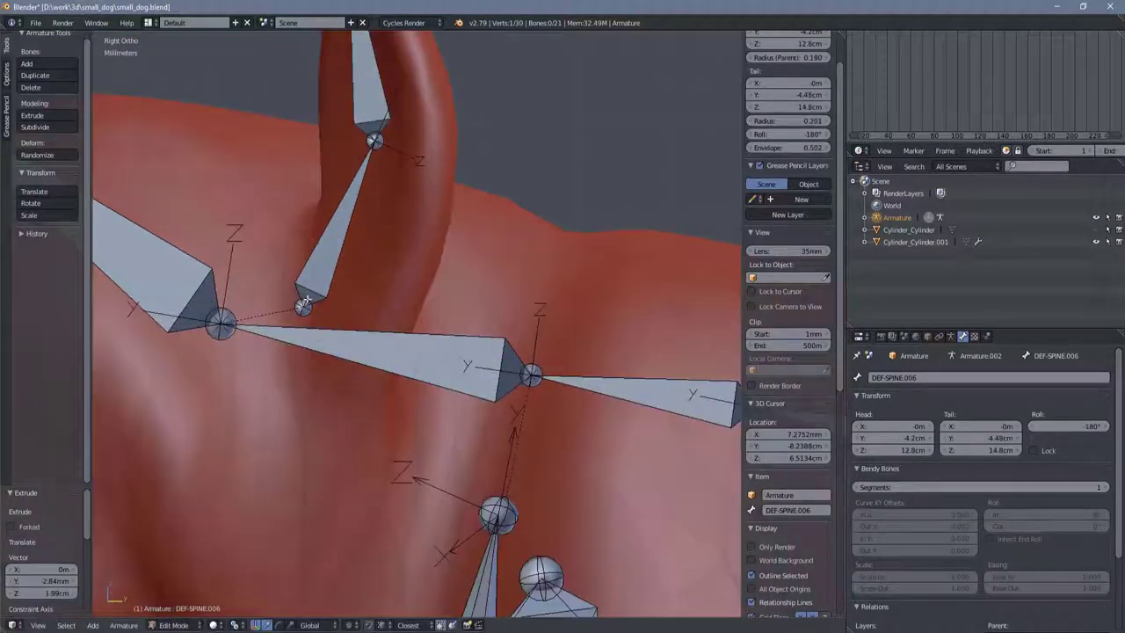
pyautogui.press('KP_1')
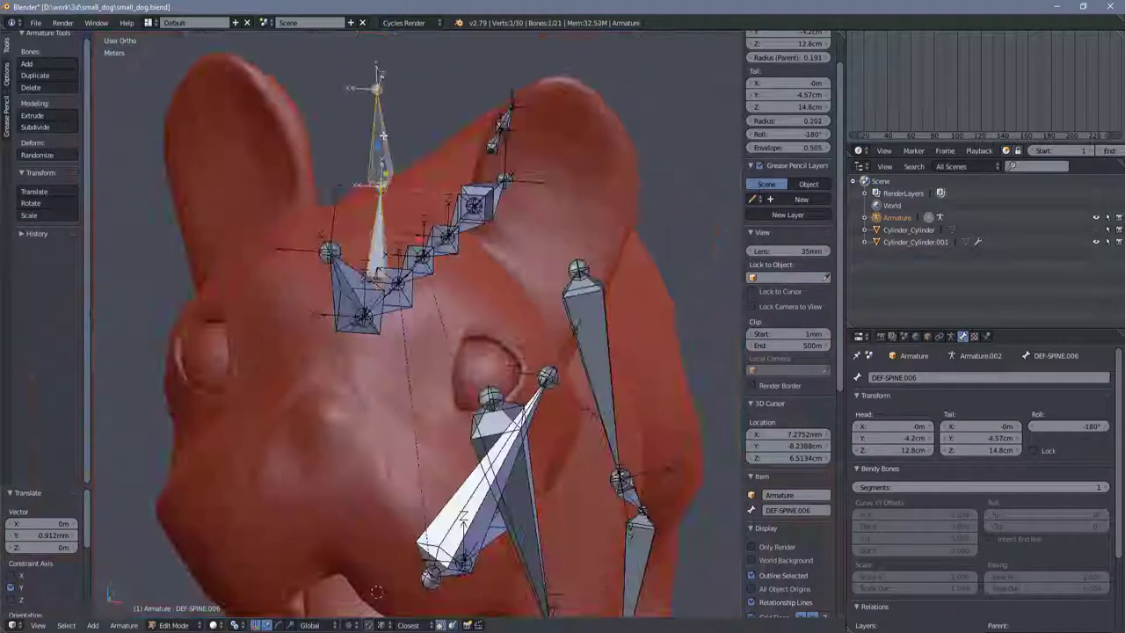
# Step: Position the ear bone's tip joint along X and Z in front view
pyautogui.press('g')
pyautogui.press('x')
pyautogui.click(526, 197)
pyautogui.rightClick(527, 198)
pyautogui.press('g')
pyautogui.press('x')
pyautogui.click(535, 102)
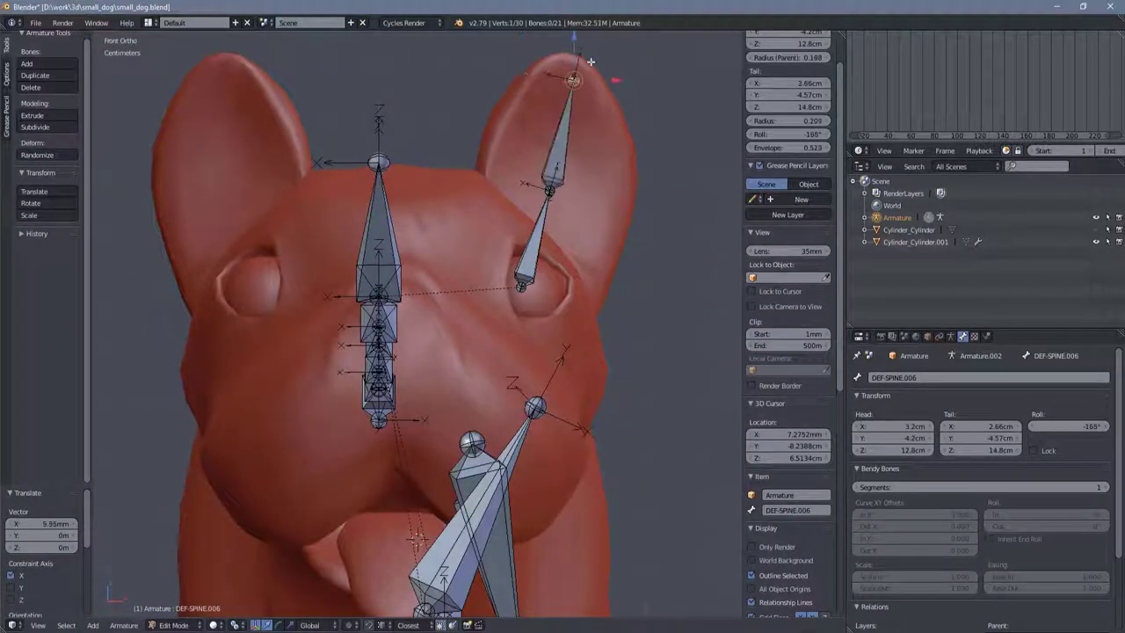
pyautogui.scroll(3, 591, 61)
pyautogui.press('g')
pyautogui.press('z')
# Step: Subdivide the ear bone into a chain and adjust the joint heights
pyautogui.press('w')
pyautogui.click(407, 261)
pyautogui.moveTo(391, 441)
pyautogui.mouseDown(button='middle')
pyautogui.moveTo(423, 363)
pyautogui.moveTo(423, 395)
pyautogui.moveTo(386, 355)
pyautogui.mouseUp(button='middle')
pyautogui.press('g')
pyautogui.press('x')
pyautogui.click(422, 364)
pyautogui.rightClick(386, 355)
pyautogui.click(438, 270)
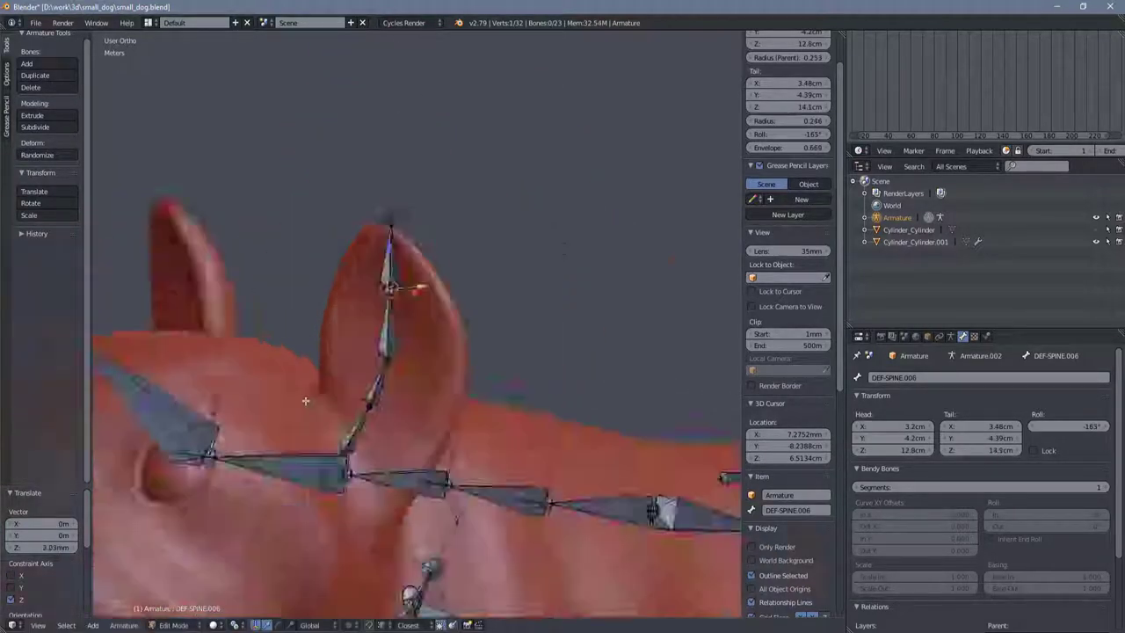
# Step: Rename the ear bones DEF-EAR01.L through DEF-EAR04.L, working up the chain
pyautogui.moveTo(438, 270); pyautogui.dragTo(558, 389, button='middle')
pyautogui.scroll(-3, 557, 390)
pyautogui.scroll(3, 446, 384)
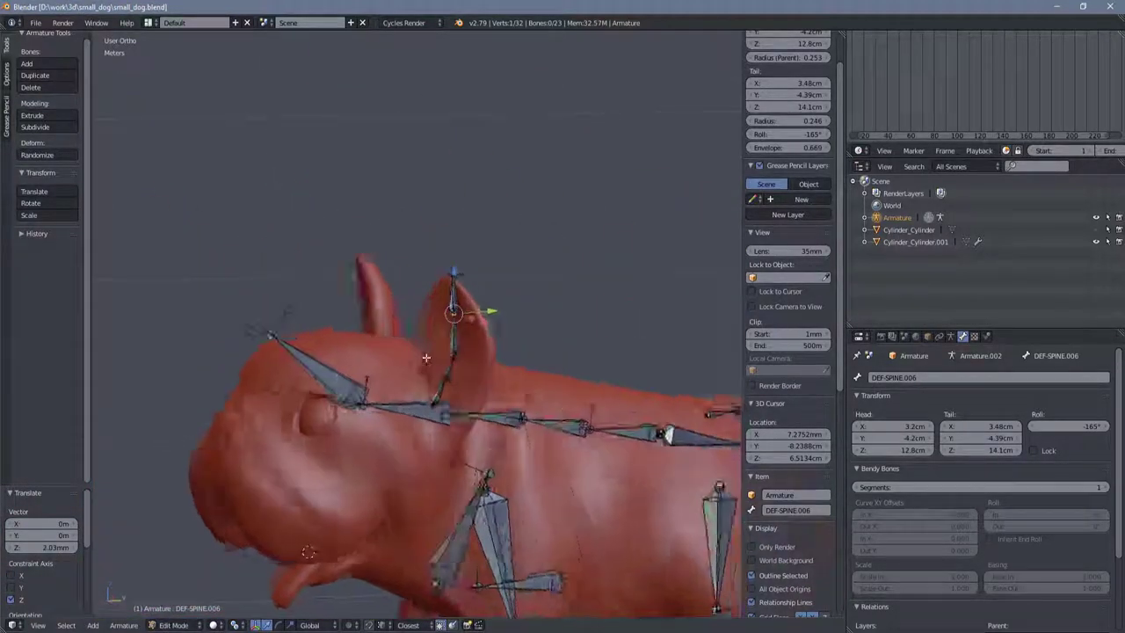
pyautogui.moveTo(446, 384); pyautogui.dragTo(453, 413, button='middle')
pyautogui.rightClick(448, 444)
pyautogui.click(923, 377)
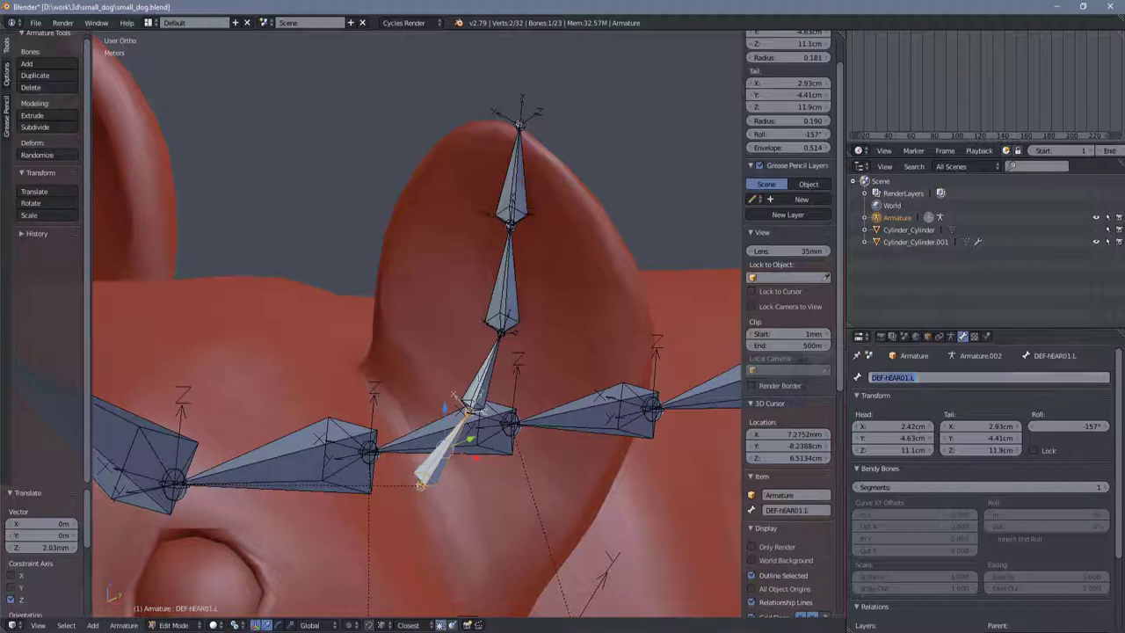
pyautogui.rightClick(492, 369)
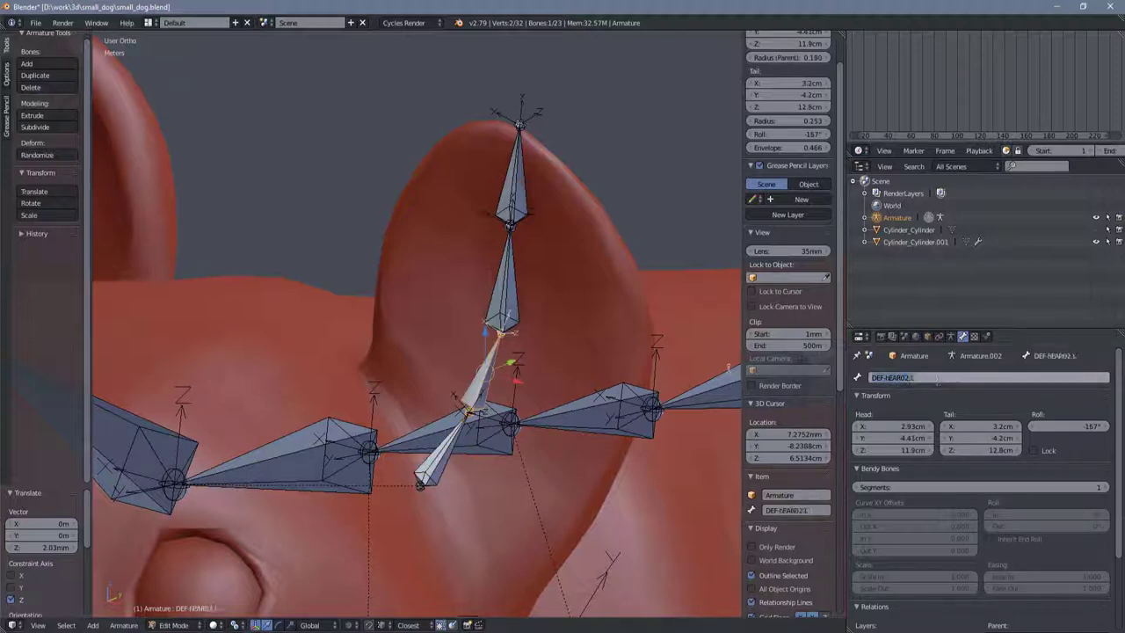
pyautogui.press('Return')
pyautogui.press(']')
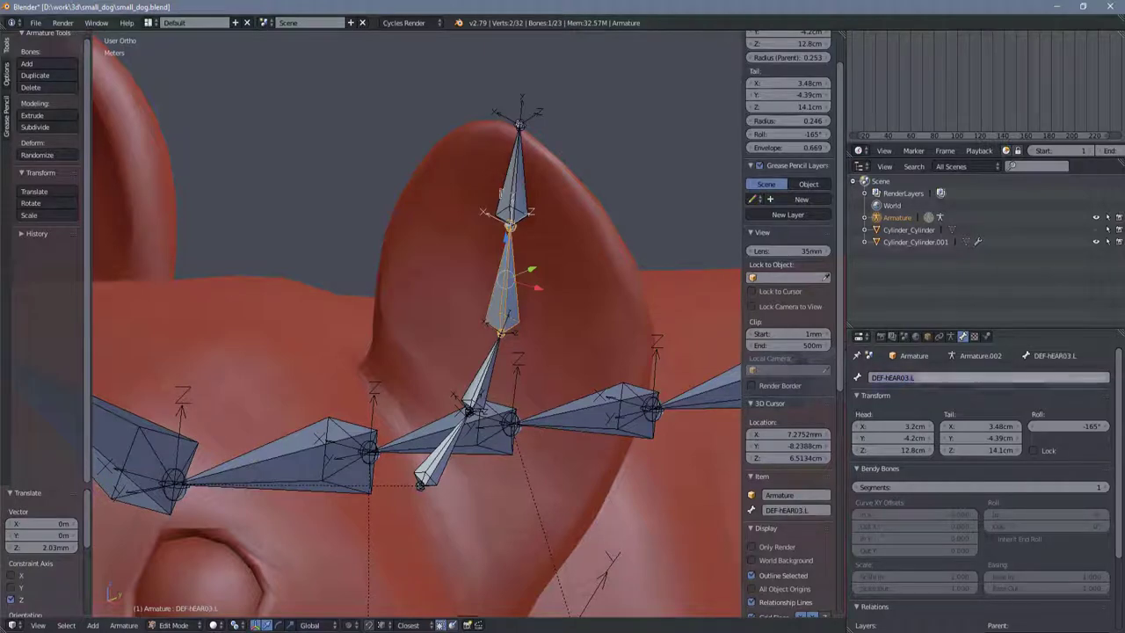
pyautogui.press('KP_3')
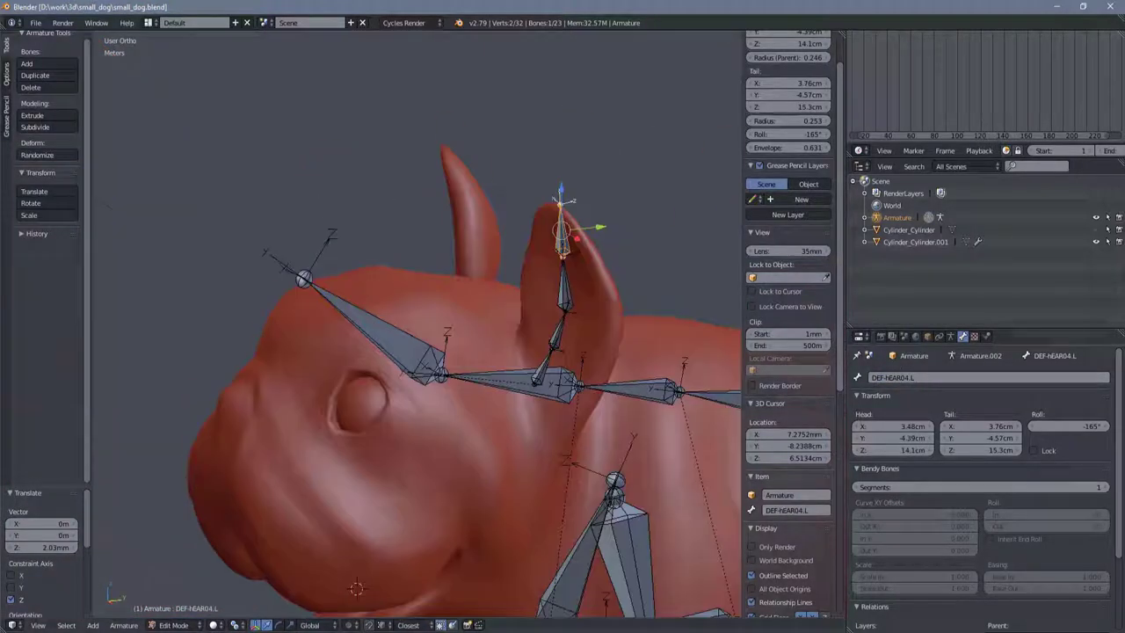
pyautogui.scroll(5, 421, 239)
# Step: Duplicate a head bone and shrink it to 0.236 scale near the left eye
pyautogui.rightClick(421, 239)
pyautogui.hotkey('shift', 'd')
pyautogui.click(413, 334)
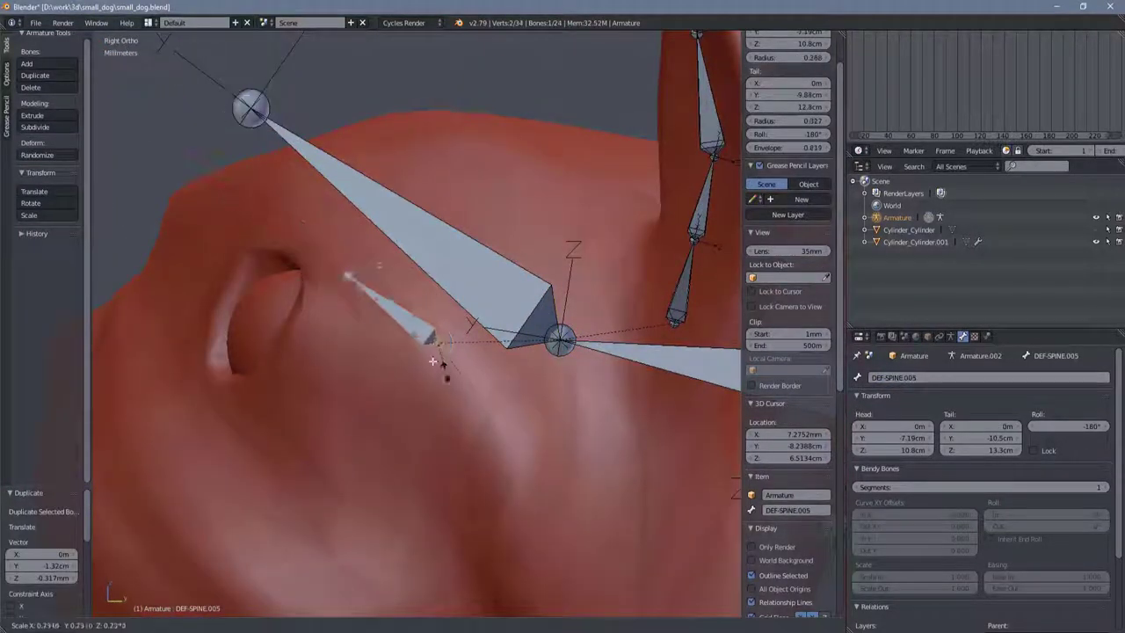
pyautogui.press('s')
pyautogui.click(387, 317)
pyautogui.click(408, 624)
pyautogui.scroll(1, 354, 322)
pyautogui.press('g')
pyautogui.click(356, 262)
# Step: From the front view, move the small bone into place beside the left eye
pyautogui.press('KP_1')
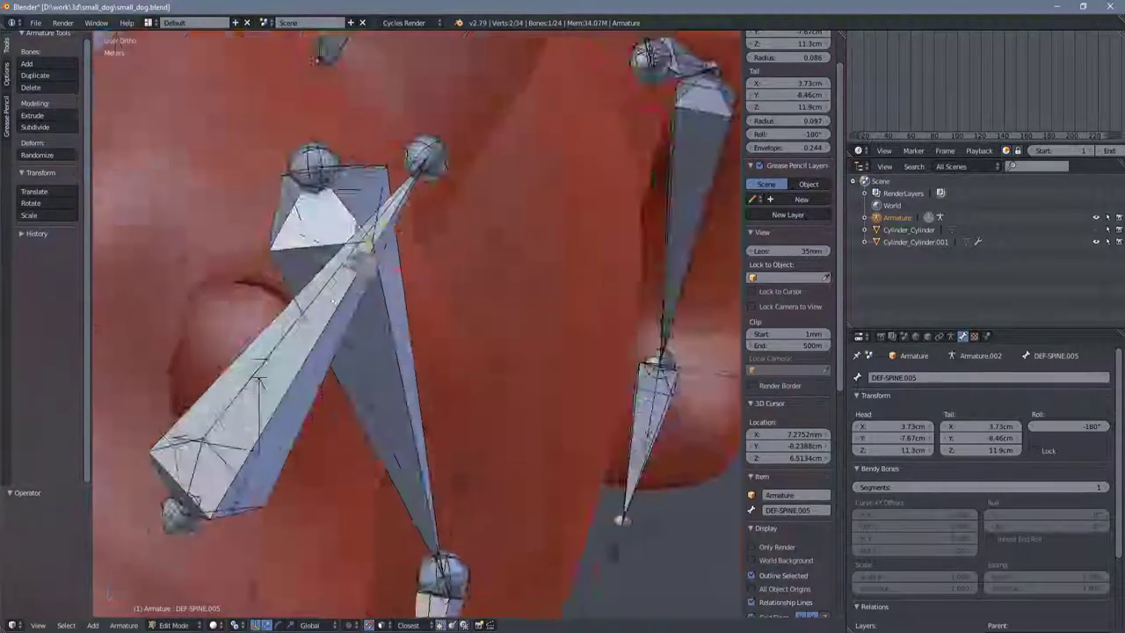
pyautogui.moveTo(356, 228); pyautogui.dragTo(361, 258, button='middle')
pyautogui.press('g')
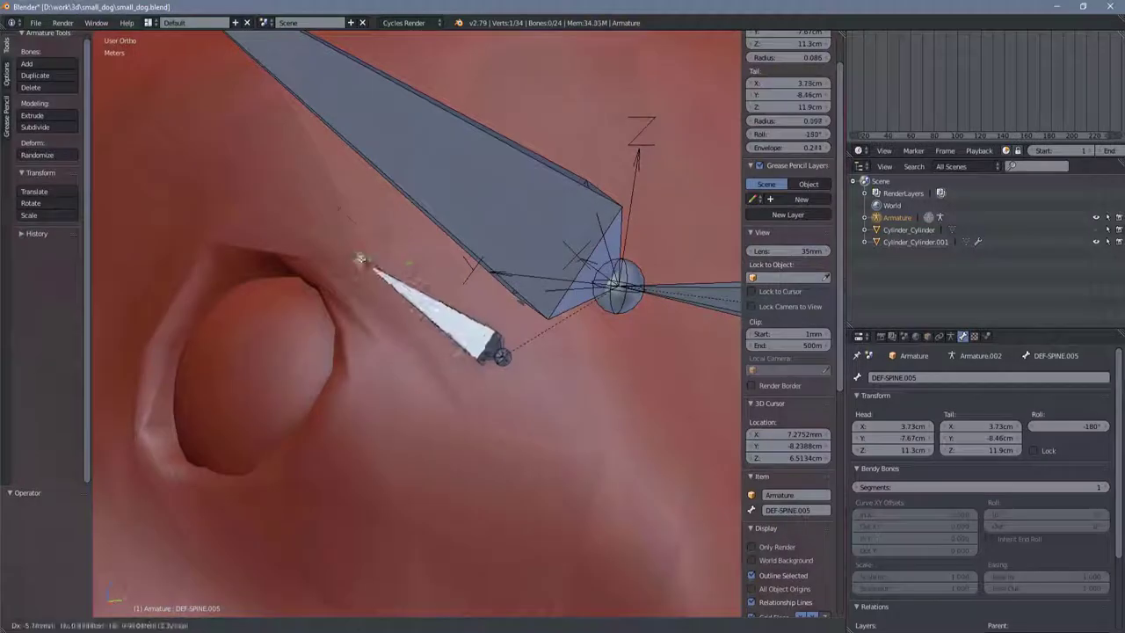
pyautogui.click(389, 202)
pyautogui.scroll(-2, 369, 264)
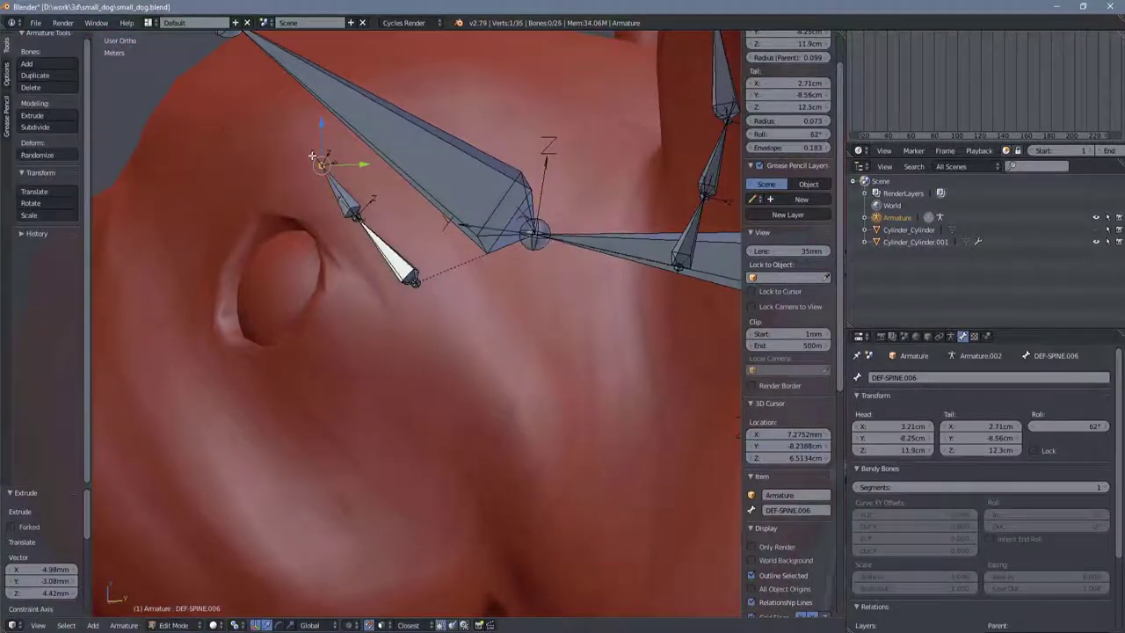
# Step: Extrude the four eyebrow bones DEF-EYE-BROW01.L–04.L and shift the chain along Y over the eye
pyautogui.press('e')
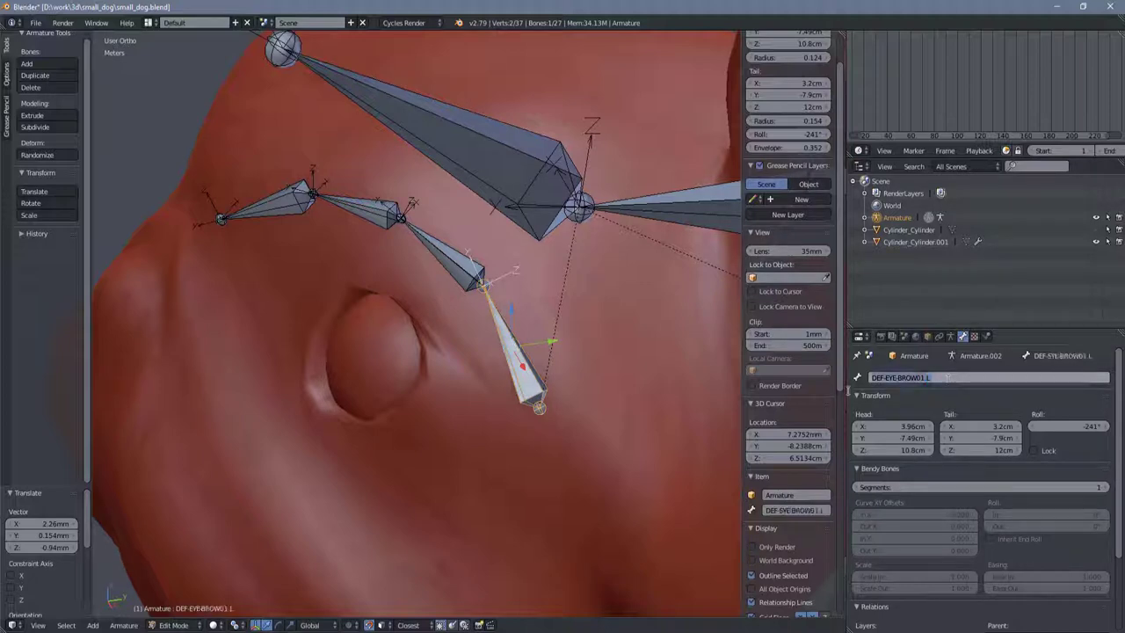
pyautogui.press('[')
pyautogui.press('[')
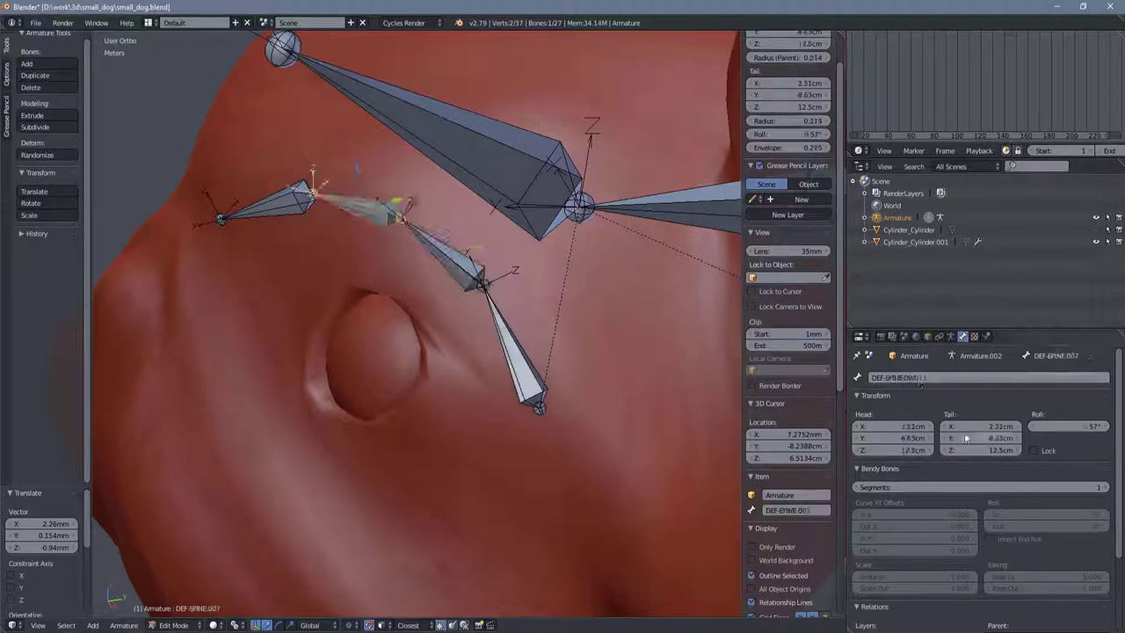
pyautogui.press('Escape')
pyautogui.press('[')
pyautogui.write('DEF-EYE-BROW04.L')
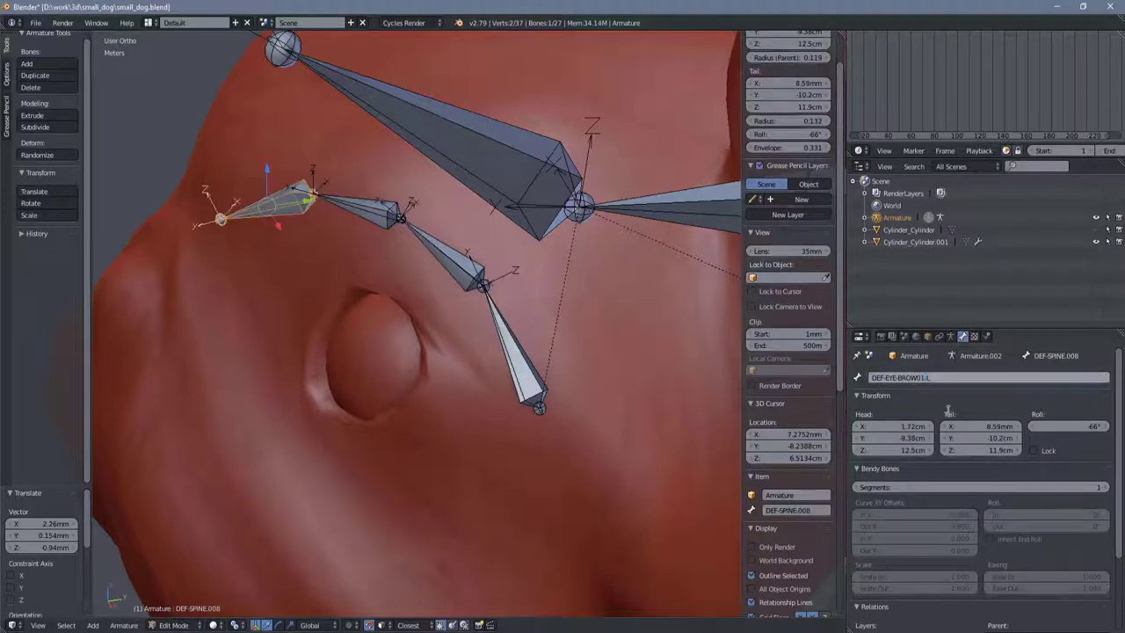
pyautogui.moveTo(492, 378)
pyautogui.mouseDown(button='middle')
pyautogui.moveTo(441, 417)
pyautogui.moveTo(507, 277)
pyautogui.moveTo(998, 325)
pyautogui.mouseUp(button='middle')
pyautogui.hotkey('shift', ']')
pyautogui.hotkey('shift', ']')
pyautogui.hotkey('shift', ']')
pyautogui.press('g')
pyautogui.press('y')
pyautogui.click(507, 276)
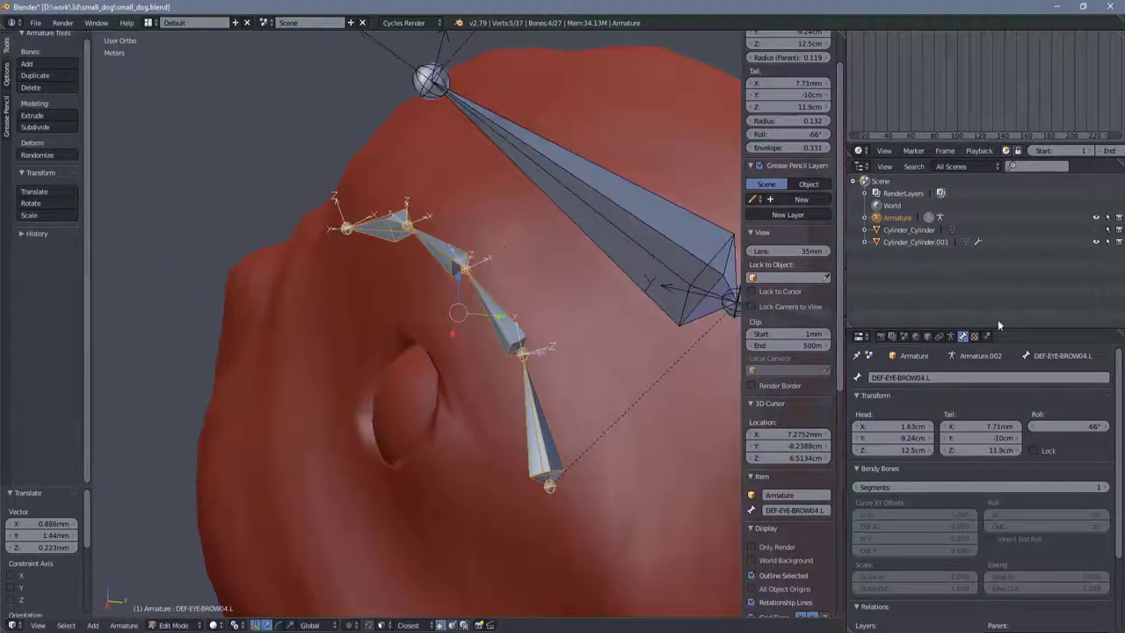
# Step: Set the armature's Maximum Draw Type to Wire in the Object display settings
pyautogui.click(927, 335)
pyautogui.scroll(-3, 914, 492)
pyautogui.scroll(-3, 914, 528)
pyautogui.click(909, 559)
pyautogui.click(905, 529)
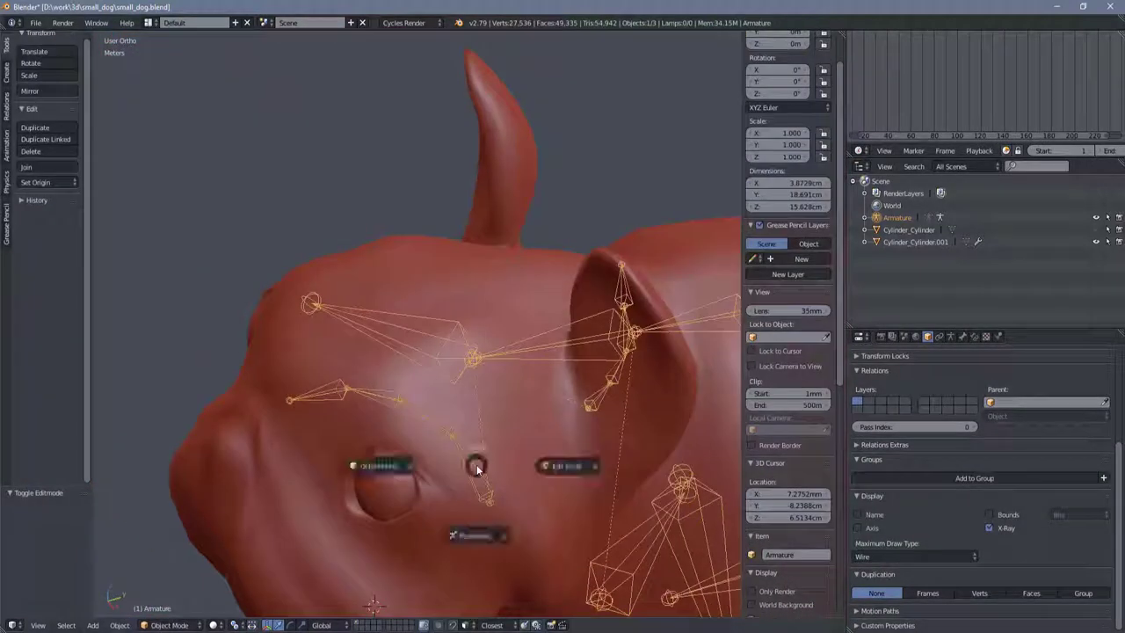
# Step: Switch the armature draw type to Bounds and turn on X-Ray for the bones
pyautogui.click(914, 556)
pyautogui.click(914, 541)
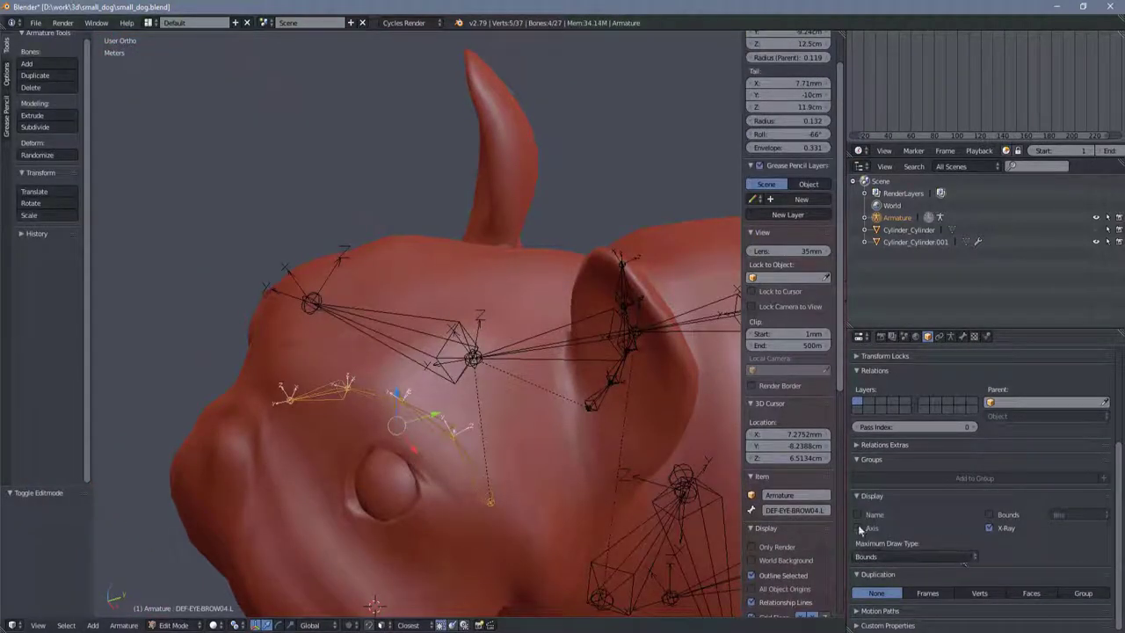
pyautogui.click(950, 336)
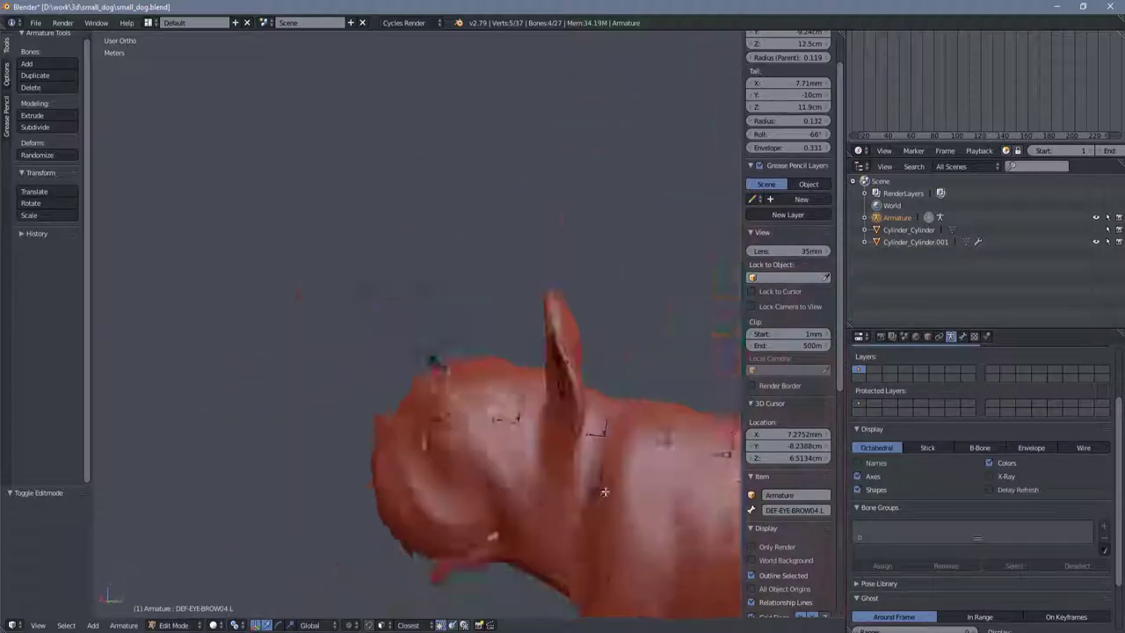
pyautogui.moveTo(605, 491); pyautogui.dragTo(636, 349, button='middle')
pyautogui.scroll(1, 914, 484)
pyautogui.click(999, 498)
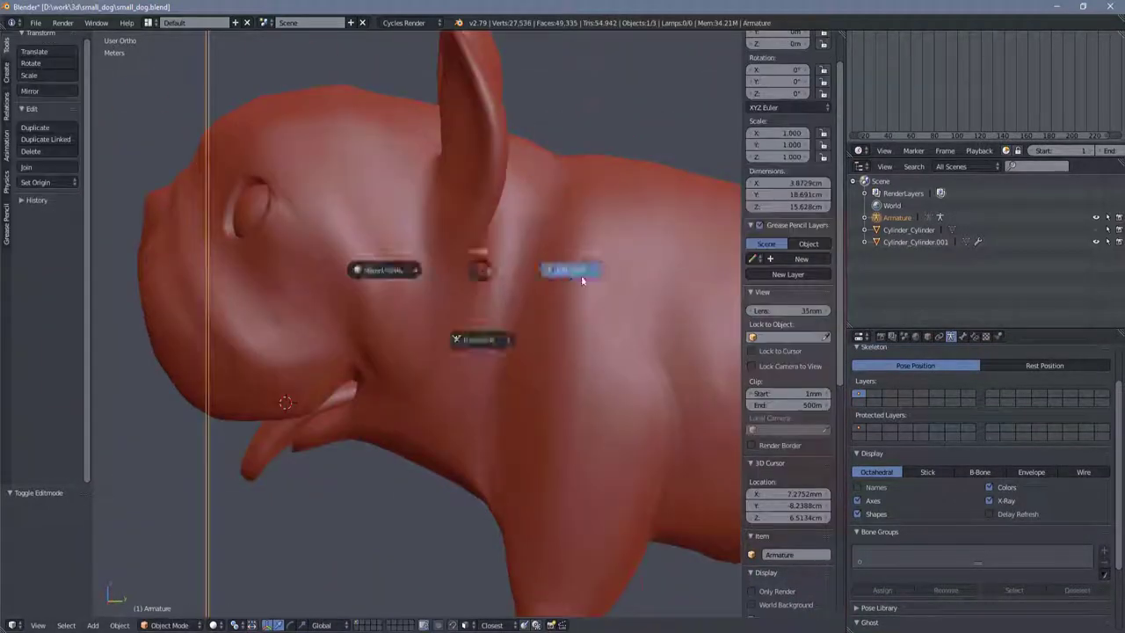
pyautogui.moveTo(581, 275); pyautogui.dragTo(615, 317, button='middle')
# Step: Set the armature's Maximum Draw Type back to Solid and deselect all bones
pyautogui.click(927, 335)
pyautogui.click(914, 556)
pyautogui.click(914, 523)
pyautogui.press('a')
pyautogui.moveTo(528, 351); pyautogui.dragTo(571, 264, button='middle')
pyautogui.scroll(3, 572, 307)
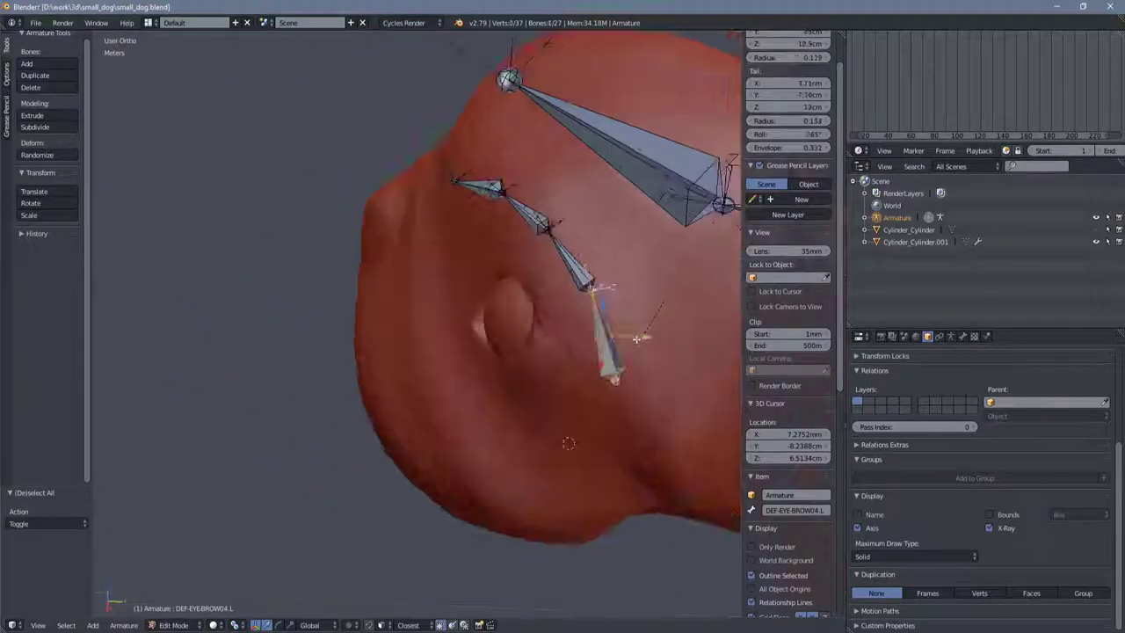
# Step: Toggle modes with Tab, then select the head bone DEF-SPINE.004 from the right side view
pyautogui.press('Tab')
pyautogui.moveTo(615, 343); pyautogui.dragTo(433, 327, button='middle')
pyautogui.press('z')
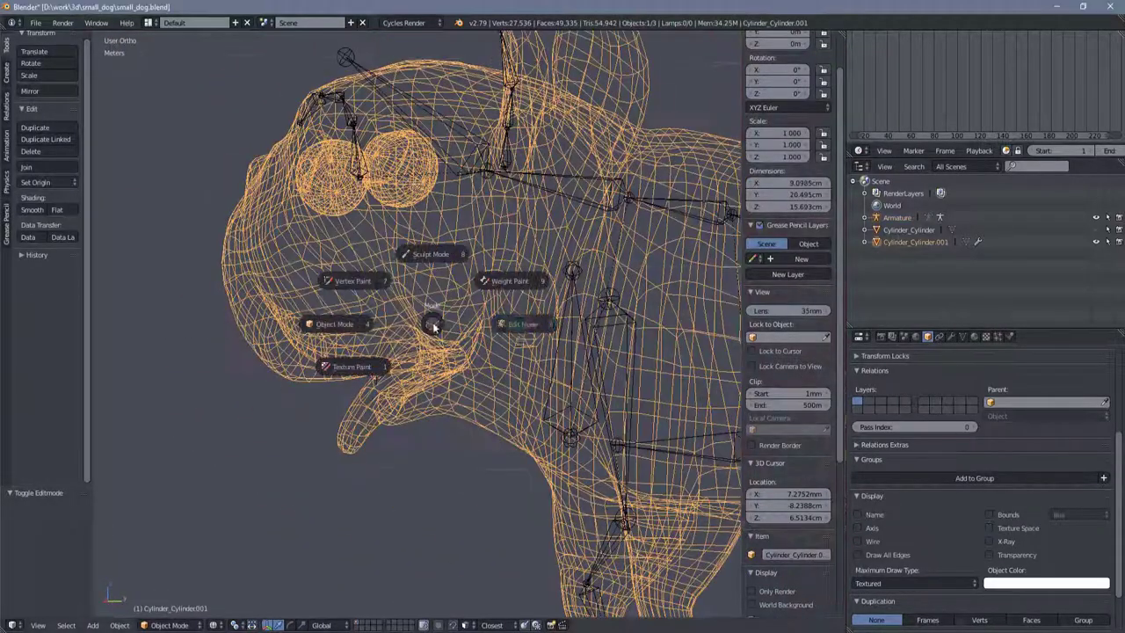
pyautogui.press('z')
pyautogui.press('KP_3')
pyautogui.rightClick(413, 140)
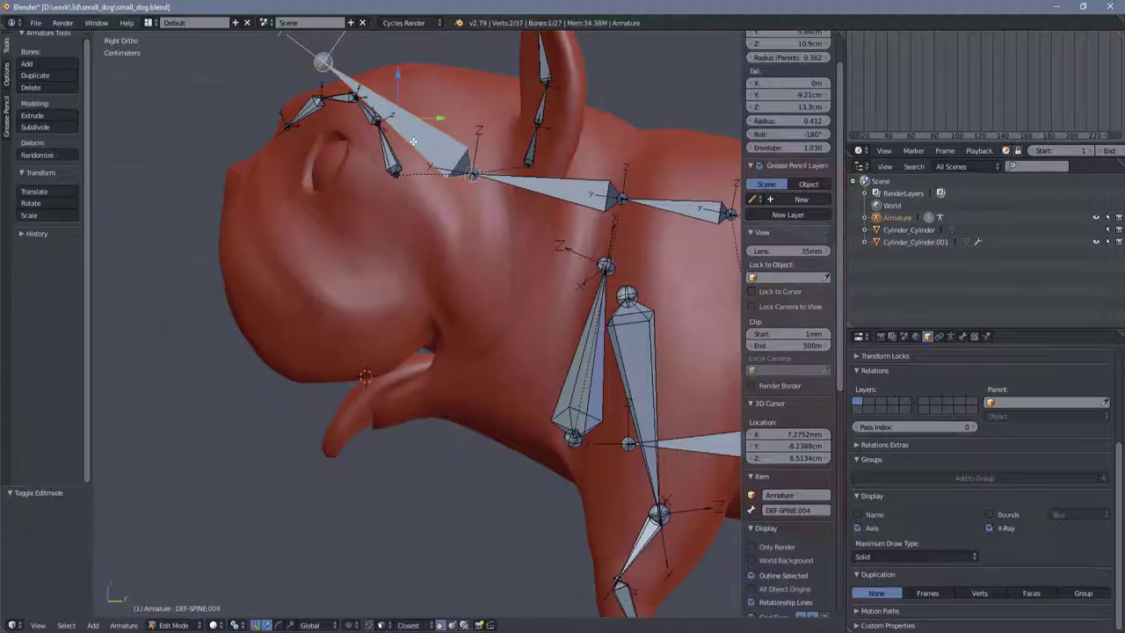
# Step: Duplicate the head bone, shrink it and move it to the jaw corner
pyautogui.hotkey('shift', 'd')
pyautogui.click(404, 264)
pyautogui.press('z')
pyautogui.scroll(3, 540, 379)
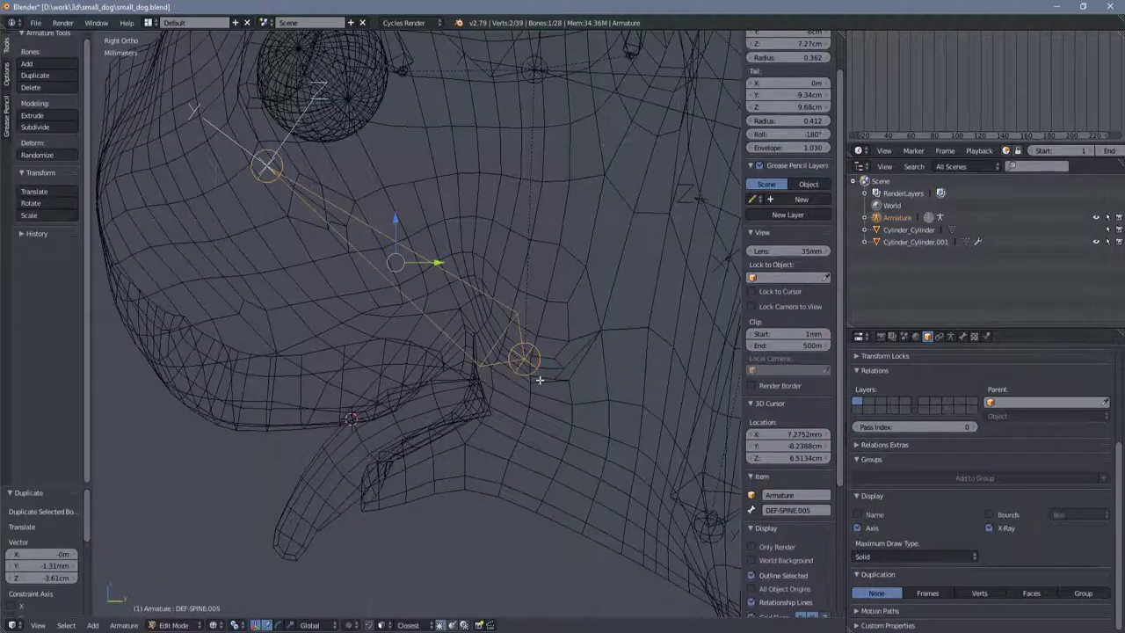
pyautogui.click(511, 353)
pyautogui.press('s')
pyautogui.click(536, 369)
pyautogui.press('g')
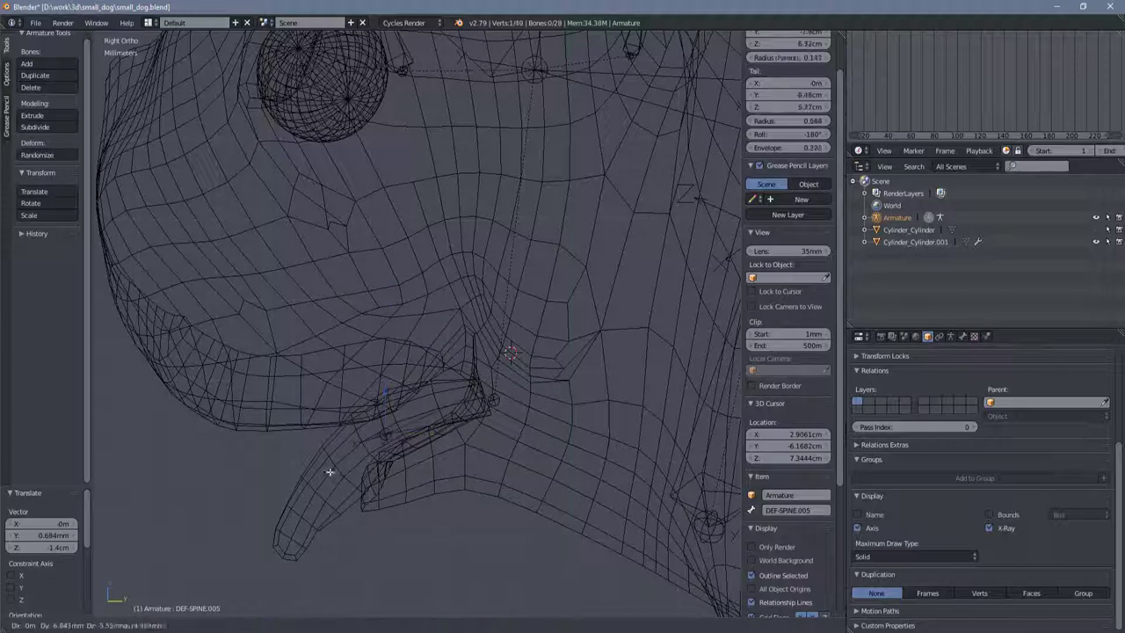
# Step: Extrude a small bone chain along the lower lip out to the tongue tip
pyautogui.press('e')
pyautogui.hotkey('ctrl', 'z')
pyautogui.scroll(2, 475, 451)
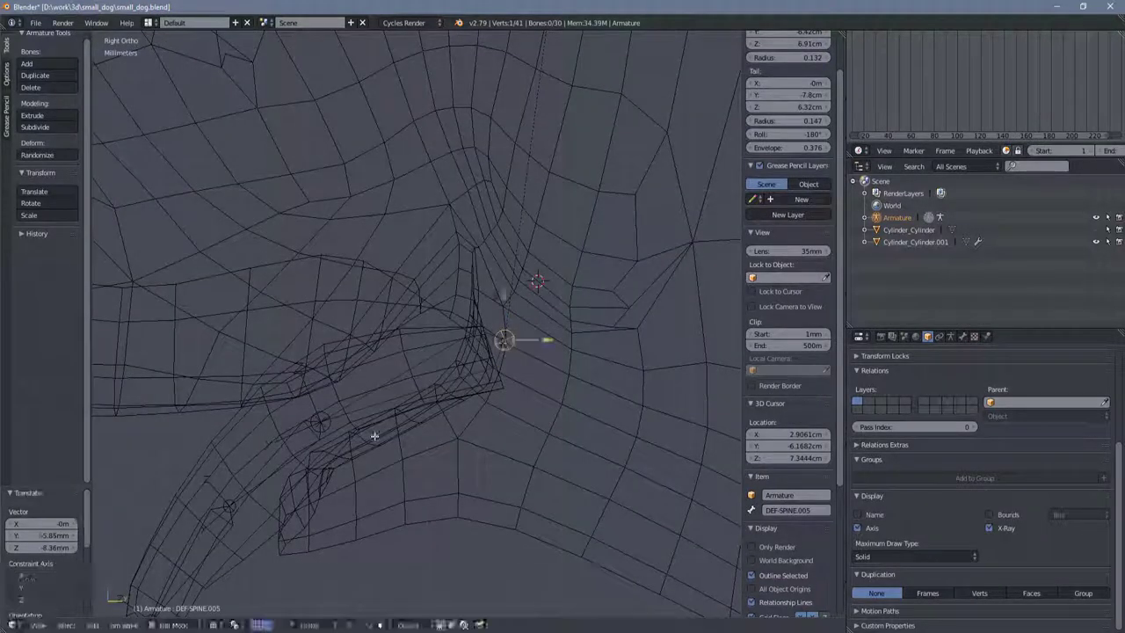
pyautogui.click(290, 426)
pyautogui.scroll(-2, 234, 465)
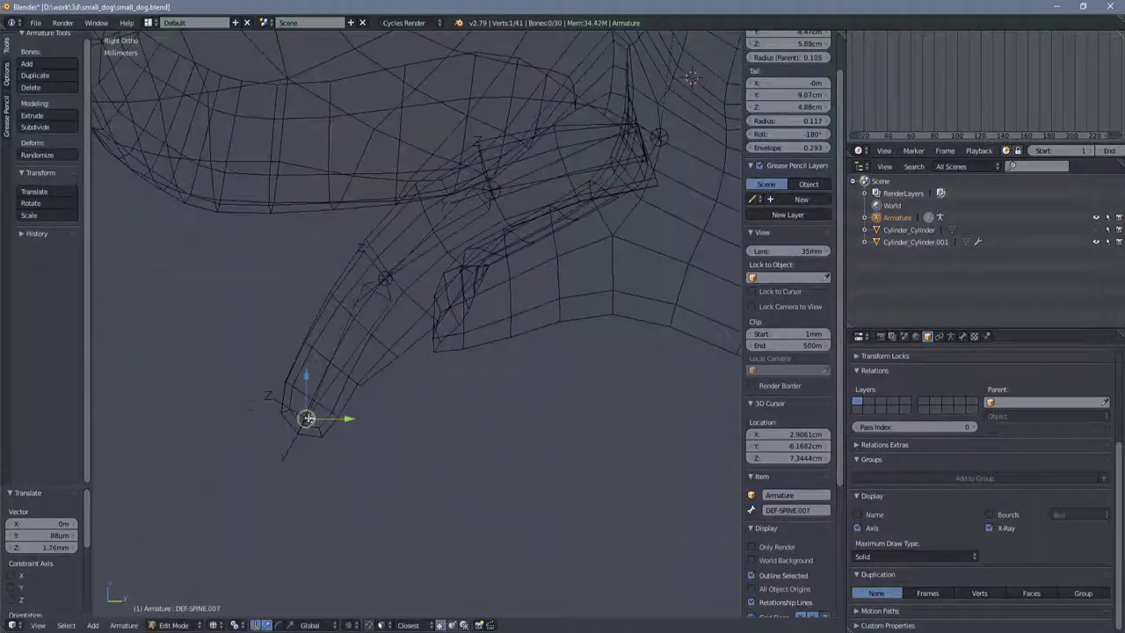
pyautogui.press('z')
pyautogui.press('KP_1')
pyautogui.press('KP_3')
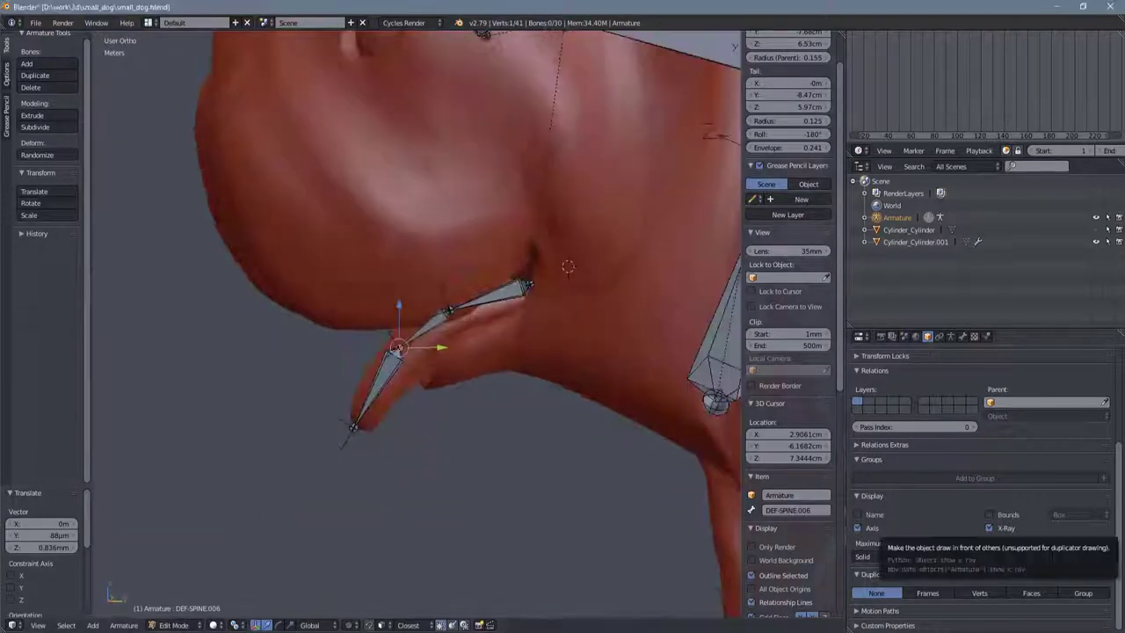
# Step: Orbit to the neck and duplicate another bone for the throat
pyautogui.press('KP_1')
pyautogui.scroll(3, 390, 341)
pyautogui.hotkey('ctrl', 'z')
pyautogui.hotkey('ctrl', 'z')
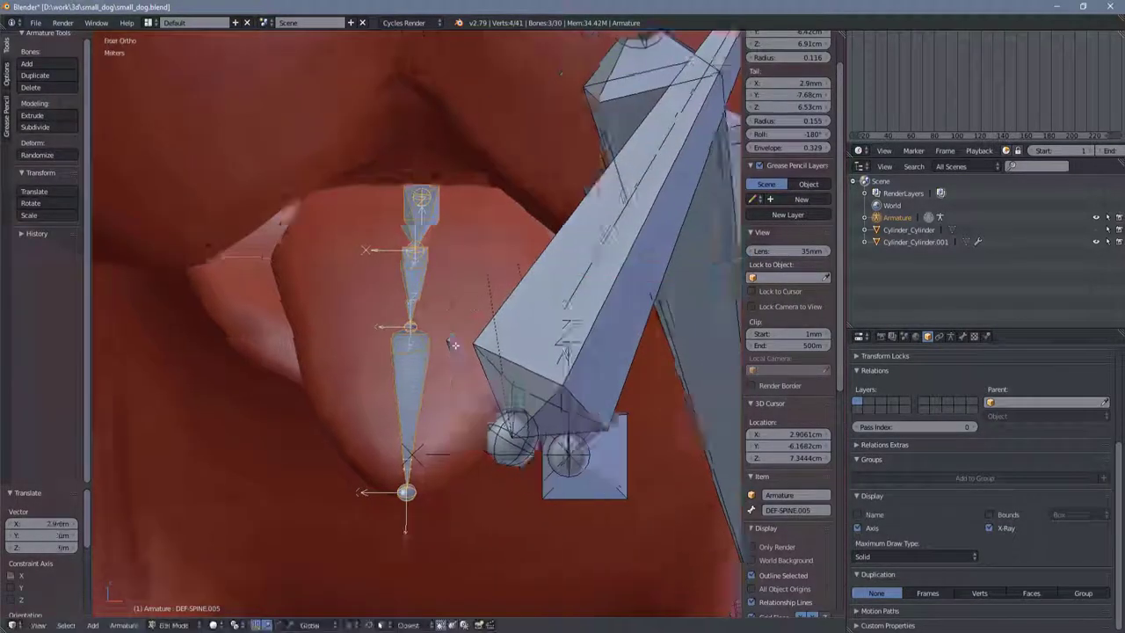
pyautogui.moveTo(389, 340); pyautogui.dragTo(477, 129, button='middle')
pyautogui.scroll(-3, 477, 129)
pyautogui.hotkey('shift', 'd')
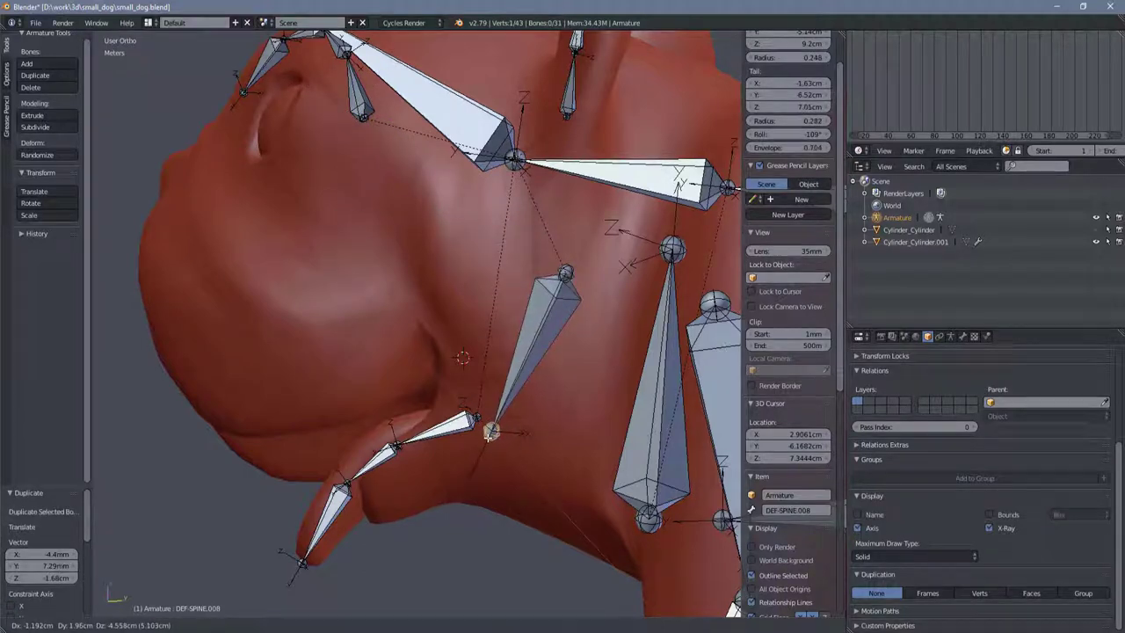
# Step: Place the throat bone, scale it X 0 onto the centre line, and move it under the jaw
pyautogui.click(490, 432)
pyautogui.press('KP_1')
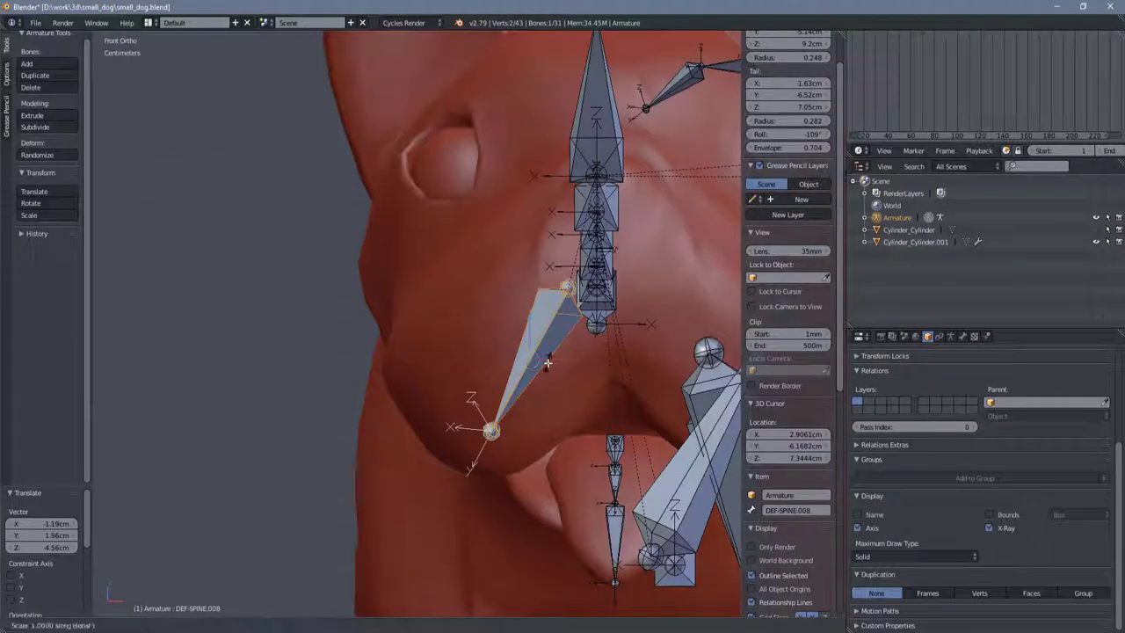
pyautogui.press('KP_3')
pyautogui.press('s')
pyautogui.press('x')
pyautogui.press('0')
pyautogui.press('Return')
pyautogui.press('g')
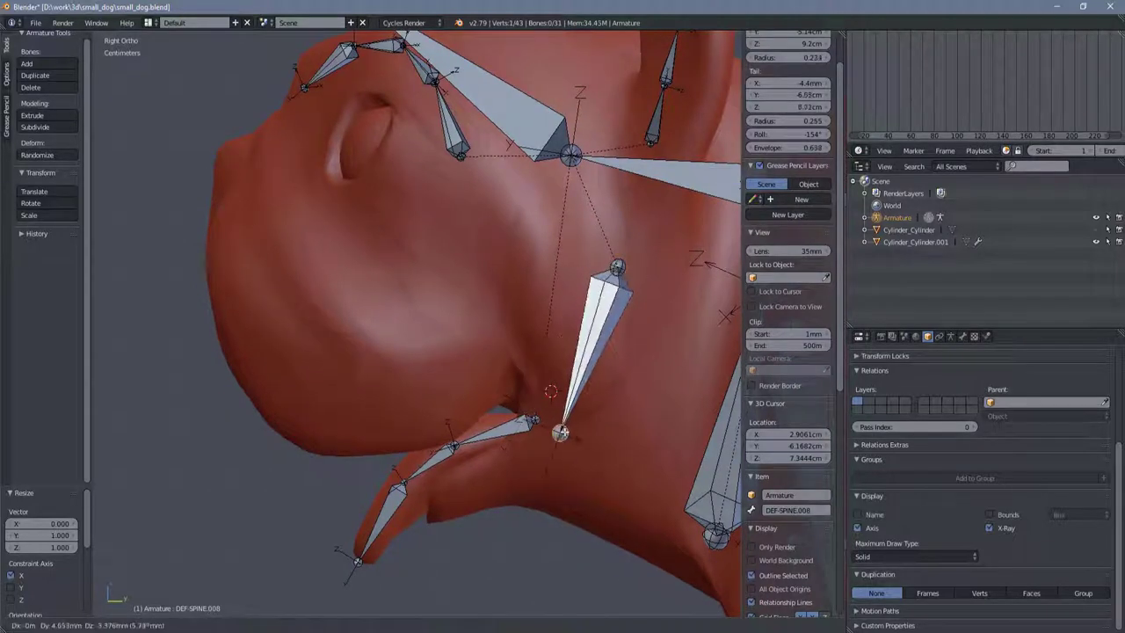
pyautogui.click(399, 541)
pyautogui.scroll(1, 571, 409)
# Step: Test-rotate the jaw bone in Pose Mode, then return to Edit Mode
pyautogui.press('Tab')
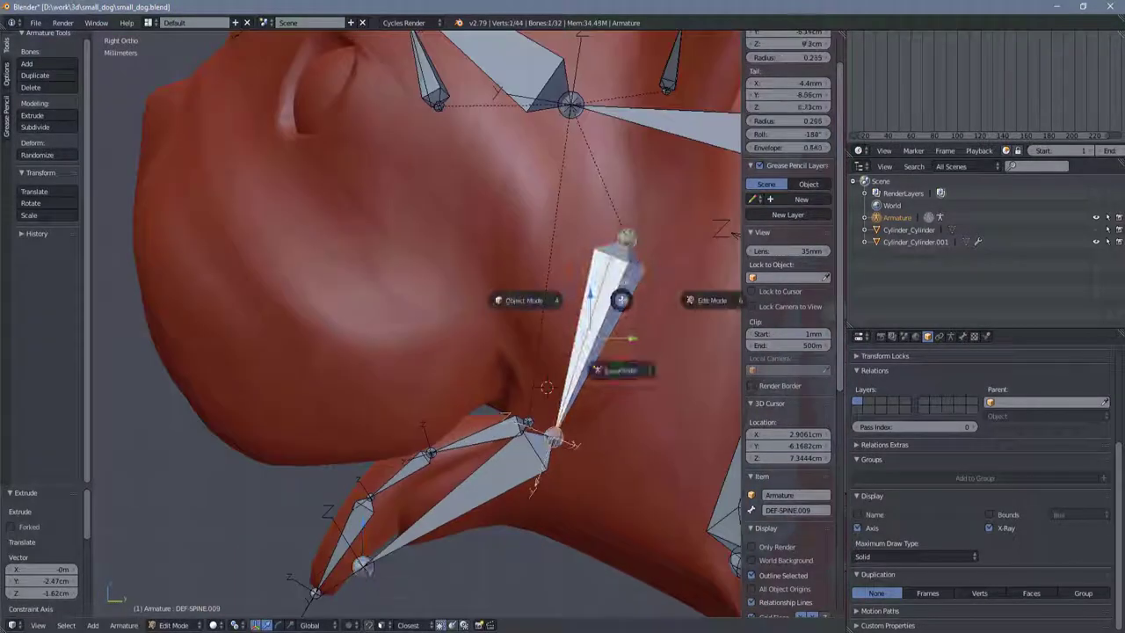
pyautogui.click(607, 368)
pyautogui.rightClick(517, 461)
pyautogui.press('r')
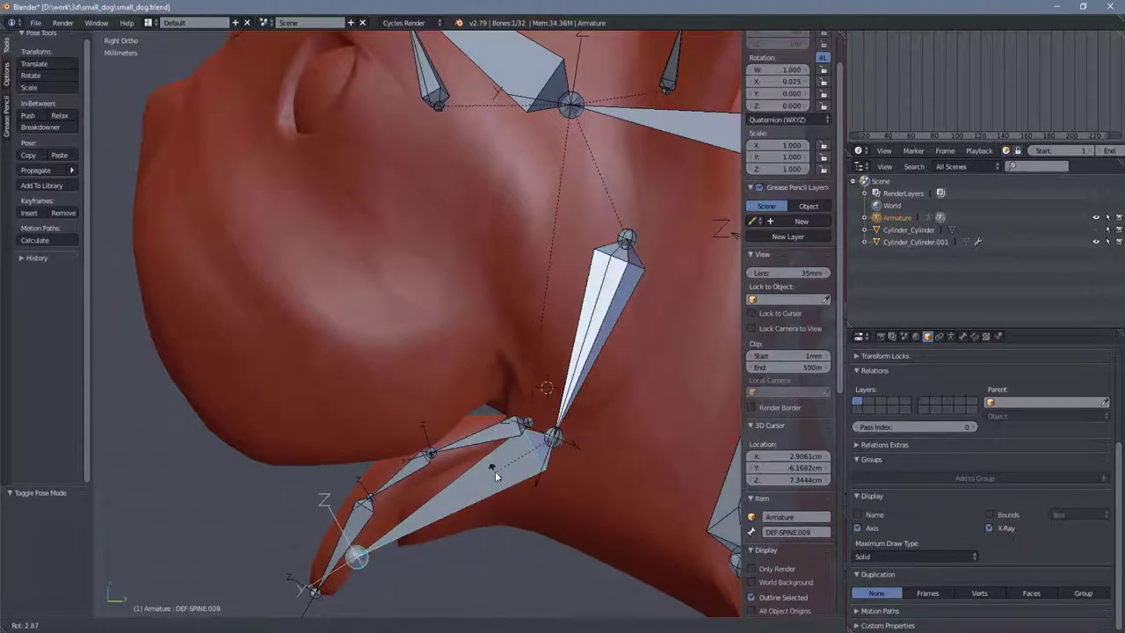
pyautogui.click(490, 466)
pyautogui.hotkey('ctrl', 'Tab')
pyautogui.click(681, 367)
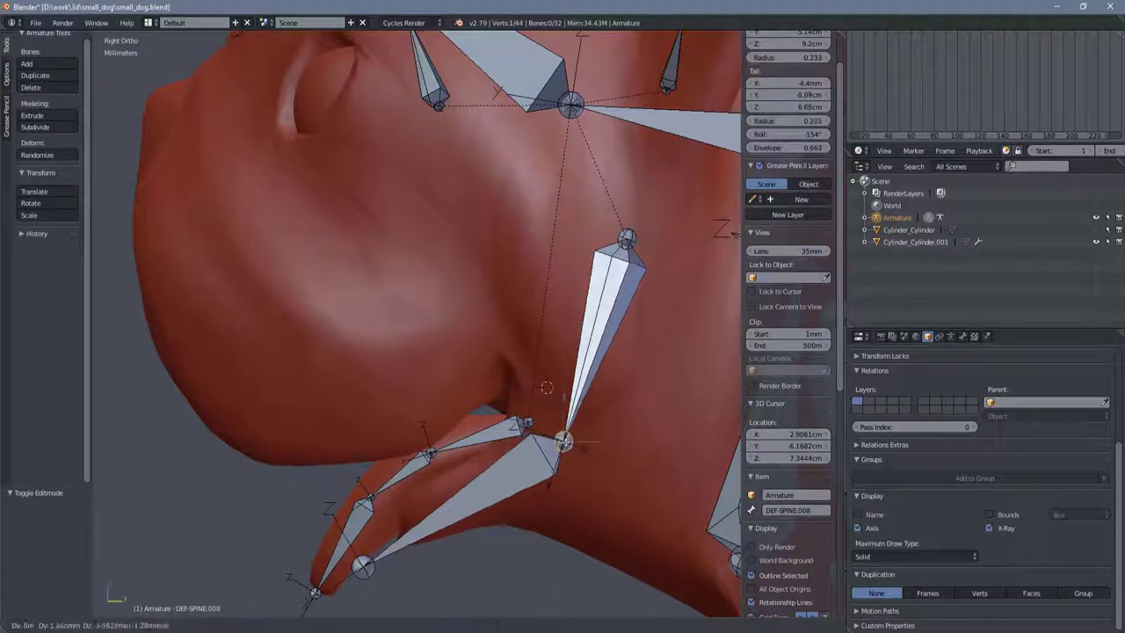
# Step: Adjust the jaw bone's lower joint and parent the tongue bones to the jaw with Keep Offset
pyautogui.rightClick(368, 533)
pyautogui.press('g')
pyautogui.click(361, 533)
pyautogui.scroll(3, 528, 395)
pyautogui.hotkey('ctrl', 'p')
pyautogui.hotkey('ctrl', 'p')
pyautogui.click(590, 236)
pyautogui.scroll(-4, 589, 236)
pyautogui.moveTo(589, 236); pyautogui.dragTo(552, 376, button='middle')
# Step: Test the rig in Pose Mode, clear the rotation with Alt+R, and return to Edit Mode
pyautogui.click(535, 408)
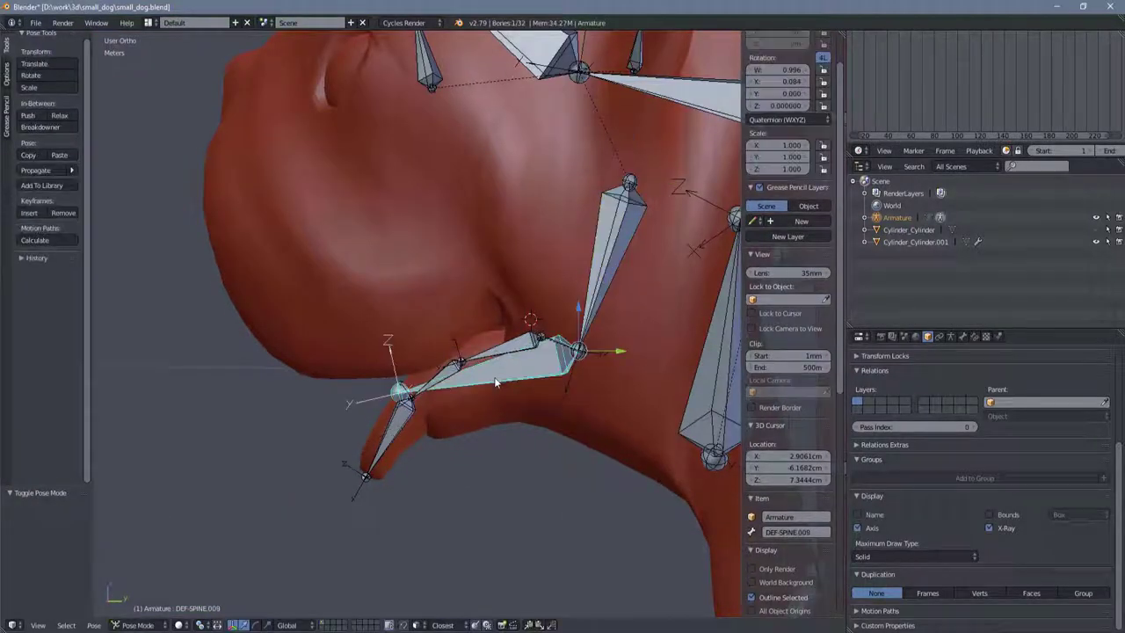
pyautogui.hotkey('alt', 'r')
pyautogui.rightClick(603, 288)
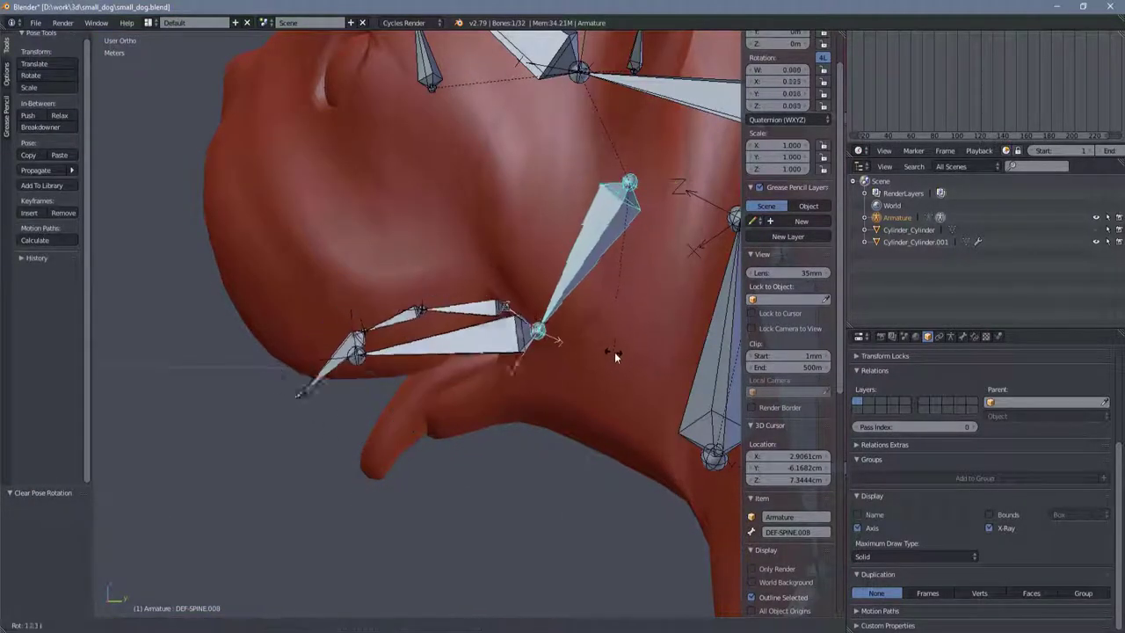
pyautogui.moveTo(615, 354); pyautogui.dragTo(521, 364, button='middle')
pyautogui.press('KP_1')
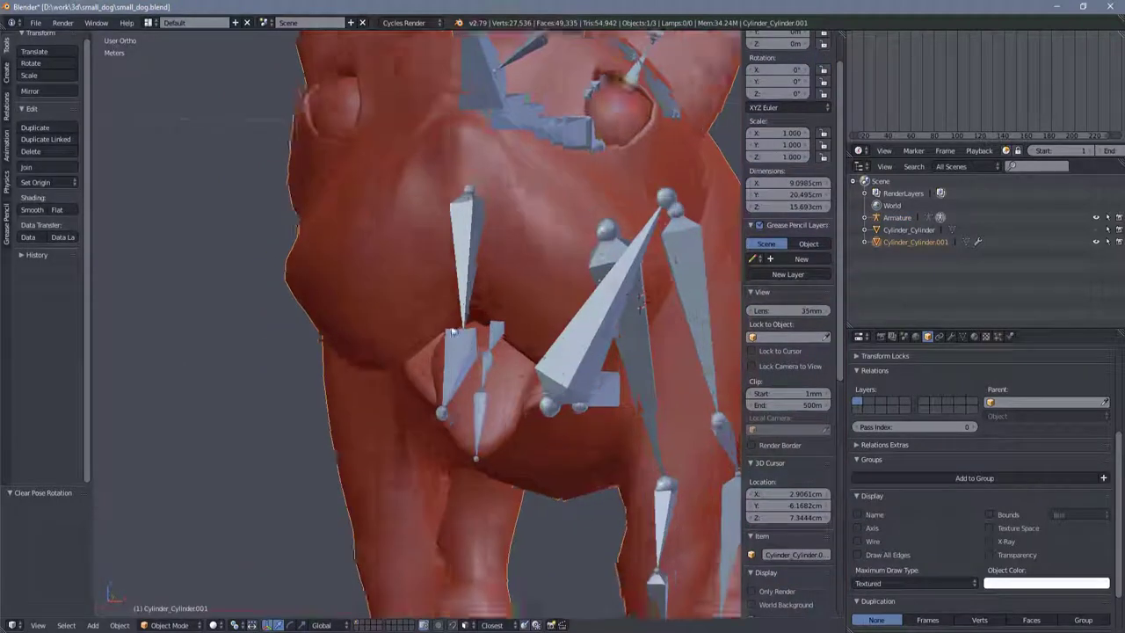
pyautogui.press('Tab')
pyautogui.scroll(4, 502, 232)
# Step: Shift the throat bones along X and reposition the jaw joint toward the chin
pyautogui.click(507, 262)
pyautogui.keyDown('shift'); pyautogui.rightClick(519, 219); pyautogui.keyUp('shift')
pyautogui.press('g')
pyautogui.press('x')
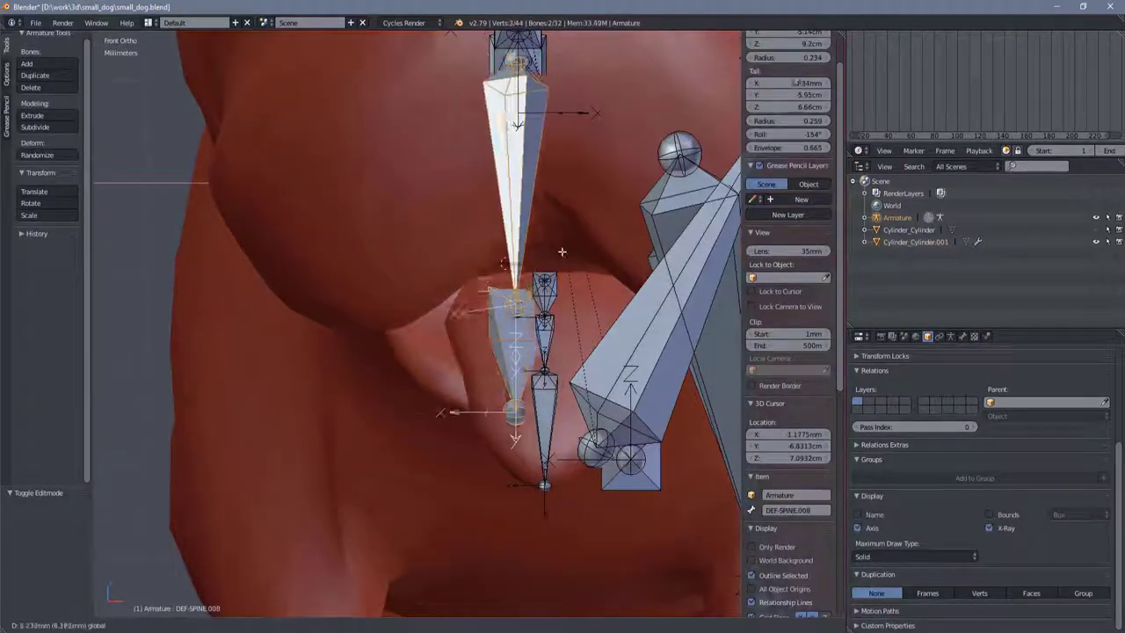
pyautogui.click(629, 262)
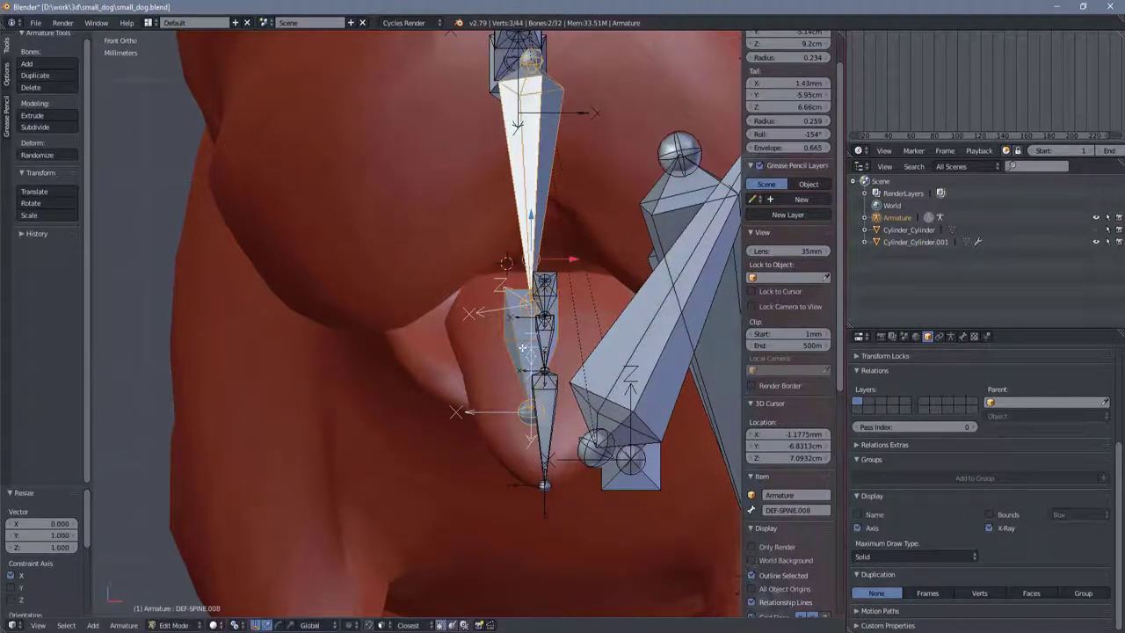
pyautogui.moveTo(546, 187); pyautogui.dragTo(457, 290, button='middle')
pyautogui.press('g')
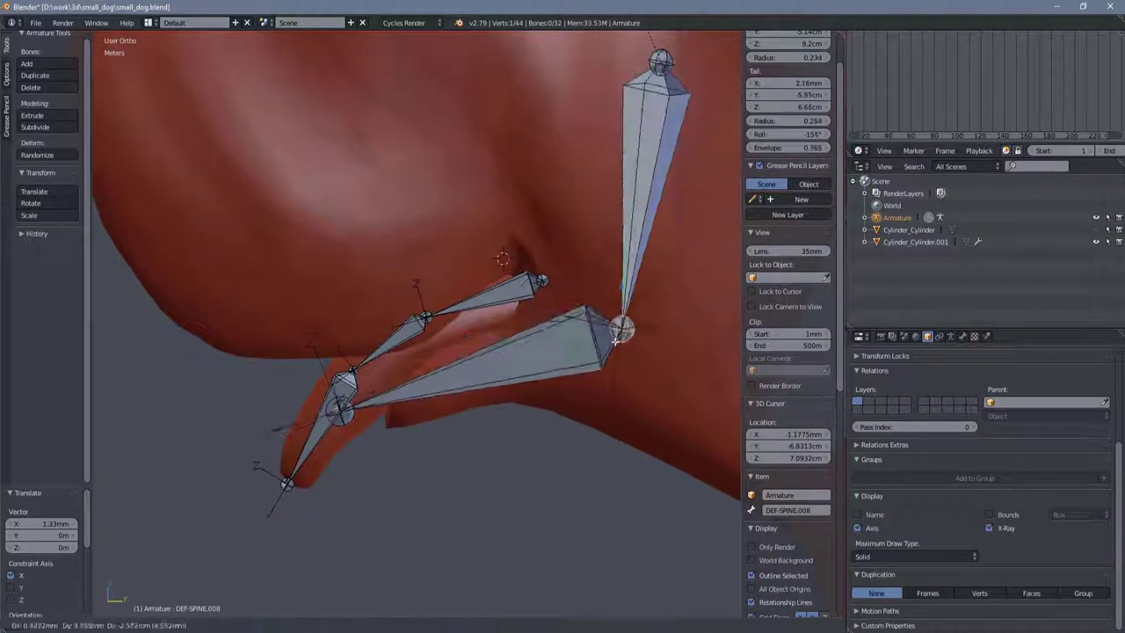
pyautogui.click(381, 431)
pyautogui.scroll(-5, 381, 431)
# Step: In Bone properties, begin renaming the jaw bone DEF-JAW
pyautogui.press('Tab')
pyautogui.moveTo(534, 428)
pyautogui.mouseDown(button='middle')
pyautogui.moveTo(489, 430)
pyautogui.moveTo(432, 281)
pyautogui.mouseUp(button='middle')
pyautogui.press('Tab')
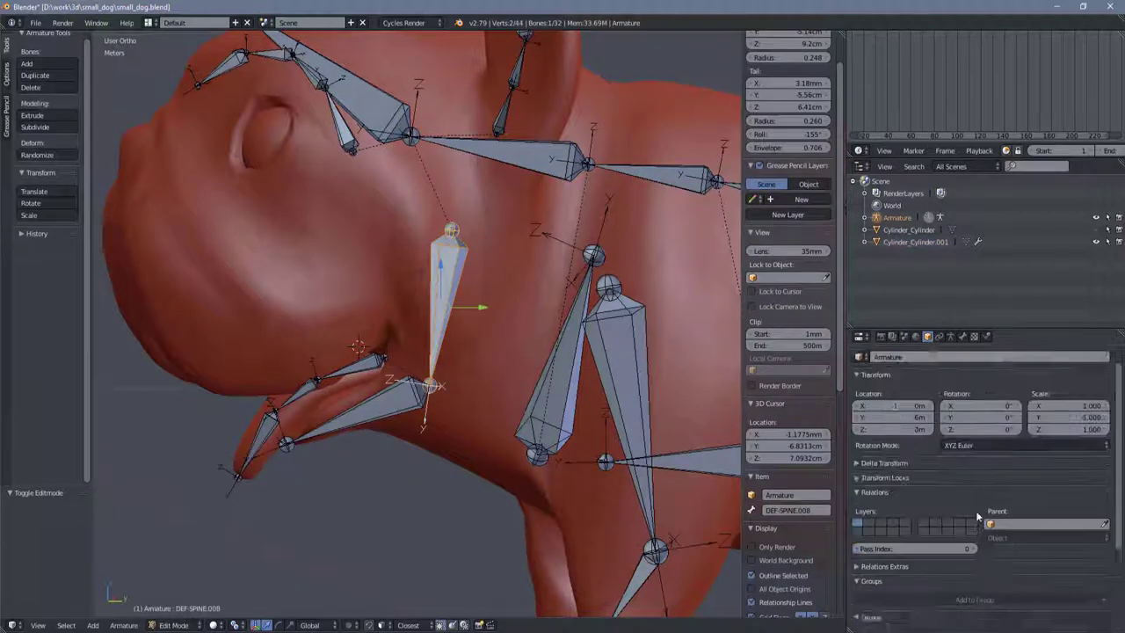
pyautogui.scroll(3, 958, 369)
pyautogui.click(961, 337)
pyautogui.click(941, 378)
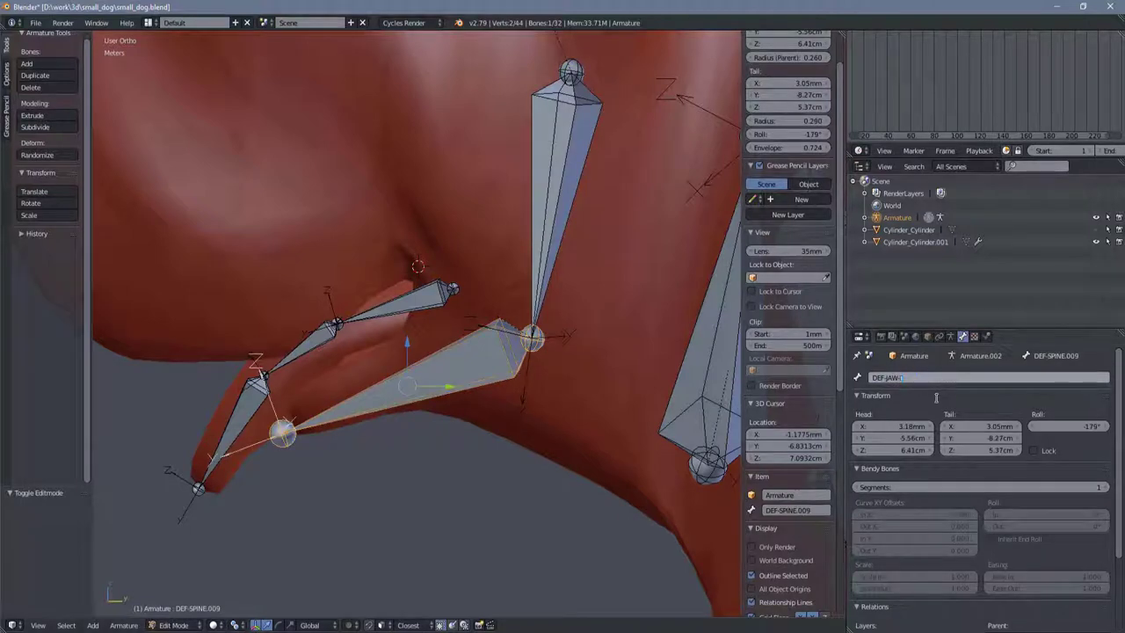
# Step: Rename the tongue bones in turn to DEF-TONG.000, DEF-TONG.001 and DEF-TONG.002
pyautogui.rightClick(413, 292)
pyautogui.click(988, 377)
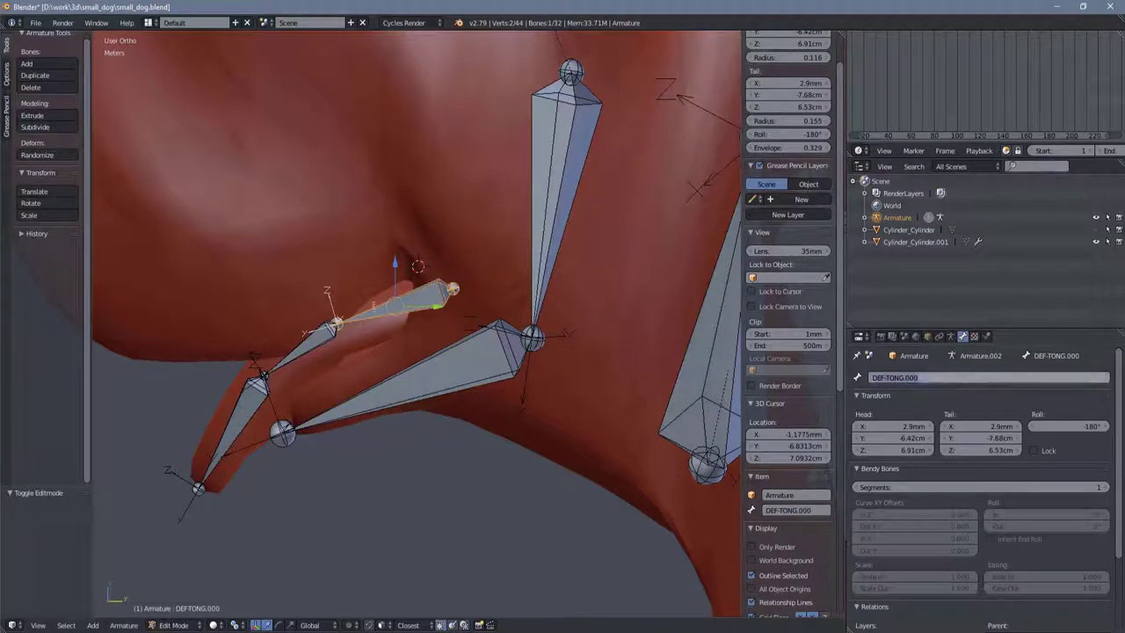
pyautogui.rightClick(304, 348)
pyautogui.click(927, 378)
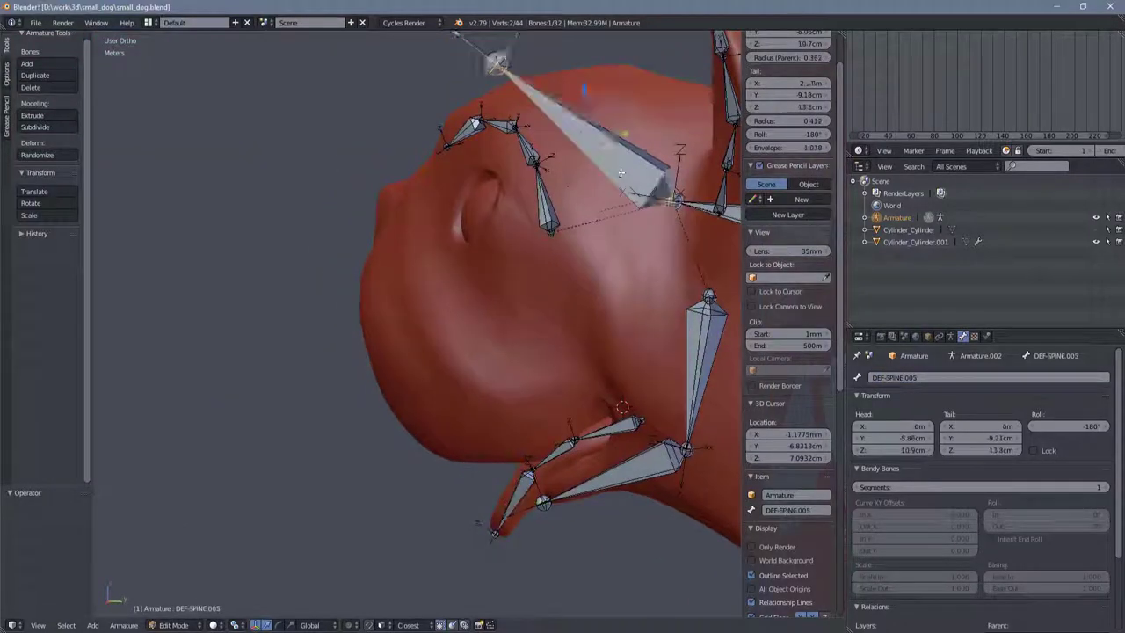
# Step: Duplicate a head bone, scale it to 0 on X onto the centre line, and move it forward
pyautogui.press('e')
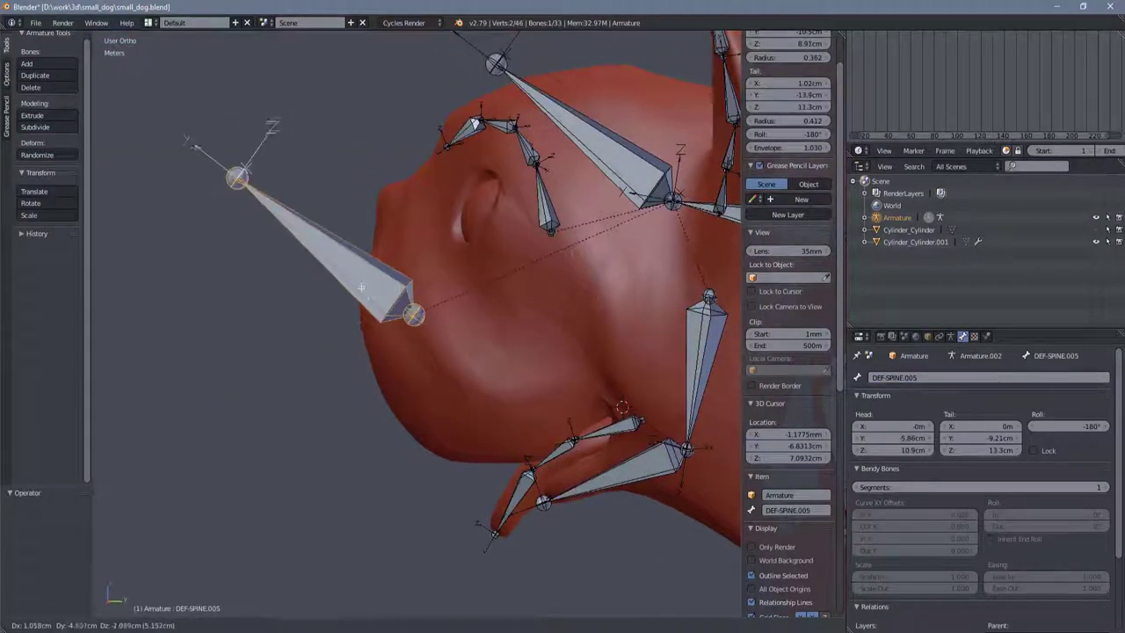
pyautogui.click(361, 288)
pyautogui.press('KP_3')
pyautogui.press('x')
pyautogui.press('0')
pyautogui.press('Return')
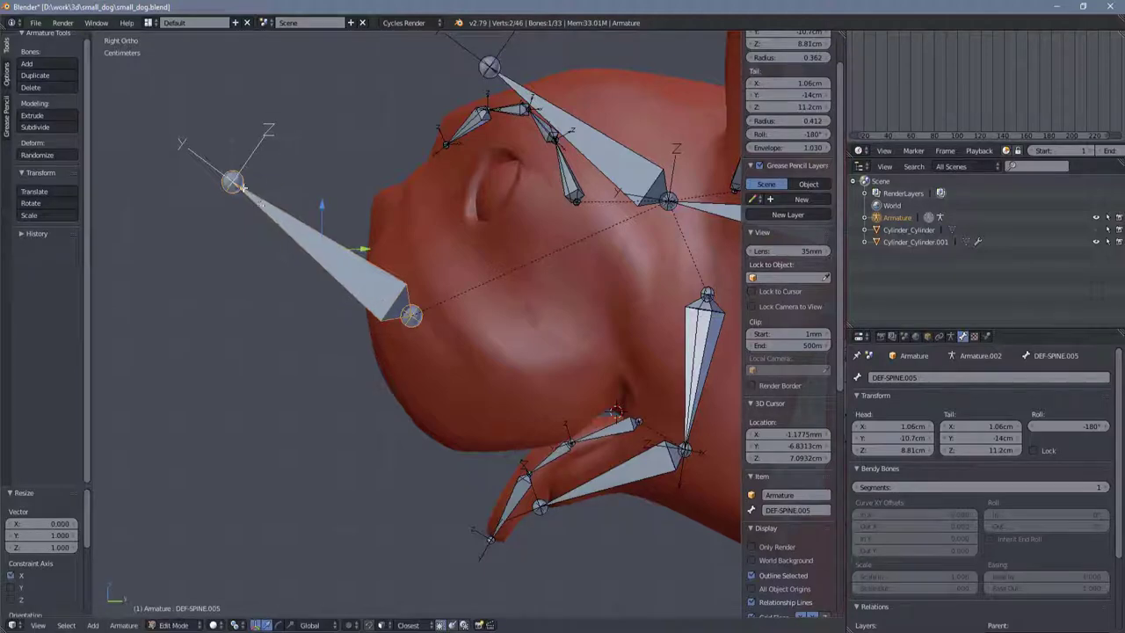
pyautogui.moveTo(361, 290); pyautogui.dragTo(506, 285, button='middle')
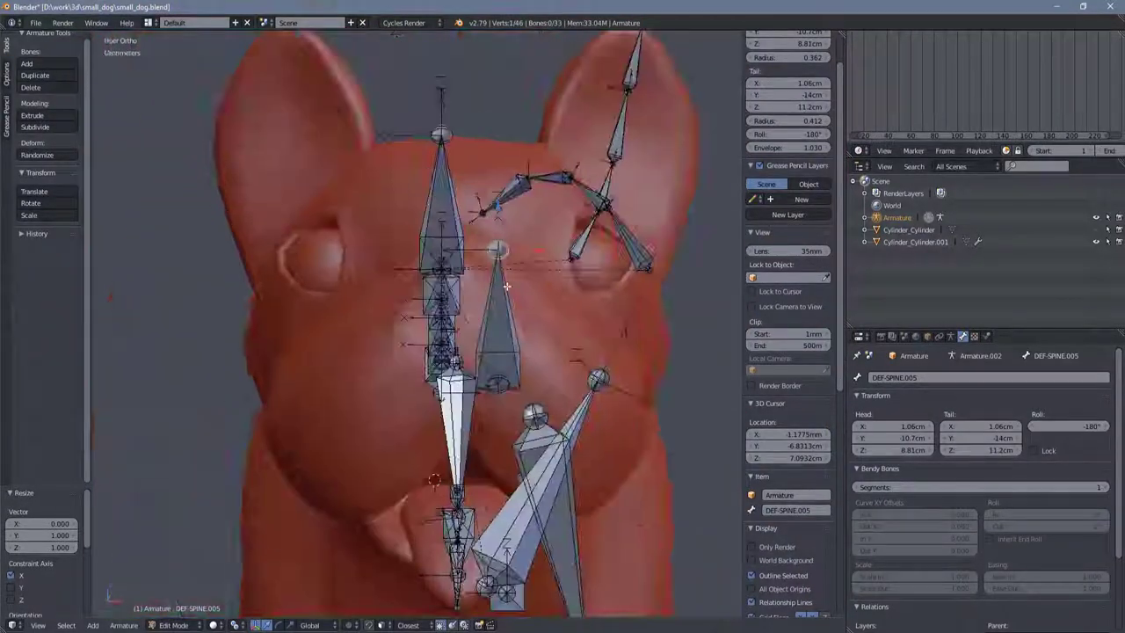
pyautogui.press('g')
pyautogui.click(492, 290)
pyautogui.moveTo(492, 290); pyautogui.dragTo(384, 323, button='middle')
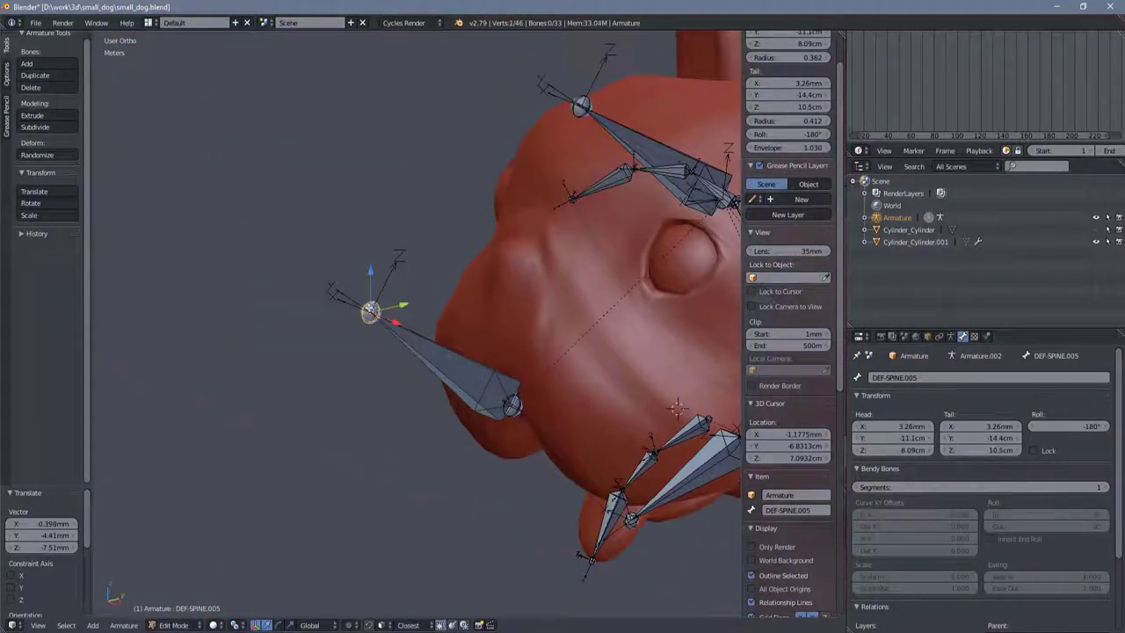
pyautogui.press('KP_3')
# Step: Place the new bone on the muzzle and extrude a chain of bones from it
pyautogui.press('g')
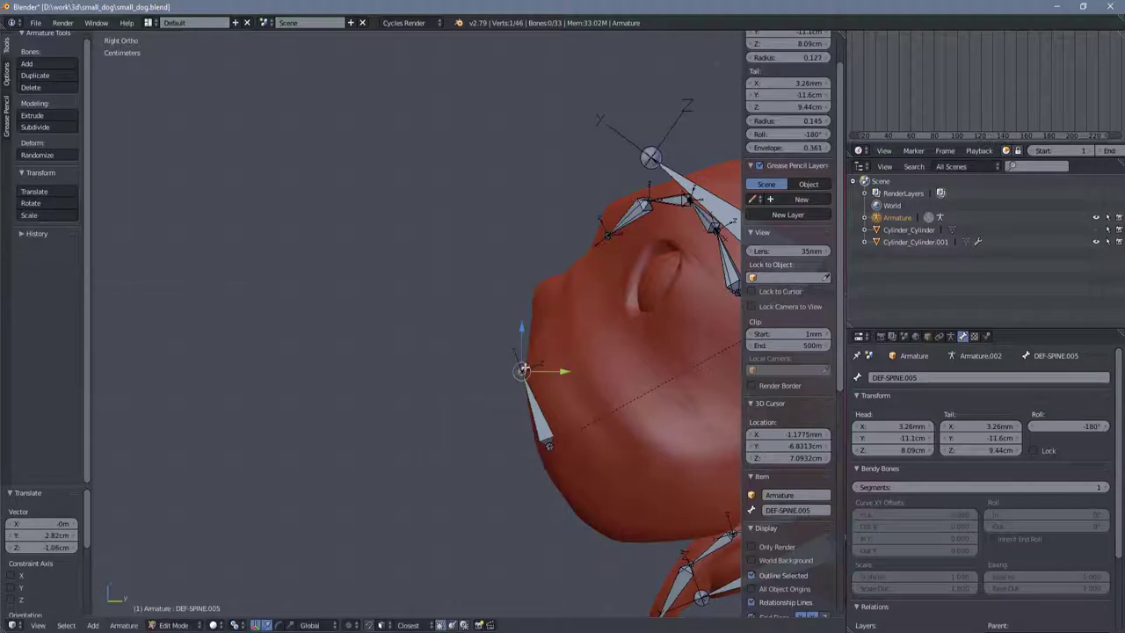
pyautogui.click(529, 331)
pyautogui.press('e')
pyautogui.click(535, 283)
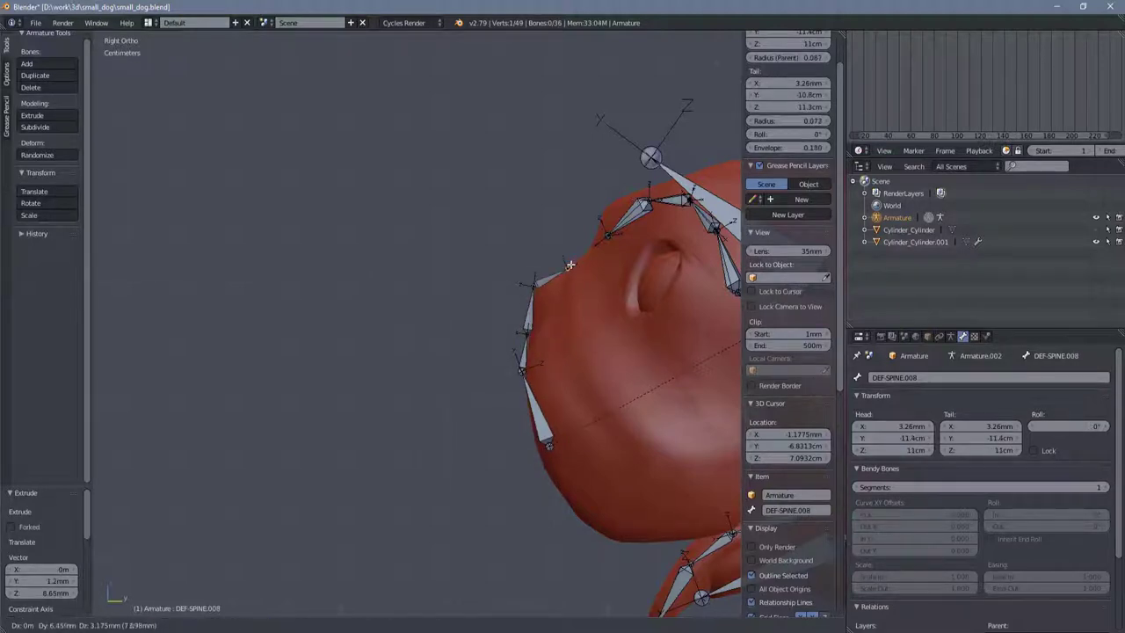
pyautogui.moveTo(555, 283); pyautogui.dragTo(615, 317, button='middle')
pyautogui.press('e')
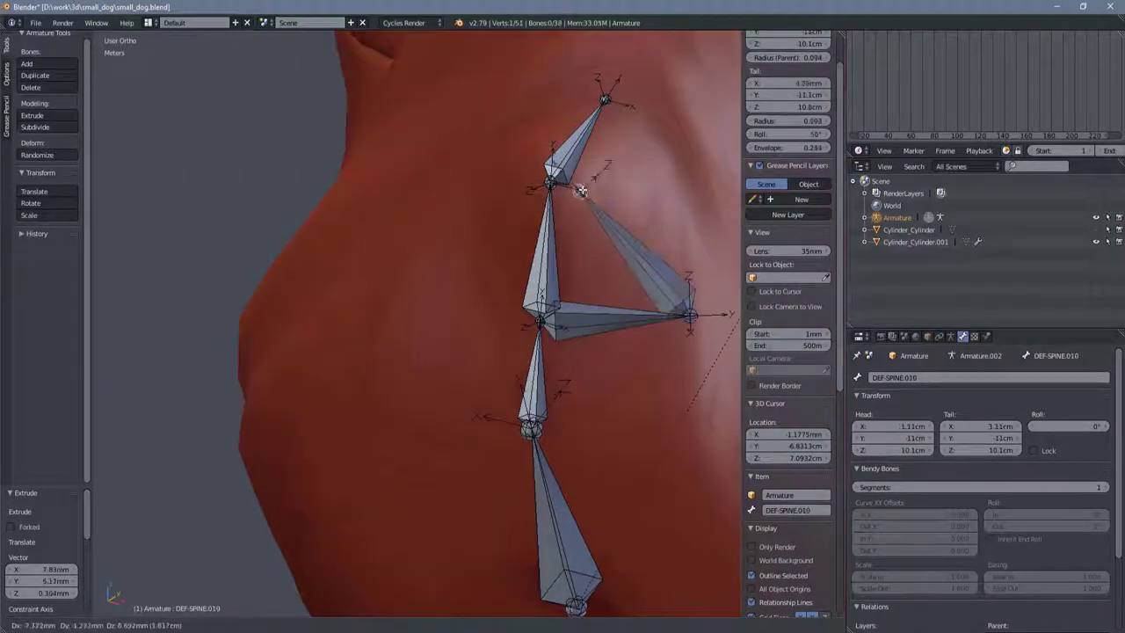
# Step: Snap the 3D cursor to the selected muzzle bone
pyautogui.hotkey('shift', 's')
pyautogui.click(532, 221)
pyautogui.hotkey('shift', 's')
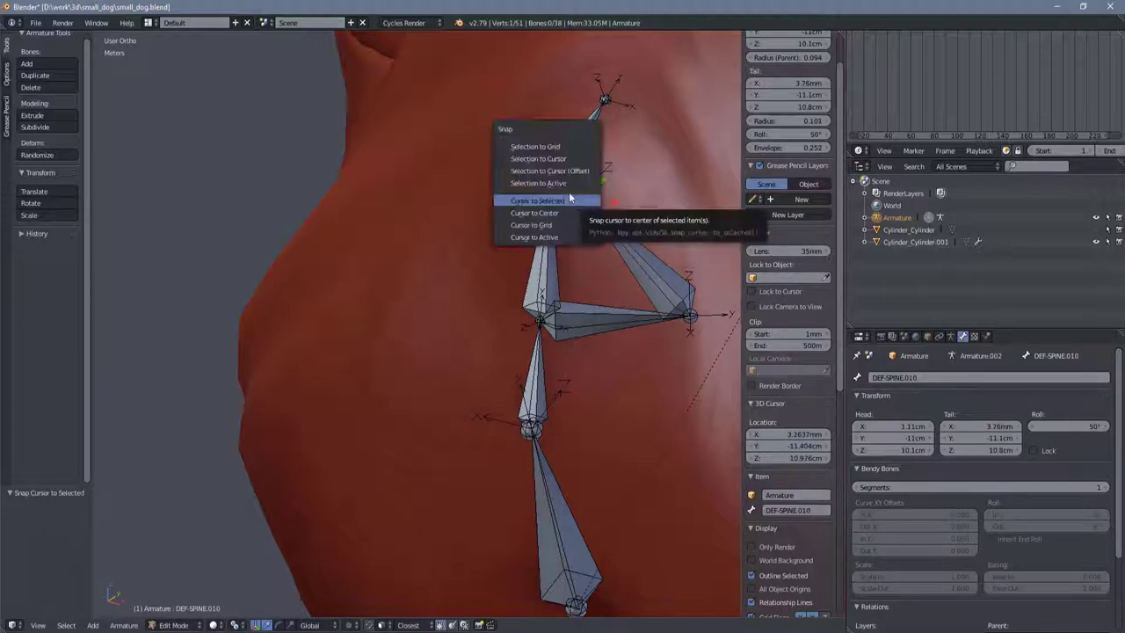
pyautogui.click(562, 196)
pyautogui.moveTo(570, 241); pyautogui.dragTo(587, 433, button='middle')
# Step: Step through the DEF-SPINE snout bones and paste a DEF-NOSE name into the Bone name field
pyautogui.rightClick(587, 433)
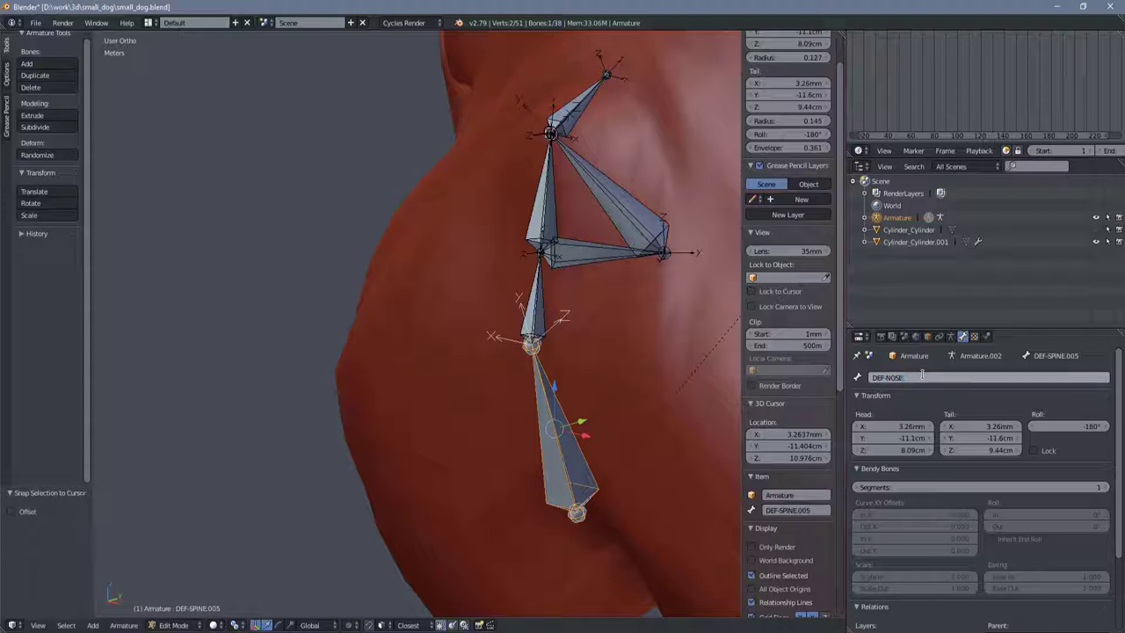
pyautogui.rightClick(538, 299)
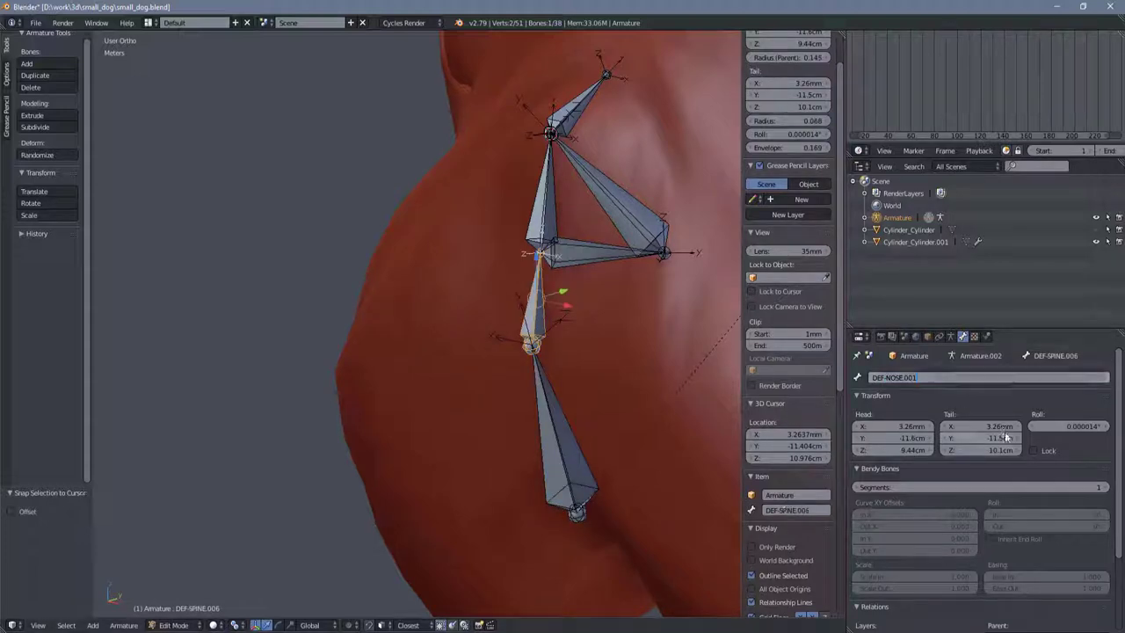
pyautogui.hotkey('ctrl', 'z')
pyautogui.hotkey('ctrl', 'z')
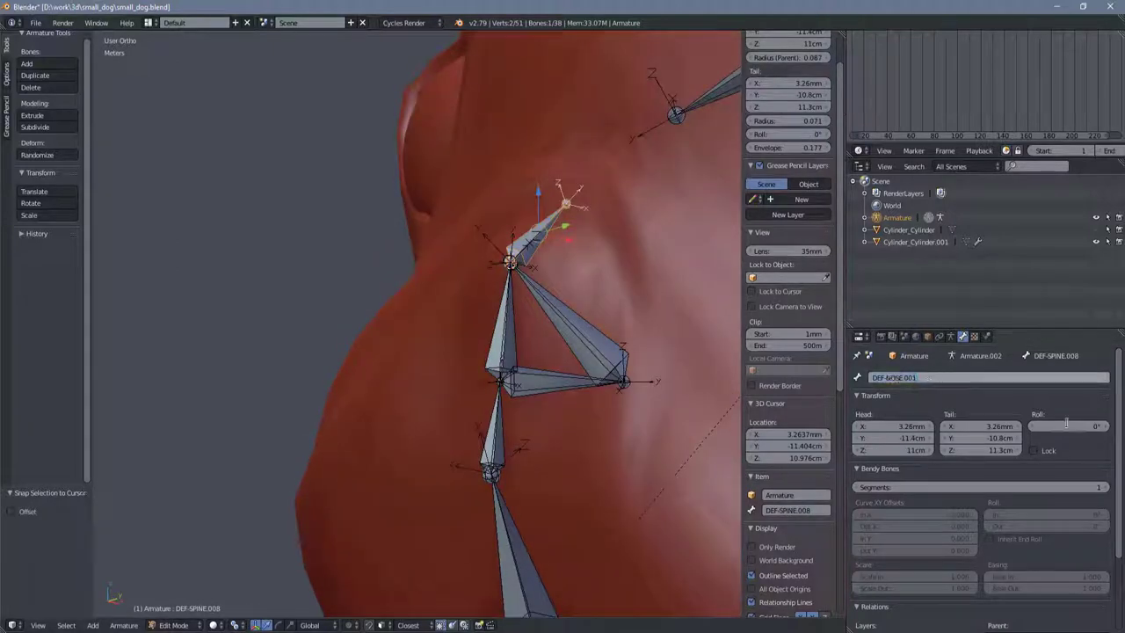
pyautogui.hotkey('ctrl', 'z')
pyautogui.moveTo(492, 396); pyautogui.dragTo(587, 416, button='middle')
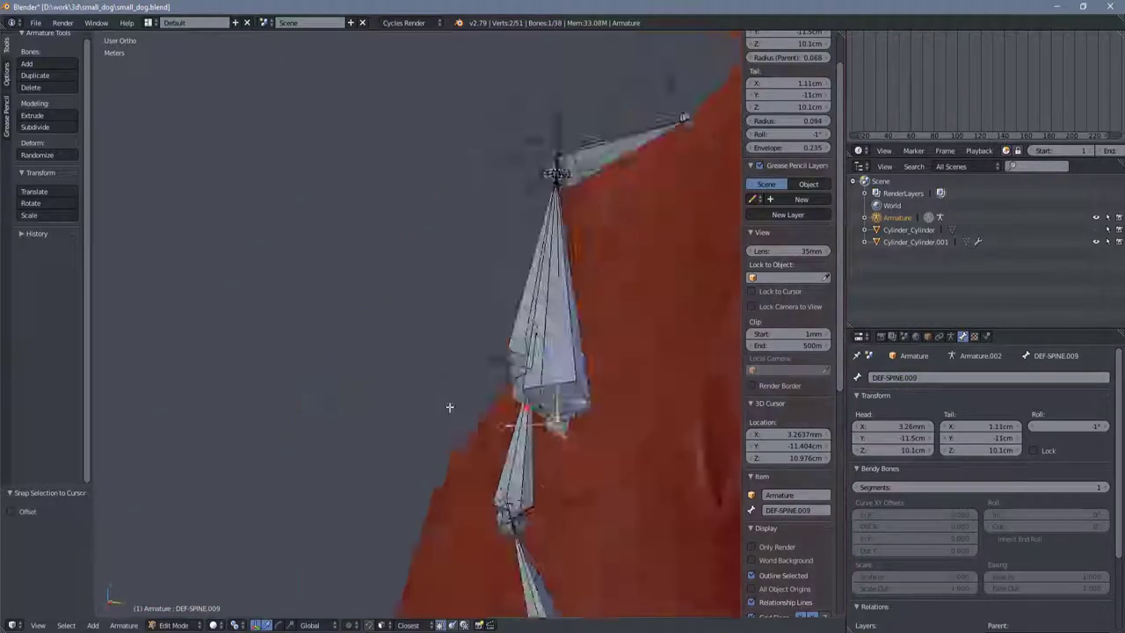
pyautogui.scroll(2, 587, 416)
pyautogui.click(967, 377)
pyautogui.write('DEF-NOSE.001')
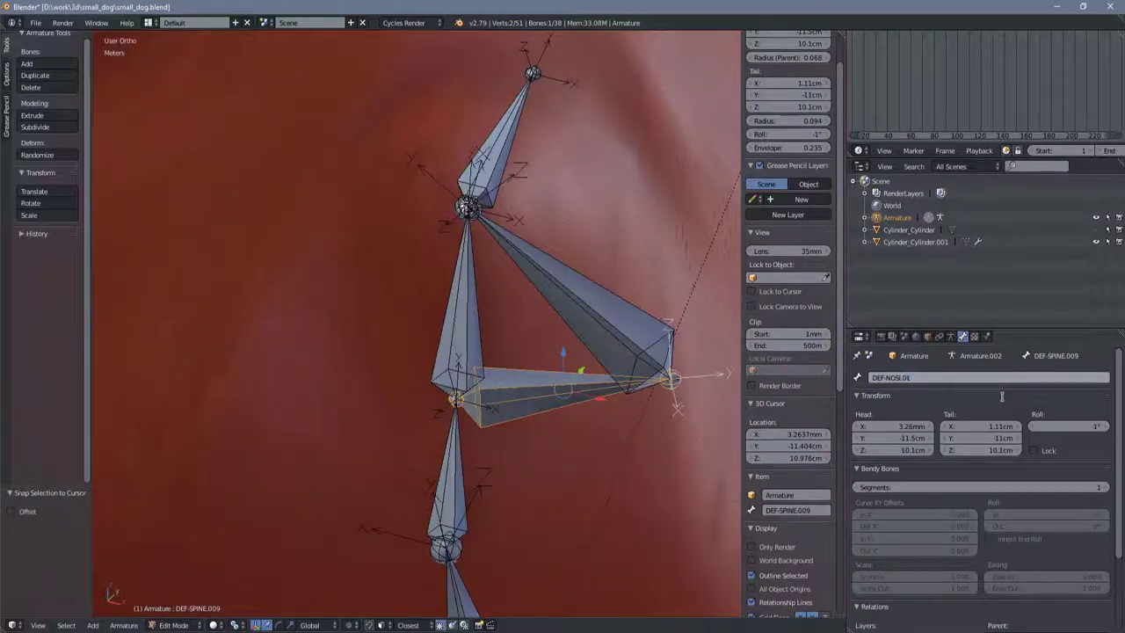
pyautogui.write('.L')
# Step: Select bone DEF-SPINE.010, leave bone editing, and enter Edit Mode on the eye sphere mesh
pyautogui.rightClick(620, 318)
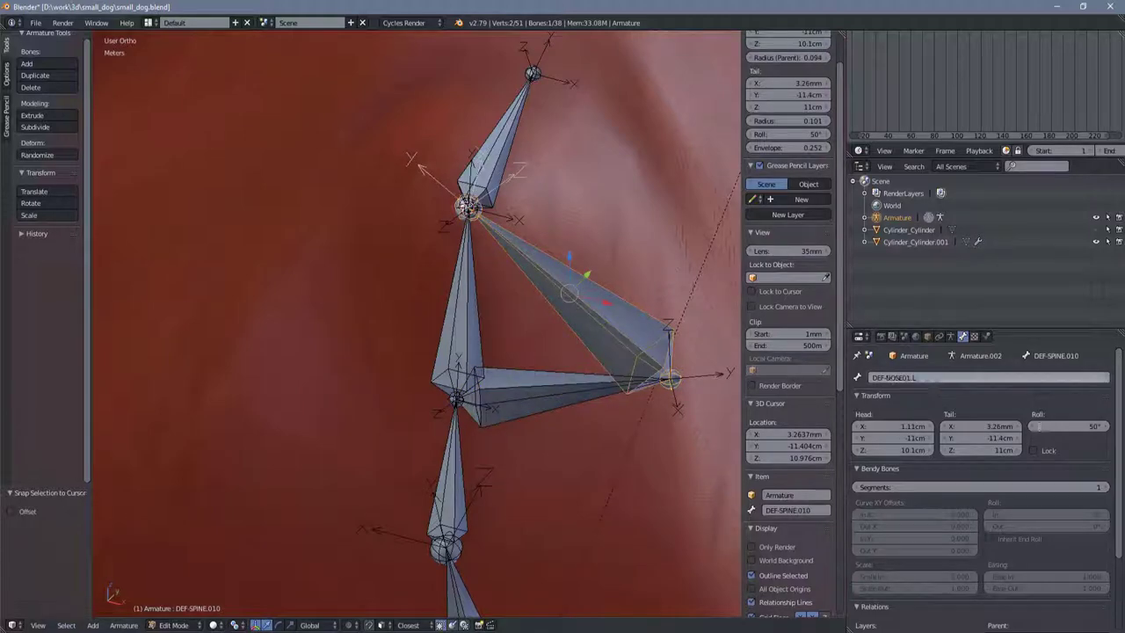
pyautogui.press('Return')
pyautogui.scroll(-4, 387, 329)
pyautogui.click(914, 242)
pyautogui.press('Tab')
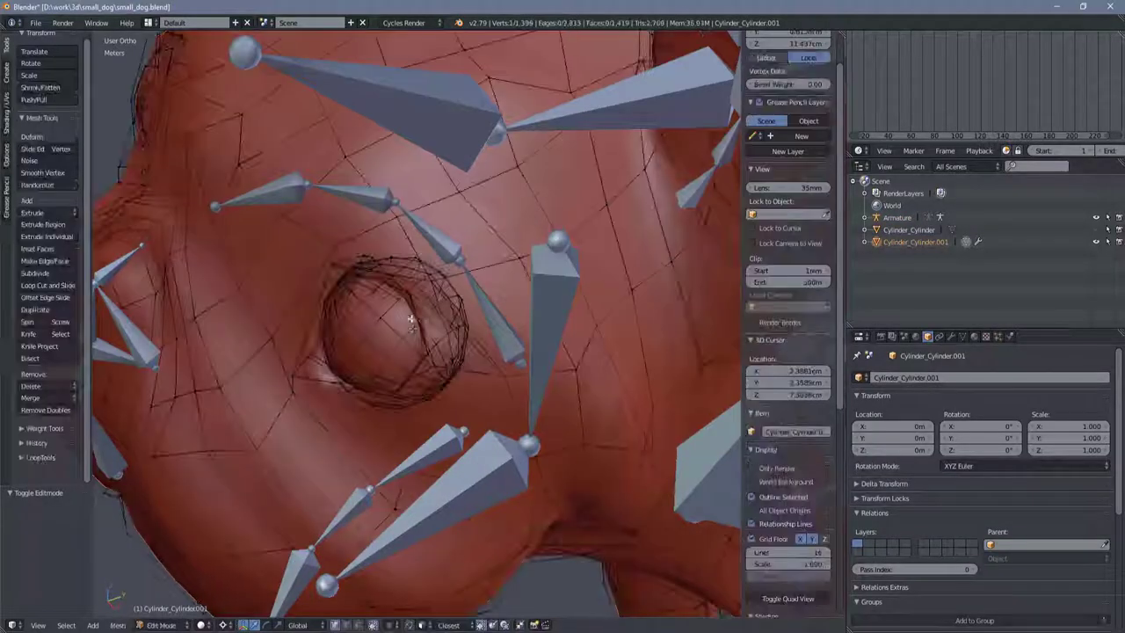
# Step: Set the eye sphere's origin to the 3D cursor in Object Mode
pyautogui.hotkey('ctrl', 'l')
pyautogui.moveTo(387, 329); pyautogui.dragTo(386, 335, button='middle')
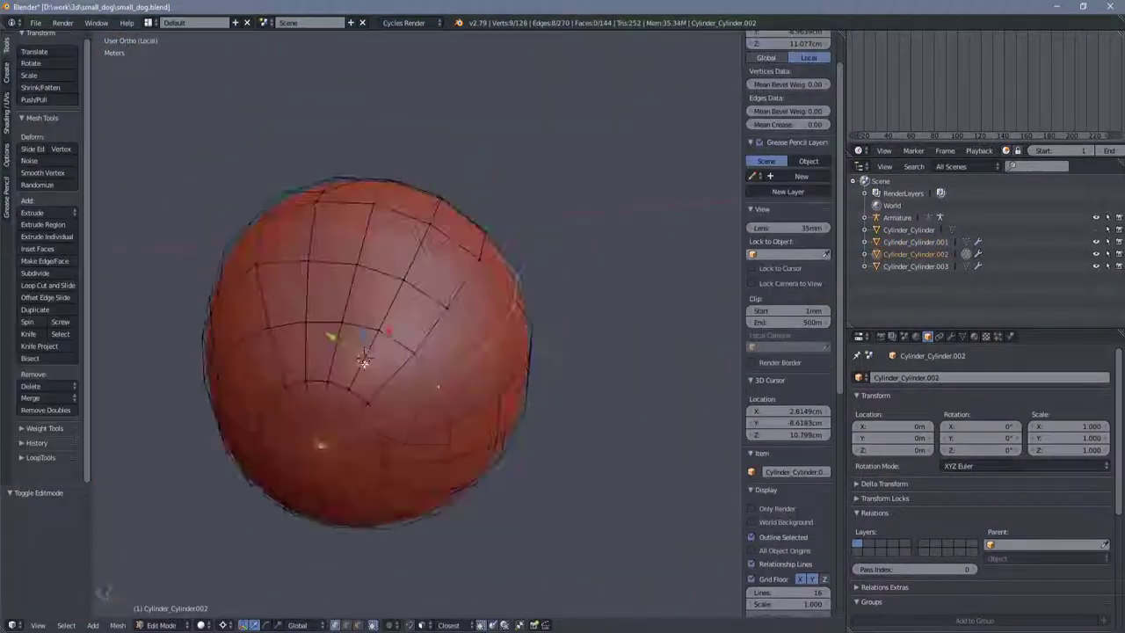
pyautogui.press('w')
pyautogui.click(398, 314)
pyautogui.press('Tab')
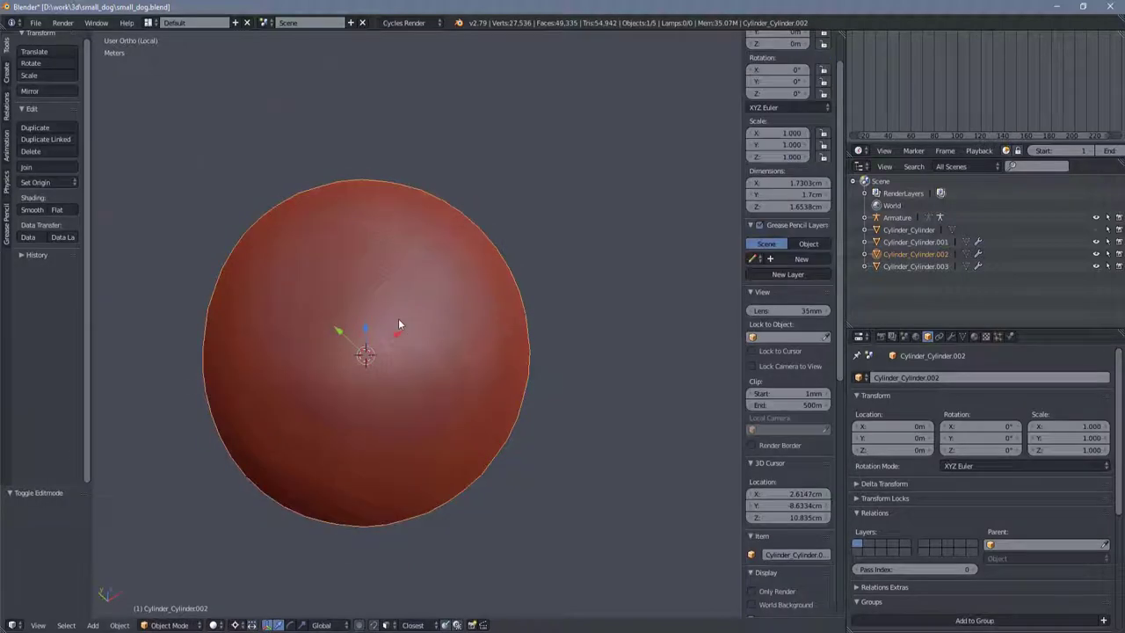
pyautogui.hotkey('ctrl', 'shift', 'alt', 'c')
pyautogui.click(370, 352)
pyautogui.scroll(-3, 369, 351)
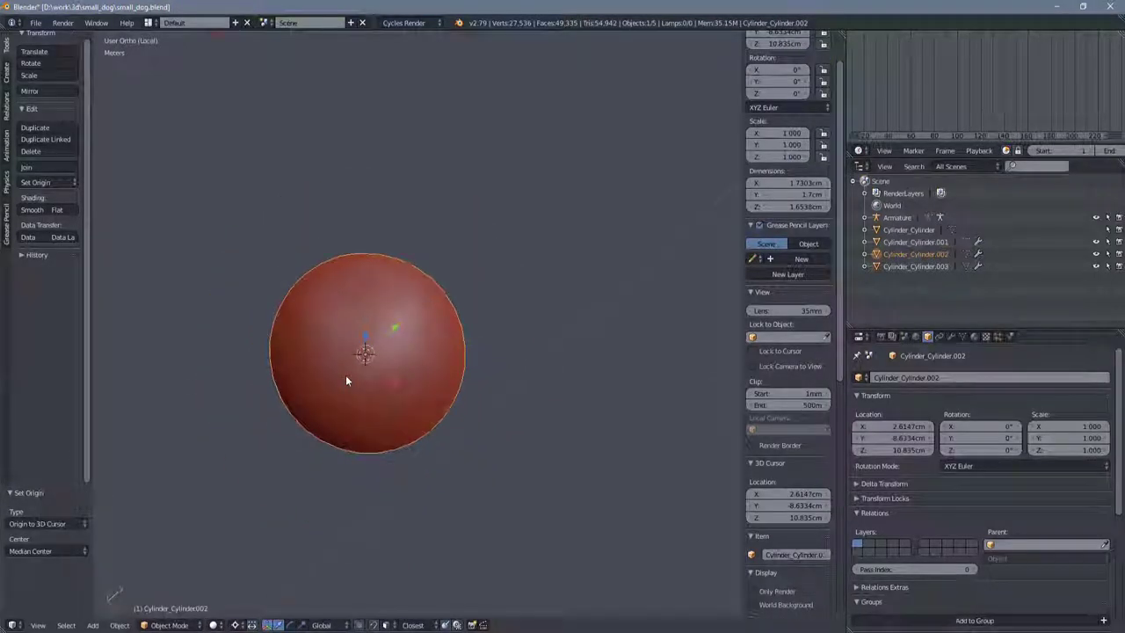
pyautogui.press('KP_Divide')
# Step: On the other eye sphere, select one vertical edge loop and apply Make Vertex Parent
pyautogui.rightClick(206, 291)
pyautogui.press('Tab')
pyautogui.hotkey('ctrl', 'l')
pyautogui.hotkey('ctrl', 'p')
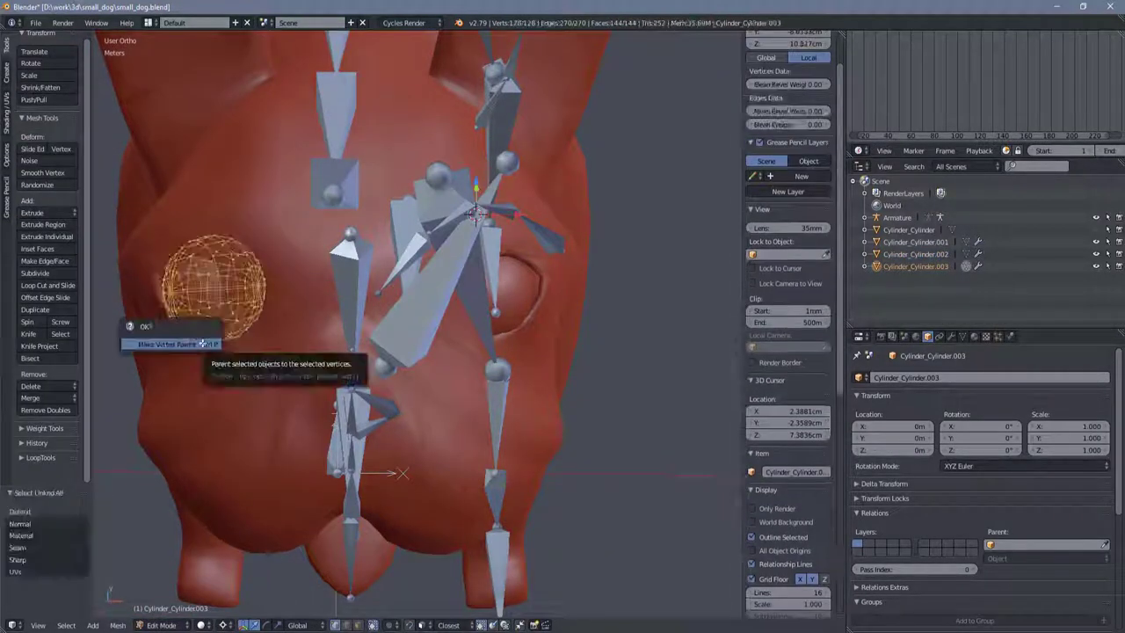
pyautogui.press('a')
pyautogui.press('KP_Divide')
pyautogui.keyDown('alt'); pyautogui.click(351, 271); pyautogui.keyUp('alt')
pyautogui.scroll(-2, 336, 309)
pyautogui.hotkey('ctrl', 'v')
pyautogui.click(336, 316)
pyautogui.hotkey('ctrl', 'p')
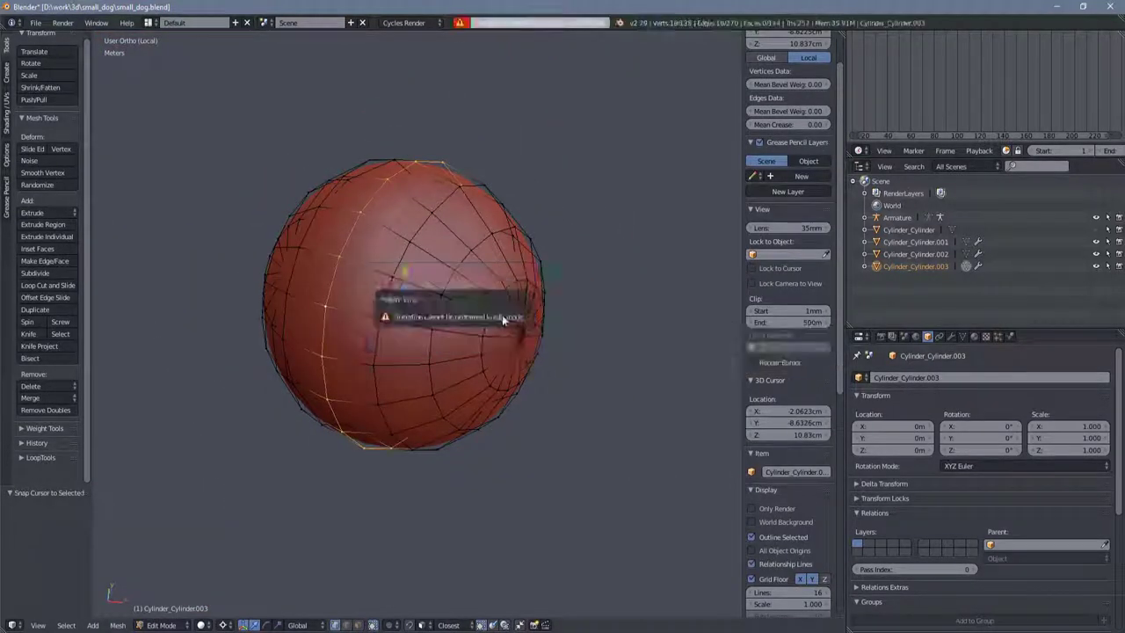
pyautogui.click(422, 313)
pyautogui.press('Tab')
# Step: Test the eye sphere by pulling it from its socket, then select the armature
pyautogui.press('a')
pyautogui.press('KP_Divide')
pyautogui.moveTo(366, 369)
pyautogui.mouseDown(button='middle')
pyautogui.moveTo(541, 360)
pyautogui.moveTo(582, 373)
pyautogui.mouseUp(button='middle')
pyautogui.moveTo(583, 373); pyautogui.dragTo(583, 277, button='right')
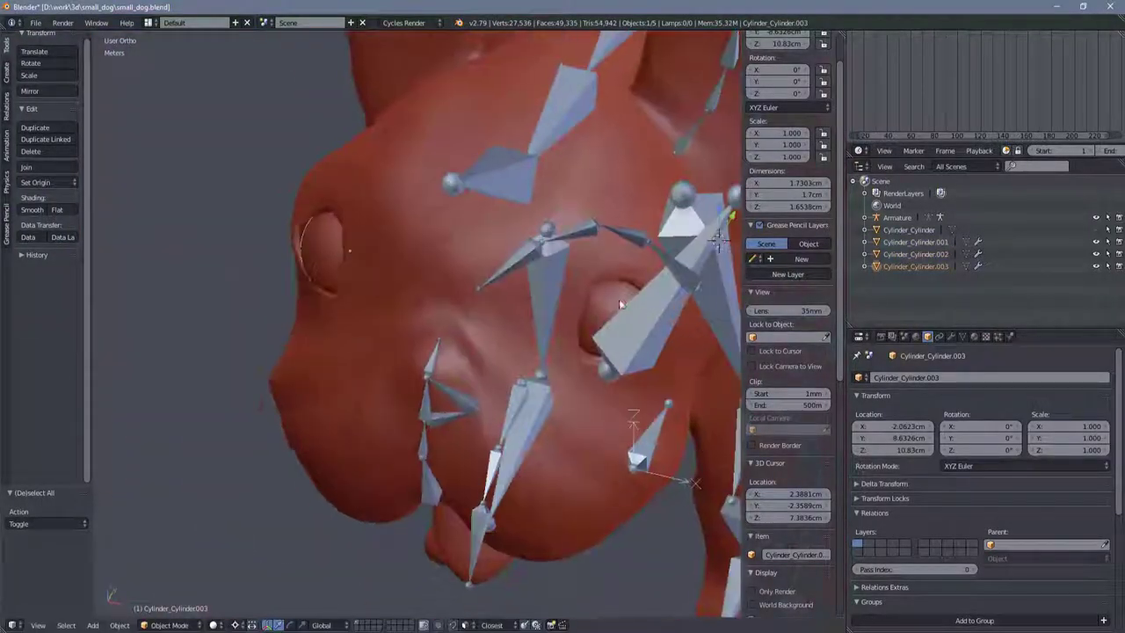
pyautogui.moveTo(272, 228); pyautogui.dragTo(348, 229, button='middle')
pyautogui.rightClick(348, 228)
pyautogui.moveTo(270, 235)
pyautogui.mouseDown(button='middle')
pyautogui.moveTo(206, 225)
pyautogui.moveTo(219, 219)
pyautogui.mouseUp(button='middle')
pyautogui.rightClick(206, 225)
# Step: Enter armature Edit Mode, add a bone, then select eye sphere Cylinder_Cylinder.001
pyautogui.press('Tab')
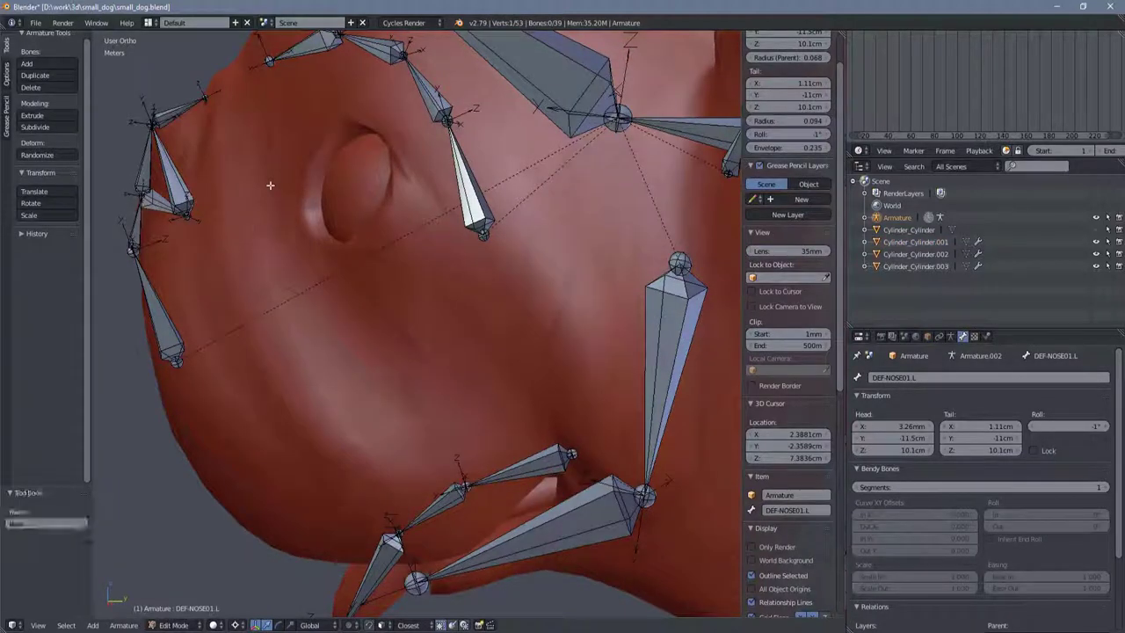
pyautogui.hotkey('shift', 'a')
pyautogui.moveTo(269, 184); pyautogui.dragTo(279, 254, button='middle')
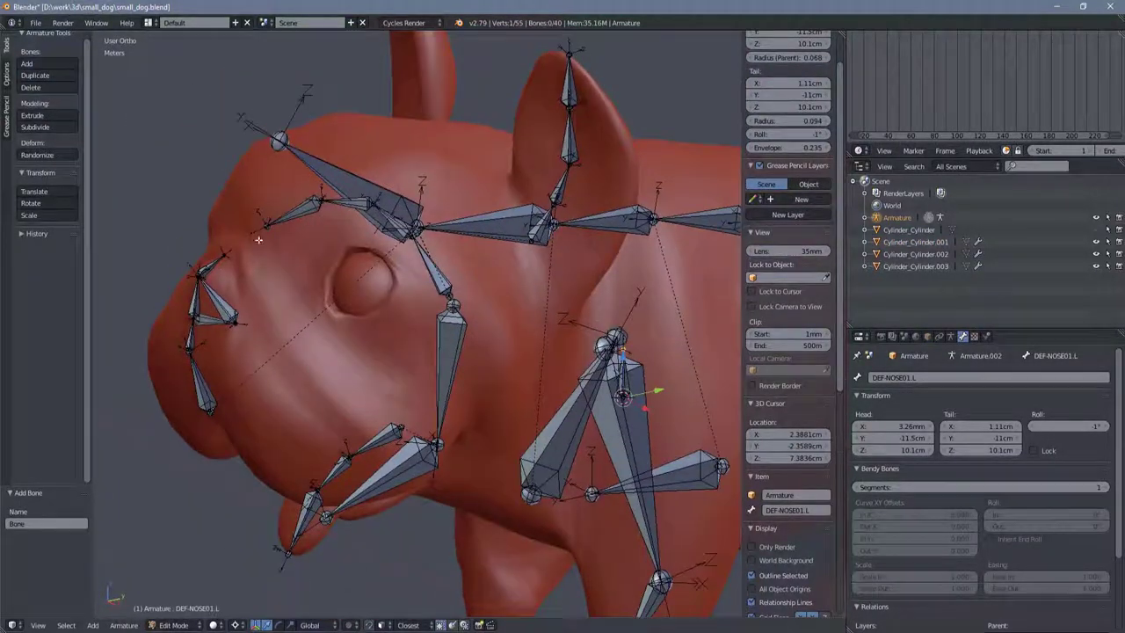
pyautogui.scroll(-5, 258, 239)
pyautogui.scroll(5, 258, 239)
pyautogui.press('a')
pyautogui.moveTo(258, 239); pyautogui.dragTo(328, 263, button='middle')
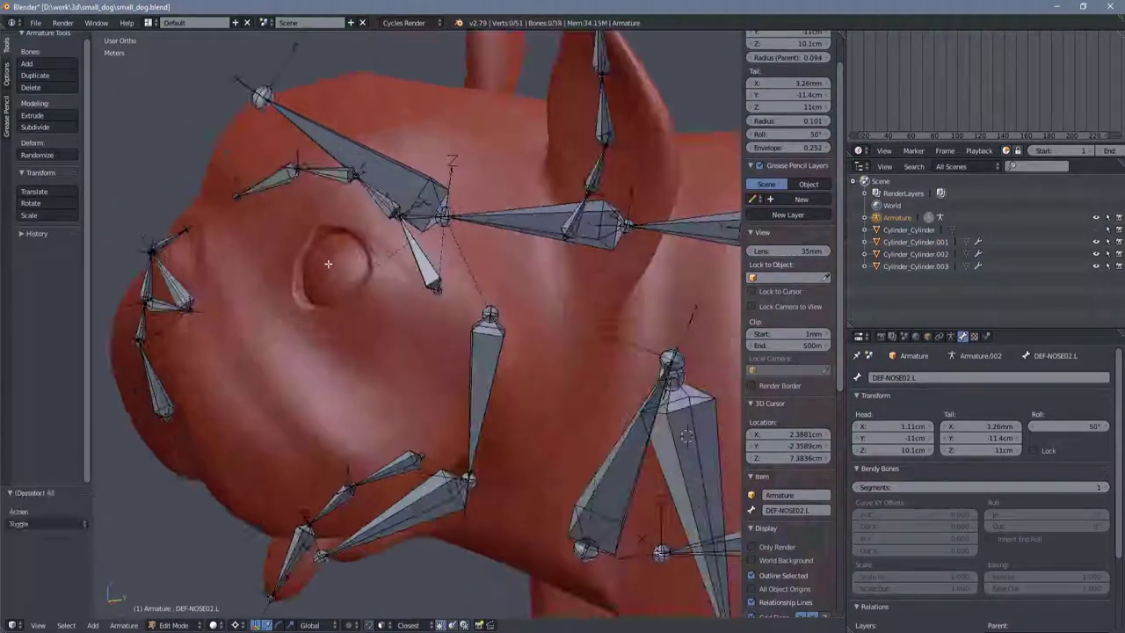
pyautogui.click(298, 283)
pyautogui.rightClick(322, 283)
# Step: Place the 3D cursor on the head and select eye sphere Cylinder_Cylinder.002
pyautogui.click(314, 268)
pyautogui.hotkey('shift', 's')
pyautogui.click(211, 282)
pyautogui.press('Tab')
pyautogui.hotkey('shift', 'a')
pyautogui.press('Tab')
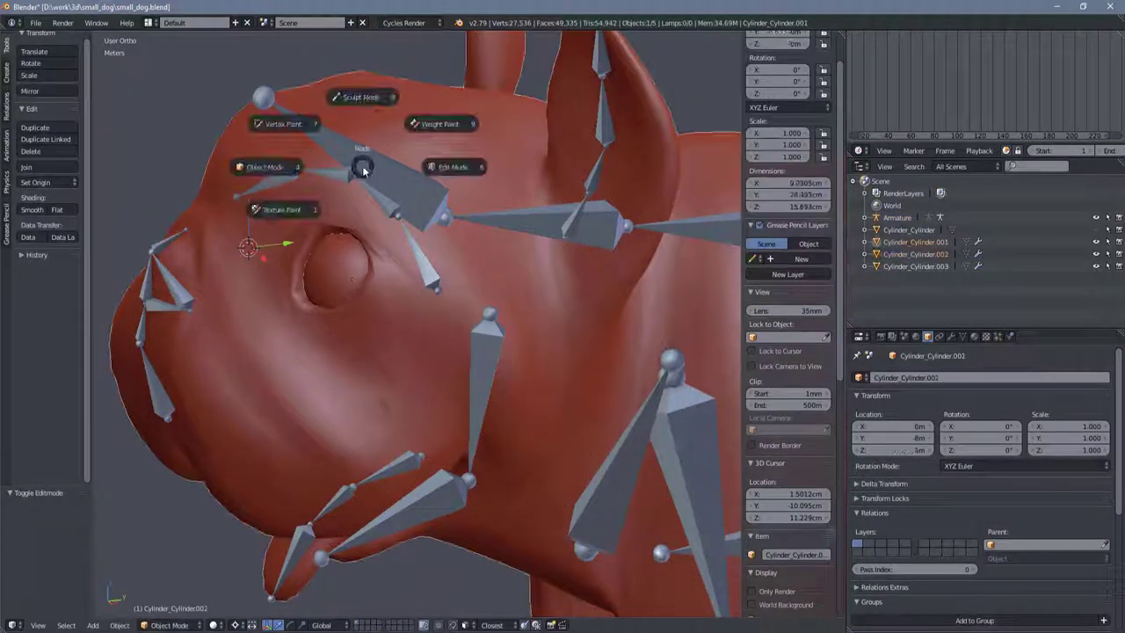
# Step: Snap the 3D cursor to the head of bone DEF-NOSE02.L
pyautogui.rightClick(411, 204)
pyautogui.moveTo(410, 204); pyautogui.dragTo(457, 228, button='middle')
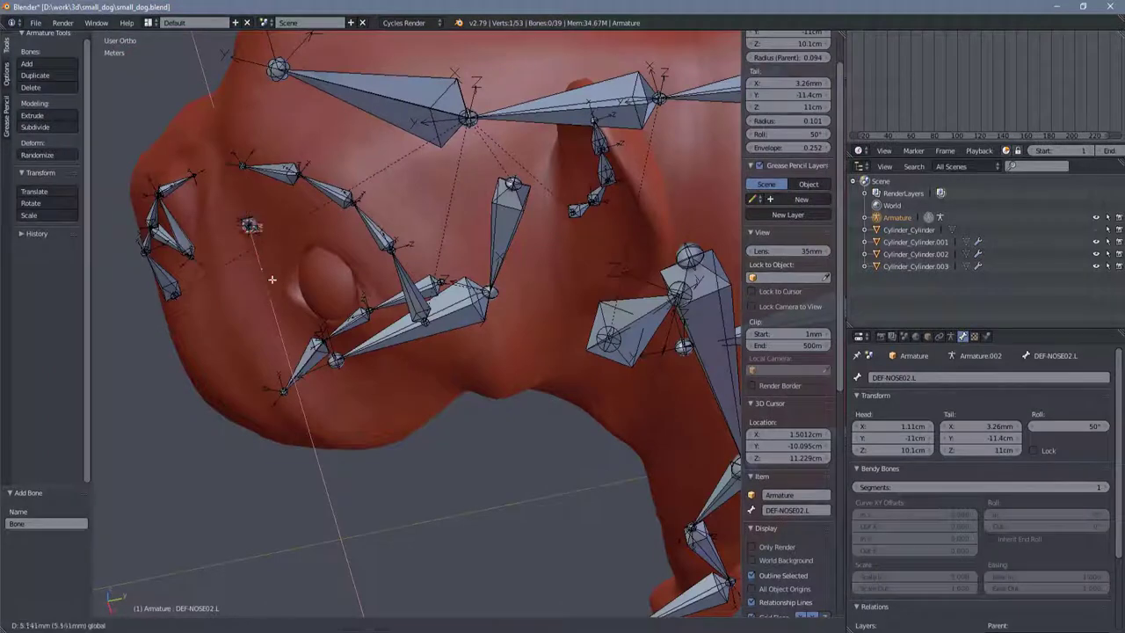
pyautogui.press('Tab')
pyautogui.scroll(3, 248, 217)
pyautogui.scroll(-3, 259, 211)
pyautogui.scroll(3, 260, 211)
pyautogui.hotkey('shift', 's')
pyautogui.click(263, 208)
# Step: Add a new bone at the 3D cursor, snap it there, and move it along Y
pyautogui.hotkey('shift', 'a')
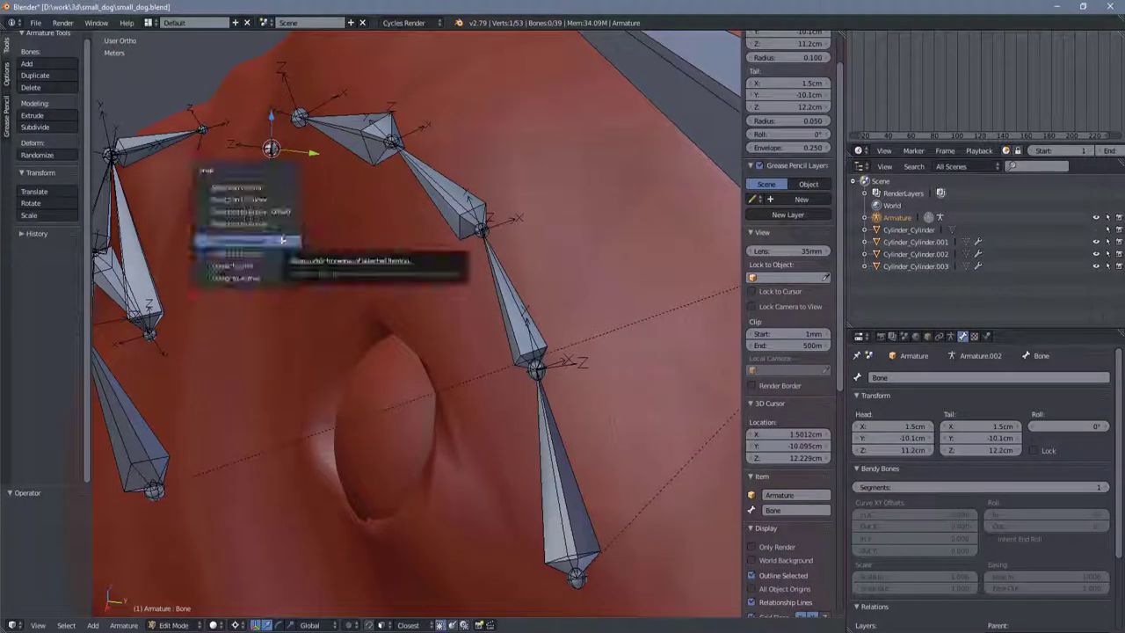
pyautogui.click(268, 233)
pyautogui.click(255, 114)
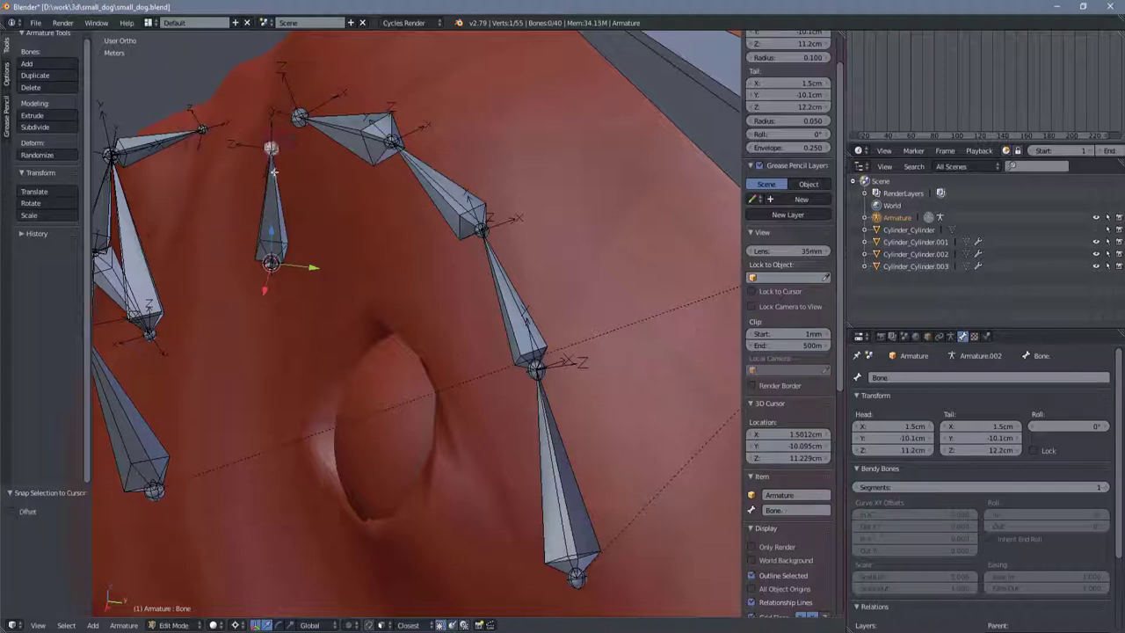
pyautogui.hotkey('shift', 's')
pyautogui.click(253, 173)
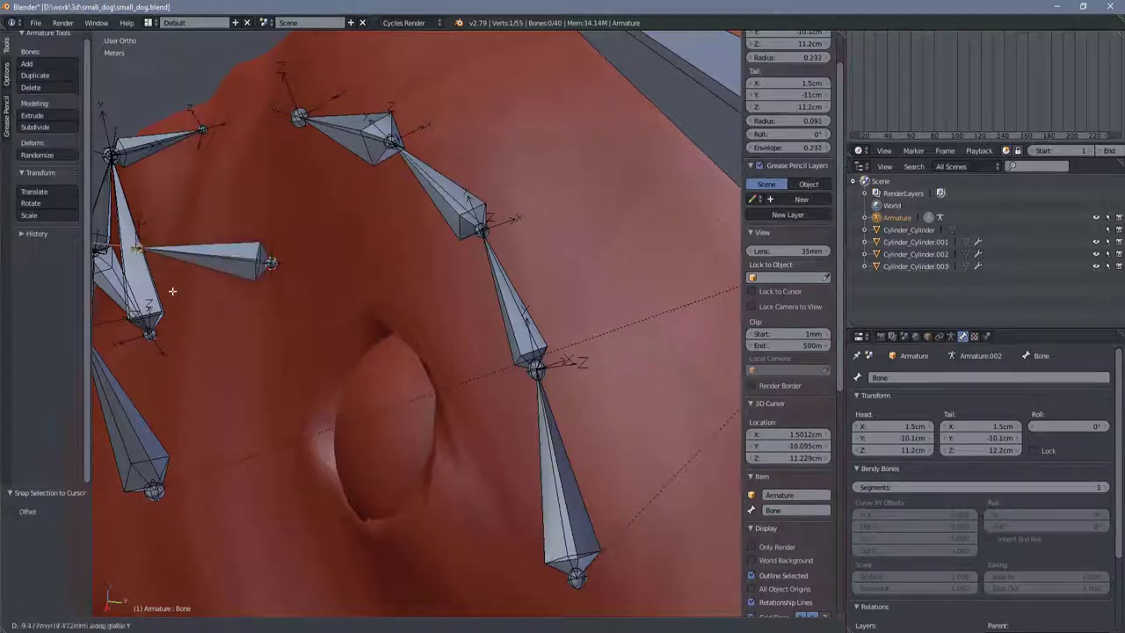
pyautogui.click(176, 291)
pyautogui.moveTo(176, 291); pyautogui.dragTo(262, 313, button='middle')
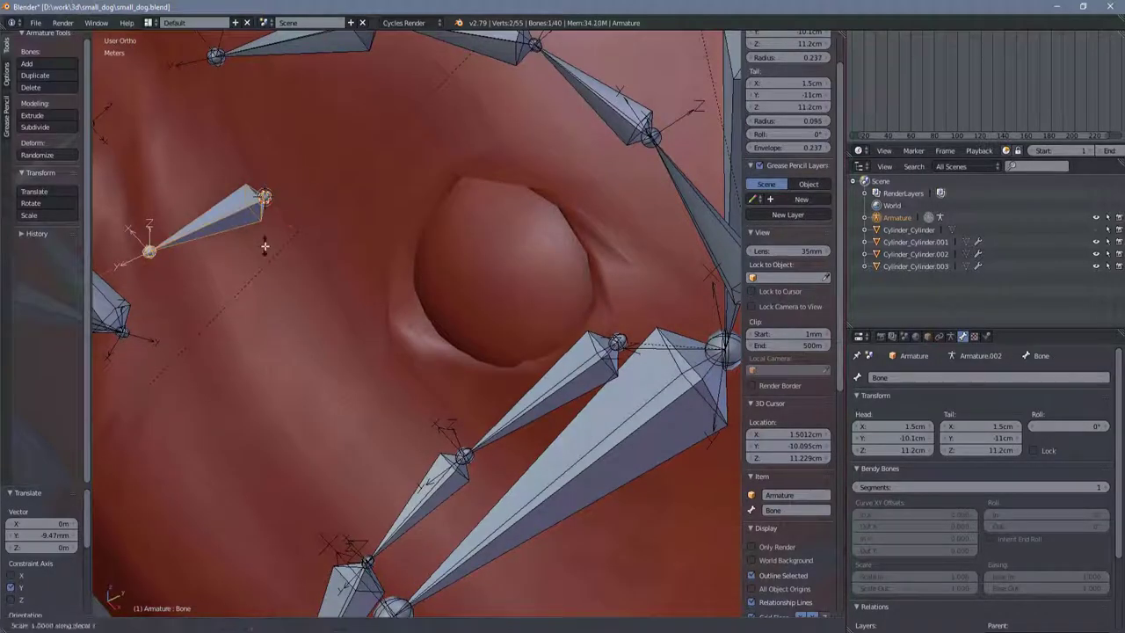
# Step: Move the 3D cursor to the centre of the eye sphere
pyautogui.press('Tab')
pyautogui.scroll(-3, 450, 274)
pyautogui.rightClick(450, 273)
pyautogui.hotkey('shift', 's')
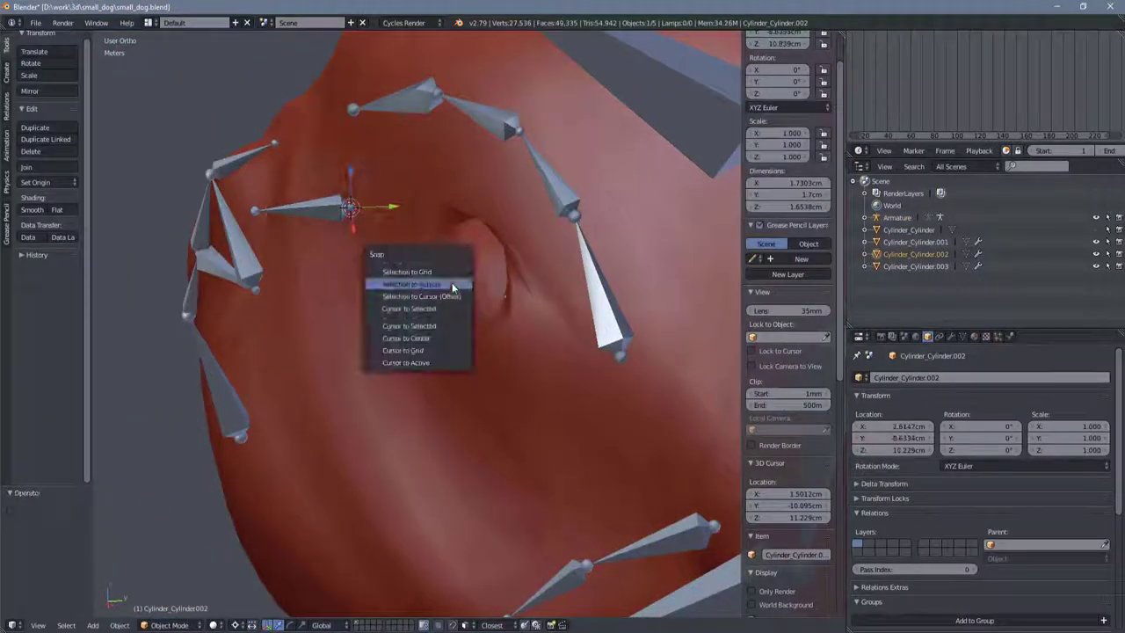
pyautogui.click(437, 327)
# Step: Flatten the new eye bone's X scale to 0 so its head and tail are level
pyautogui.rightClick(299, 208)
pyautogui.press('Tab')
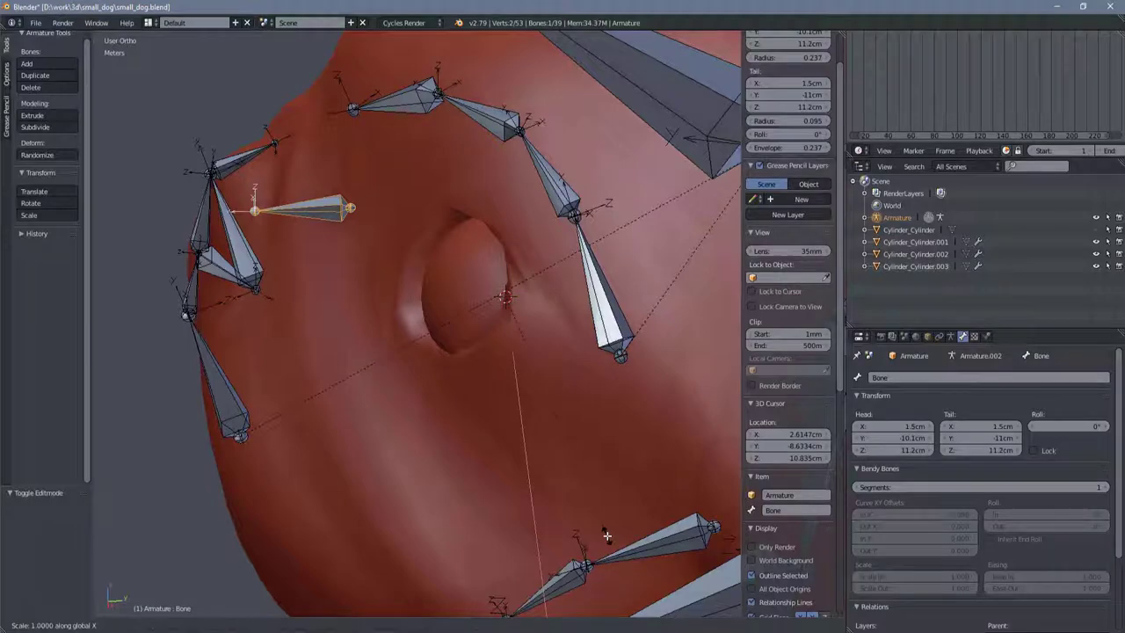
pyautogui.press('0')
pyautogui.press('Return')
pyautogui.moveTo(607, 535); pyautogui.dragTo(330, 255, button='middle')
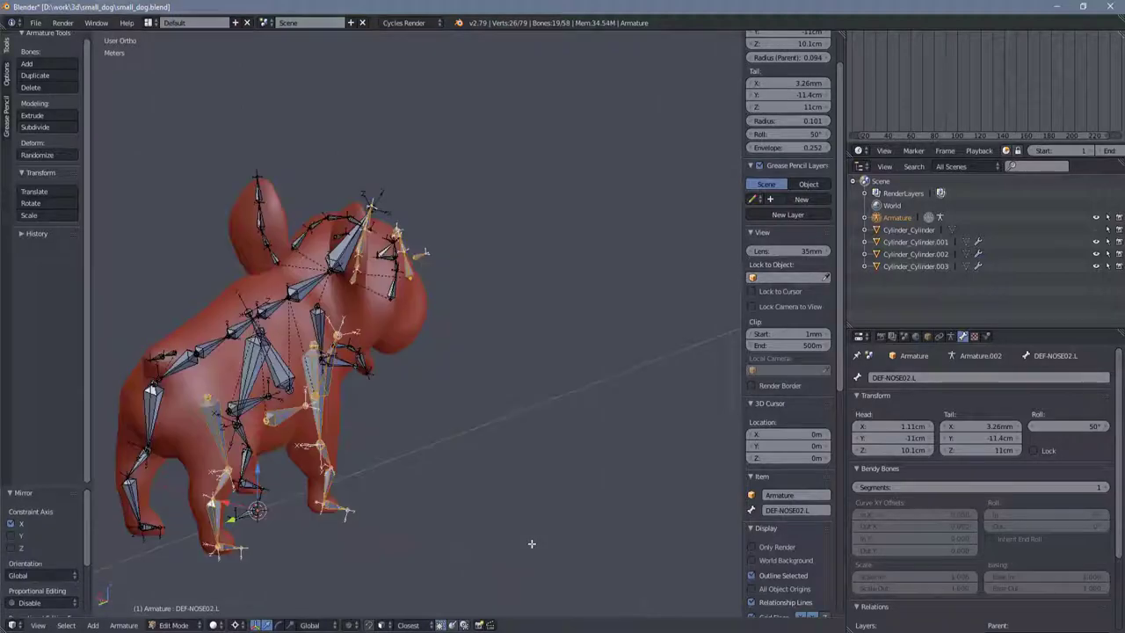
# Step: Slide the selected bones along X and flip their names to .R, e.g. DEF-EYE.R
pyautogui.press('g')
pyautogui.press('y')
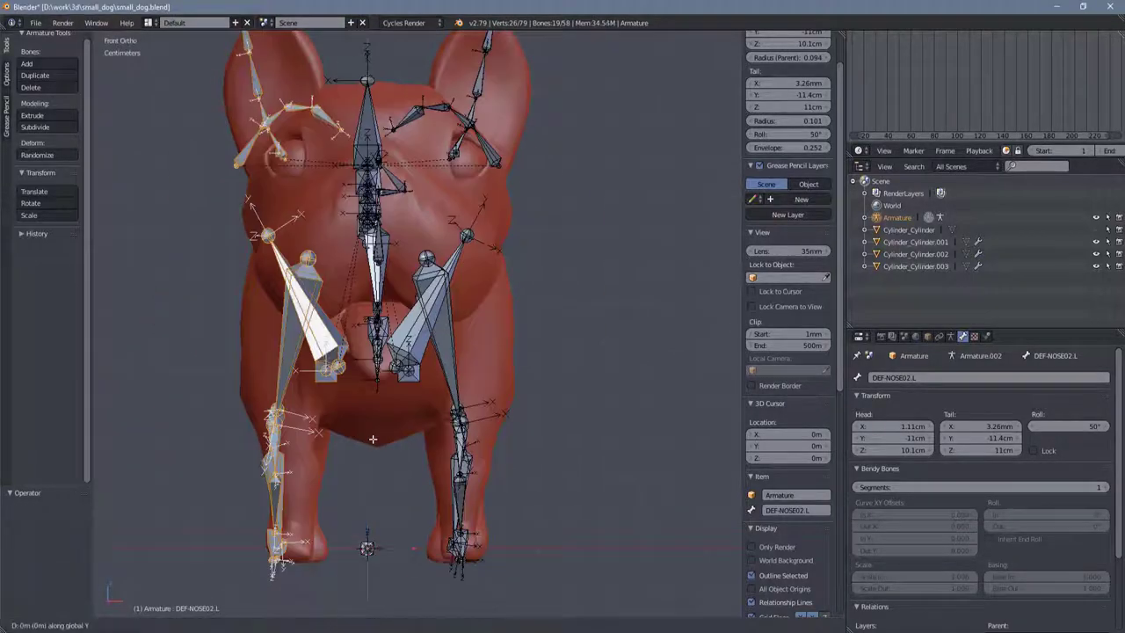
pyautogui.press('x')
pyautogui.moveTo(389, 440); pyautogui.dragTo(645, 432, button='middle')
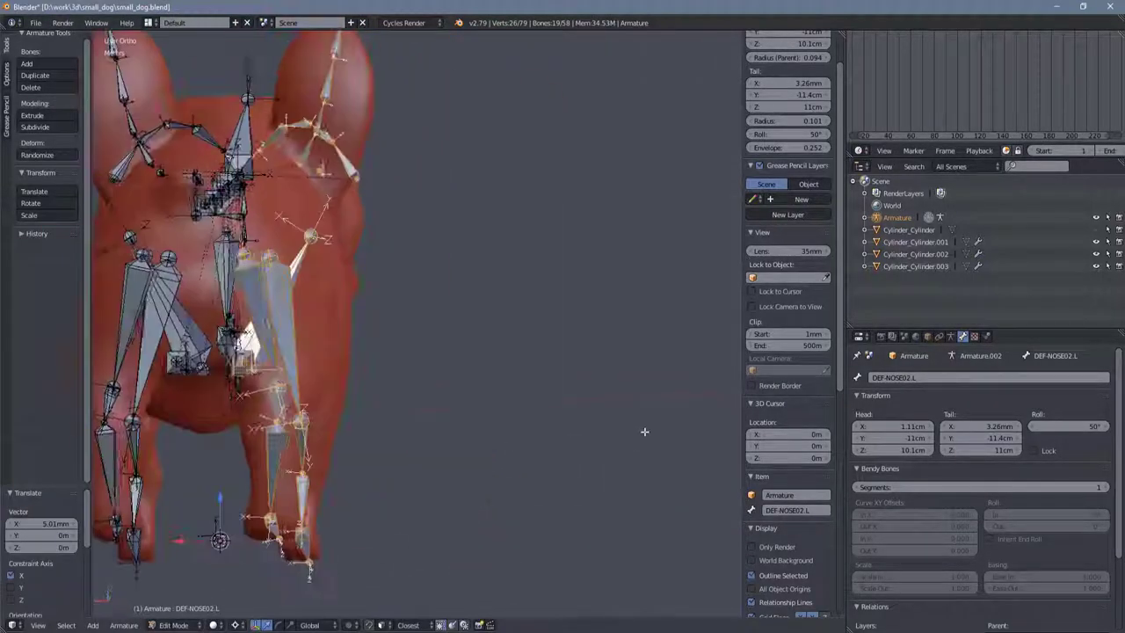
pyautogui.click(123, 625)
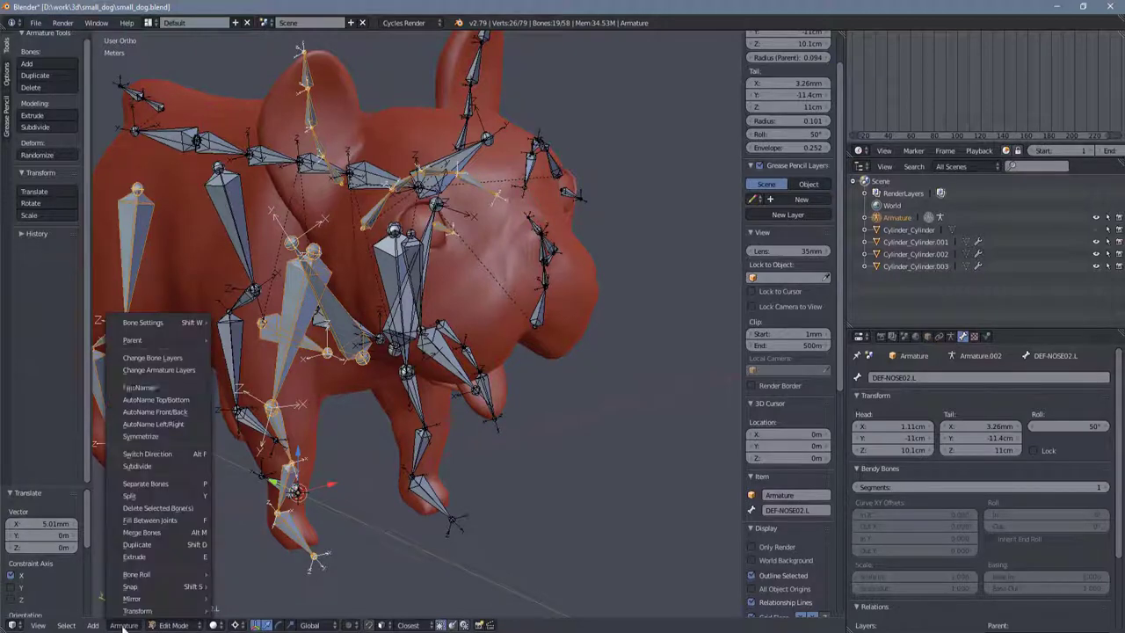
pyautogui.click(139, 387)
pyautogui.moveTo(135, 380); pyautogui.dragTo(263, 378, button='middle')
# Step: Save over the dog file and open User Preferences
pyautogui.moveTo(301, 340); pyautogui.dragTo(331, 474, button='middle')
pyautogui.rightClick(332, 474)
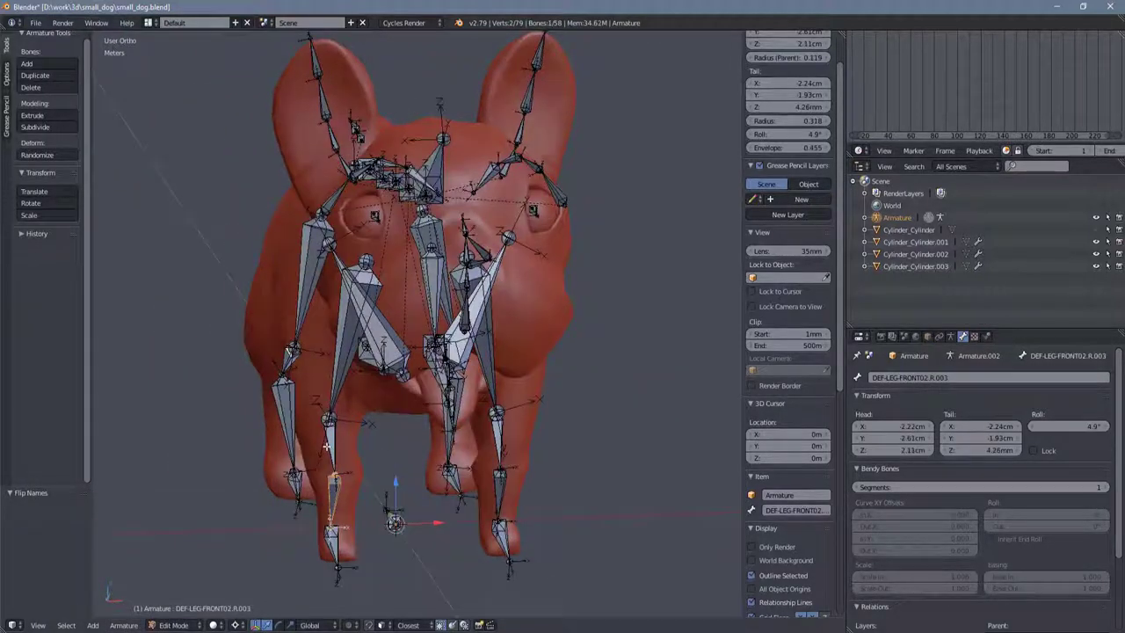
pyautogui.click(492, 387)
pyautogui.moveTo(492, 387)
pyautogui.mouseDown(button='middle')
pyautogui.moveTo(677, 377)
pyautogui.moveTo(536, 377)
pyautogui.mouseUp(button='middle')
pyautogui.hotkey('ctrl', 'alt', 'u')
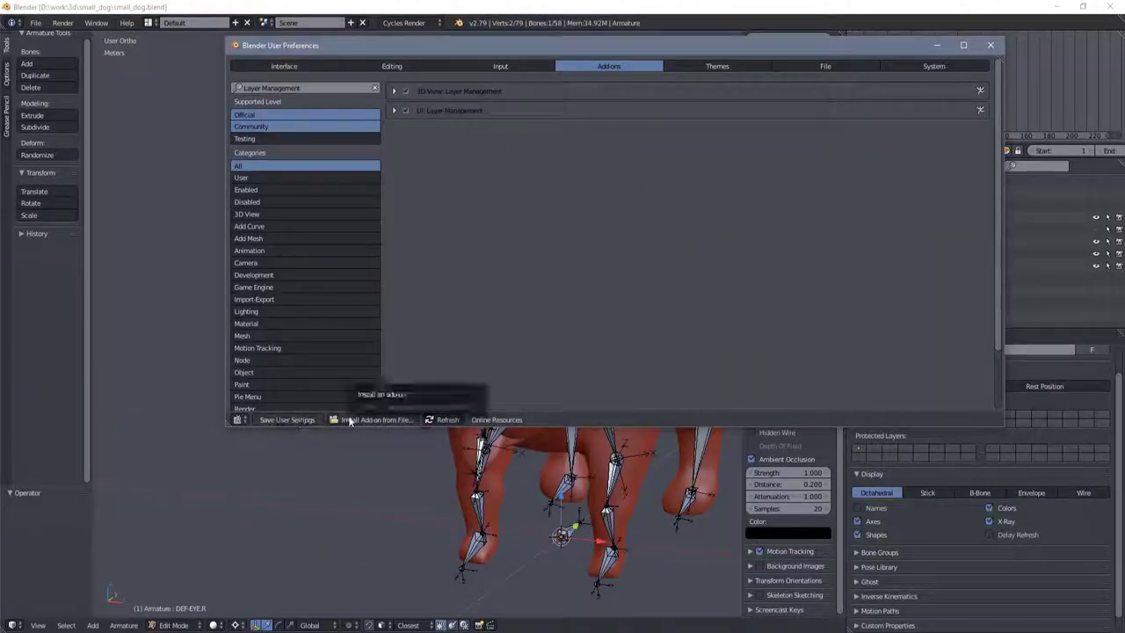
# Step: Close Preferences and parent DEF-LEG-BACK01.R to the hips bone, keeping offset
pyautogui.click(990, 45)
pyautogui.scroll(6, 487, 380)
pyautogui.rightClick(491, 323)
pyautogui.keyDown('shift'); pyautogui.rightClick(477, 270); pyautogui.keyUp('shift')
pyautogui.hotkey('ctrl', 'p')
pyautogui.click(477, 270)
# Step: Move the ROOT bone 3.25 cm along Y and make ROOT the parent, keeping offset
pyautogui.scroll(-5, 466, 316)
pyautogui.moveTo(466, 315)
pyautogui.mouseDown(button='middle')
pyautogui.moveTo(290, 318)
pyautogui.moveTo(454, 349)
pyautogui.moveTo(510, 397)
pyautogui.mouseUp(button='middle')
pyautogui.scroll(6, 290, 318)
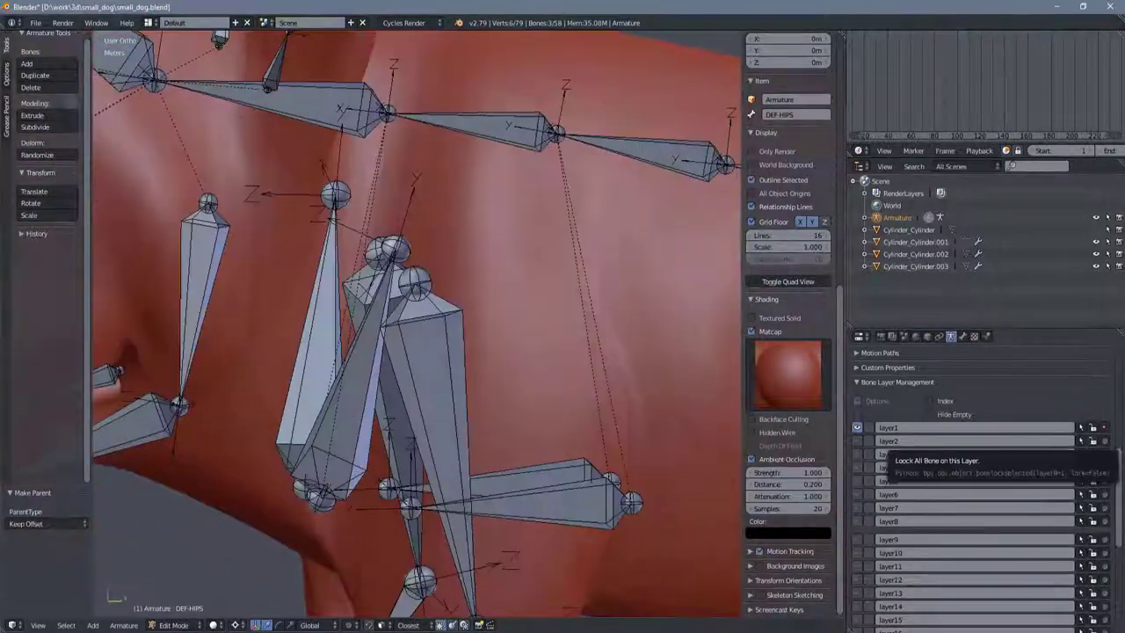
pyautogui.scroll(-5, 509, 398)
pyautogui.scroll(5, 508, 431)
pyautogui.press('Tab')
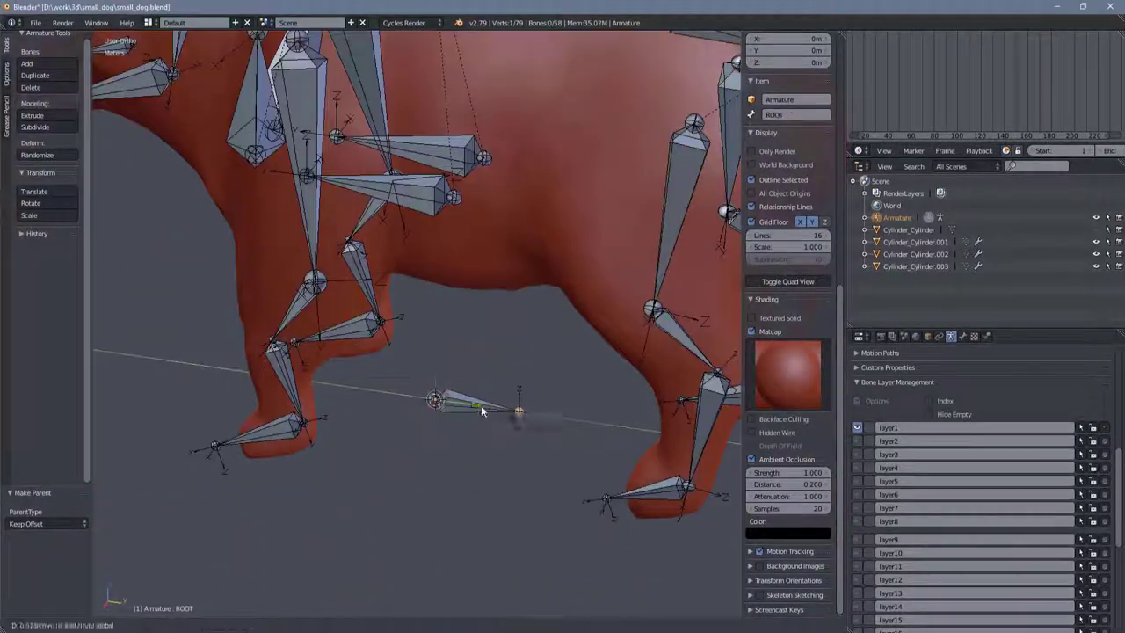
pyautogui.moveTo(481, 411); pyautogui.dragTo(497, 411)
pyautogui.moveTo(496, 411); pyautogui.dragTo(619, 148, button='middle')
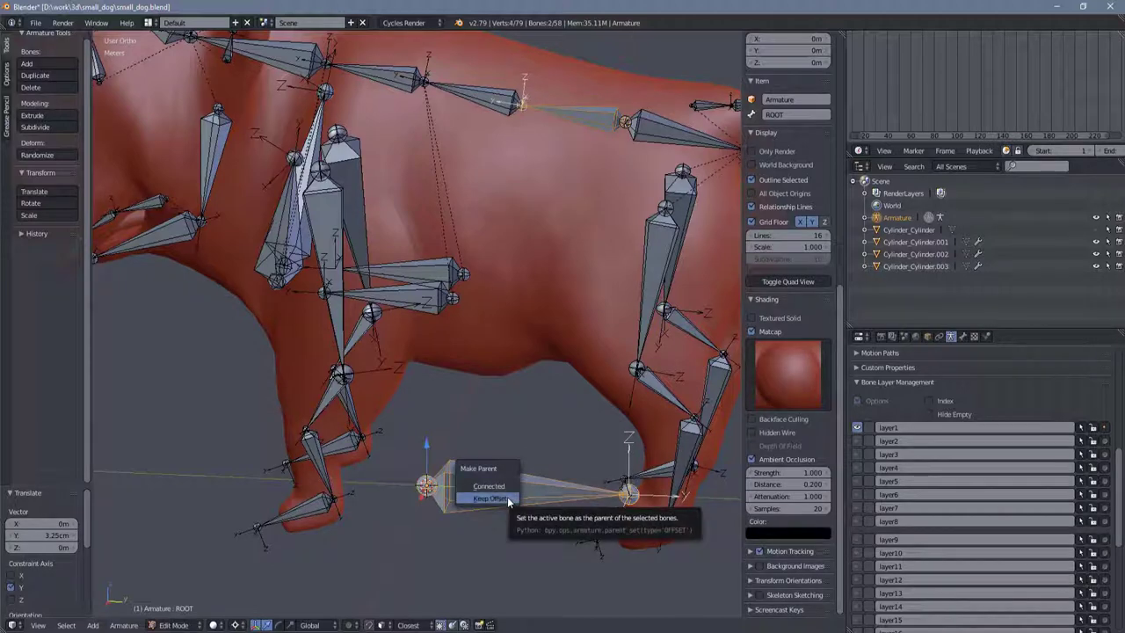
pyautogui.click(508, 498)
pyautogui.moveTo(511, 507); pyautogui.dragTo(499, 501, button='middle')
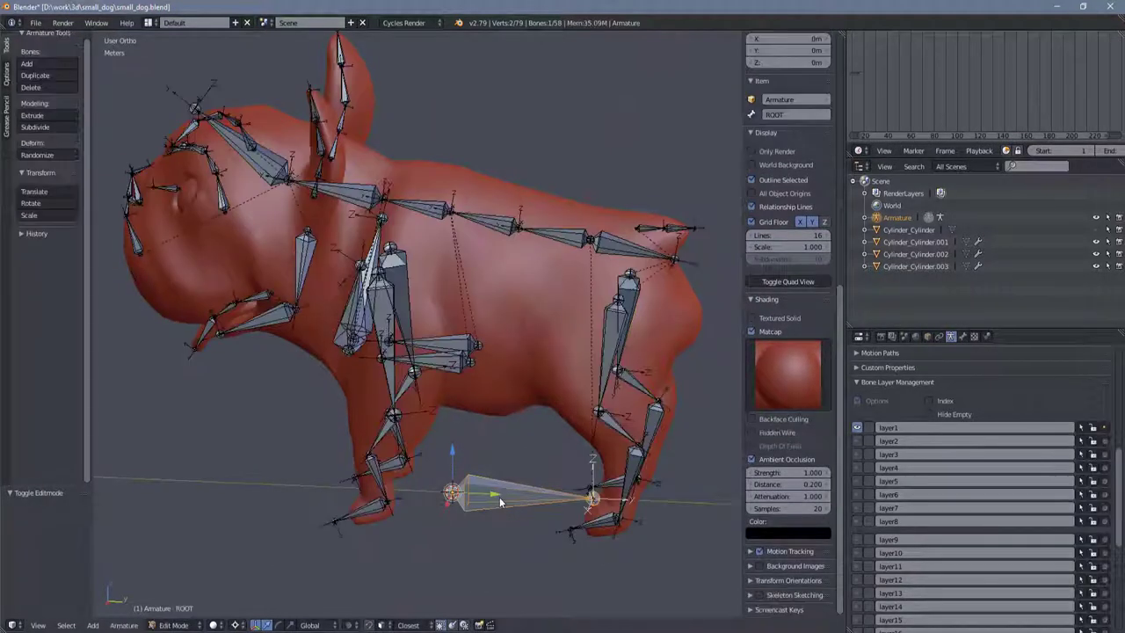
# Step: Select DEF-HIPS together with a spine bone and parent them with Keep Offset
pyautogui.hotkey('ctrl', 'Tab')
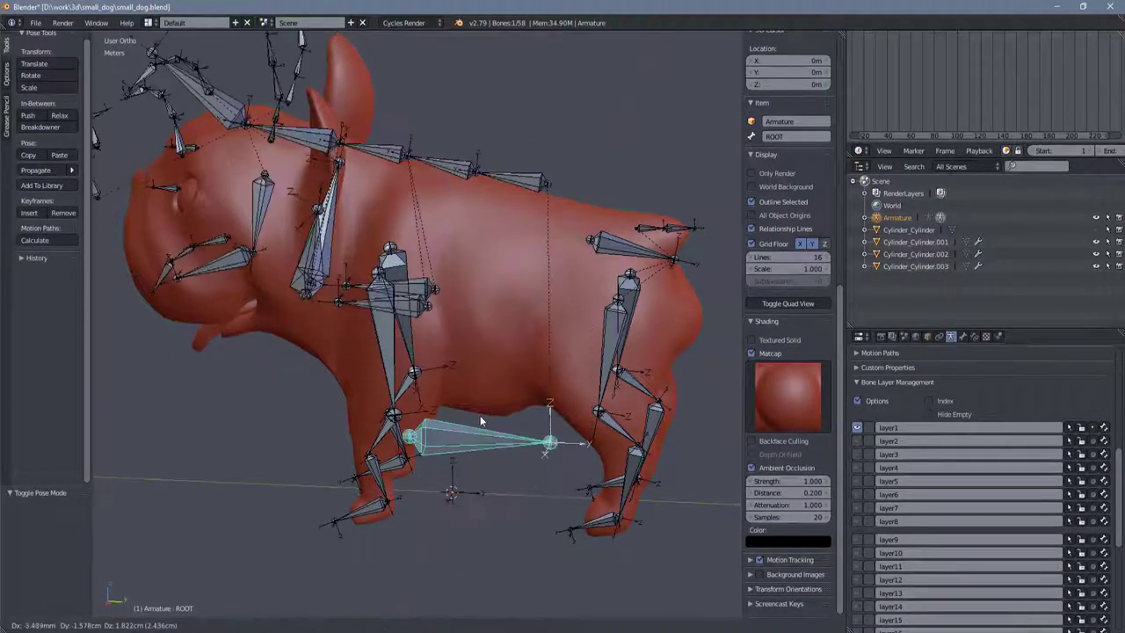
pyautogui.scroll(5, 479, 415)
pyautogui.rightClick(472, 266)
pyautogui.rightClick(652, 298)
pyautogui.moveTo(653, 298); pyautogui.dragTo(556, 344, button='middle')
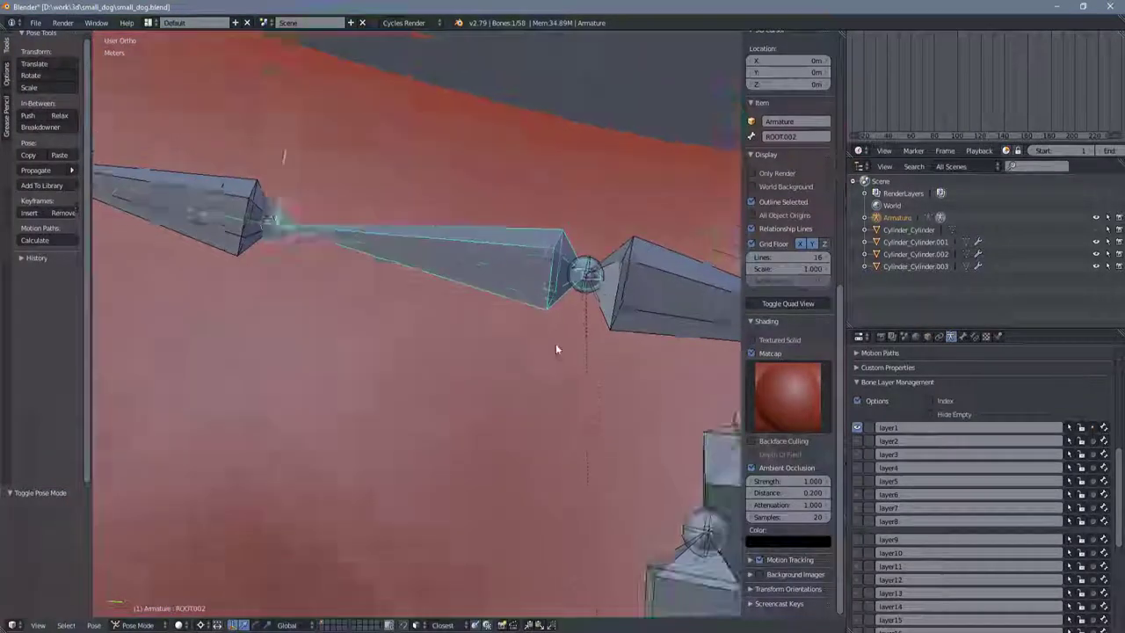
pyautogui.hotkey('ctrl', 'p')
pyautogui.press('Tab')
pyautogui.hotkey('ctrl', 'p')
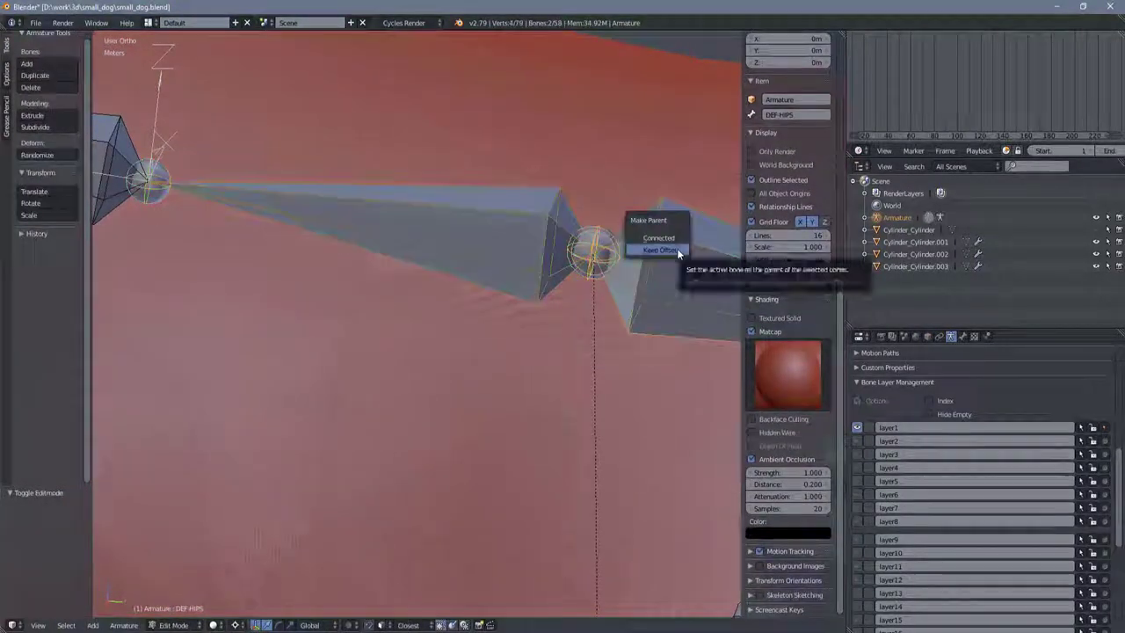
pyautogui.click(676, 247)
# Step: Check the DEF-HIPS bone in Pose Mode, then return to Edit Mode
pyautogui.scroll(-4, 510, 297)
pyautogui.scroll(2, 265, 562)
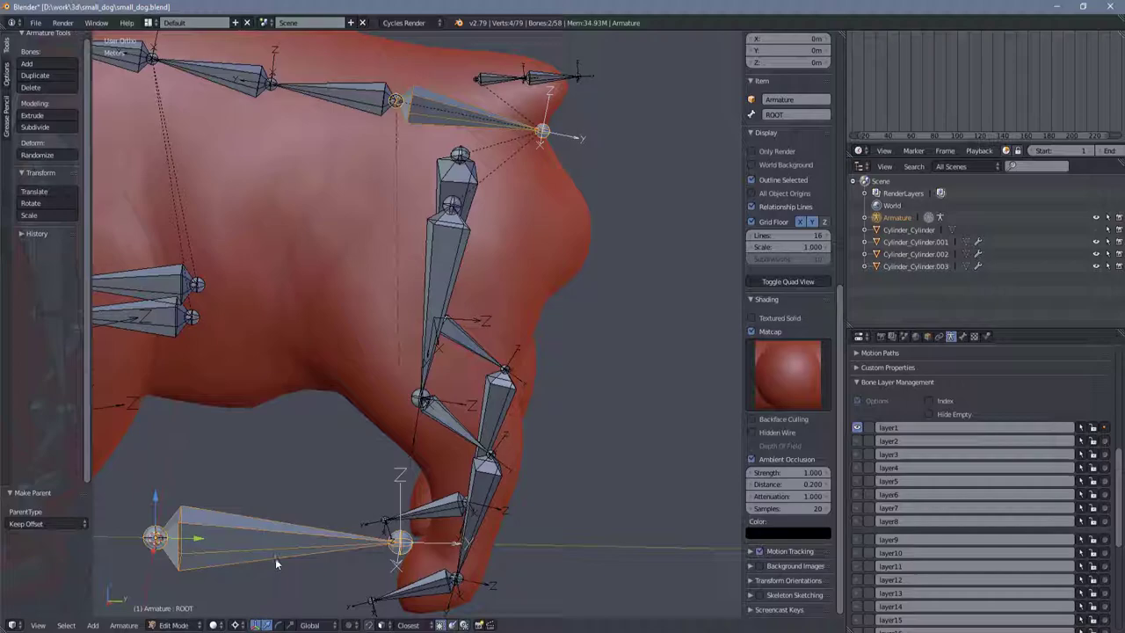
pyautogui.scroll(-3, 275, 558)
pyautogui.hotkey('ctrl', 'Tab')
pyautogui.scroll(2, 392, 256)
pyautogui.rightClick(392, 255)
pyautogui.press('Tab')
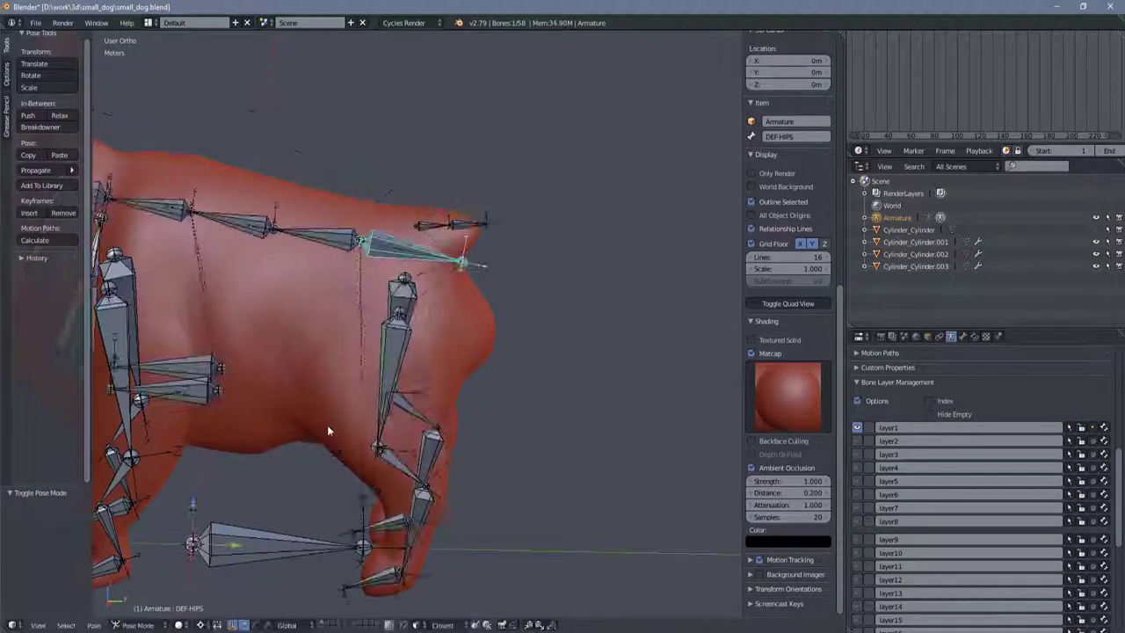
# Step: Parent the left front leg bone to DEF-CLAVICLE.L, keeping offset
pyautogui.scroll(3, 326, 424)
pyautogui.scroll(2, 339, 379)
pyautogui.keyDown('shift'); pyautogui.rightClick(332, 358); pyautogui.keyUp('shift')
pyautogui.hotkey('ctrl', 'p')
pyautogui.click(332, 361)
pyautogui.scroll(-3, 410, 300)
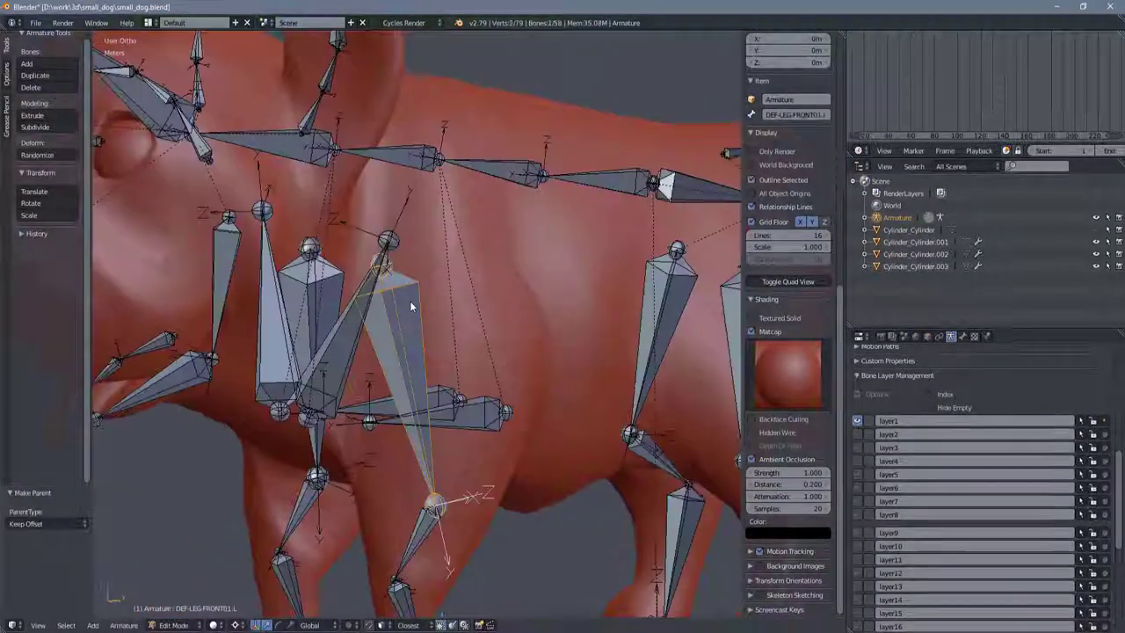
# Step: Parent another front leg bone to its clavicle with Keep Offset
pyautogui.rightClick(410, 301)
pyautogui.scroll(2, 409, 301)
pyautogui.scroll(1, 404, 387)
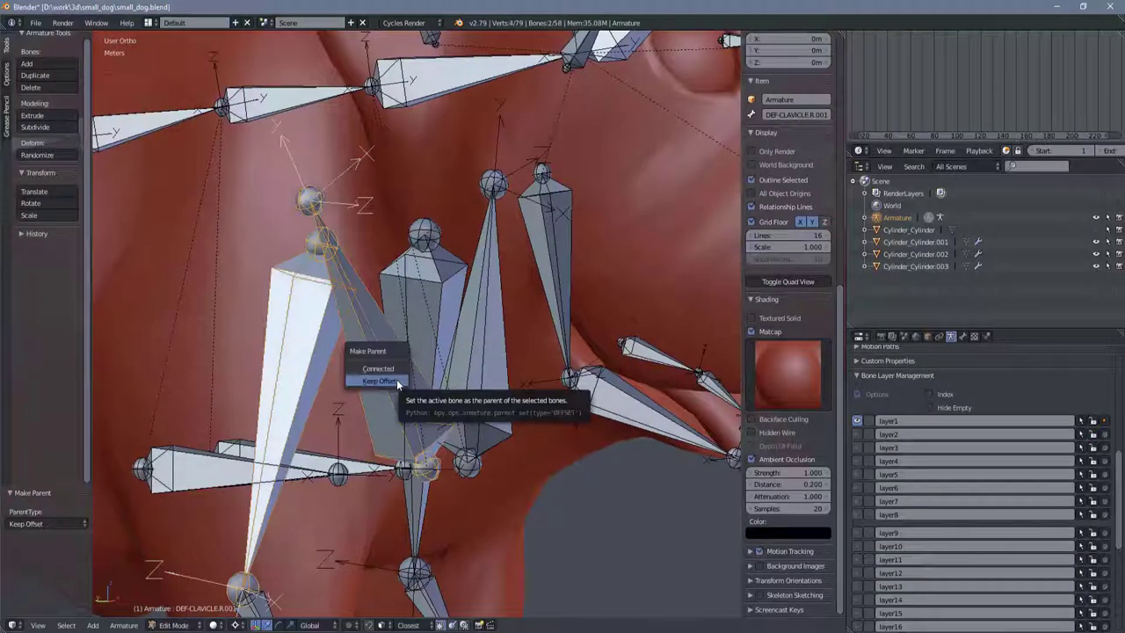
pyautogui.click(398, 384)
pyautogui.scroll(-4, 446, 373)
pyautogui.scroll(3, 447, 373)
# Step: Select DEF-LEG-FRONT01.R and DEF-CLAVICLE.L, undo, and re-confirm the selected bone's name
pyautogui.rightClick(347, 369)
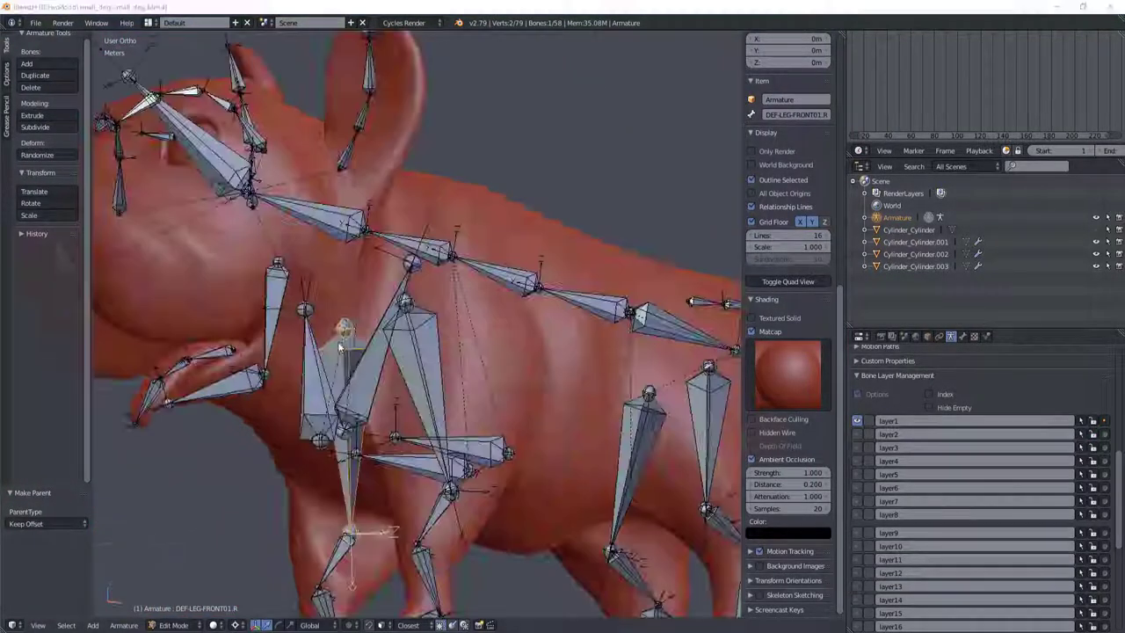
pyautogui.scroll(-4, 369, 413)
pyautogui.scroll(4, 369, 413)
pyautogui.rightClick(368, 422)
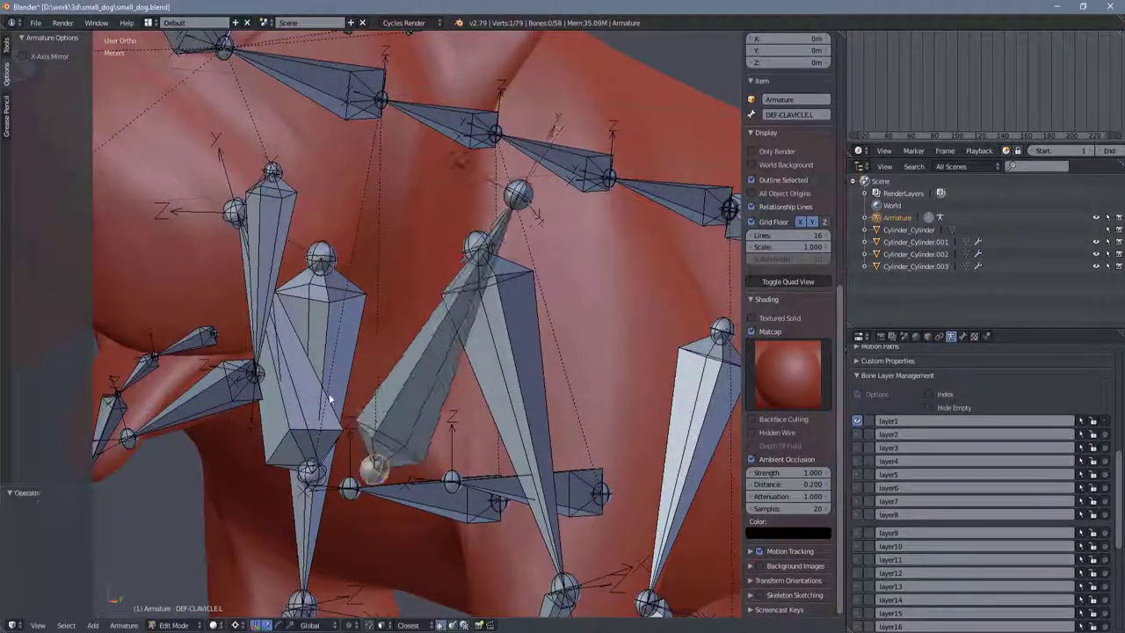
pyautogui.hotkey('ctrl', 'z')
pyautogui.hotkey('ctrl', 'z')
pyautogui.hotkey('ctrl', 'z')
pyautogui.hotkey('ctrl', 'z')
pyautogui.click(963, 336)
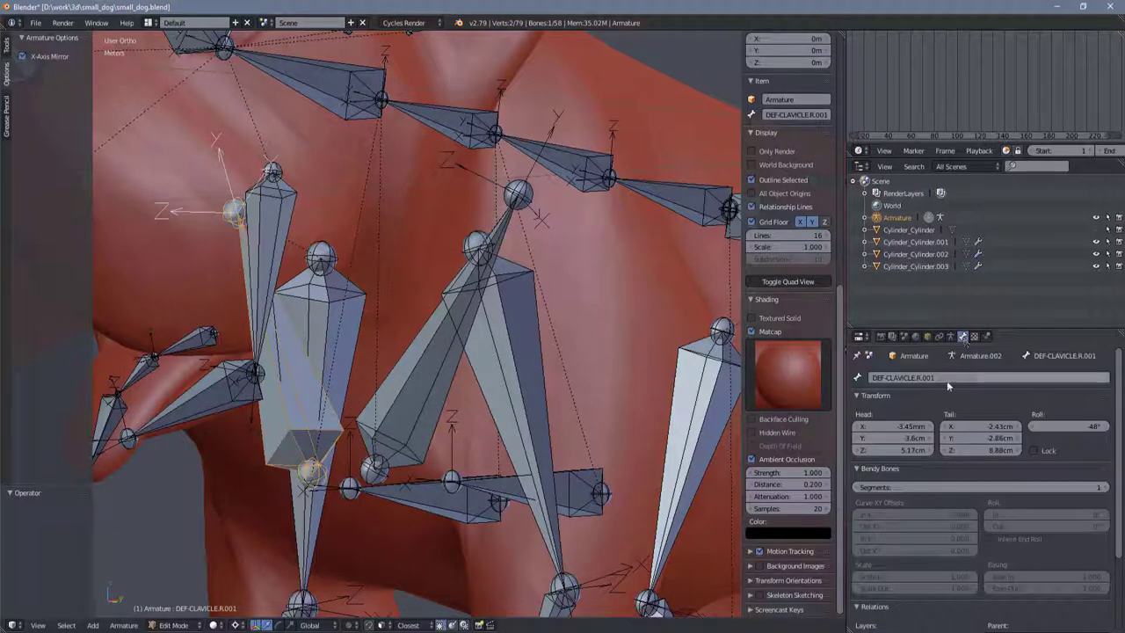
pyautogui.press('Return')
# Step: Reposition the clavicle bone, then select ROOT in Pose Mode to check the parenting
pyautogui.press('g')
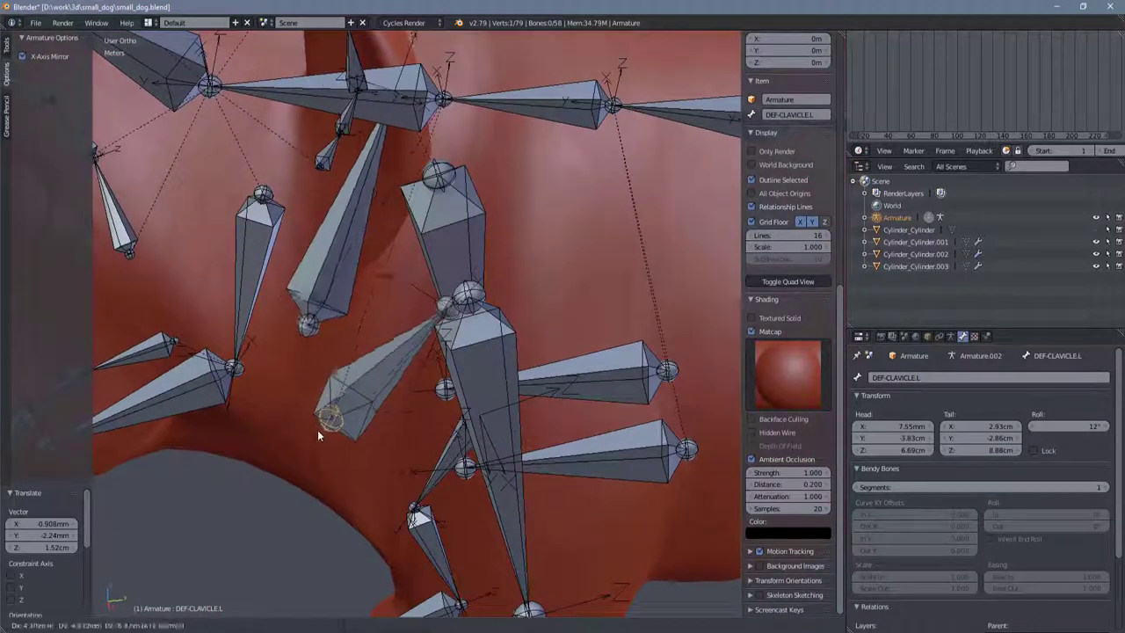
pyautogui.click(321, 426)
pyautogui.moveTo(369, 369)
pyautogui.mouseDown(button='middle')
pyautogui.moveTo(564, 291)
pyautogui.moveTo(492, 369)
pyautogui.mouseUp(button='middle')
pyautogui.hotkey('ctrl', 'Tab')
pyautogui.rightClick(545, 439)
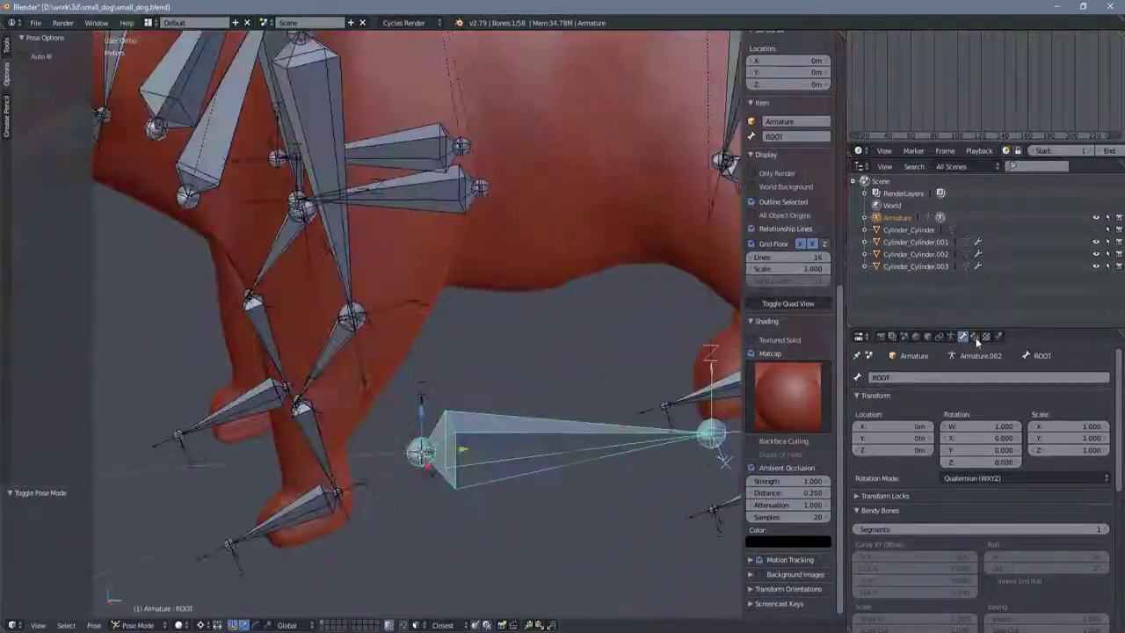
pyautogui.scroll(-5, 886, 572)
pyautogui.scroll(-2, 454, 334)
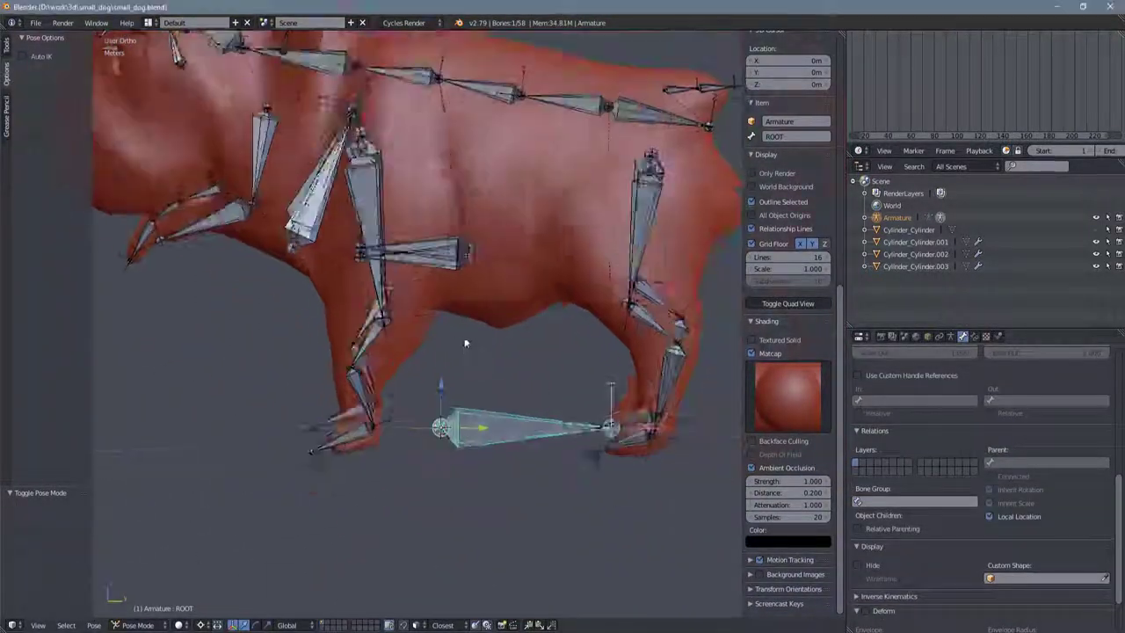
# Step: View the dog from the side, deselect all bones in Edit Mode, and show armature data settings
pyautogui.moveTo(454, 334); pyautogui.dragTo(493, 351, button='middle')
pyautogui.scroll(-2, 869, 570)
pyautogui.scroll(-4, 869, 569)
pyautogui.moveTo(616, 396); pyautogui.dragTo(506, 406, button='middle')
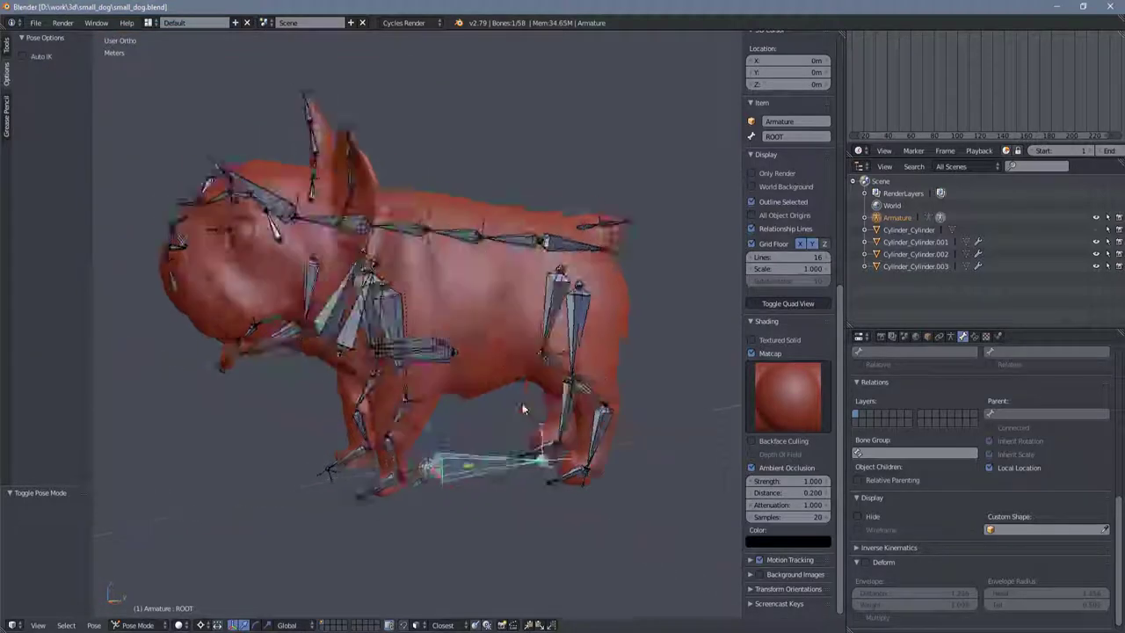
pyautogui.scroll(-2, 506, 405)
pyautogui.scroll(1, 506, 405)
pyautogui.press('Tab')
pyautogui.press('a')
pyautogui.press('a')
pyautogui.click(950, 337)
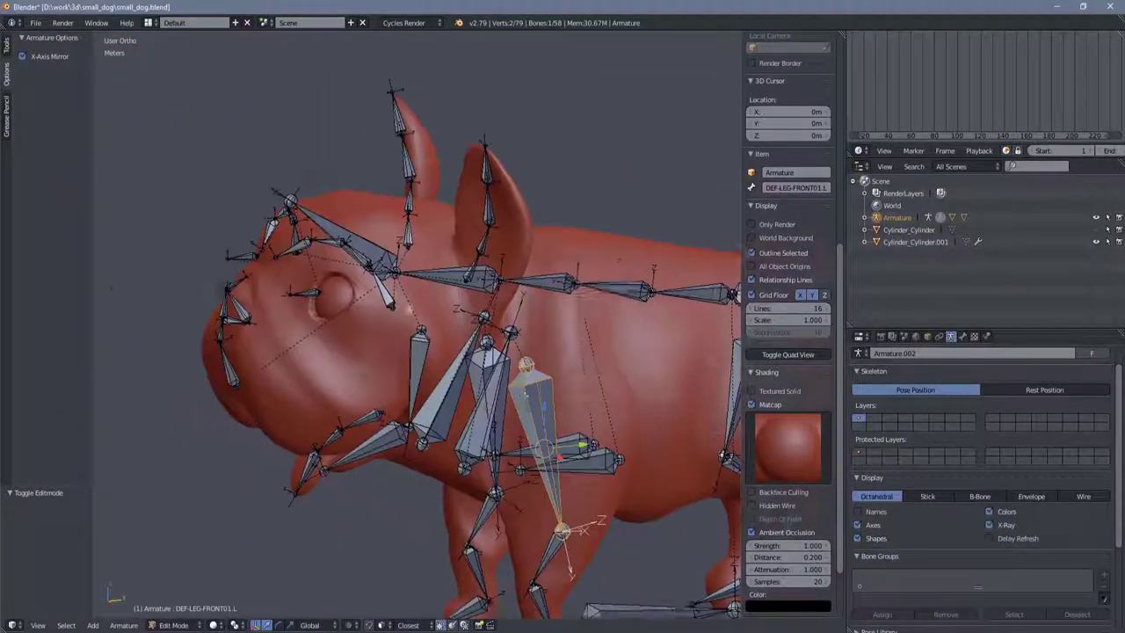
# Step: Parent the jaw bone to DEF-SPINE.004 with Keep Offset, then select bones along the shortest path
pyautogui.scroll(4, 363, 204)
pyautogui.scroll(2, 364, 204)
pyautogui.click(346, 215)
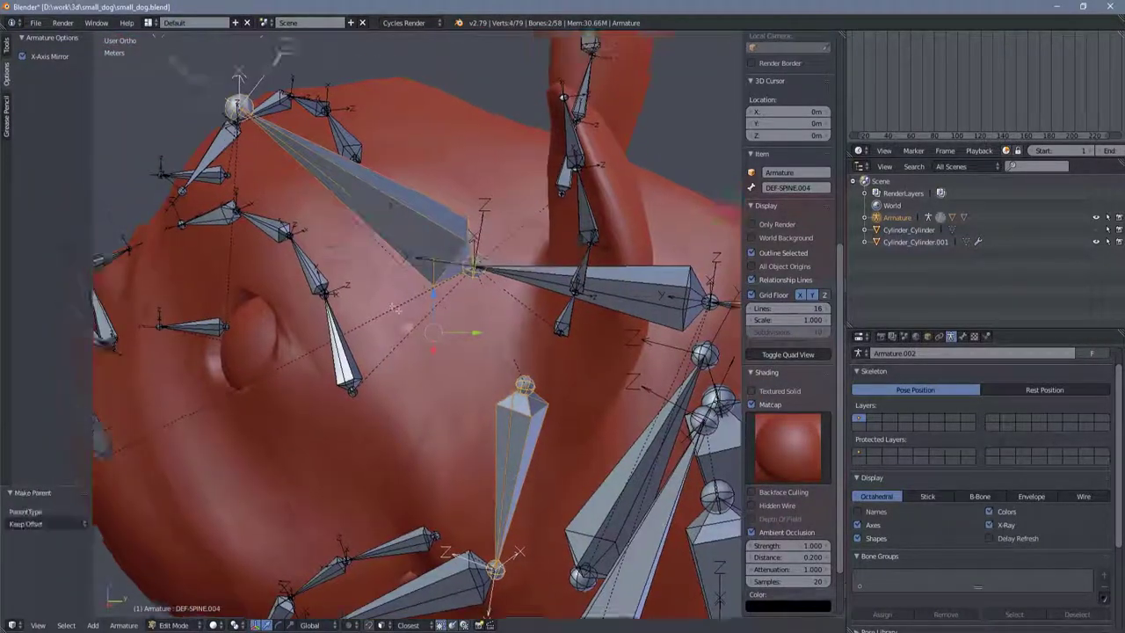
pyautogui.moveTo(391, 222); pyautogui.dragTo(385, 193, button='middle')
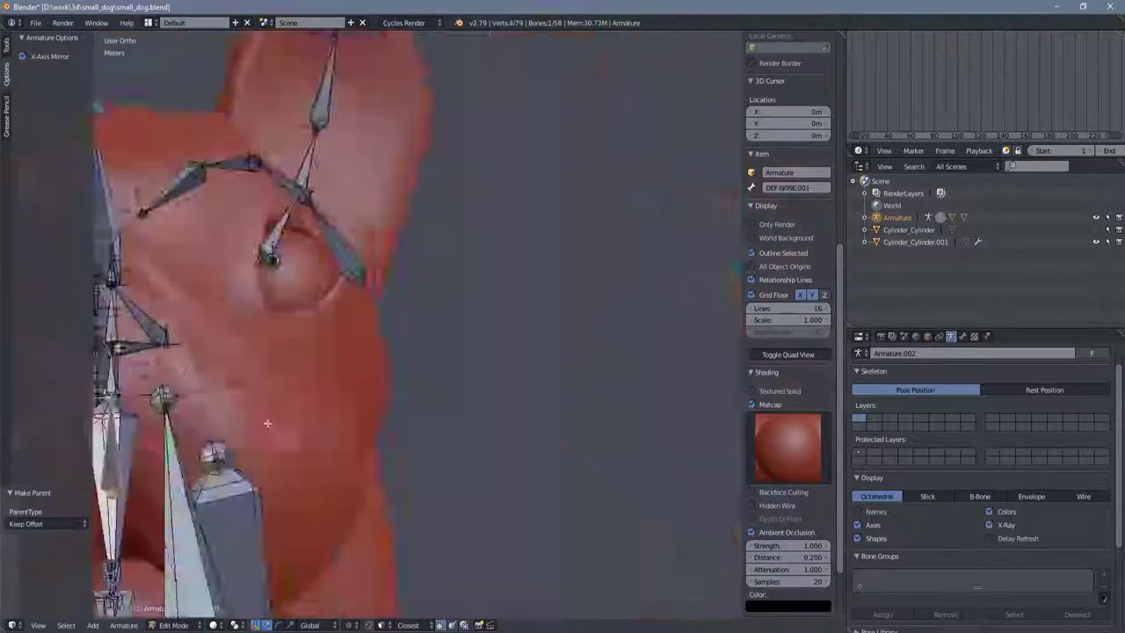
pyautogui.keyDown('ctrl'); pyautogui.click(385, 192); pyautogui.keyUp('ctrl')
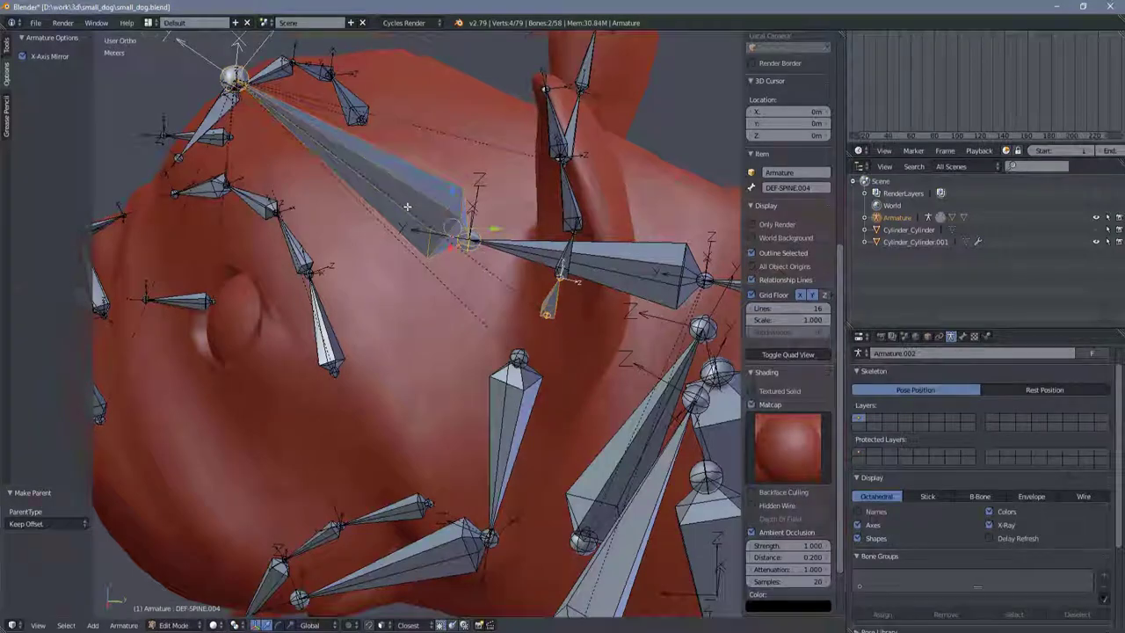
# Step: Parent the dog mesh to the armature with automatic weights, then select the DEF-EYE.R bone
pyautogui.hotkey('ctrl', 'Tab')
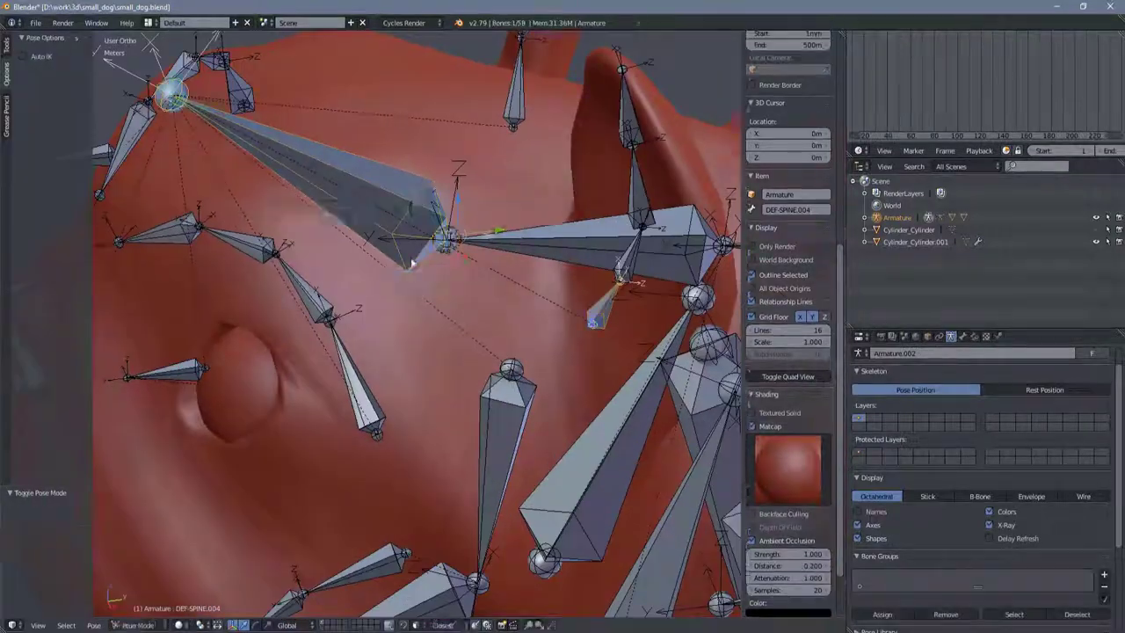
pyautogui.moveTo(490, 271); pyautogui.dragTo(424, 239, button='middle')
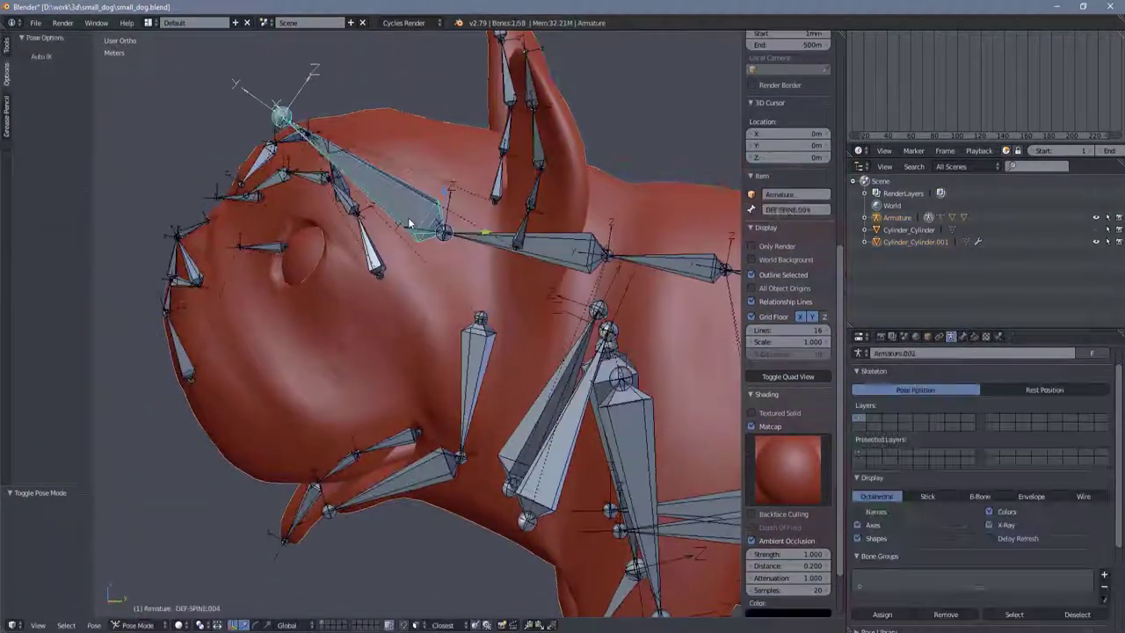
pyautogui.hotkey('ctrl', 'p')
pyautogui.click(409, 218)
pyautogui.moveTo(391, 285)
pyautogui.mouseDown(button='middle')
pyautogui.moveTo(392, 250)
pyautogui.moveTo(253, 201)
pyautogui.mouseUp(button='middle')
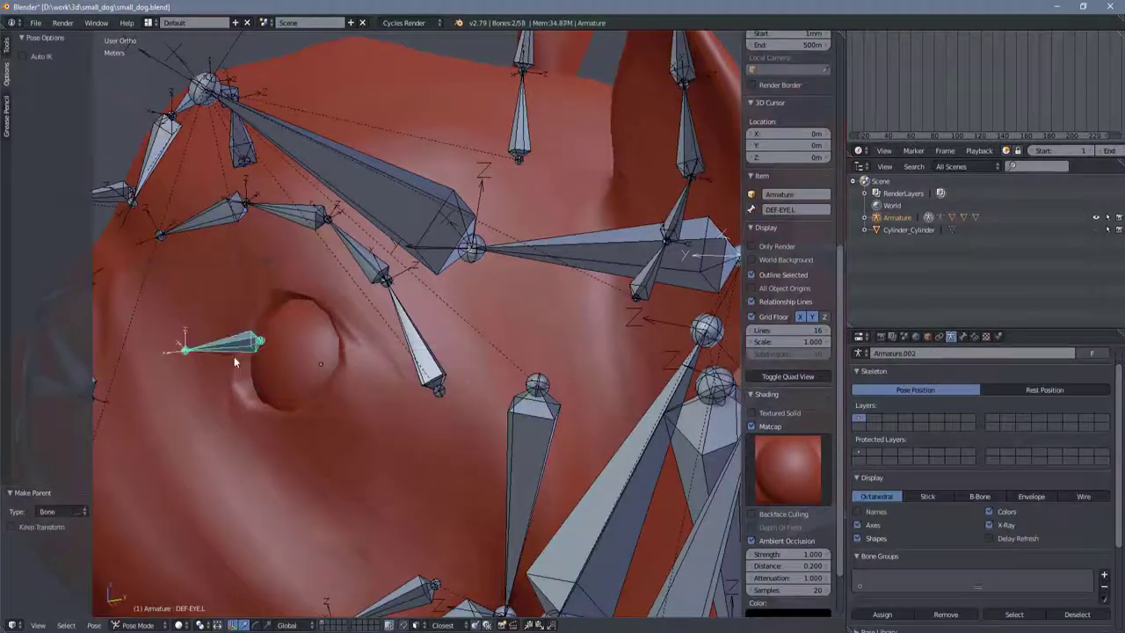
pyautogui.moveTo(233, 356)
pyautogui.mouseDown(button='middle')
pyautogui.moveTo(503, 402)
pyautogui.moveTo(677, 220)
pyautogui.moveTo(484, 297)
pyautogui.mouseUp(button='middle')
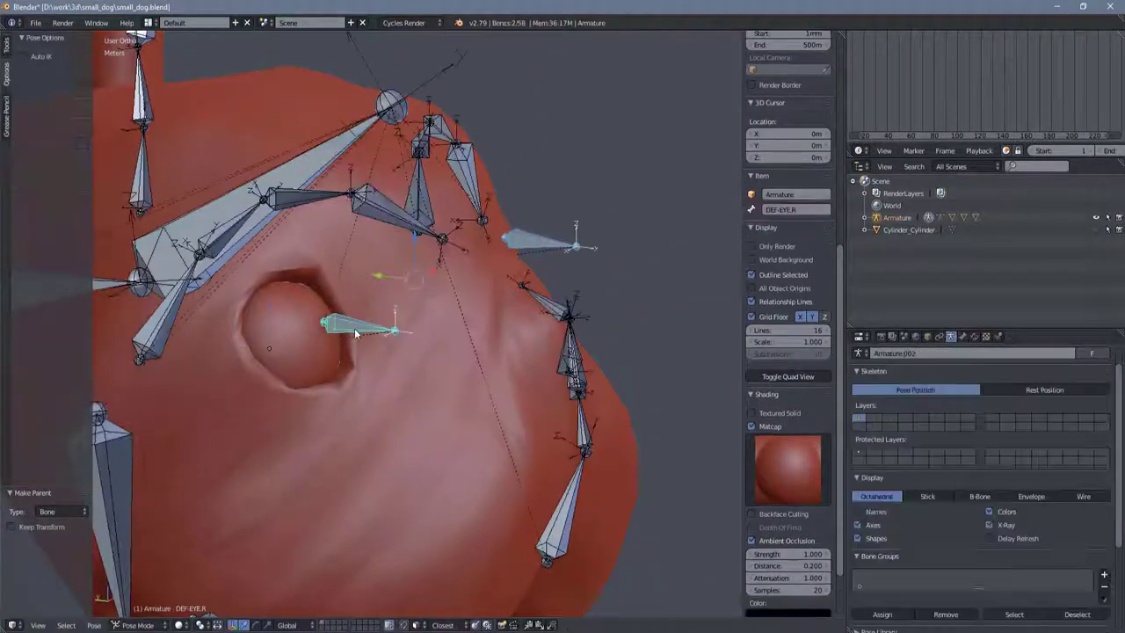
pyautogui.rightClick(355, 334)
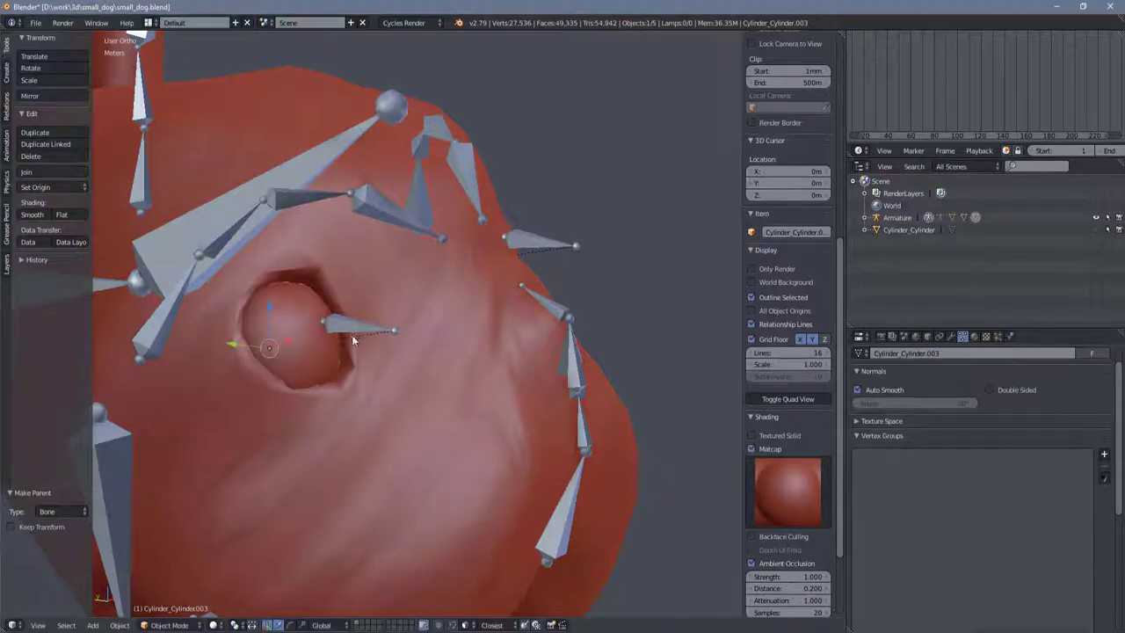
# Step: Inspect the weights of DEF-EYE.R, DEF-LEG-BACK01.L, DEF-TAIL.000 and finally the left eye bone
pyautogui.hotkey('ctrl', 'Tab')
pyautogui.rightClick(342, 327)
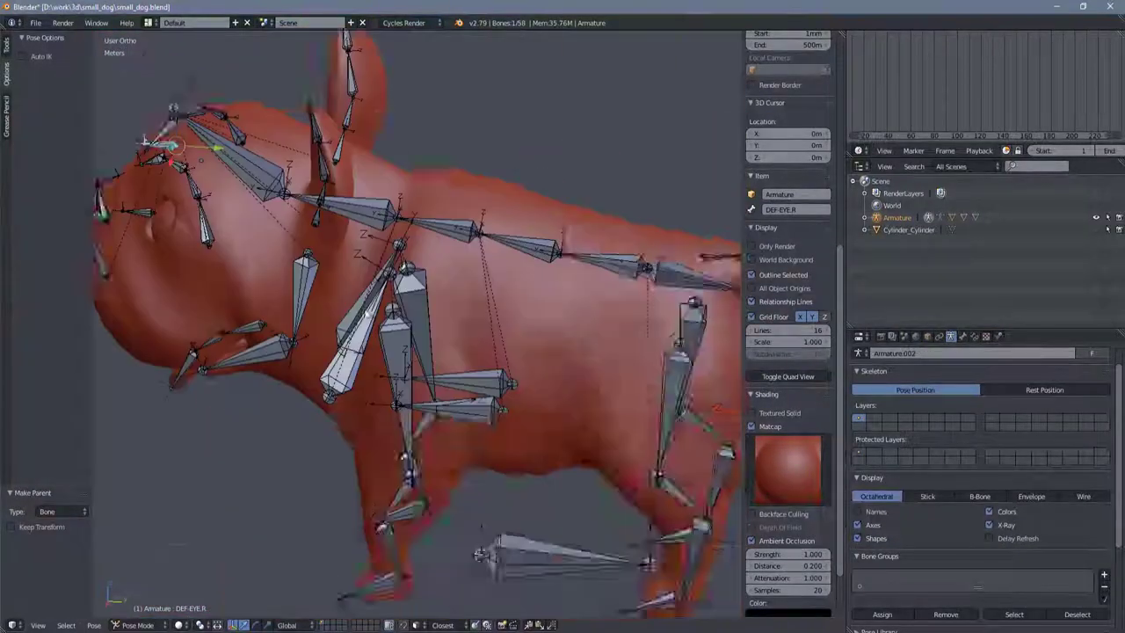
pyautogui.moveTo(607, 316)
pyautogui.mouseDown(button='middle')
pyautogui.moveTo(536, 404)
pyautogui.moveTo(446, 270)
pyautogui.moveTo(562, 290)
pyautogui.mouseUp(button='middle')
pyautogui.keyDown('ctrl'); pyautogui.rightClick(536, 404); pyautogui.keyUp('ctrl')
pyautogui.keyDown('ctrl'); pyautogui.rightClick(580, 283); pyautogui.keyUp('ctrl')
pyautogui.scroll(4, 569, 325)
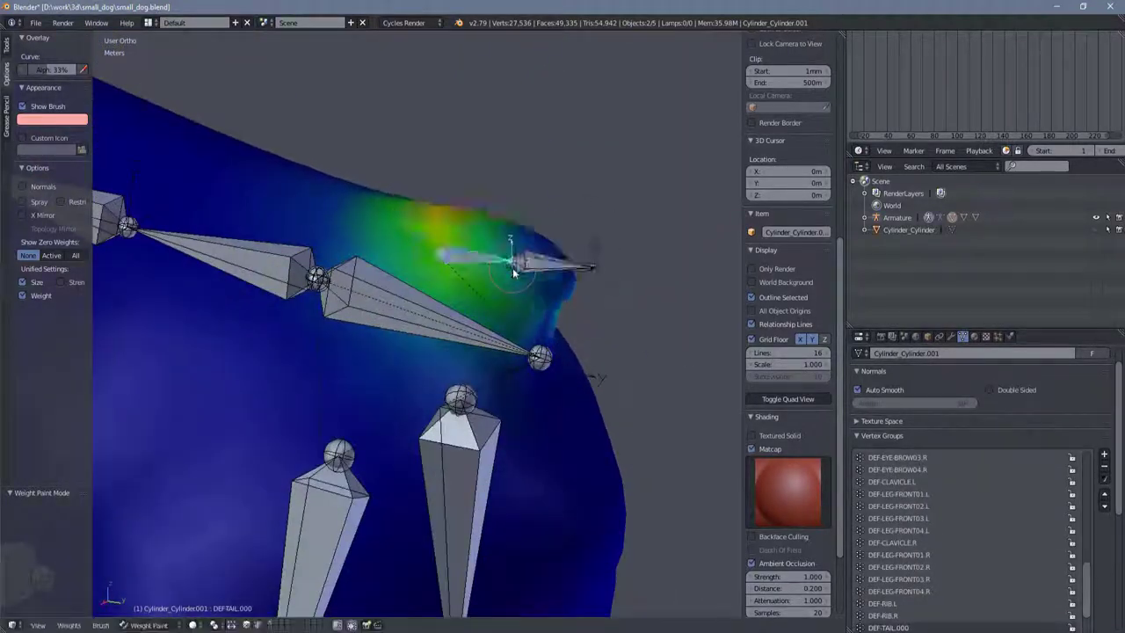
pyautogui.scroll(-4, 569, 327)
pyautogui.keyDown('ctrl'); pyautogui.rightClick(536, 329); pyautogui.keyUp('ctrl')
pyautogui.moveTo(536, 329)
pyautogui.mouseDown(button='middle')
pyautogui.moveTo(515, 332)
pyautogui.moveTo(547, 322)
pyautogui.moveTo(176, 237)
pyautogui.moveTo(270, 318)
pyautogui.mouseUp(button='middle')
pyautogui.scroll(4, 176, 237)
pyautogui.keyDown('ctrl'); pyautogui.rightClick(169, 235); pyautogui.keyUp('ctrl')
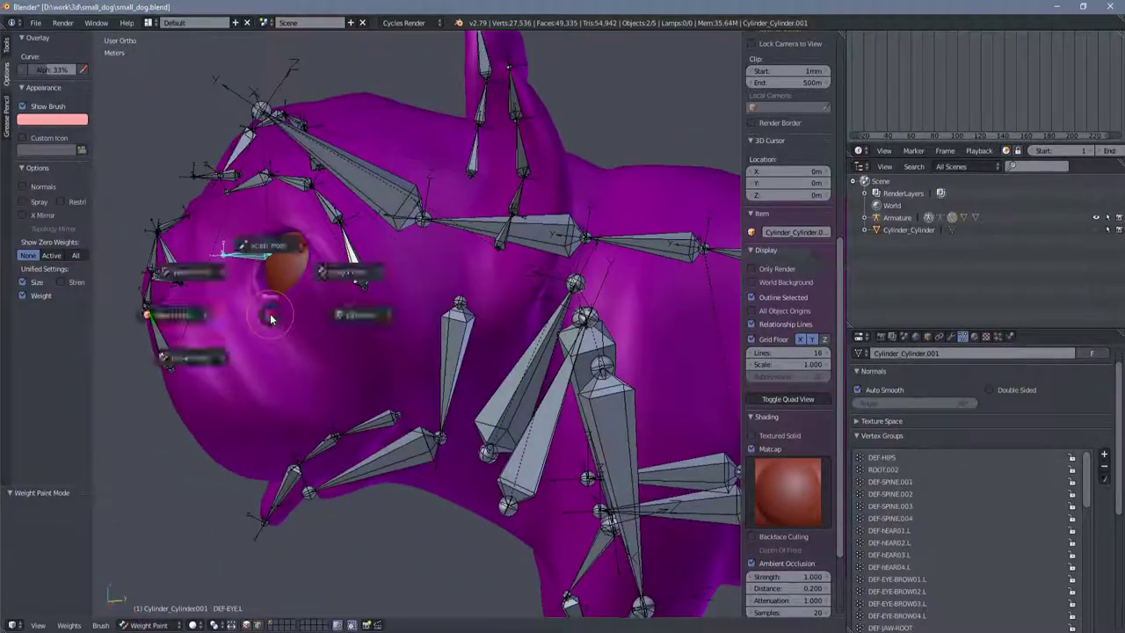
# Step: In armature Edit Mode, disable Deform on the selected bones and re-enable it for ROOT
pyautogui.click(238, 269)
pyautogui.moveTo(238, 269); pyautogui.dragTo(269, 239, button='middle')
pyautogui.press('Tab')
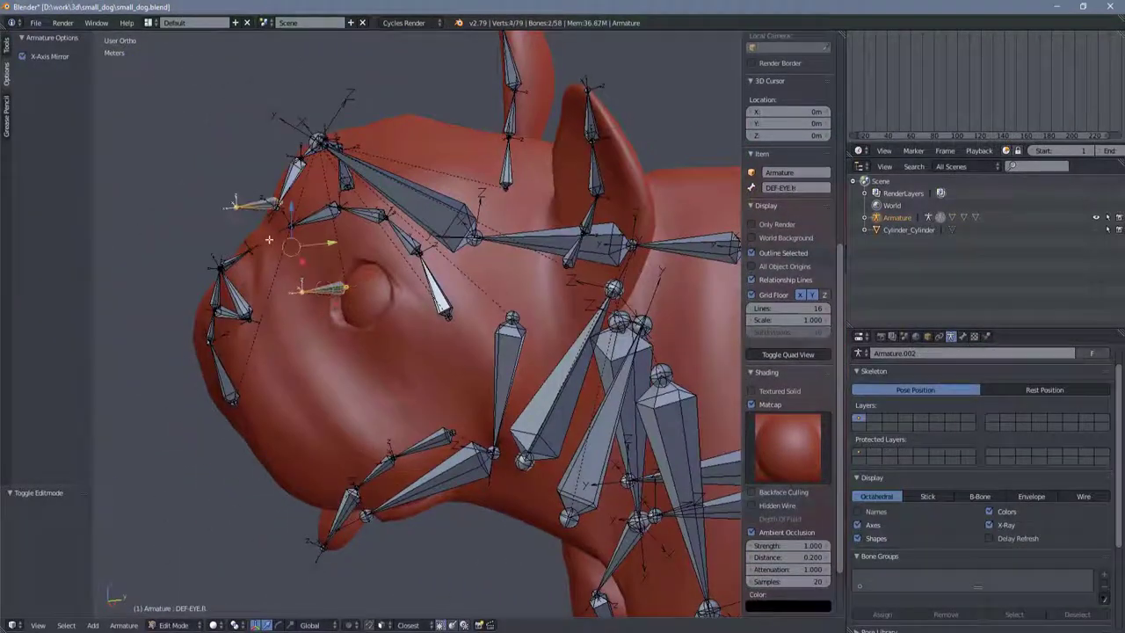
pyautogui.hotkey('shift', 'w')
pyautogui.click(409, 259)
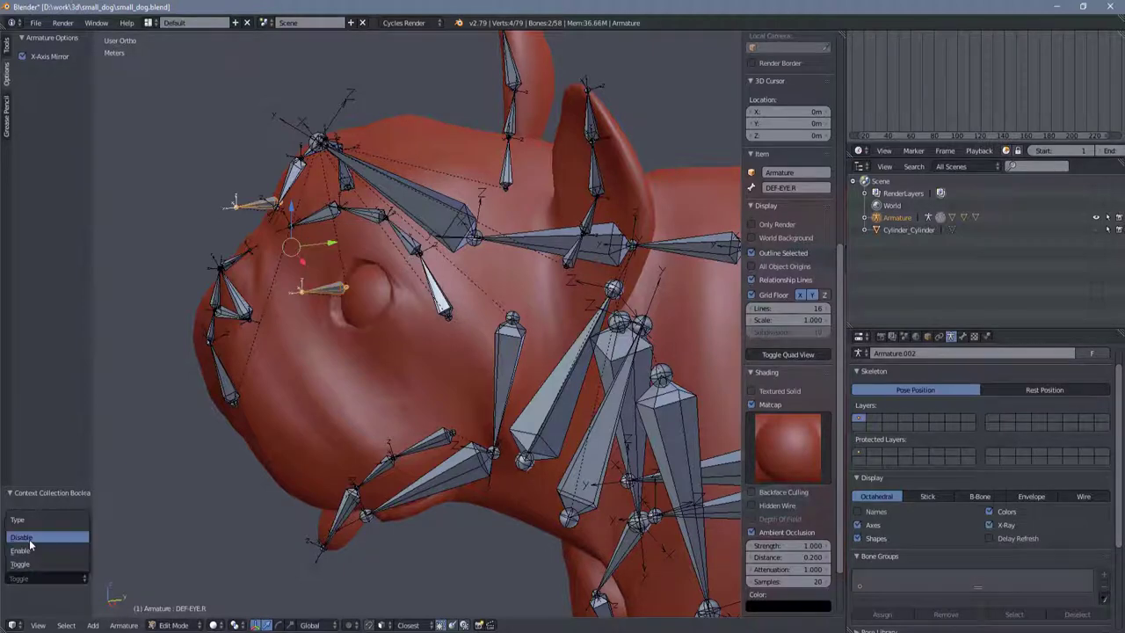
pyautogui.click(26, 537)
pyautogui.moveTo(369, 290); pyautogui.dragTo(486, 367, button='middle')
pyautogui.click(47, 578)
pyautogui.click(70, 531)
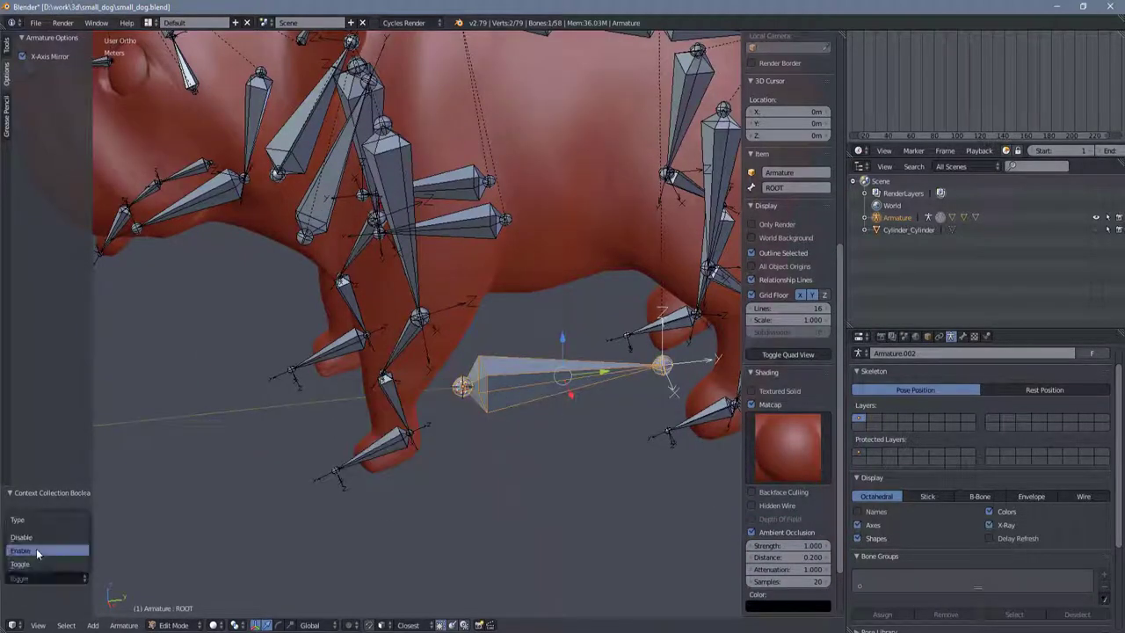
pyautogui.click(36, 550)
pyautogui.scroll(-4, 418, 333)
pyautogui.press('Tab')
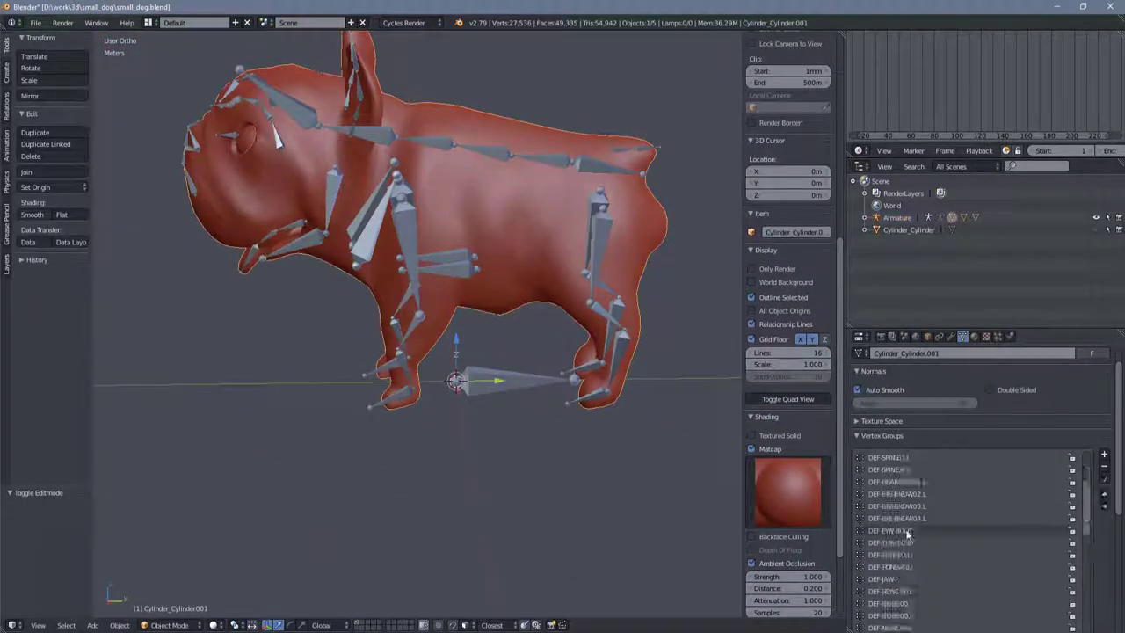
# Step: Scroll through the dog mesh's Vertex Groups list
pyautogui.scroll(-3, 974, 416)
pyautogui.scroll(-2, 950, 519)
pyautogui.scroll(-2, 949, 518)
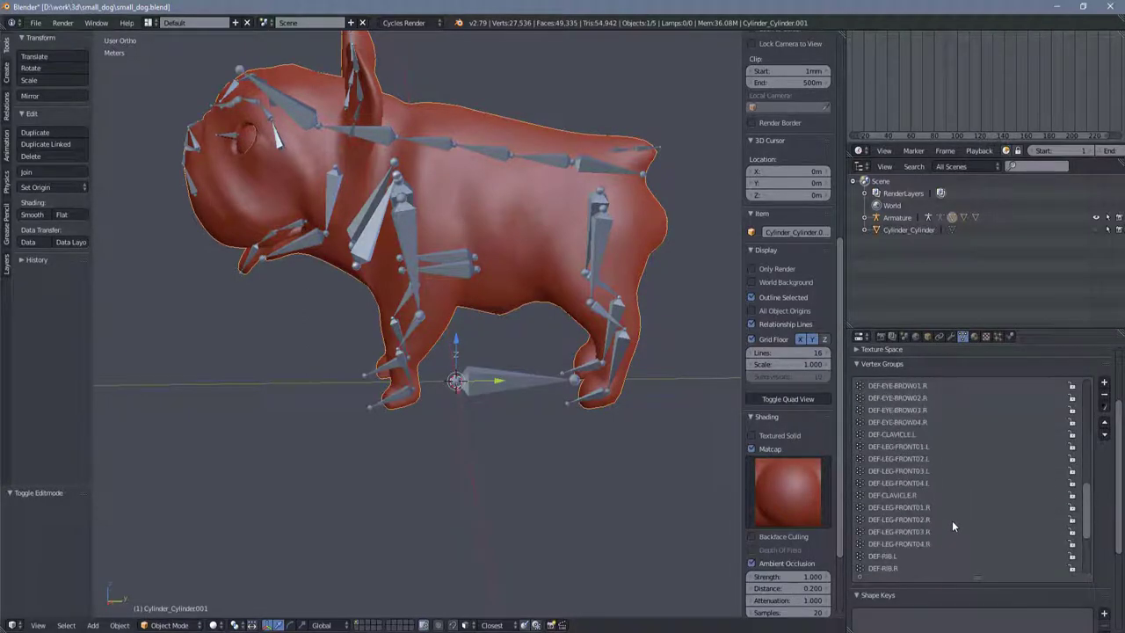
pyautogui.scroll(-3, 952, 520)
pyautogui.scroll(-3, 952, 520)
pyautogui.scroll(-2, 951, 521)
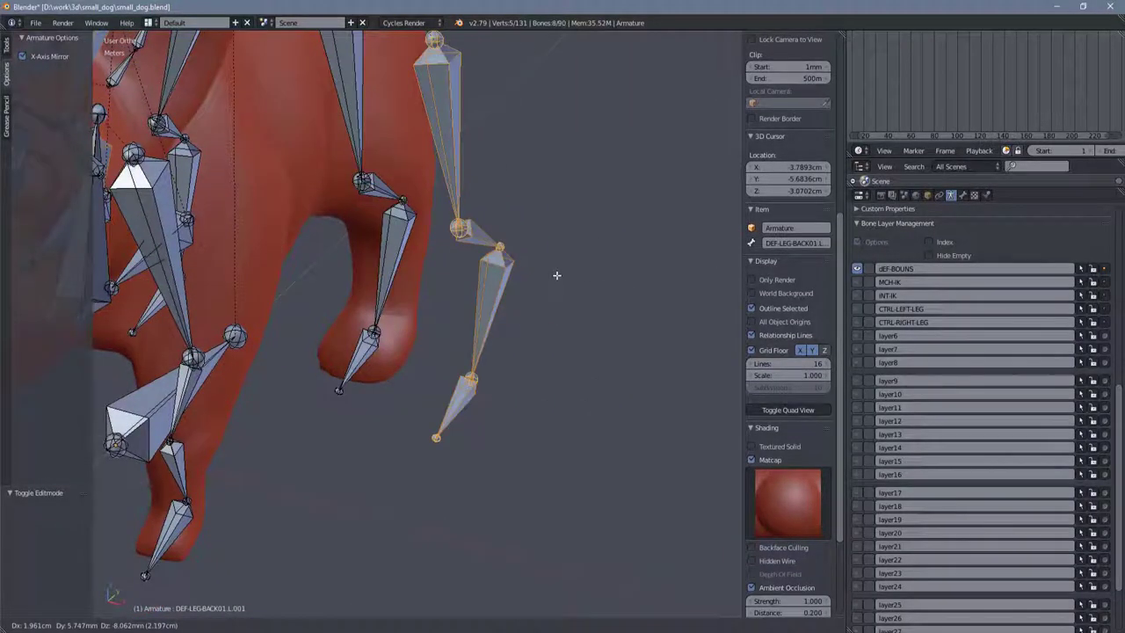
# Step: Place the duplicated leg chains beside the dog and rename the top copy MCH-LEG-IK-BACK01.R
pyautogui.click(556, 275)
pyautogui.keyDown('shift'); pyautogui.moveTo(556, 275); pyautogui.dragTo(399, 326, button='middle'); pyautogui.keyUp('shift')
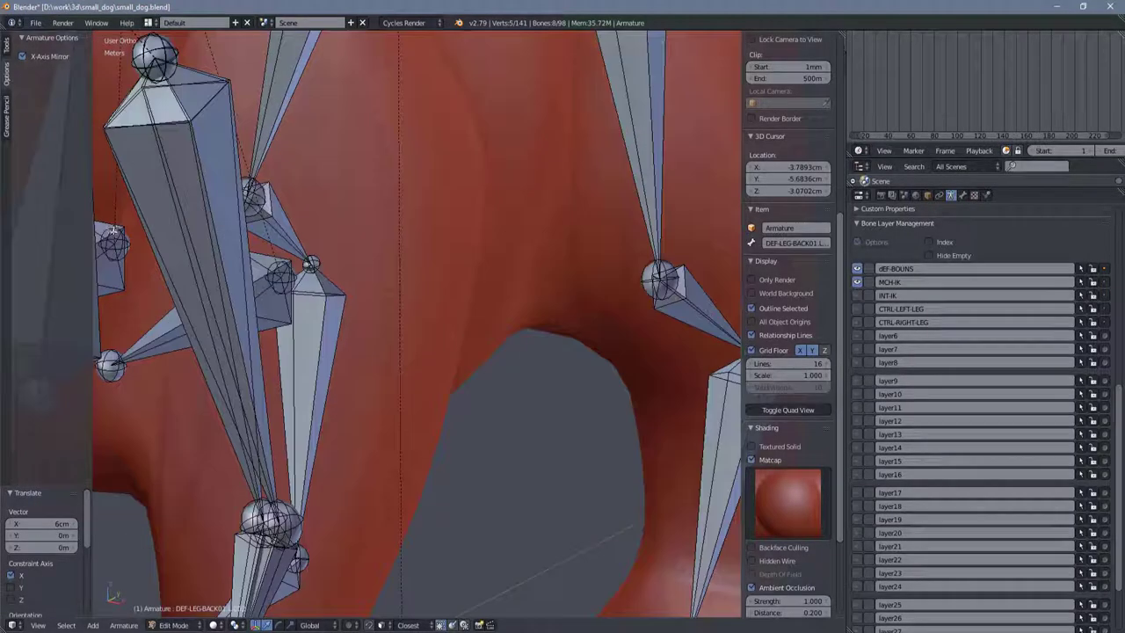
pyautogui.rightClick(158, 255)
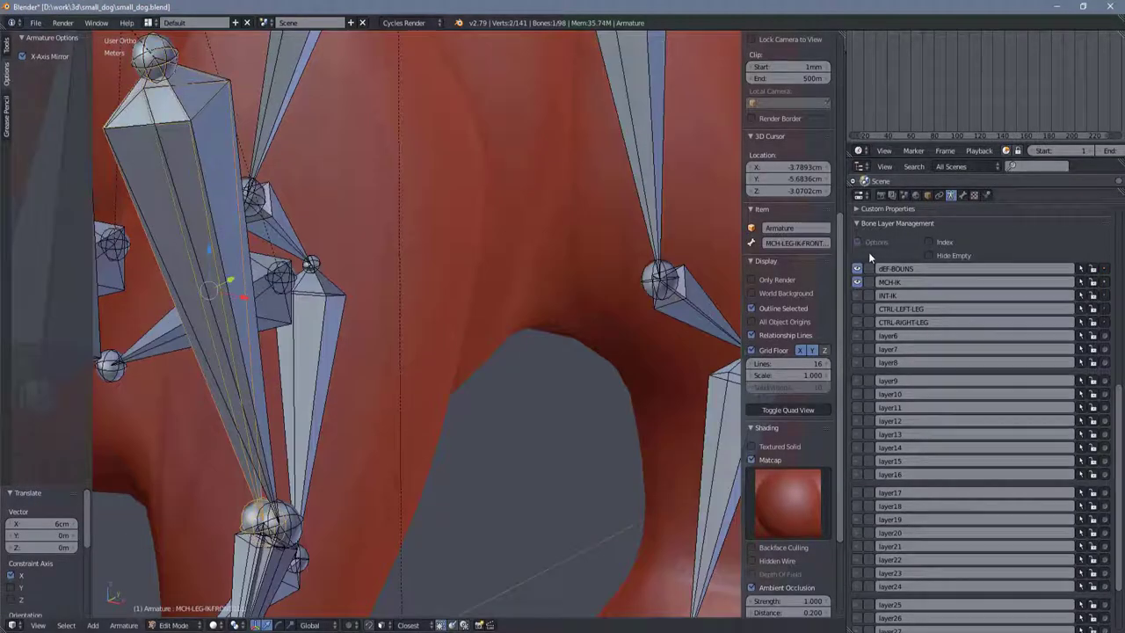
pyautogui.click(962, 194)
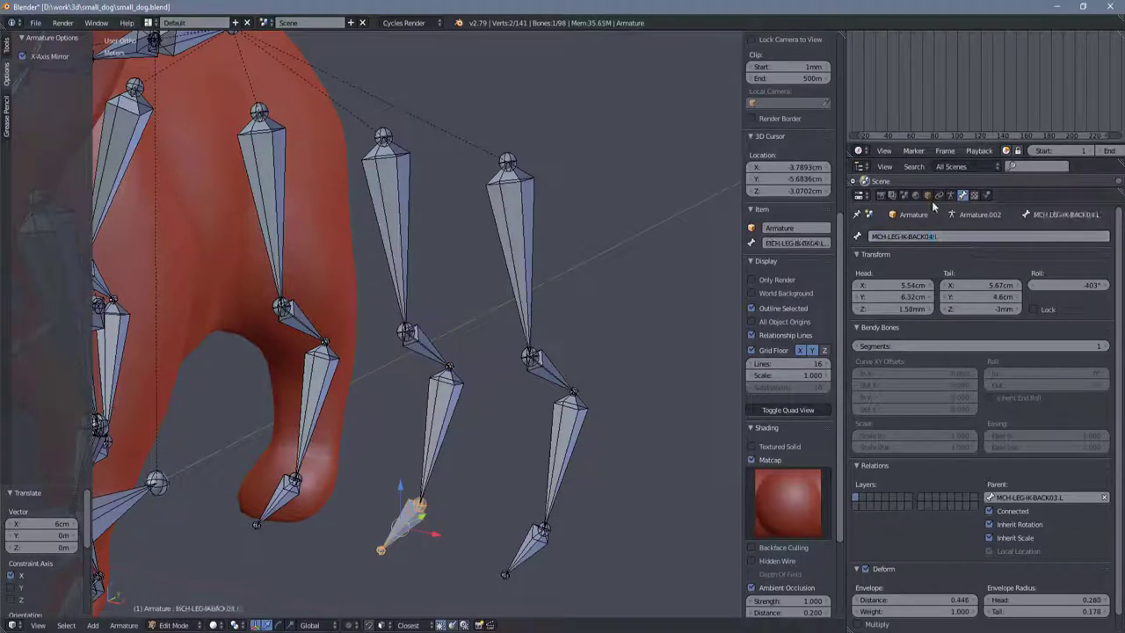
pyautogui.moveTo(587, 253); pyautogui.dragTo(701, 590, button='middle')
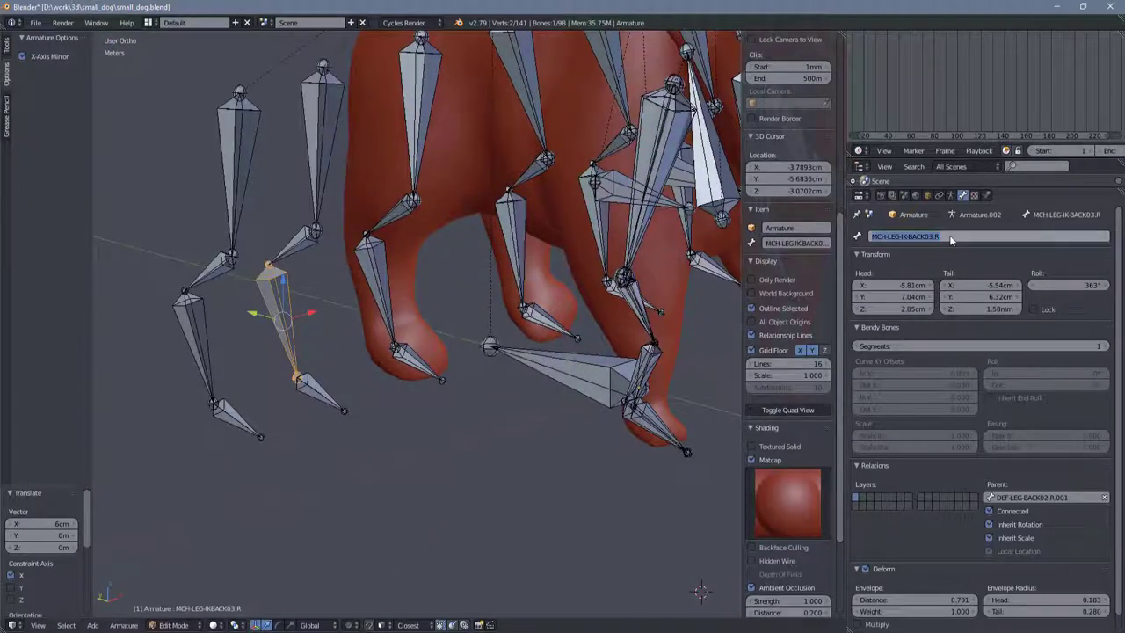
pyautogui.press('[')
pyautogui.press('[')
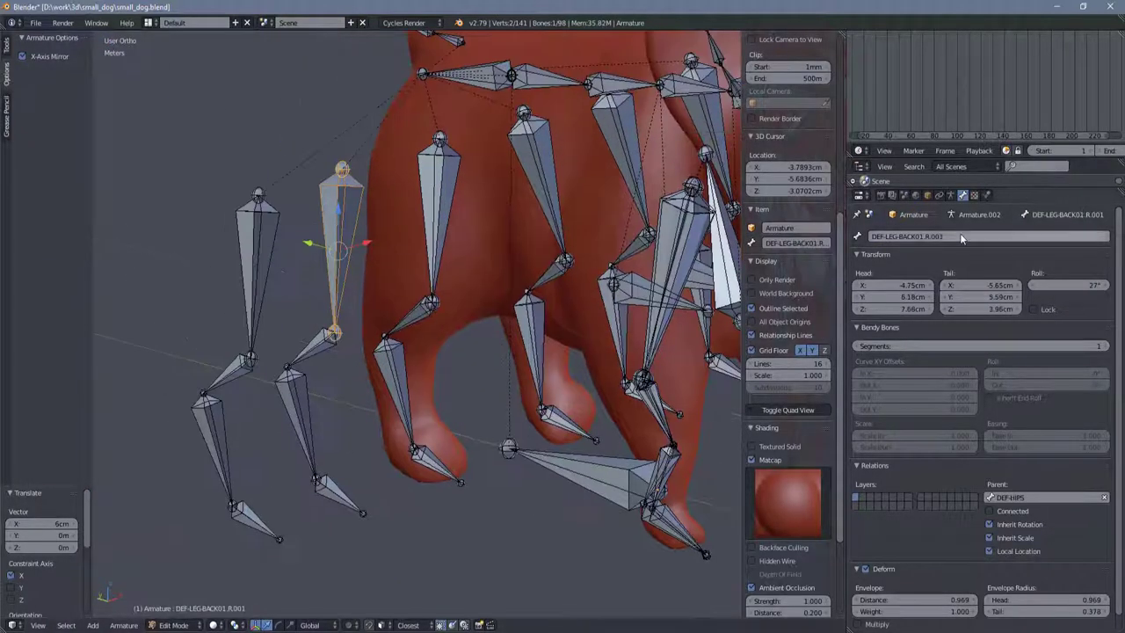
pyautogui.press('Return')
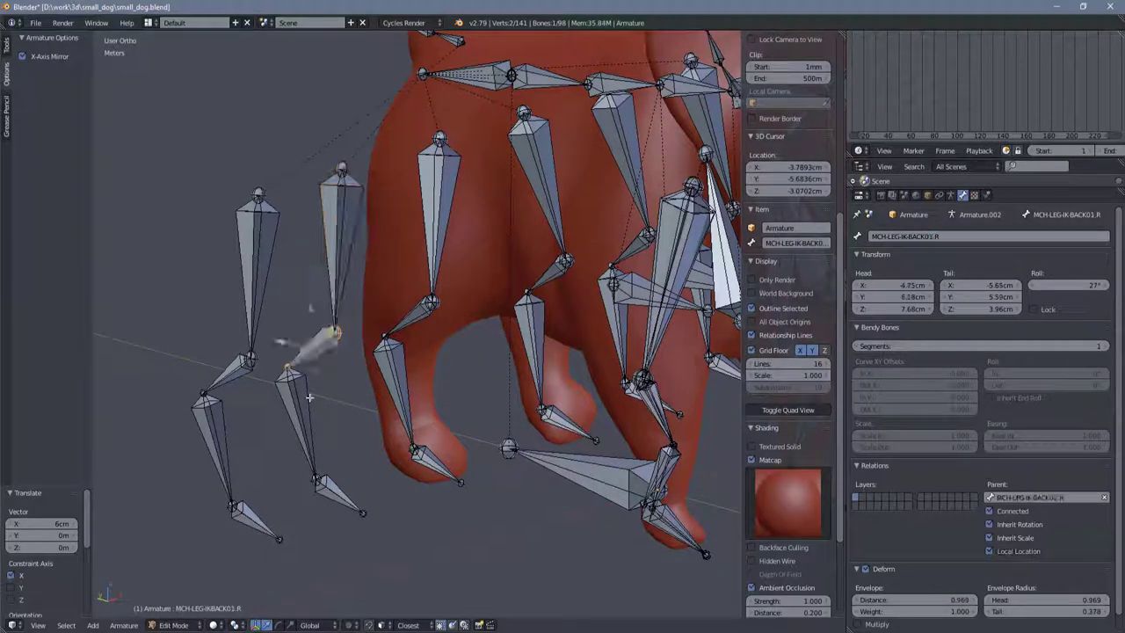
# Step: Show the INT-IK bone layer in the armature's layer settings
pyautogui.moveTo(323, 490); pyautogui.dragTo(630, 341, button='middle')
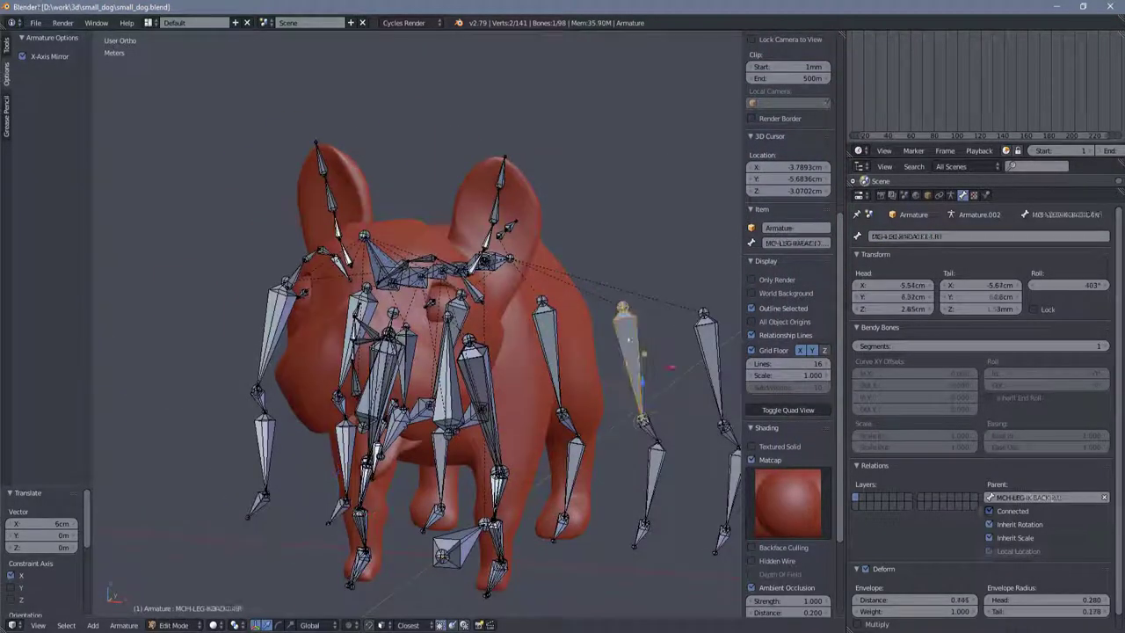
pyautogui.moveTo(611, 547); pyautogui.dragTo(376, 482, button='middle')
pyautogui.click(950, 195)
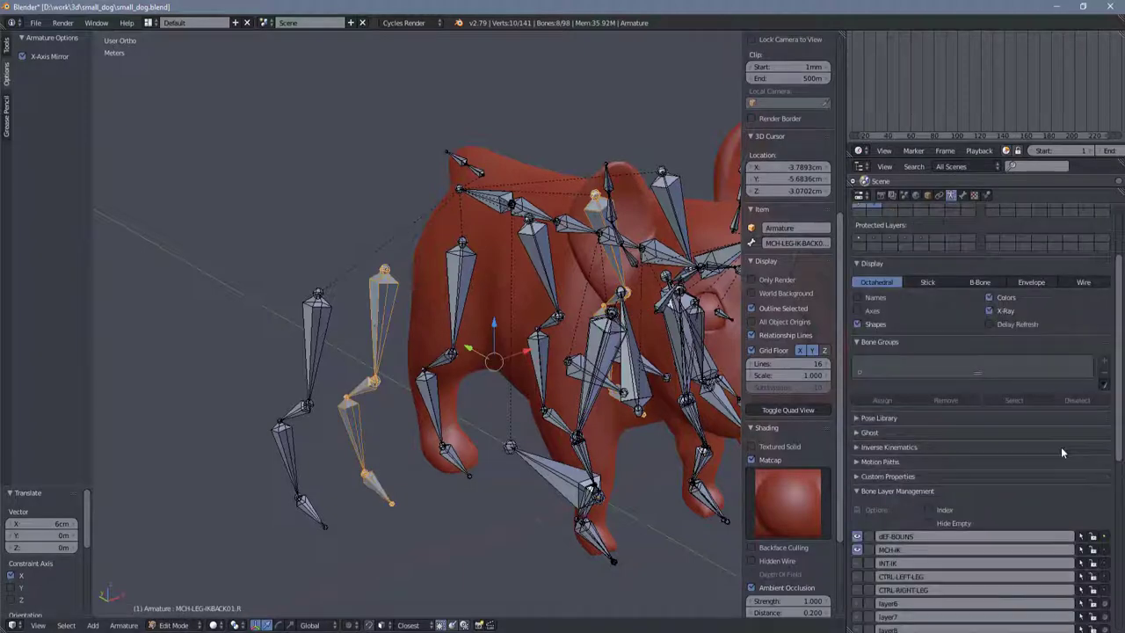
pyautogui.click(857, 490)
pyautogui.scroll(5, 615, 490)
pyautogui.moveTo(615, 490)
pyautogui.mouseDown(button='middle')
pyautogui.moveTo(572, 333)
pyautogui.moveTo(583, 596)
pyautogui.mouseUp(button='middle')
pyautogui.scroll(-3, 583, 596)
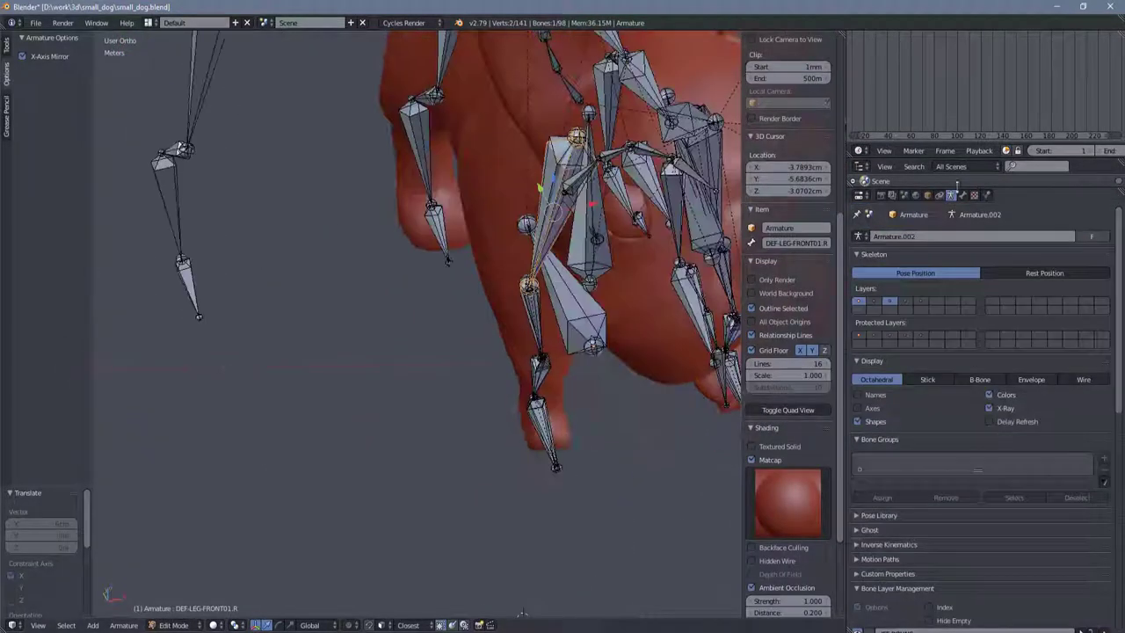
# Step: Check the intermediate leg bones, from INT-LEG-FRONT01.R down the right back leg
pyautogui.click(962, 194)
pyautogui.moveTo(389, 296)
pyautogui.mouseDown(button='middle')
pyautogui.moveTo(423, 352)
pyautogui.moveTo(512, 273)
pyautogui.mouseUp(button='middle')
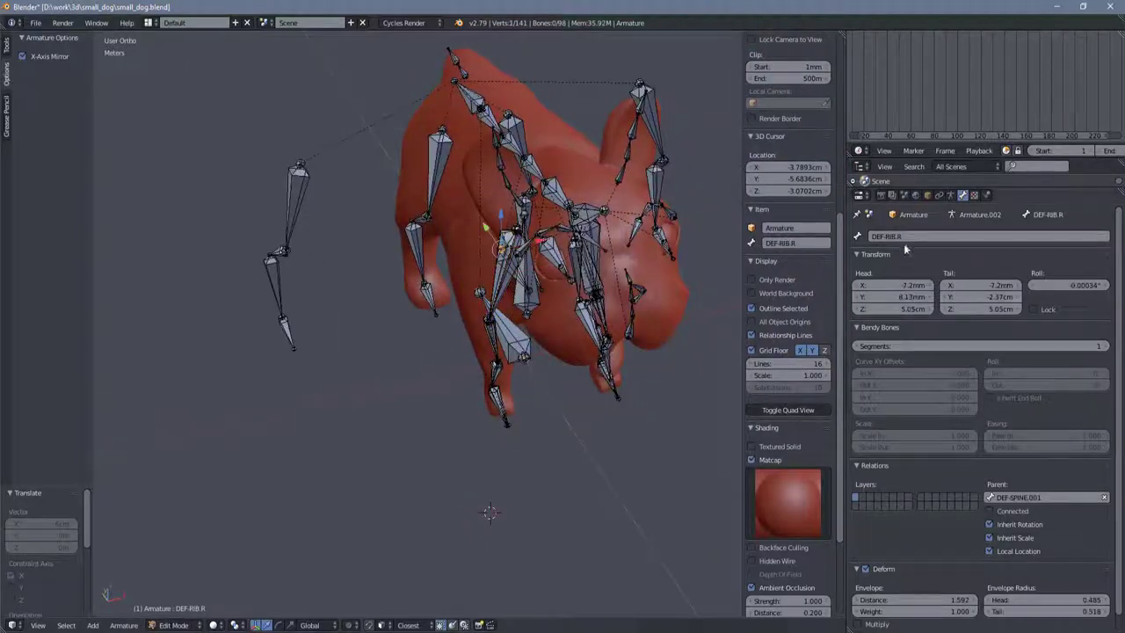
pyautogui.scroll(4, 525, 231)
pyautogui.scroll(3, 524, 231)
pyautogui.rightClick(525, 231)
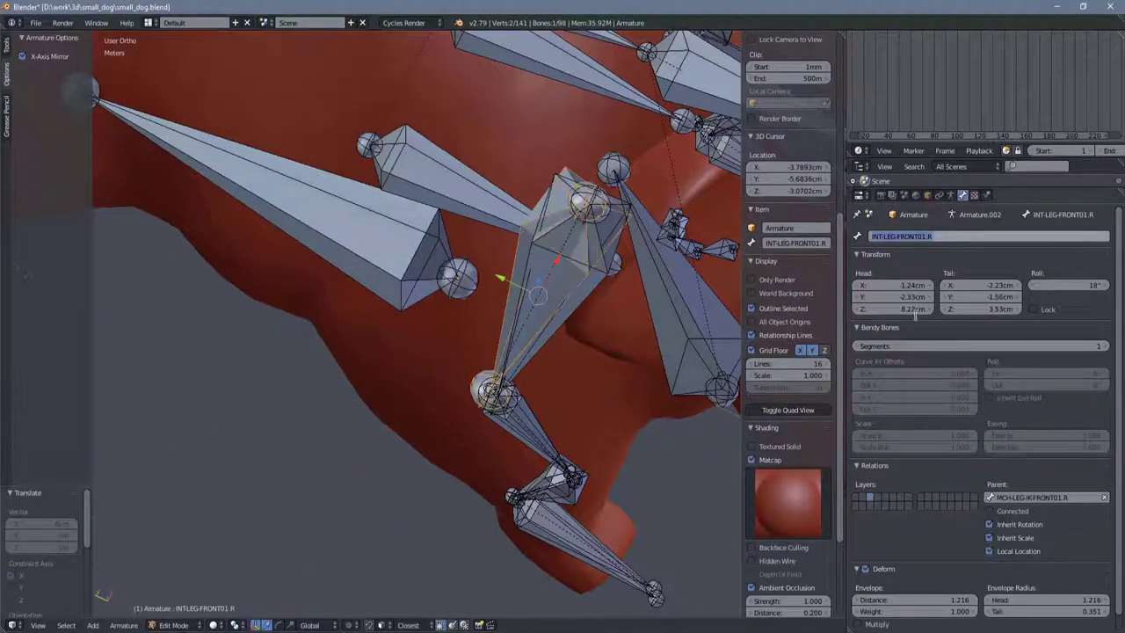
pyautogui.scroll(-3, 469, 401)
pyautogui.rightClick(469, 402)
pyautogui.scroll(4, 550, 259)
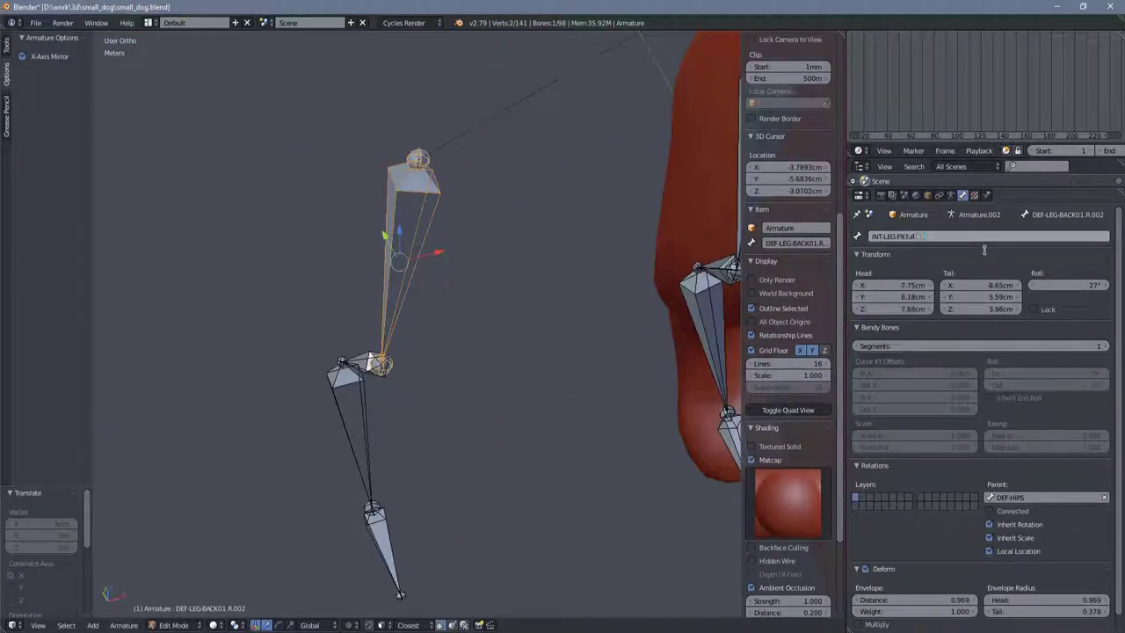
pyautogui.press('Escape')
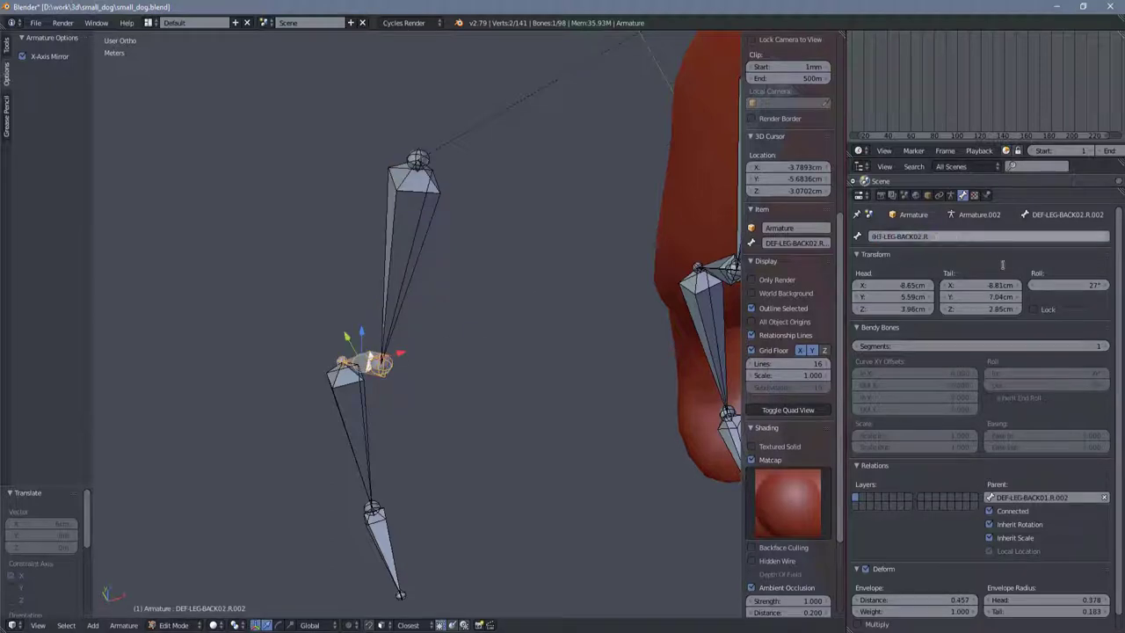
pyautogui.press(']')
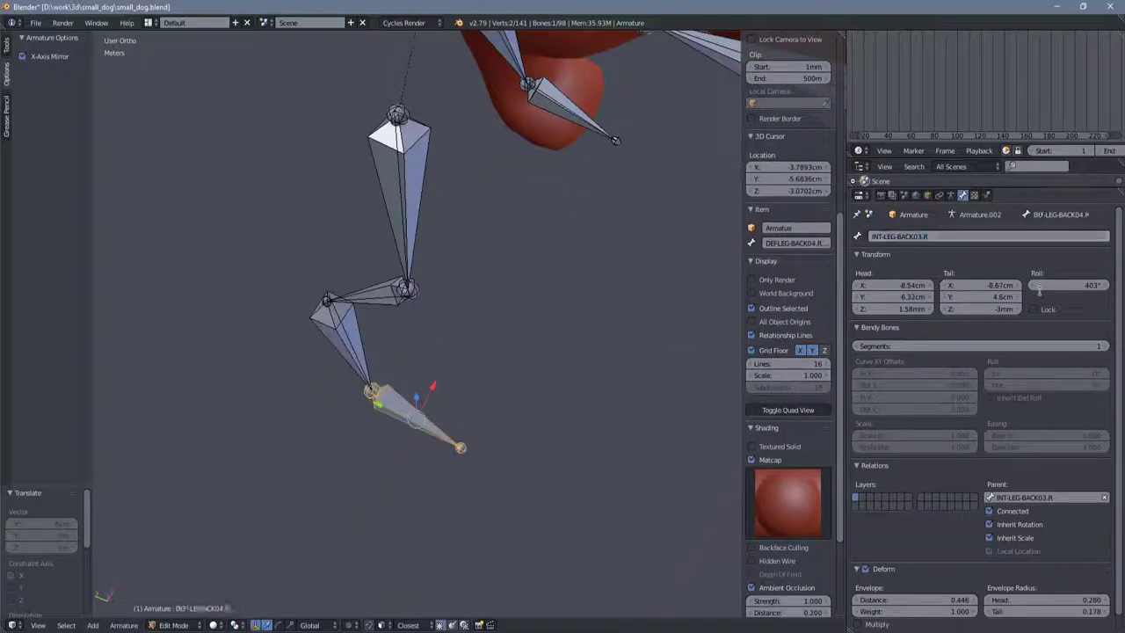
# Step: Select all linked bones of the back-leg chain and review their bone layers
pyautogui.keyDown('shift'); pyautogui.moveTo(514, 379); pyautogui.dragTo(432, 508, button='middle'); pyautogui.keyUp('shift')
pyautogui.click(413, 264)
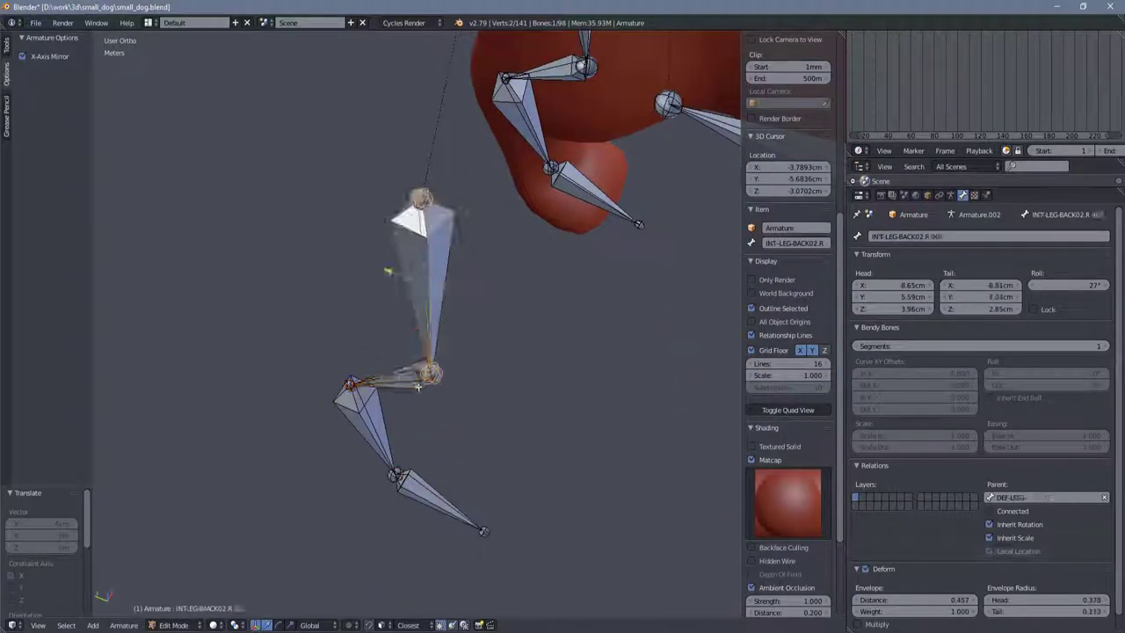
pyautogui.hotkey('ctrl', 'l')
pyautogui.click(951, 194)
pyautogui.scroll(-10, 967, 396)
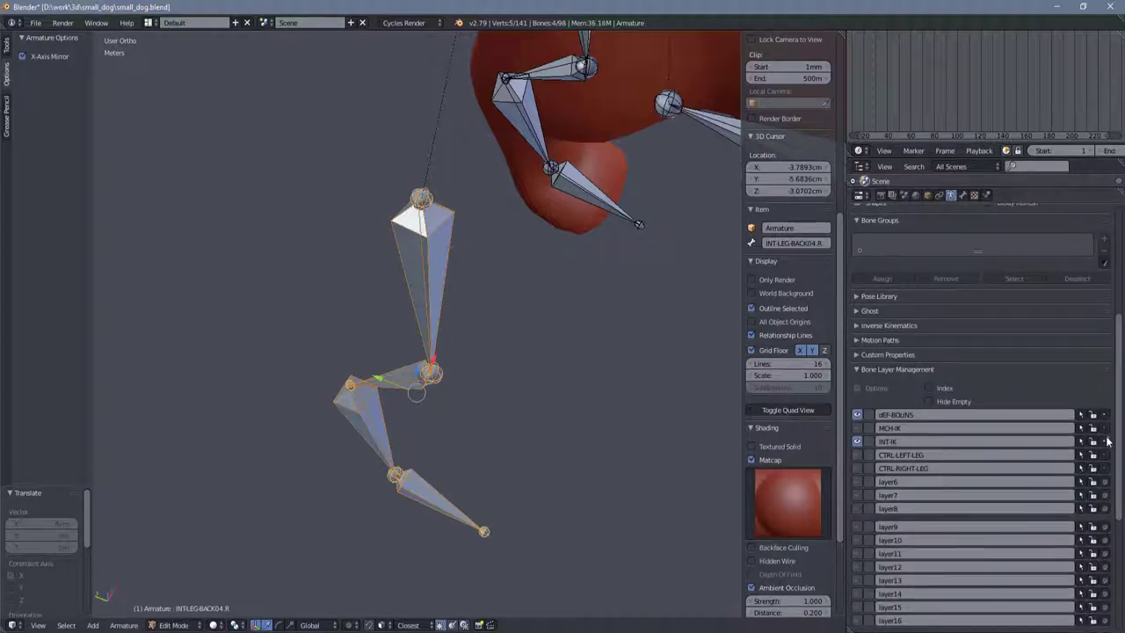
pyautogui.click(1105, 441)
pyautogui.scroll(8, 993, 375)
pyautogui.hotkey('ctrl', 'Tab')
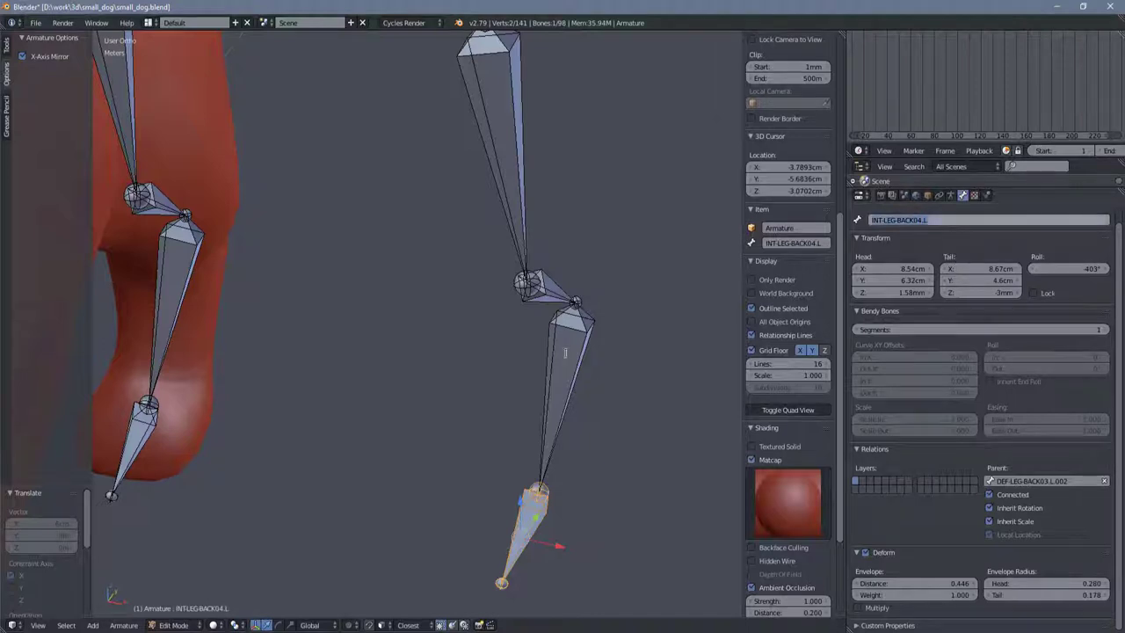
# Step: Rename the top bone of the left back-leg copy to INT-LEG-BACK01.L
pyautogui.rightClick(565, 353)
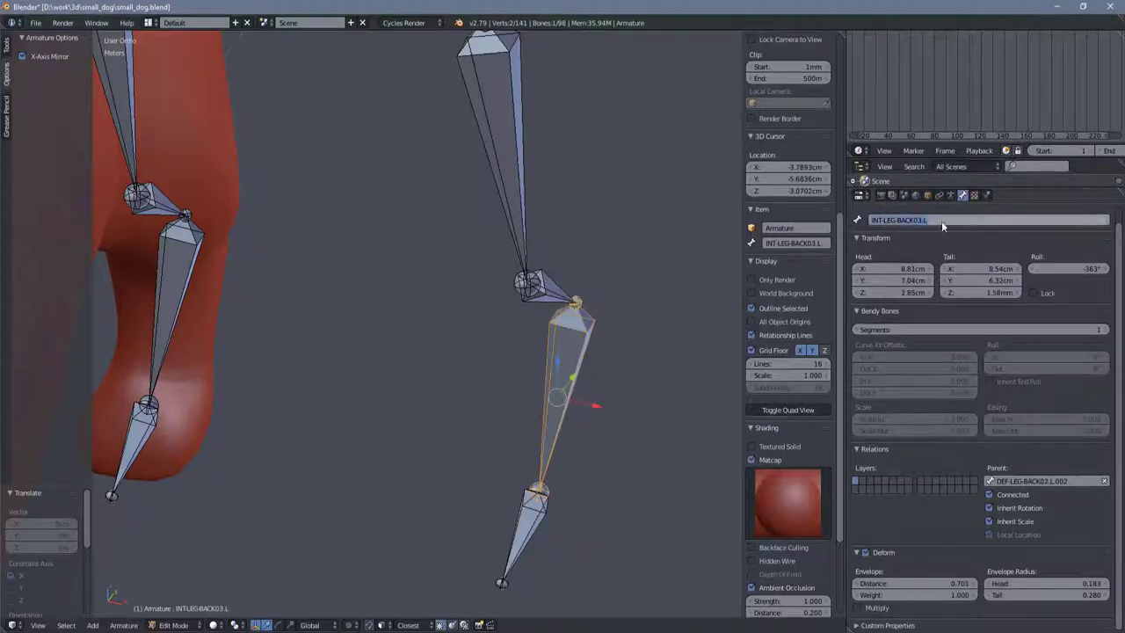
pyautogui.rightClick(549, 290)
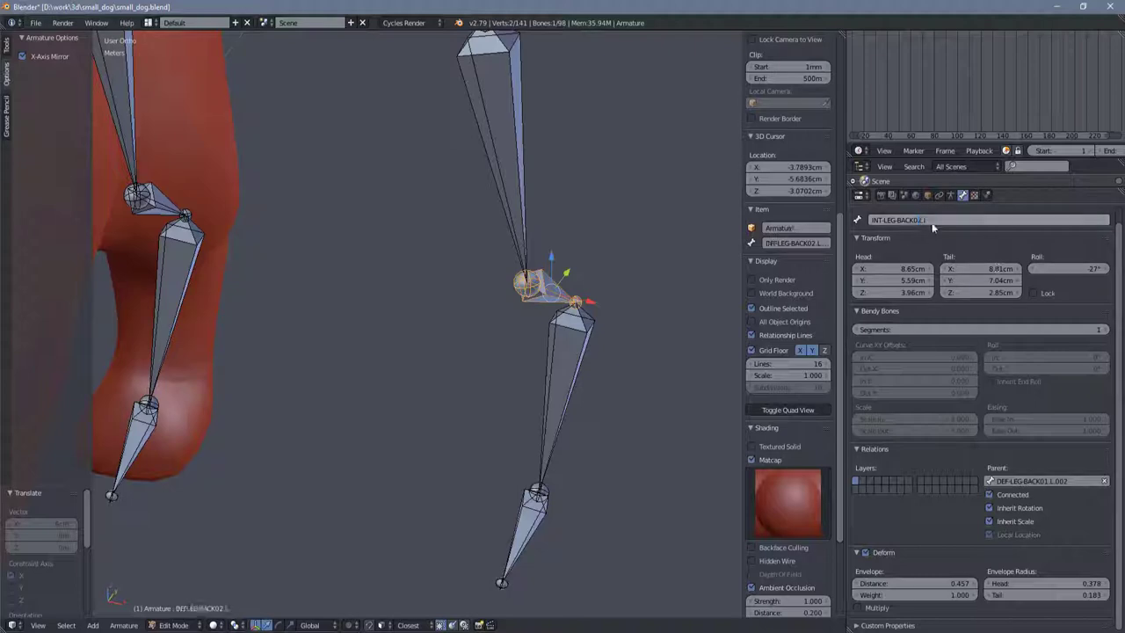
pyautogui.press('[')
pyautogui.press('Return')
pyautogui.scroll(-5, 395, 308)
pyautogui.click(950, 196)
# Step: Hide the INT-IK bone layer, show the MCH-IK layer and deselect all bones
pyautogui.scroll(-5, 879, 413)
pyautogui.click(857, 417)
pyautogui.click(857, 404)
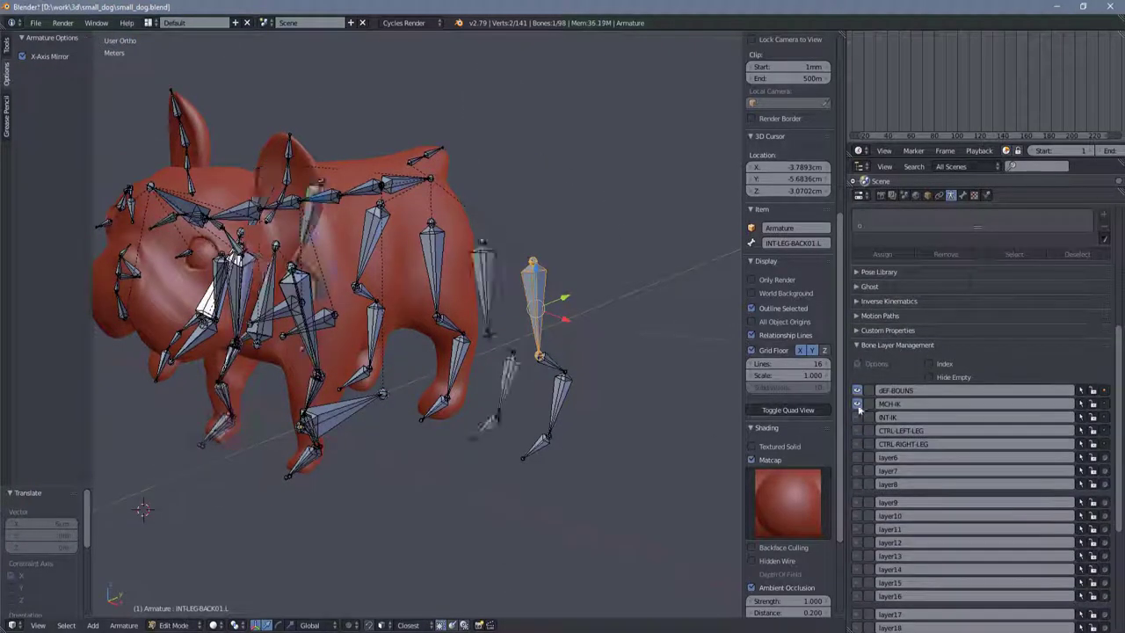
pyautogui.scroll(4, 557, 439)
pyautogui.press('a')
pyautogui.scroll(3, 633, 395)
pyautogui.scroll(-5, 678, 400)
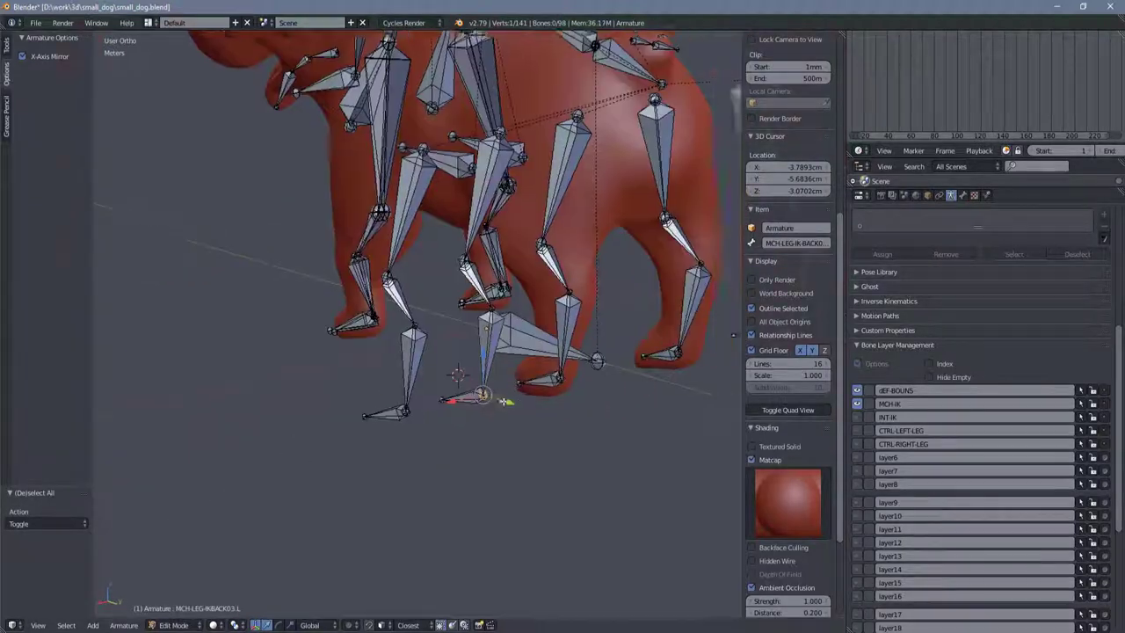
pyautogui.scroll(3, 371, 389)
pyautogui.scroll(-2, 414, 377)
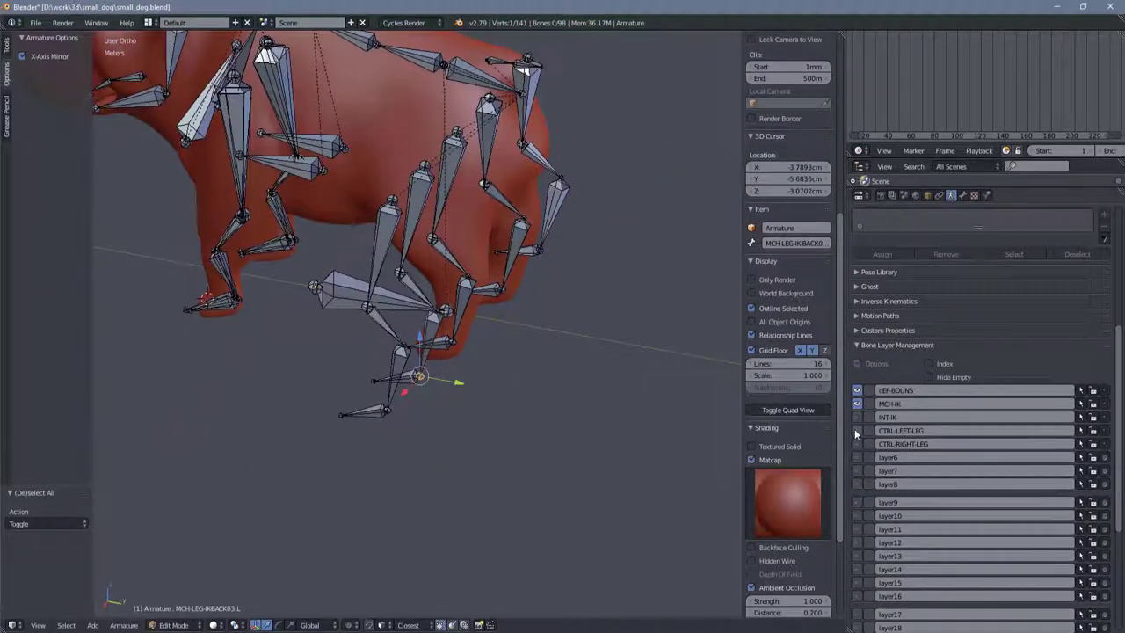
pyautogui.scroll(2, 414, 348)
pyautogui.scroll(2, 414, 348)
# Step: Duplicate the IK foot bone and clear the copy's parent
pyautogui.hotkey('shift', 'd')
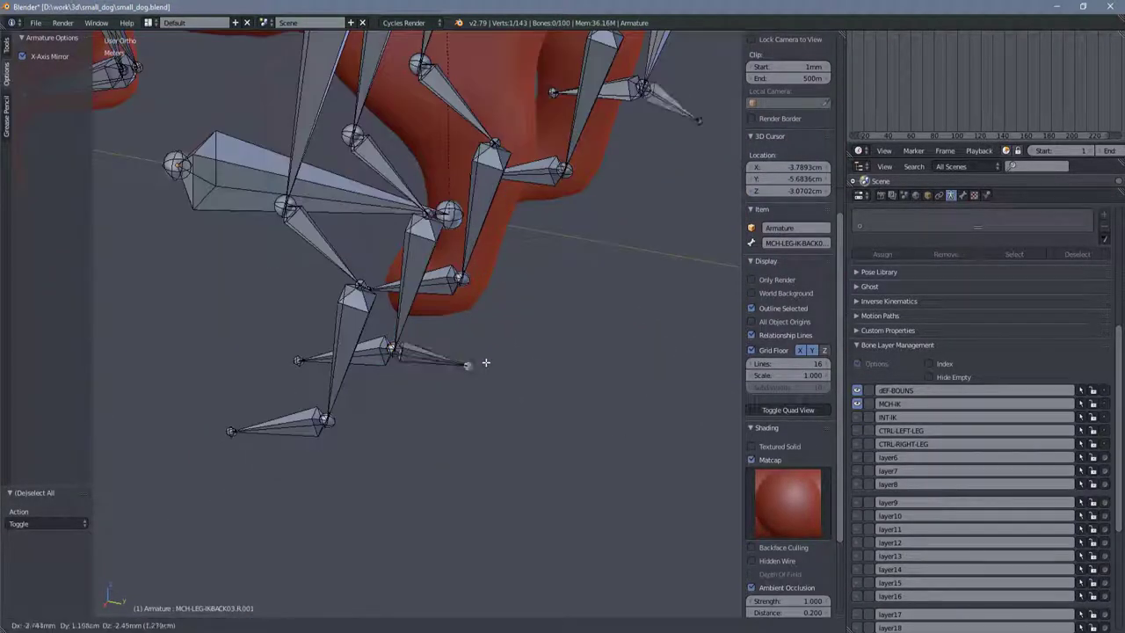
pyautogui.click(506, 372)
pyautogui.moveTo(505, 372)
pyautogui.mouseDown(button='middle')
pyautogui.moveTo(519, 369)
pyautogui.moveTo(448, 378)
pyautogui.moveTo(508, 411)
pyautogui.mouseUp(button='middle')
pyautogui.hotkey('alt', 'p')
pyautogui.click(447, 384)
# Step: Give the left hind leg's shin bone an Inverse Kinematics constraint with chain length 3
pyautogui.rightClick(474, 369)
pyautogui.hotkey('ctrl', 'Tab')
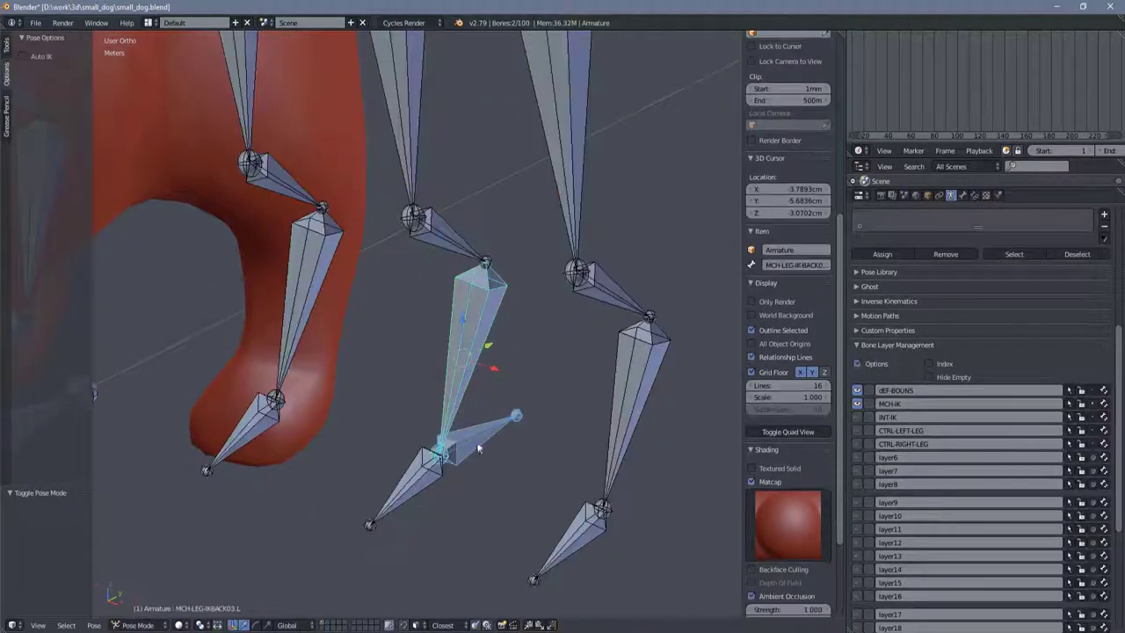
pyautogui.hotkey('ctrl', 'shift', 'c')
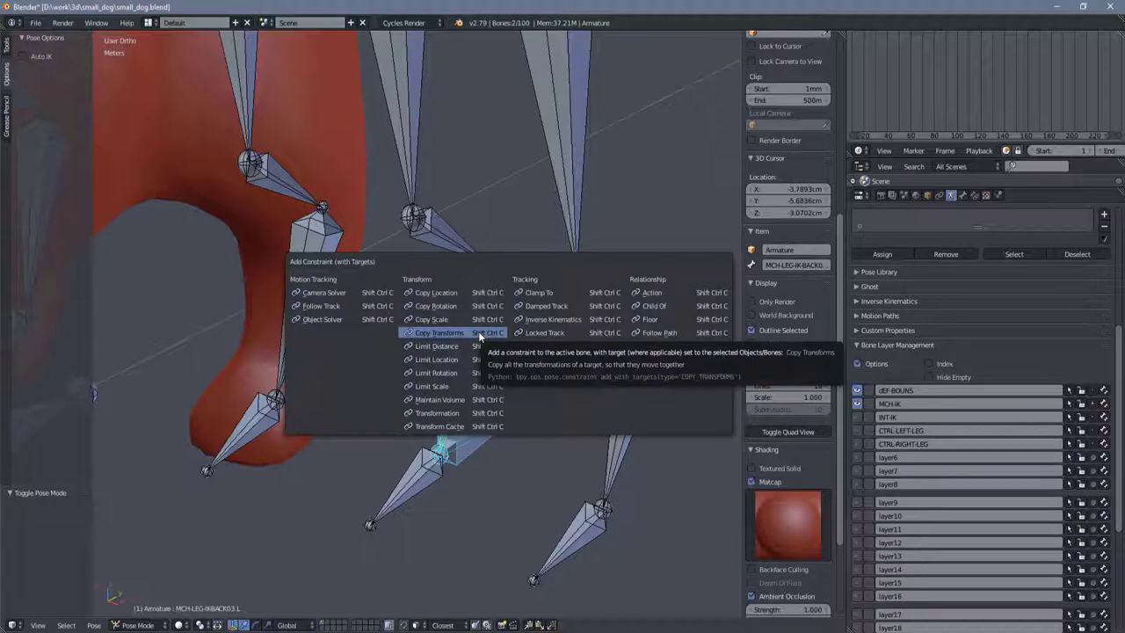
pyautogui.click(540, 319)
pyautogui.moveTo(538, 318)
pyautogui.mouseDown(button='middle')
pyautogui.moveTo(388, 390)
pyautogui.moveTo(493, 351)
pyautogui.mouseUp(button='middle')
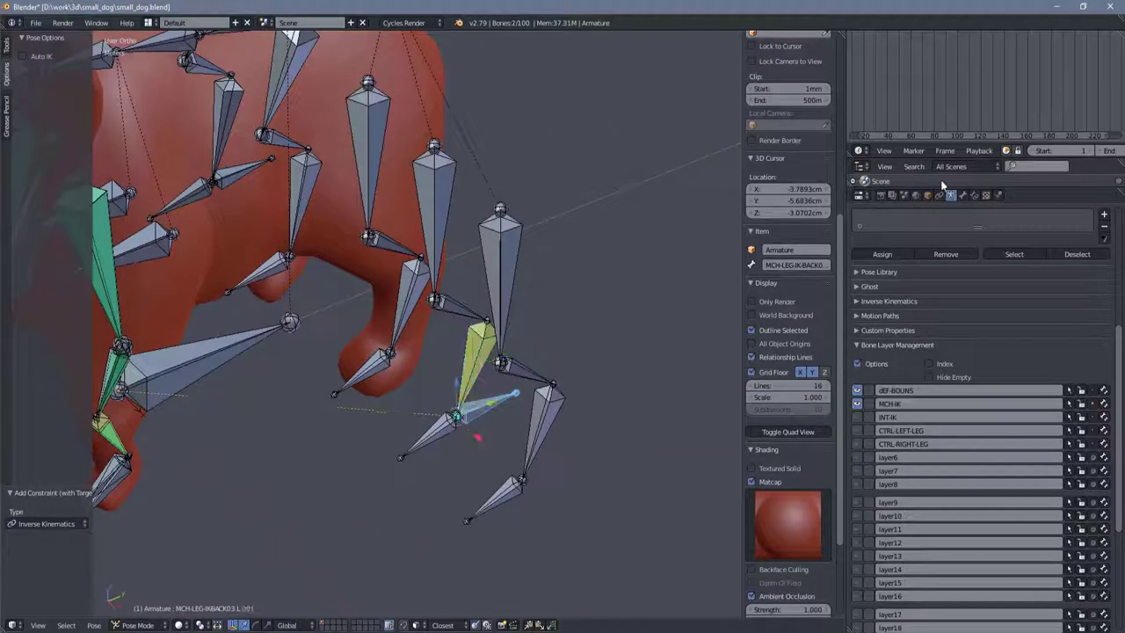
pyautogui.click(945, 204)
pyautogui.moveTo(610, 339)
pyautogui.mouseDown(button='middle')
pyautogui.moveTo(492, 429)
pyautogui.moveTo(428, 453)
pyautogui.moveTo(356, 453)
pyautogui.moveTo(510, 444)
pyautogui.mouseUp(button='middle')
# Step: Add an IK constraint to MCH-LEG-IK-BACK03.R targeting its duplicated foot bone
pyautogui.rightClick(427, 453)
pyautogui.press('g')
pyautogui.press('Escape')
pyautogui.rightClick(515, 448)
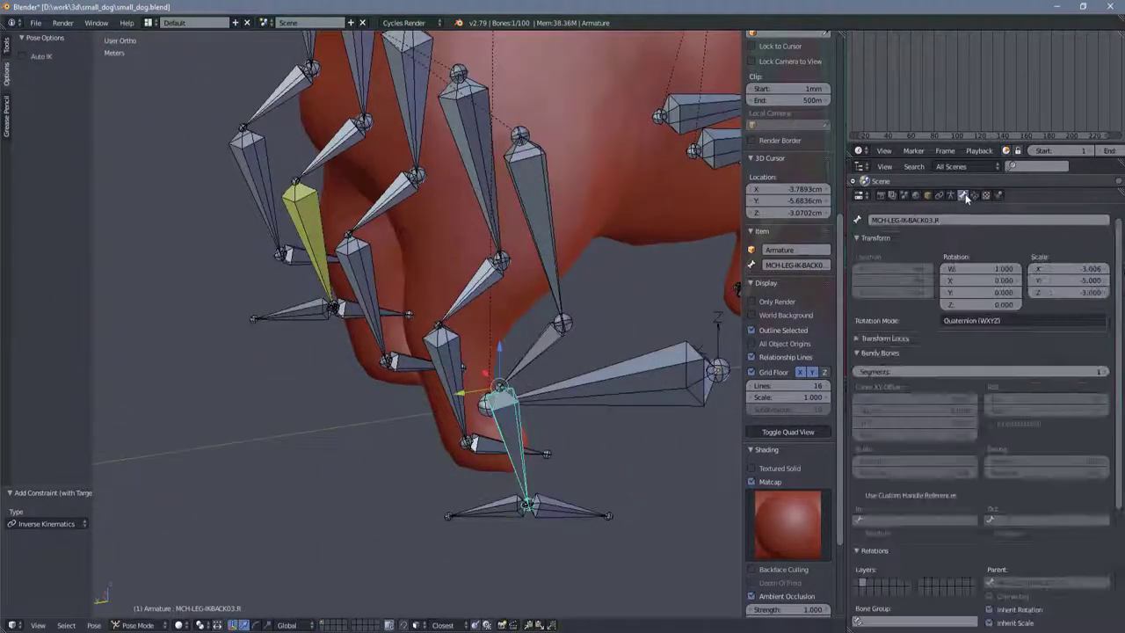
pyautogui.press('KP_Decimal')
pyautogui.press('Tab')
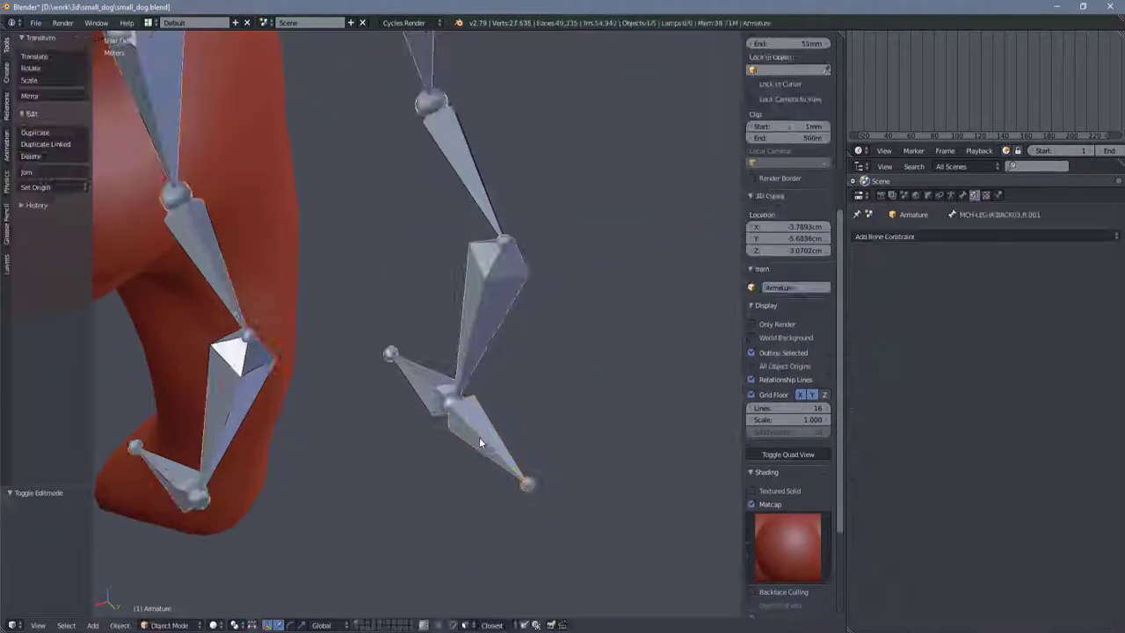
pyautogui.hotkey('shift', 'ctrl', 'c')
pyautogui.click(490, 317)
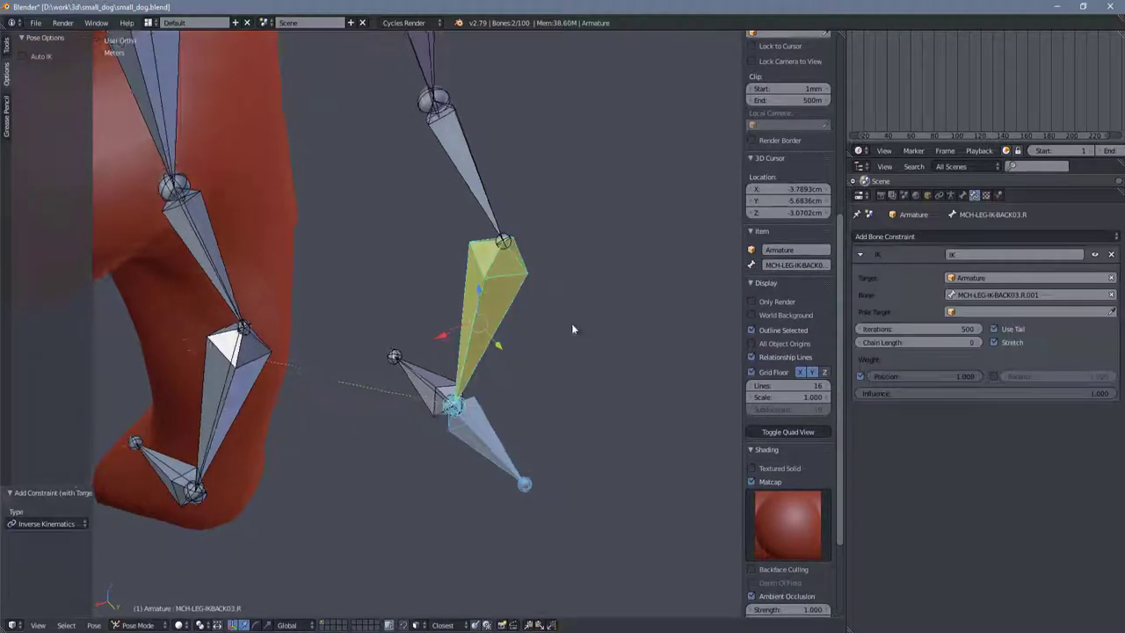
pyautogui.scroll(-5, 476, 355)
pyautogui.moveTo(477, 355); pyautogui.dragTo(459, 251, button='middle')
# Step: Return to Edit Mode, select DEF-LEG-BACK01.L and save the file
pyautogui.press('a')
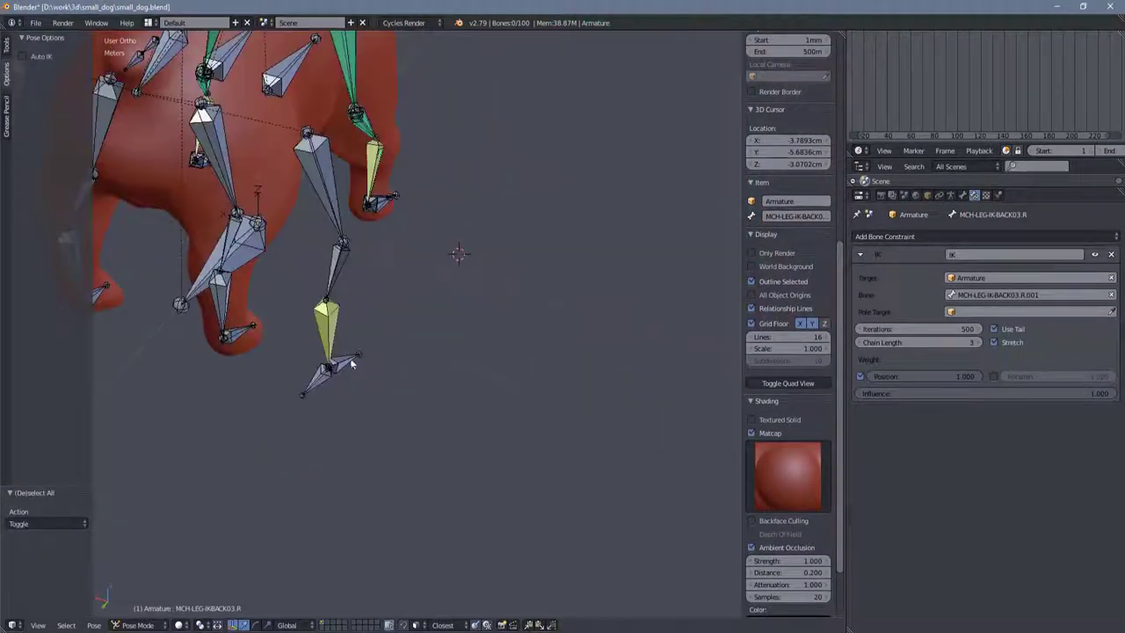
pyautogui.moveTo(520, 395)
pyautogui.mouseDown(button='middle')
pyautogui.moveTo(534, 387)
pyautogui.moveTo(506, 383)
pyautogui.mouseUp(button='middle')
pyautogui.press('Tab')
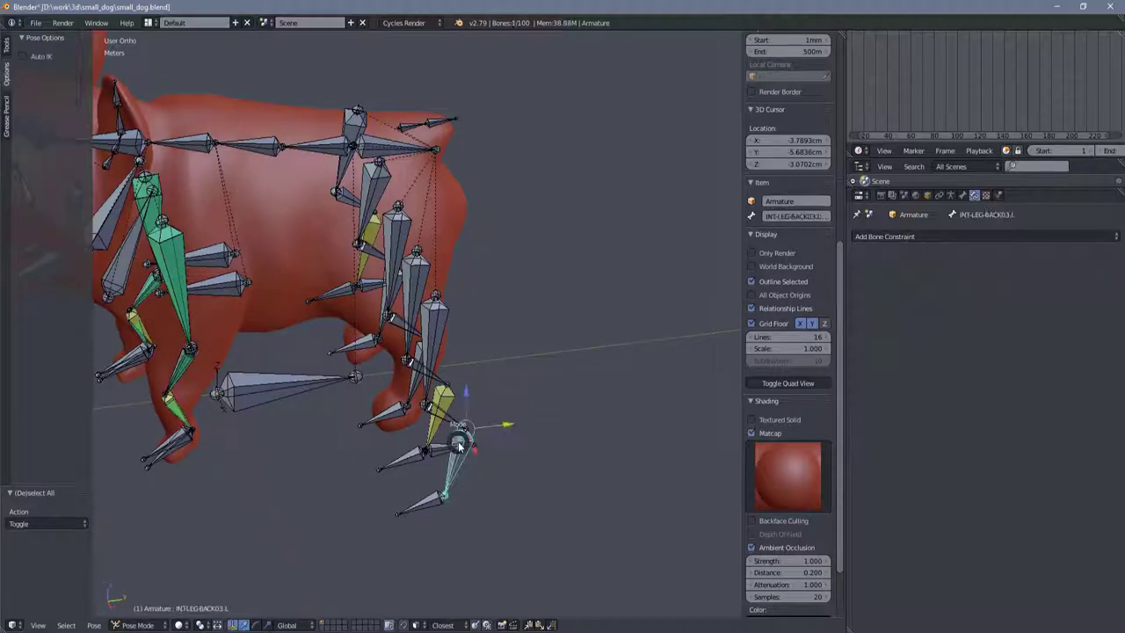
pyautogui.scroll(5, 434, 352)
pyautogui.moveTo(433, 351)
pyautogui.mouseDown(button='middle')
pyautogui.moveTo(452, 269)
pyautogui.moveTo(466, 325)
pyautogui.mouseUp(button='middle')
pyautogui.rightClick(465, 325)
pyautogui.hotkey('ctrl', 's')
# Step: Extrude a new bone and parent the lower-leg IK bones to it with Keep Offset
pyautogui.press('KP_3')
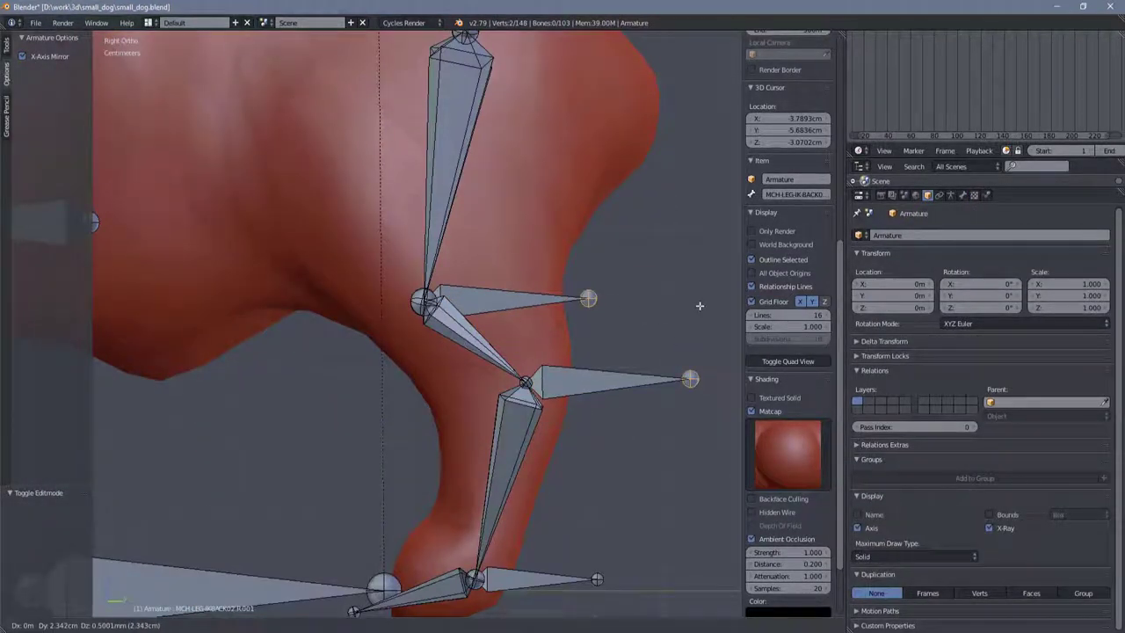
pyautogui.scroll(-4, 700, 305)
pyautogui.moveTo(527, 290); pyautogui.dragTo(434, 265, button='middle')
pyautogui.press('e')
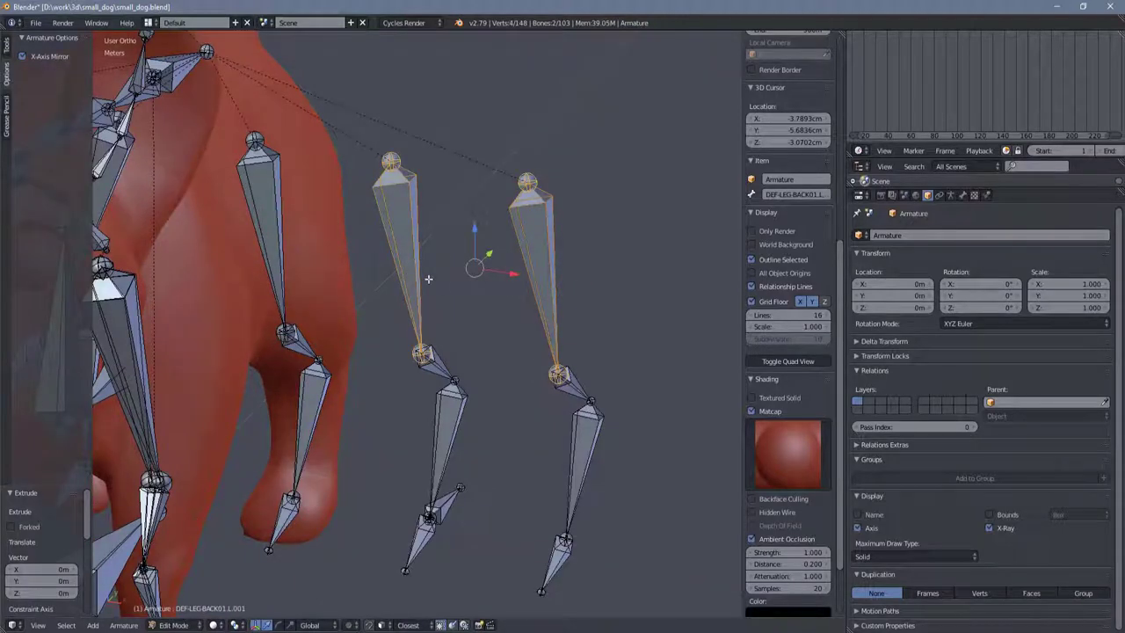
pyautogui.keyDown('shift'); pyautogui.rightClick(441, 372); pyautogui.keyUp('shift')
pyautogui.hotkey('ctrl', 'p')
pyautogui.click(441, 373)
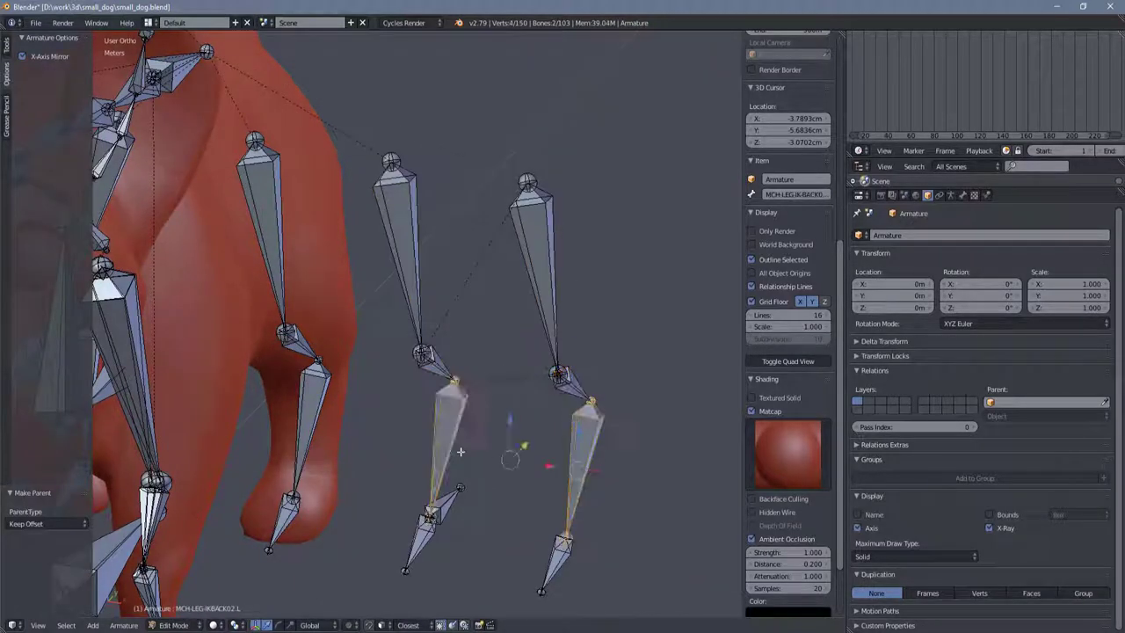
pyautogui.moveTo(460, 581)
pyautogui.mouseDown(button='middle')
pyautogui.moveTo(615, 492)
pyautogui.moveTo(444, 472)
pyautogui.mouseUp(button='middle')
pyautogui.hotkey('ctrl', 'Tab')
pyautogui.press('Tab')
pyautogui.scroll(5, 443, 472)
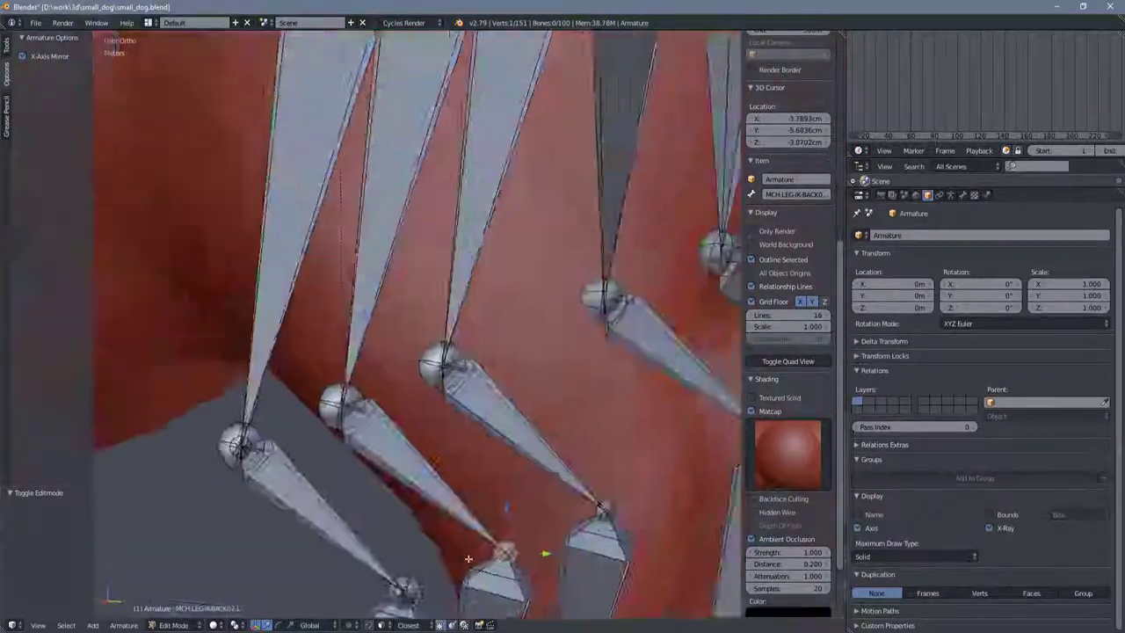
# Step: Duplicate the left back-leg bones and clear the copies' parent
pyautogui.press('KP_3')
pyautogui.hotkey('shift', 'd')
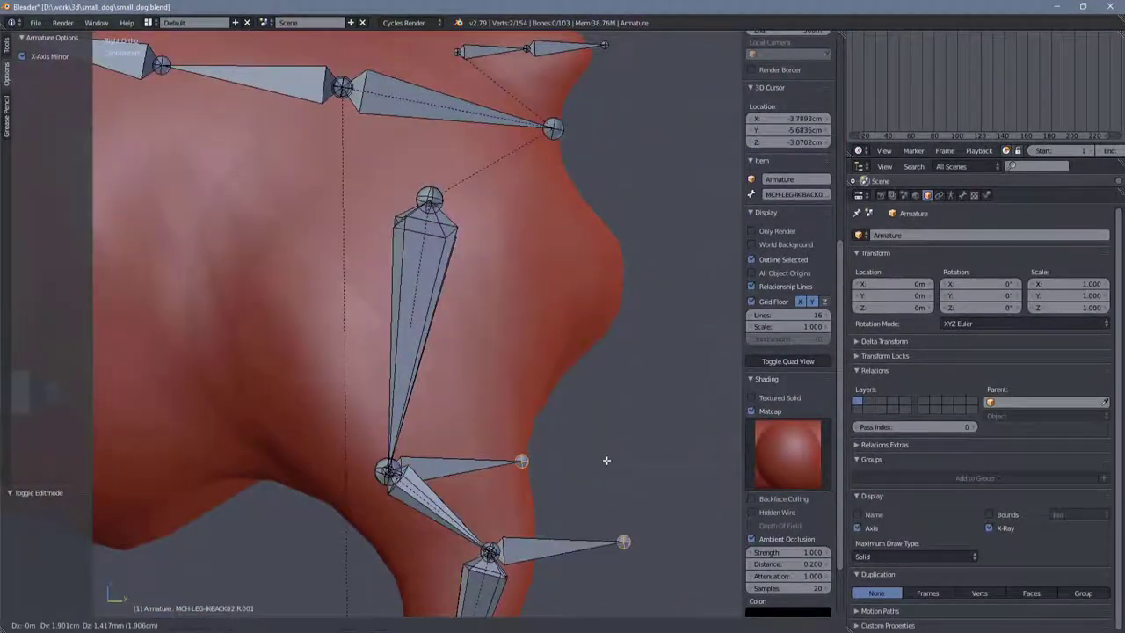
pyautogui.click(606, 460)
pyautogui.moveTo(605, 460); pyautogui.dragTo(545, 298, button='middle')
pyautogui.scroll(4, 545, 299)
pyautogui.press('a')
pyautogui.rightClick(554, 277)
pyautogui.hotkey('alt', 'p')
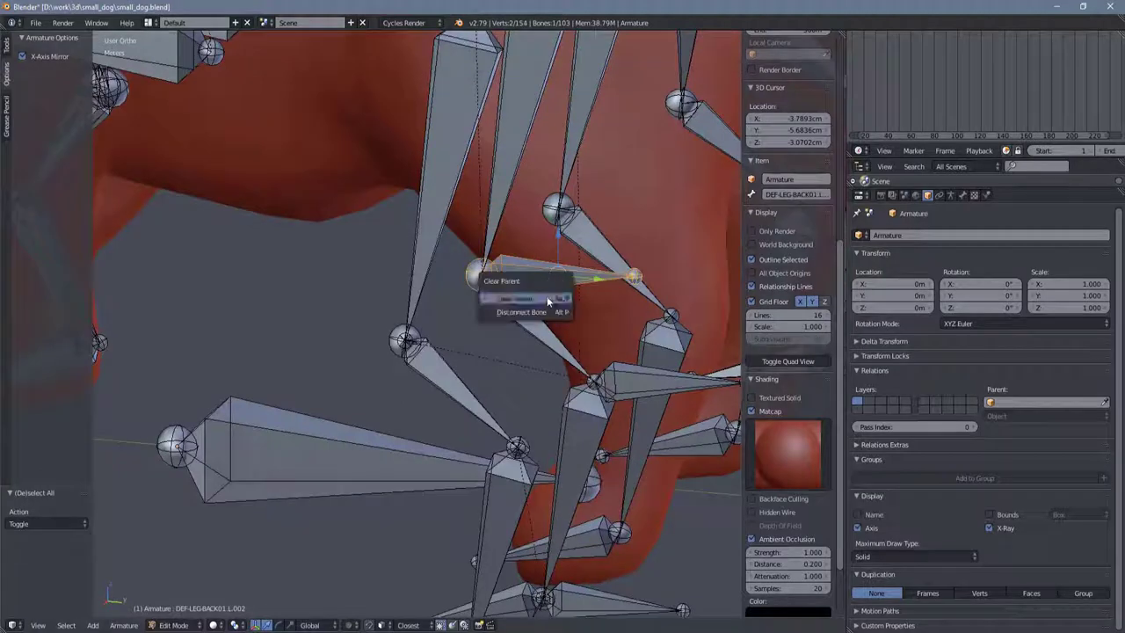
pyautogui.moveTo(622, 380); pyautogui.dragTo(613, 310, button='middle')
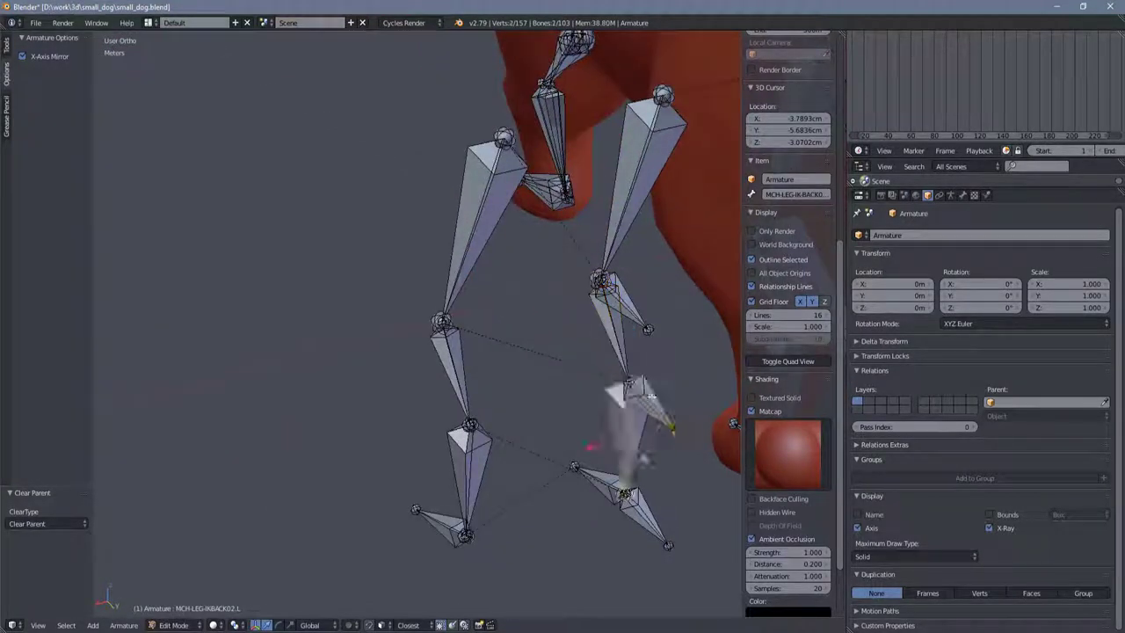
pyautogui.moveTo(659, 405); pyautogui.dragTo(597, 378, button='middle')
# Step: Shift the duplicated INT-LEG-BACK01.L chain 3.01 cm along X
pyautogui.press('g')
pyautogui.press('x')
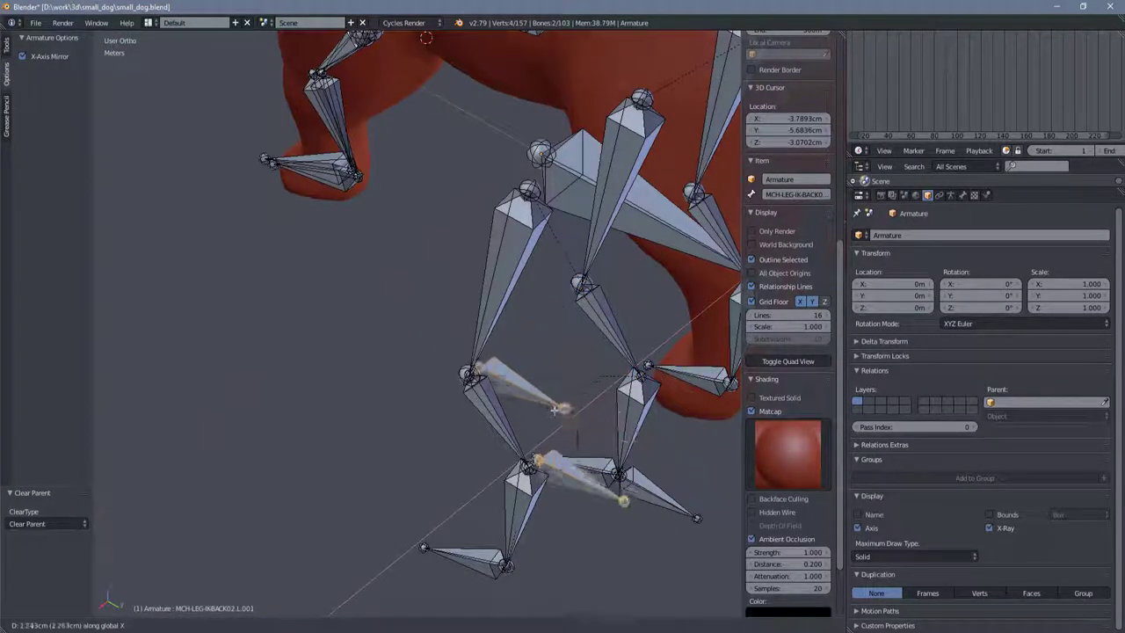
pyautogui.click(547, 418)
pyautogui.moveTo(548, 418); pyautogui.dragTo(568, 408, button='middle')
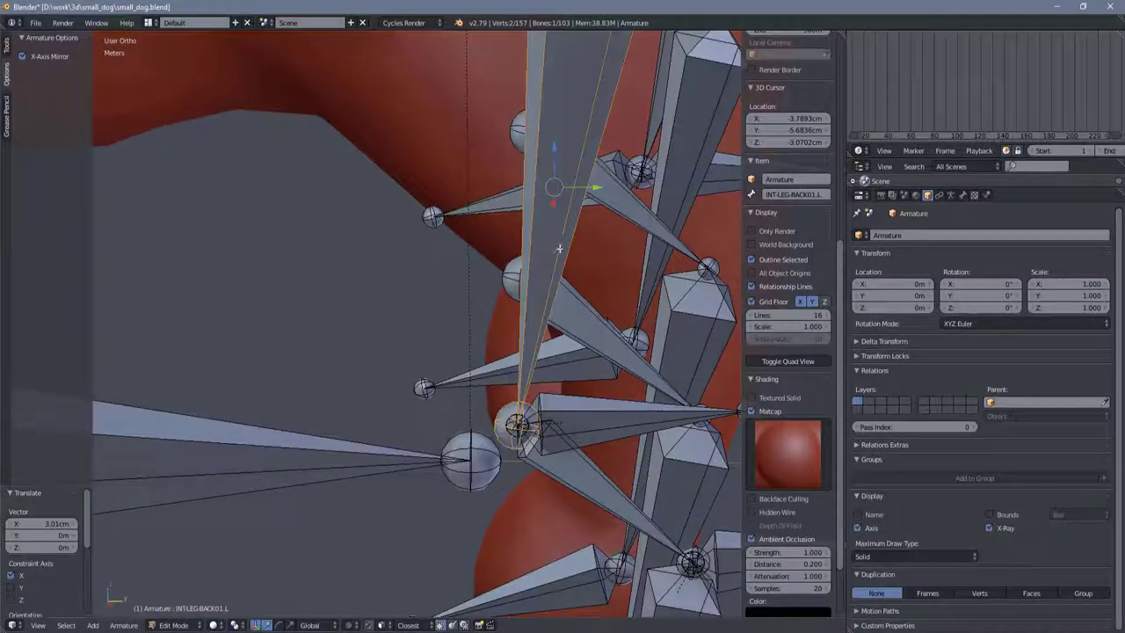
pyautogui.hotkey('ctrl', 'Tab')
pyautogui.keyDown('shift'); pyautogui.rightClick(568, 415); pyautogui.keyUp('shift')
# Step: Add Stretch To and Copy Location constraints to the intermediate hind-leg bone
pyautogui.hotkey('shift', 'ctrl', 'c')
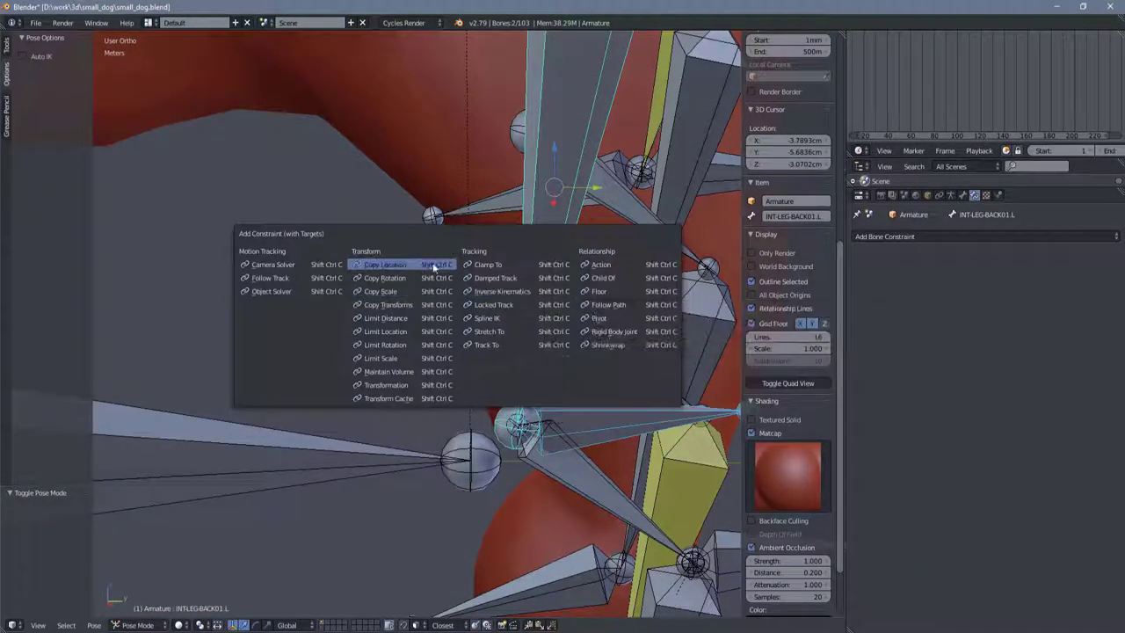
pyautogui.click(549, 331)
pyautogui.moveTo(509, 325)
pyautogui.mouseDown(button='middle')
pyautogui.moveTo(598, 491)
pyautogui.moveTo(573, 483)
pyautogui.mouseUp(button='middle')
pyautogui.hotkey('shift', 'ctrl', 'c')
pyautogui.click(598, 487)
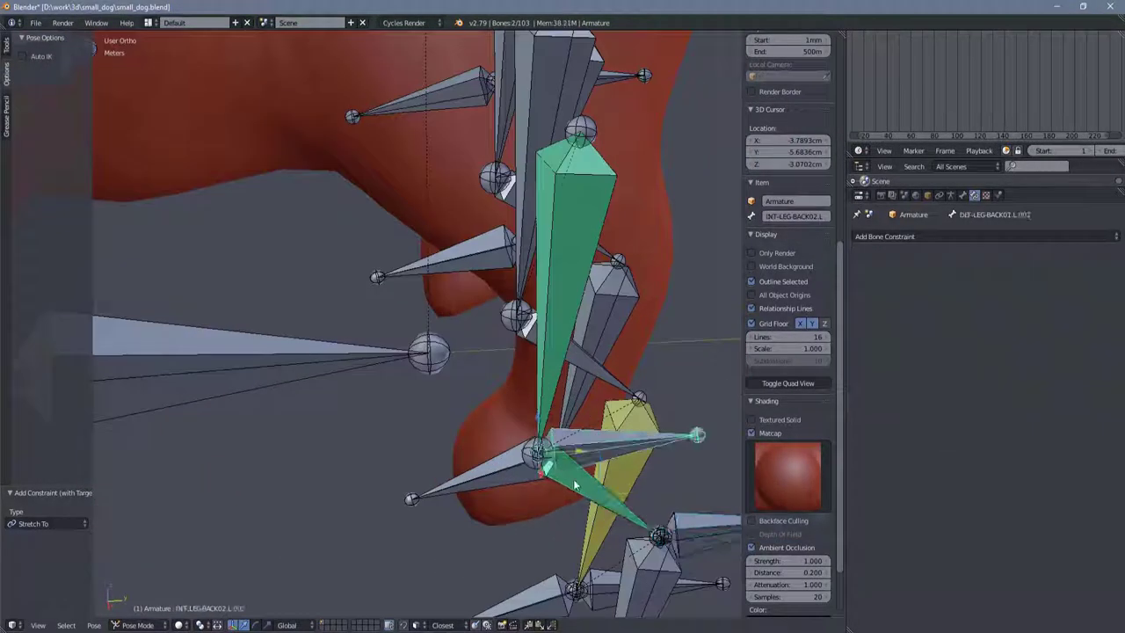
pyautogui.hotkey('shift', 'ctrl', 'c')
pyautogui.click(415, 413)
pyautogui.moveTo(415, 413)
pyautogui.mouseDown(button='middle')
pyautogui.moveTo(451, 431)
pyautogui.moveTo(563, 429)
pyautogui.moveTo(536, 473)
pyautogui.mouseUp(button='middle')
pyautogui.hotkey('shift', 'ctrl', 'c')
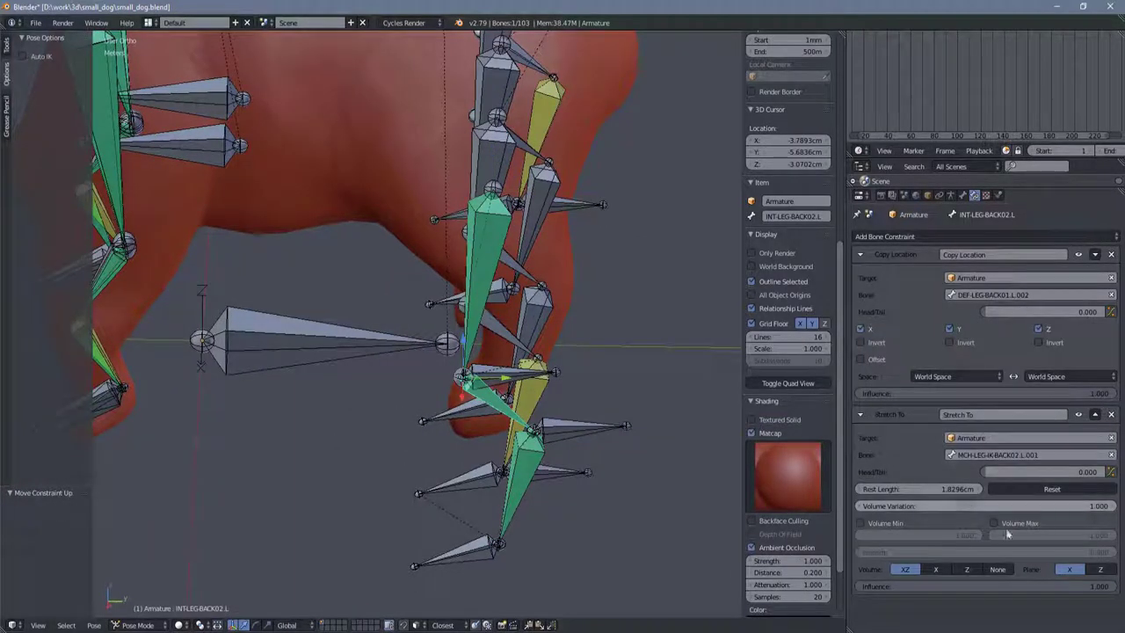
pyautogui.moveTo(514, 498); pyautogui.dragTo(571, 428, button='middle')
# Step: Select the lower-leg bone and remove its Limit Location constraint
pyautogui.rightClick(571, 428)
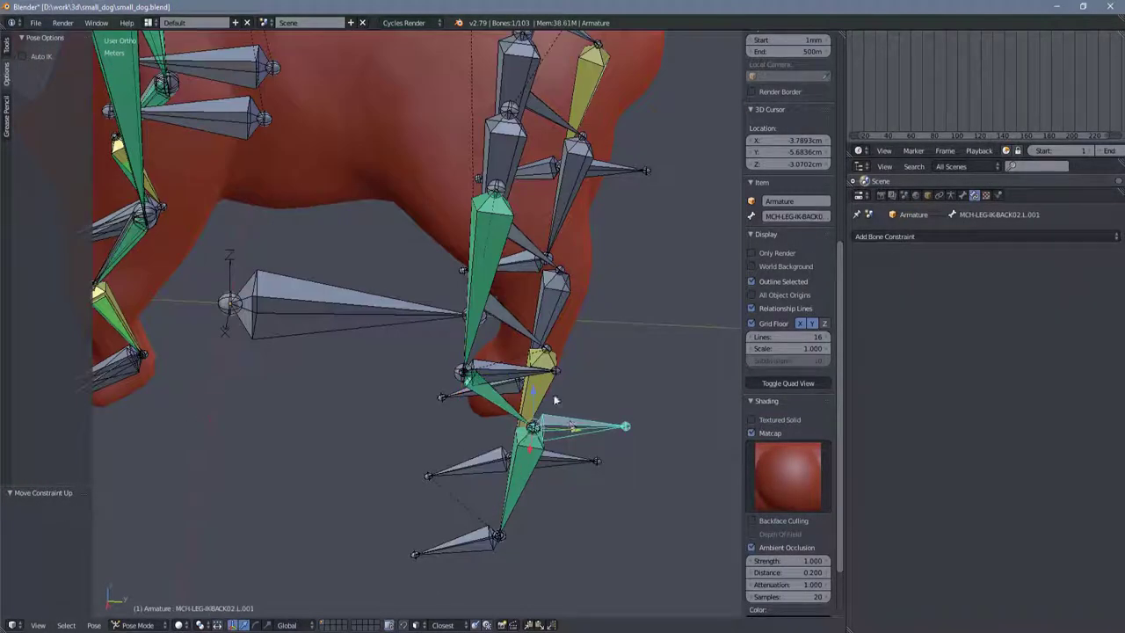
pyautogui.moveTo(505, 362); pyautogui.dragTo(515, 463, button='middle')
pyautogui.rightClick(515, 464)
pyautogui.rightClick(515, 463)
pyautogui.rightClick(515, 463)
pyautogui.rightClick(515, 463)
pyautogui.rightClick(515, 463)
pyautogui.click(1110, 255)
pyautogui.moveTo(527, 422); pyautogui.dragTo(528, 475, button='middle')
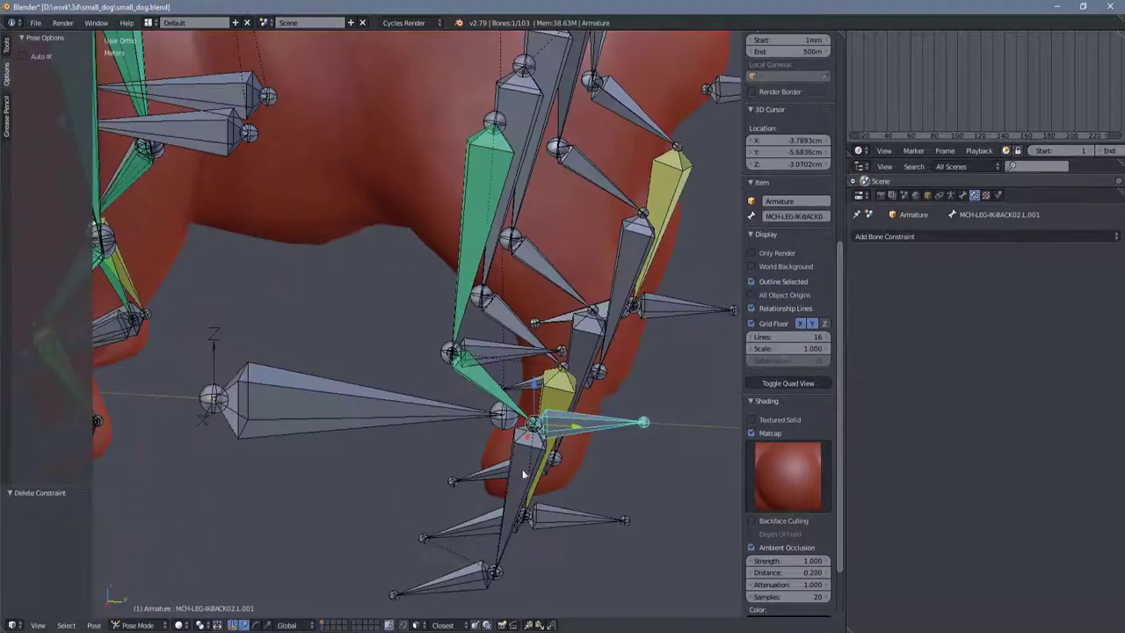
# Step: Add a Copy Location constraint to INT-LEG-BACK02.L and test the leg by moving the foot
pyautogui.keyDown('shift'); pyautogui.rightClick(527, 493); pyautogui.keyUp('shift')
pyautogui.hotkey('ctrl', 'shift', 'c')
pyautogui.click(466, 411)
pyautogui.moveTo(572, 513); pyautogui.dragTo(562, 425, button='middle')
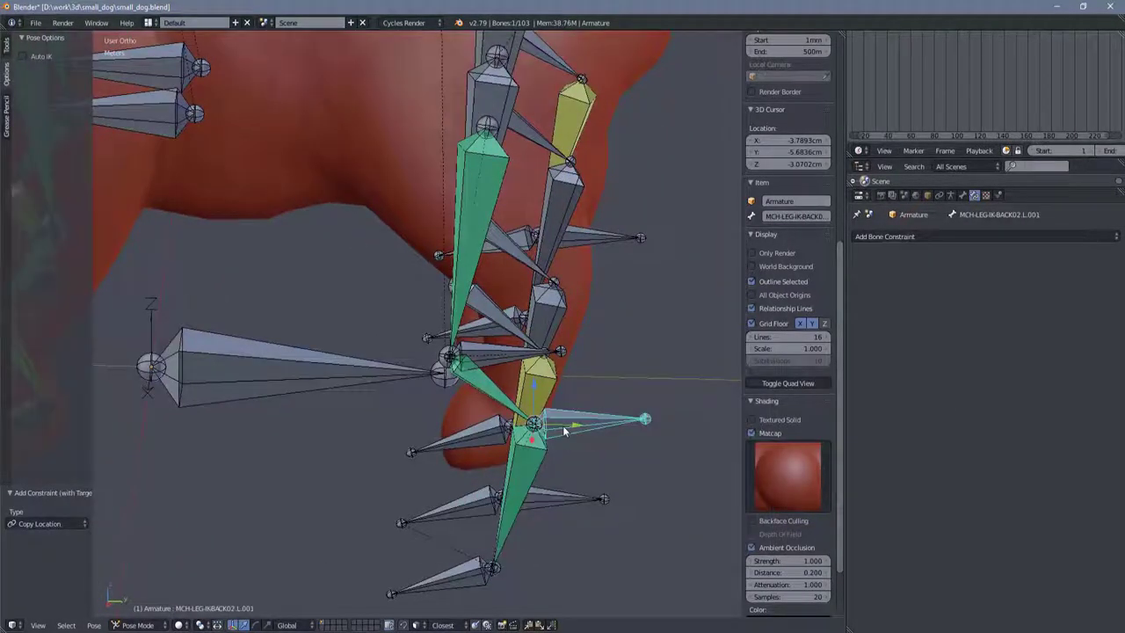
pyautogui.rightClick(466, 391)
pyautogui.moveTo(475, 374); pyautogui.dragTo(422, 413, button='middle')
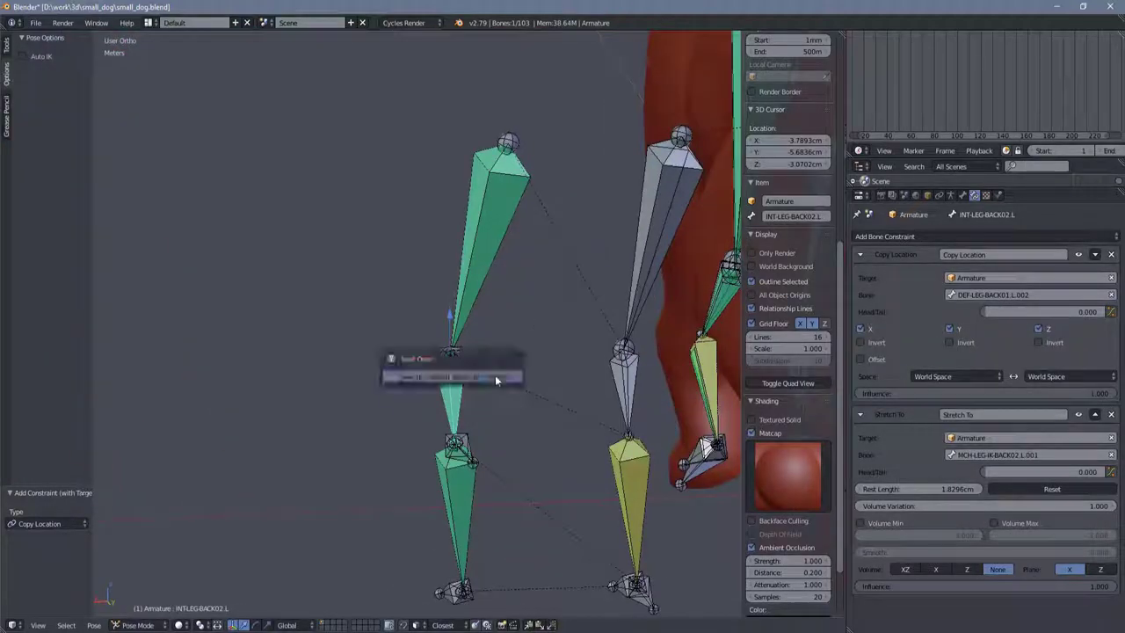
pyautogui.press('a')
pyautogui.moveTo(386, 444); pyautogui.dragTo(399, 453, button='right')
pyautogui.moveTo(398, 453)
pyautogui.mouseDown(button='middle')
pyautogui.moveTo(422, 416)
pyautogui.moveTo(345, 462)
pyautogui.moveTo(496, 450)
pyautogui.moveTo(402, 455)
pyautogui.mouseUp(button='middle')
# Step: Select the right hind-leg bones in Edit Mode and move them onto the grey leg bones
pyautogui.press('Tab')
pyautogui.press('Tab')
pyautogui.click(345, 461)
pyautogui.press('Tab')
pyautogui.click(479, 449)
pyautogui.keyDown('ctrl'); pyautogui.moveTo(404, 132); pyautogui.dragTo(360, 532); pyautogui.keyUp('ctrl')
pyautogui.press('g')
pyautogui.click(431, 401)
pyautogui.moveTo(430, 401); pyautogui.dragTo(467, 439, button='middle')
pyautogui.press('Tab')
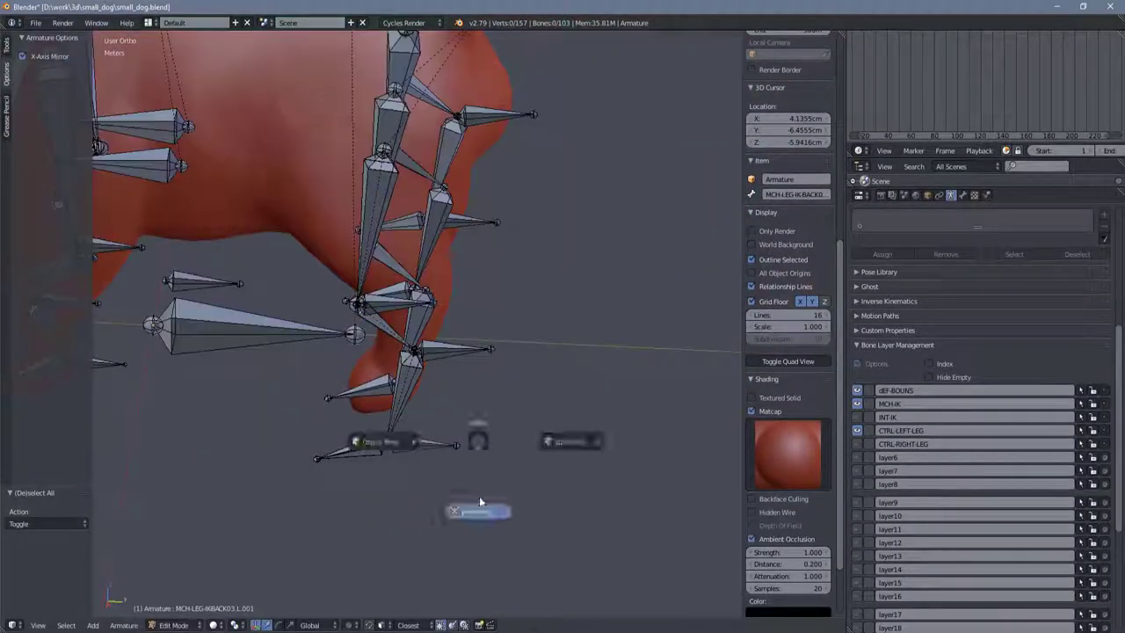
pyautogui.click(479, 496)
pyautogui.moveTo(479, 496)
pyautogui.mouseDown(button='middle')
pyautogui.moveTo(398, 462)
pyautogui.moveTo(365, 434)
pyautogui.moveTo(487, 510)
pyautogui.mouseUp(button='middle')
pyautogui.press('Tab')
pyautogui.scroll(3, 487, 510)
# Step: Parent the leg bones to DEF-HIPS with Keep Offset, then connect the bone to MCH-LEG-BACK02.R
pyautogui.hotkey('ctrl', 'p')
pyautogui.click(437, 226)
pyautogui.rightClick(503, 378)
pyautogui.moveTo(527, 352)
pyautogui.mouseDown(button='middle')
pyautogui.moveTo(492, 290)
pyautogui.moveTo(421, 436)
pyautogui.mouseUp(button='middle')
pyautogui.hotkey('ctrl', 'p')
pyautogui.click(470, 280)
# Step: Delete the extra leg bone, leaving the armature with 102 bones
pyautogui.press('a')
pyautogui.rightClick(590, 439)
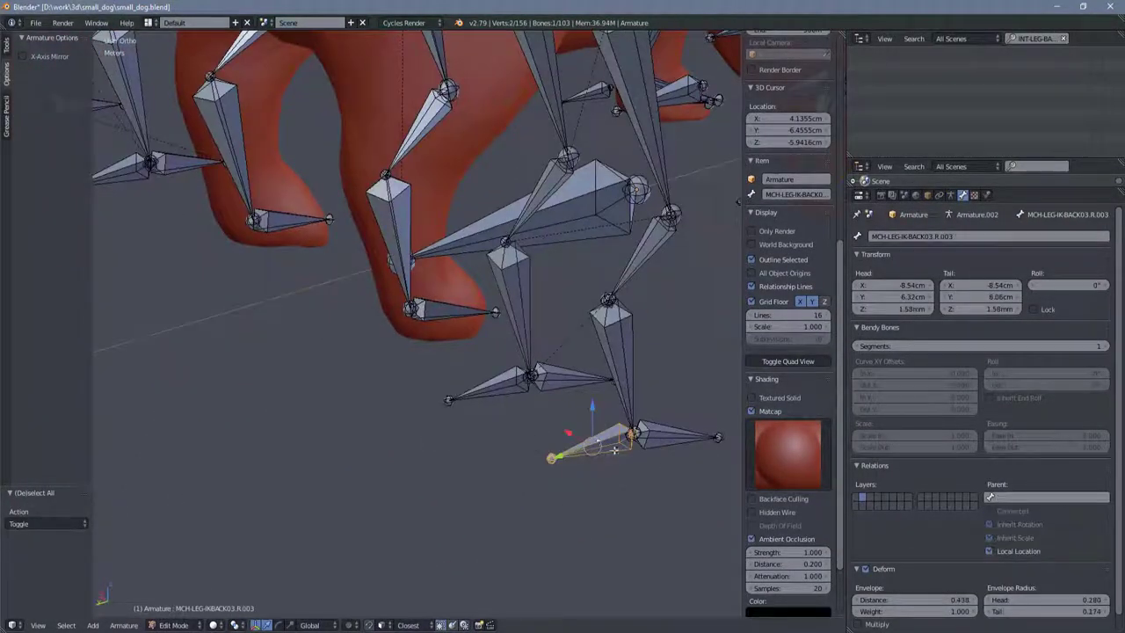
pyautogui.press('x')
pyautogui.click(598, 440)
pyautogui.moveTo(597, 439); pyautogui.dragTo(370, 369, button='middle')
# Step: Name the right leg's intermediate bone INT-LEG-BACK01.R in the Bone tab
pyautogui.rightClick(245, 264)
pyautogui.hotkey('ctrl', 'z')
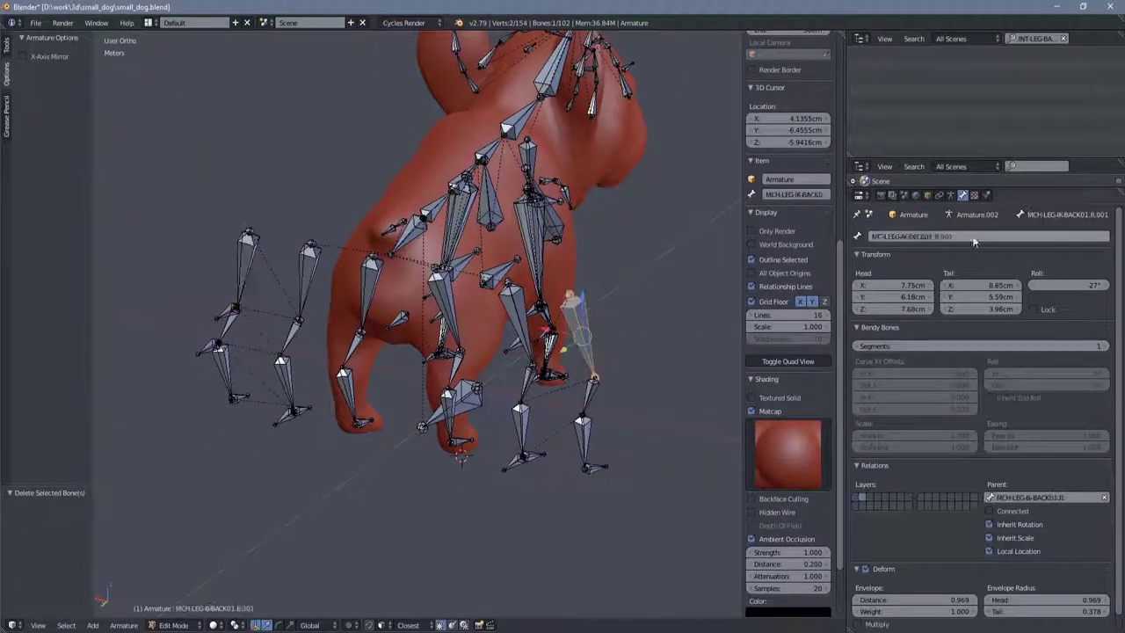
pyautogui.write('R')
pyautogui.press('Return')
pyautogui.click(947, 235)
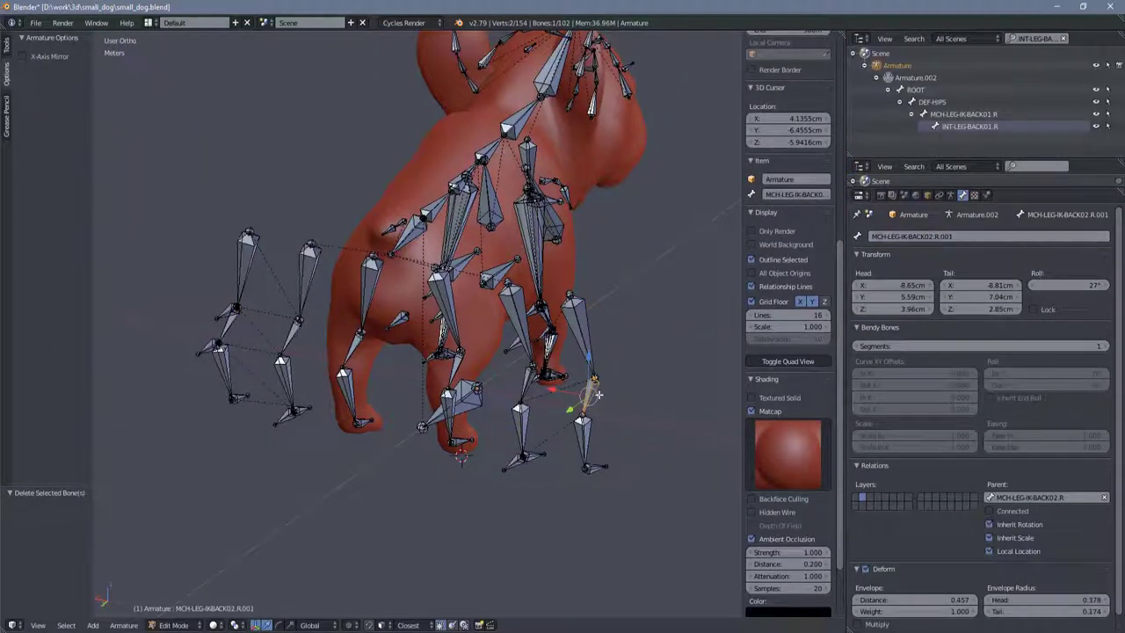
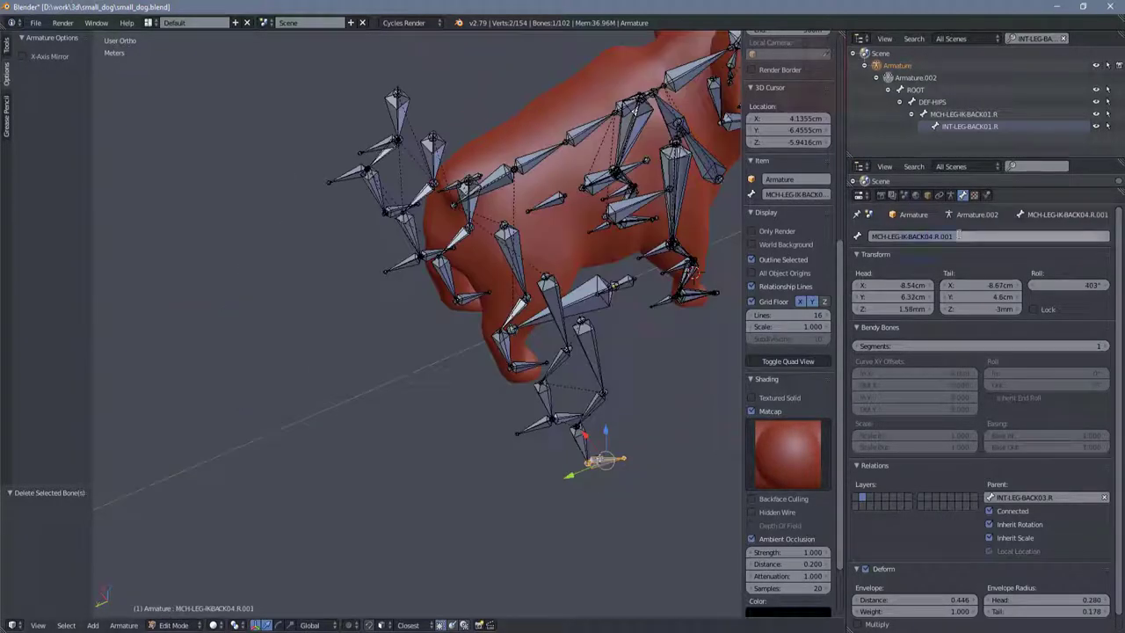
# Step: In Pose Mode, delete the IK constraint from the right hind leg's INT bone
pyautogui.hotkey('ctrl', 'Tab')
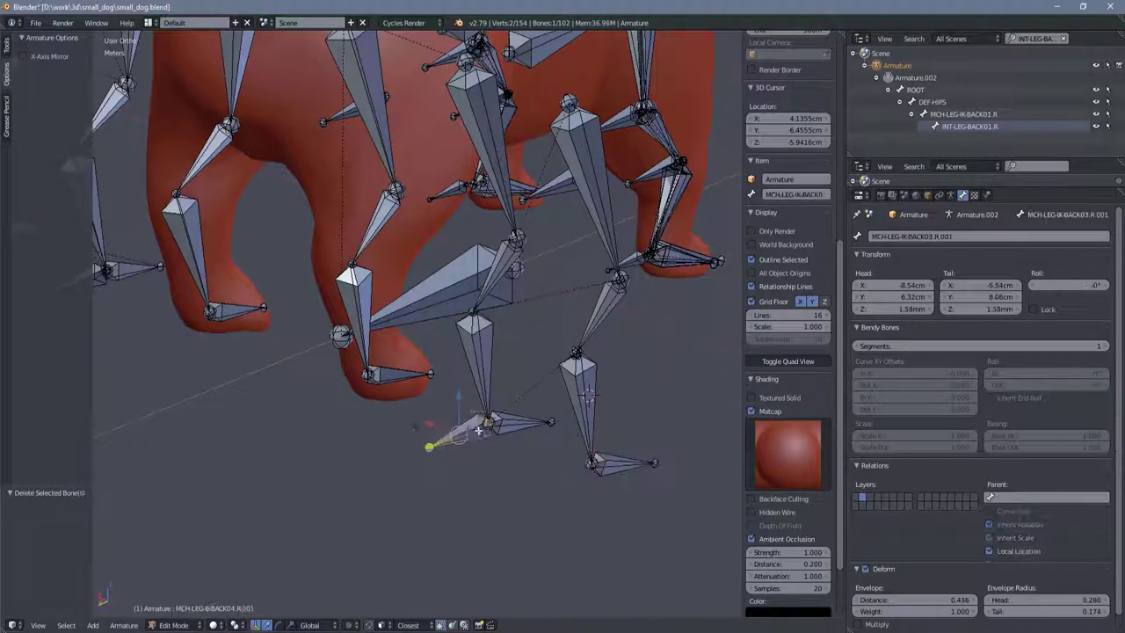
pyautogui.rightClick(616, 442)
pyautogui.click(985, 196)
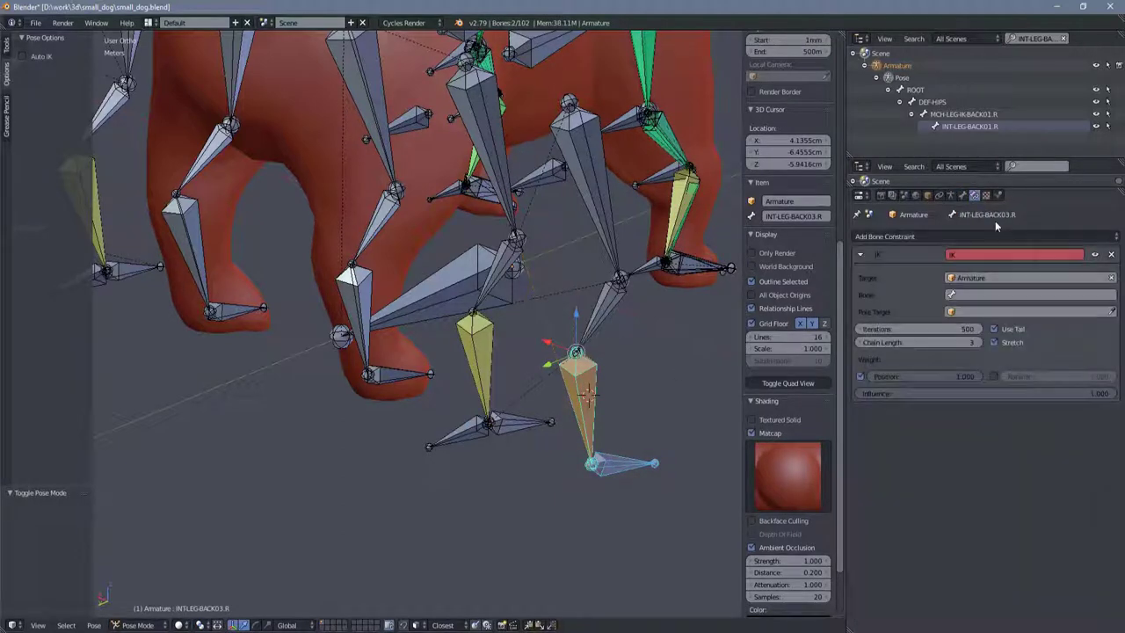
pyautogui.click(1104, 253)
# Step: Select INT-LEG-BACK02.R, then MCH-LEG-IK-BACK03.R.001, and check their bone properties
pyautogui.click(951, 195)
pyautogui.rightClick(603, 312)
pyautogui.scroll(-5, 884, 493)
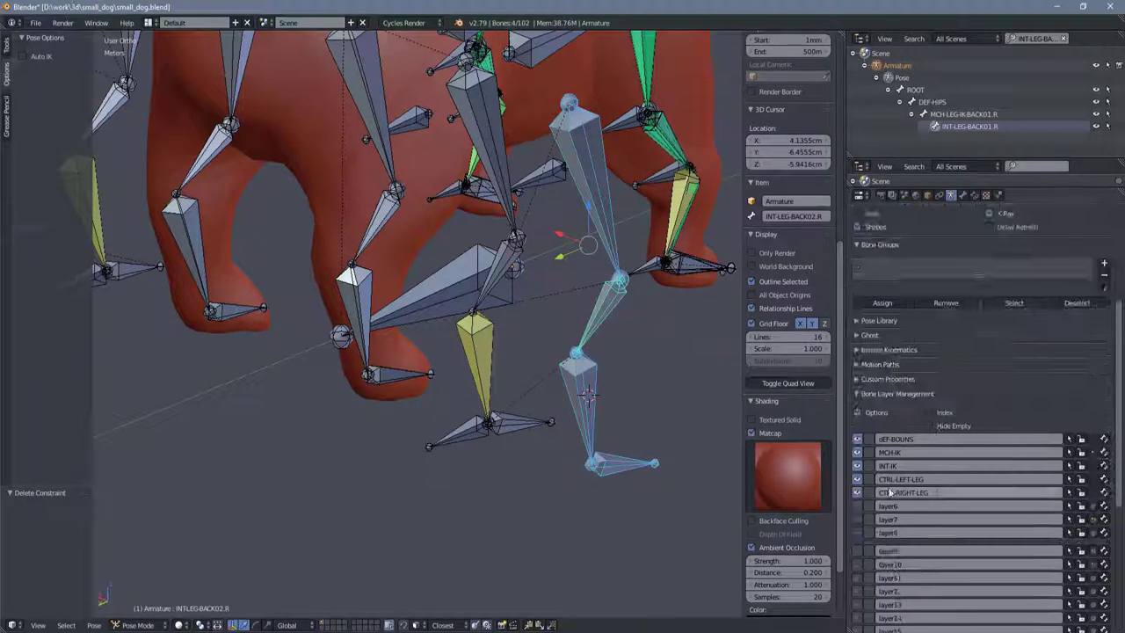
pyautogui.moveTo(527, 351)
pyautogui.mouseDown(button='middle')
pyautogui.moveTo(492, 421)
pyautogui.moveTo(423, 510)
pyautogui.moveTo(369, 493)
pyautogui.moveTo(405, 423)
pyautogui.mouseUp(button='middle')
pyautogui.click(963, 195)
pyautogui.rightClick(423, 509)
# Step: In Edit Mode, duplicate MCH-LEG-IK-BACK02.R to create a new MCH-LEG-IK-BACK02.R.001 bone
pyautogui.press('Tab')
pyautogui.rightClick(422, 413)
pyautogui.scroll(2, 339, 513)
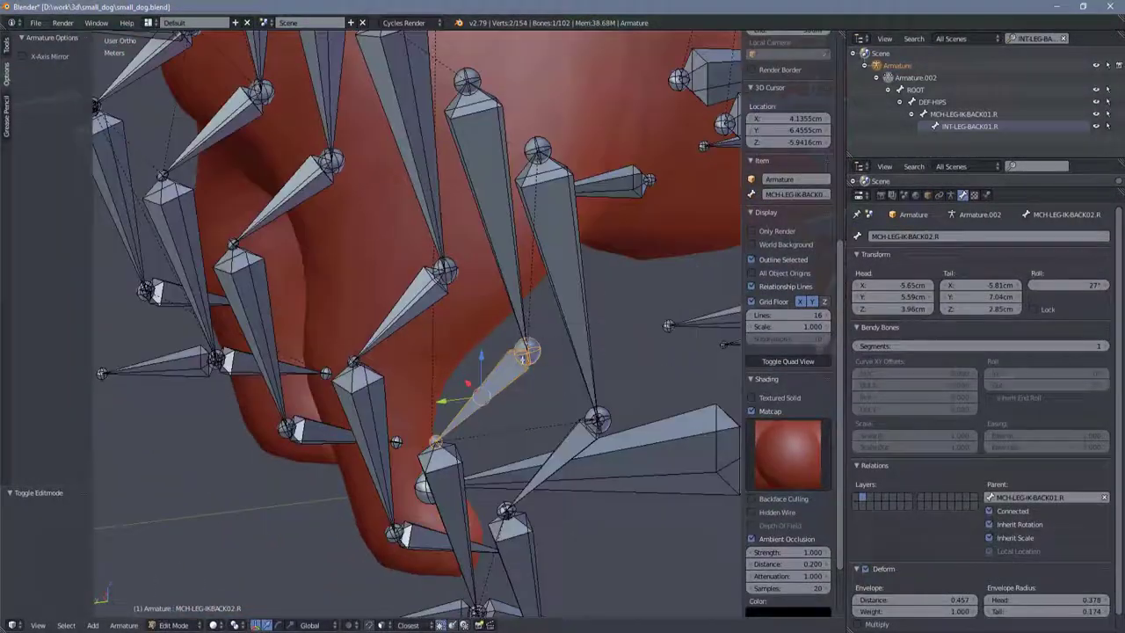
pyautogui.hotkey('shift', 'd')
pyautogui.click(367, 395)
pyautogui.moveTo(367, 395)
pyautogui.mouseDown(button='middle')
pyautogui.moveTo(387, 400)
pyautogui.moveTo(384, 425)
pyautogui.mouseUp(button='middle')
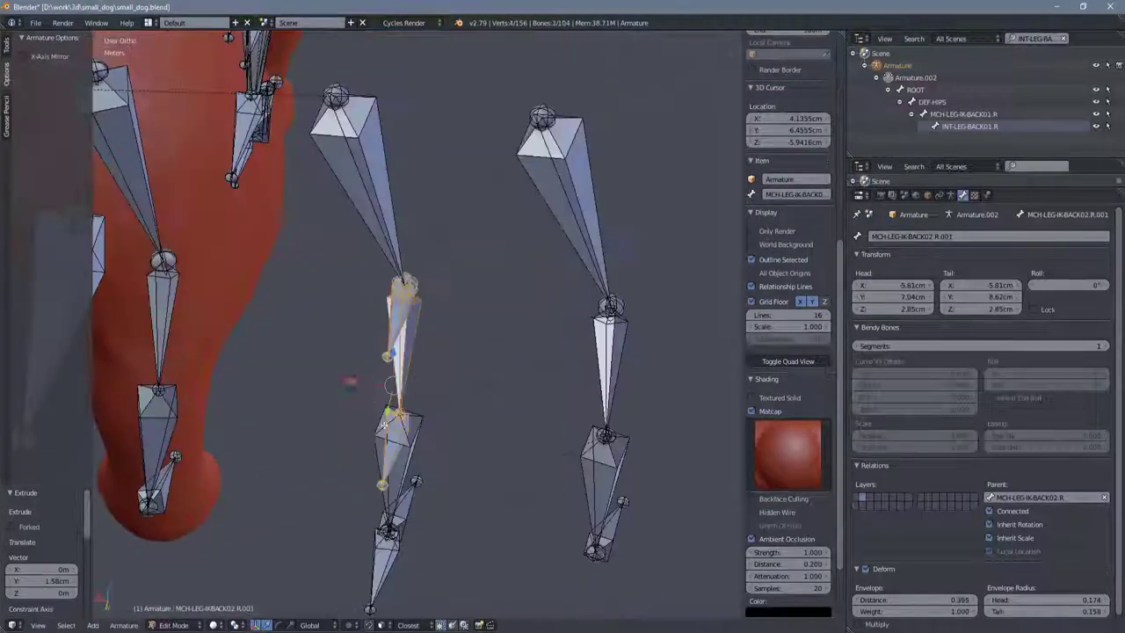
pyautogui.moveTo(445, 389); pyautogui.dragTo(360, 399, button='middle')
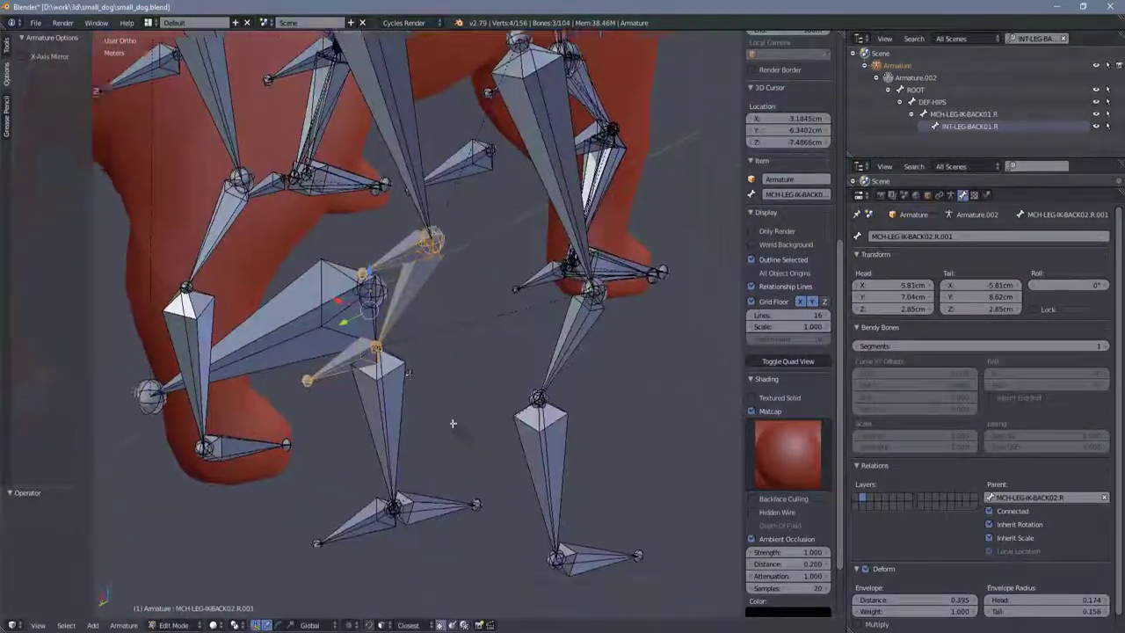
# Step: Toggle a right-leg bone layer, then try moving the right-leg bones along X in front view
pyautogui.click(950, 195)
pyautogui.click(1096, 467)
pyautogui.click(1096, 467)
pyautogui.click(879, 477)
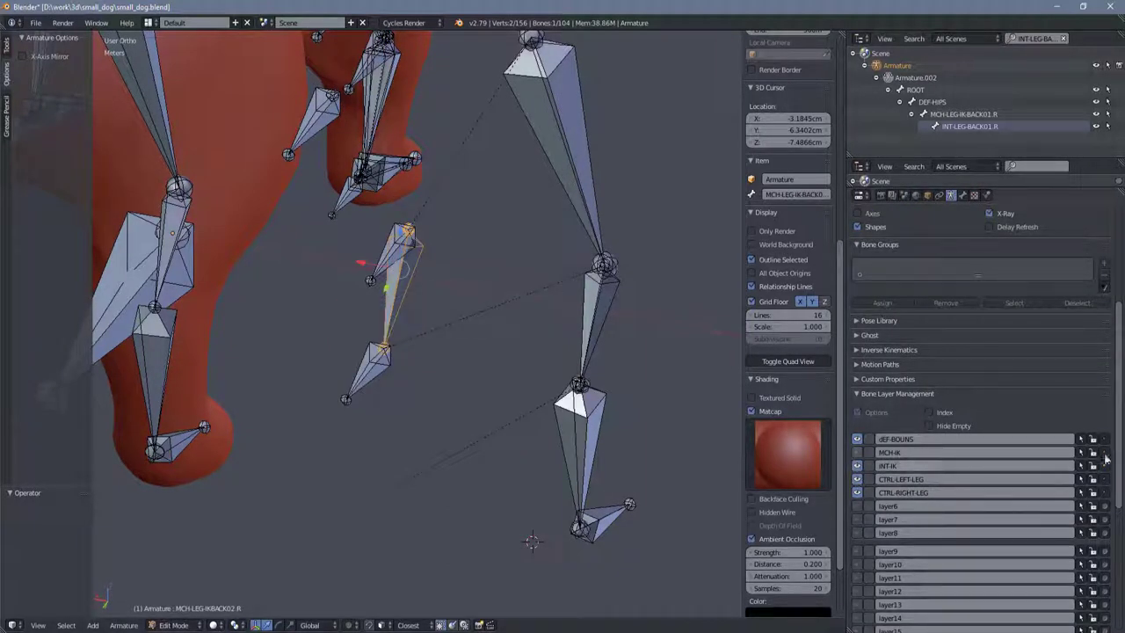
pyautogui.press('KP_1')
pyautogui.press('a')
pyautogui.press('a')
pyautogui.press('g')
pyautogui.press('x')
pyautogui.press('Escape')
# Step: Set the origin to the 3D cursor and return the armature to Pose Mode
pyautogui.moveTo(403, 357); pyautogui.dragTo(588, 385, button='middle')
pyautogui.hotkey('shift', 'ctrl', 'alt', 'c')
pyautogui.click(589, 386)
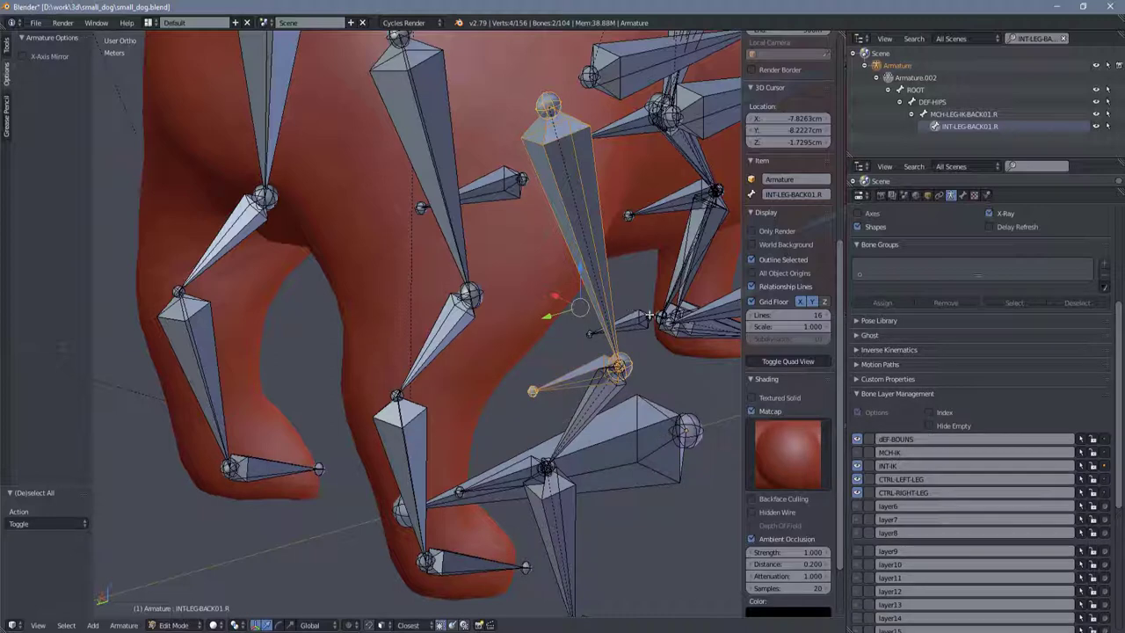
pyautogui.hotkey('ctrl', 'Tab')
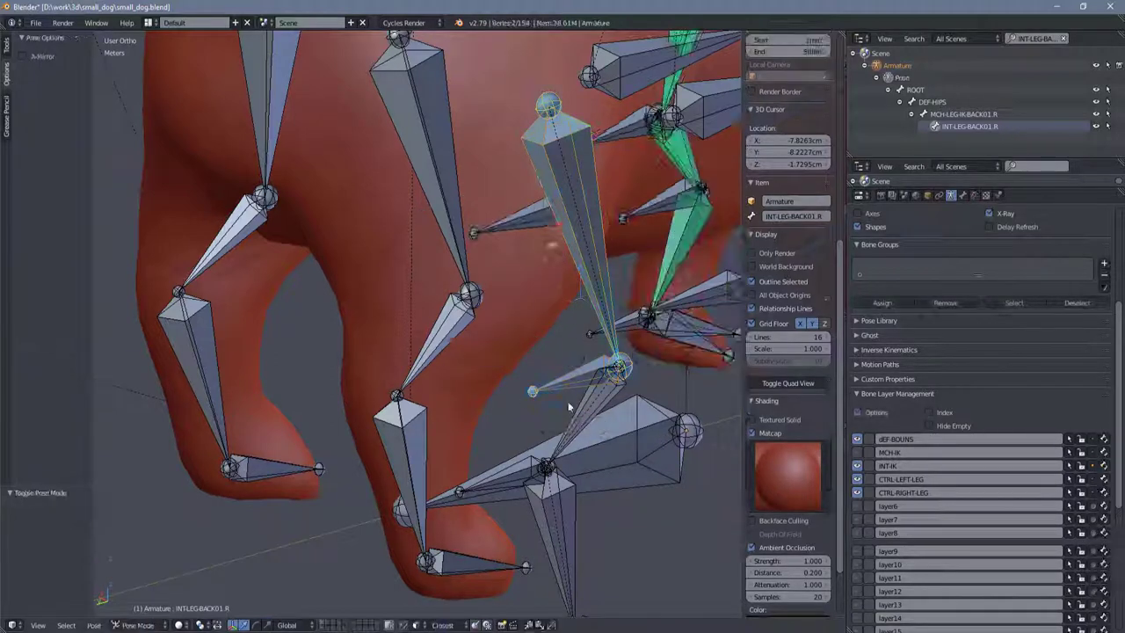
# Step: Give INT-LEG-BACK02.R a Stretch To constraint targeting MCH-LEG-IK-BACK02.R.001
pyautogui.click(615, 367)
pyautogui.keyDown('shift'); pyautogui.click(576, 263); pyautogui.keyUp('shift')
pyautogui.hotkey('shift', 'ctrl', 'c')
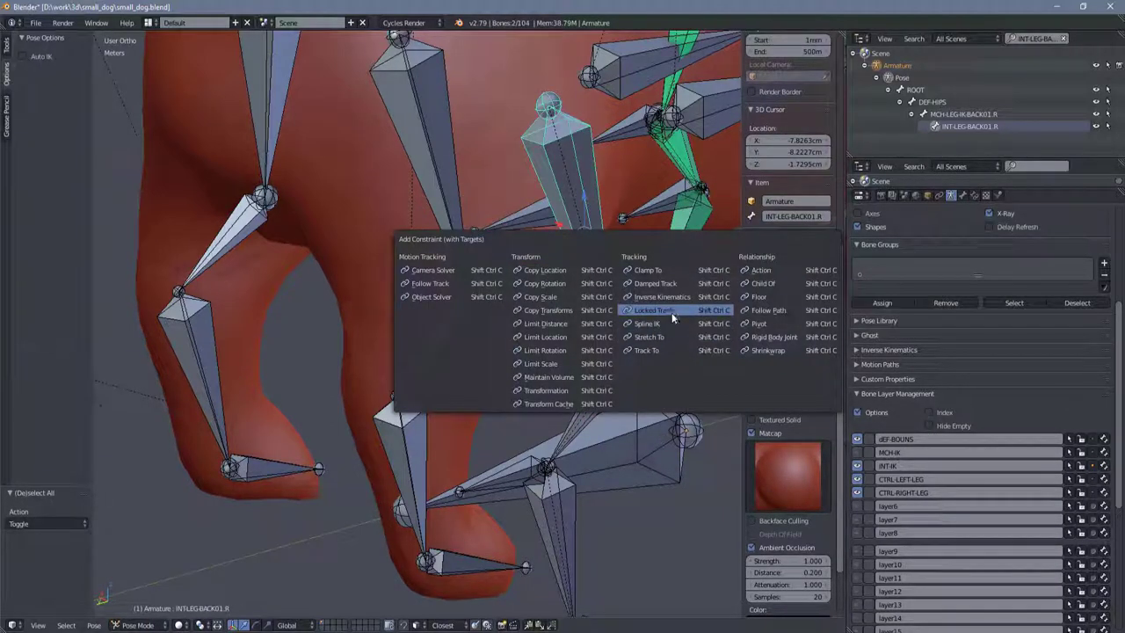
pyautogui.moveTo(670, 338); pyautogui.dragTo(580, 378, button='middle')
pyautogui.hotkey('shift', 'ctrl', 'c')
pyautogui.click(581, 288)
# Step: Add a Copy Location constraint targeting MCH-LEG-IK-BACK02.R.001 to the next leg bone
pyautogui.keyDown('shift'); pyautogui.click(575, 387); pyautogui.keyUp('shift')
pyautogui.hotkey('shift', 'ctrl', 'c')
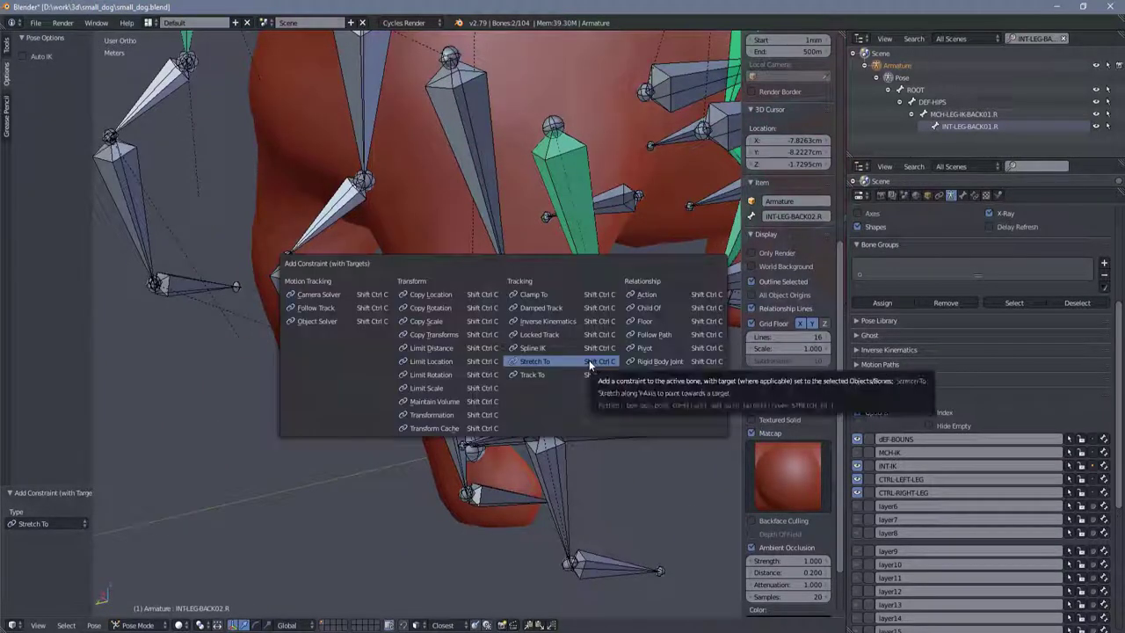
pyautogui.click(433, 295)
pyautogui.moveTo(433, 295); pyautogui.dragTo(535, 456, button='middle')
pyautogui.hotkey('shift', 'ctrl', 'c')
pyautogui.click(534, 456)
# Step: Move the Stretch To constraint to the top of the bone's constraint stack
pyautogui.click(962, 195)
pyautogui.click(973, 195)
pyautogui.click(1003, 408)
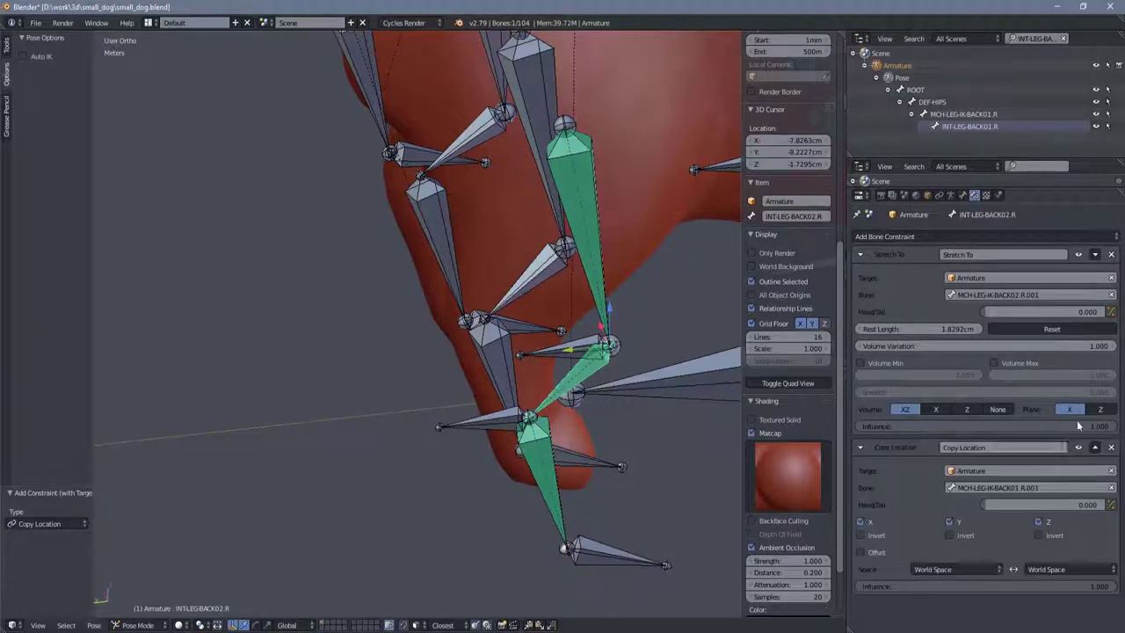
pyautogui.moveTo(668, 492)
pyautogui.mouseDown(button='middle')
pyautogui.moveTo(635, 460)
pyautogui.moveTo(580, 513)
pyautogui.mouseUp(button='middle')
# Step: Make the MCH-IK bone layer visible and select MCH-LEG-IK-BACK03.R.001
pyautogui.click(950, 195)
pyautogui.click(858, 451)
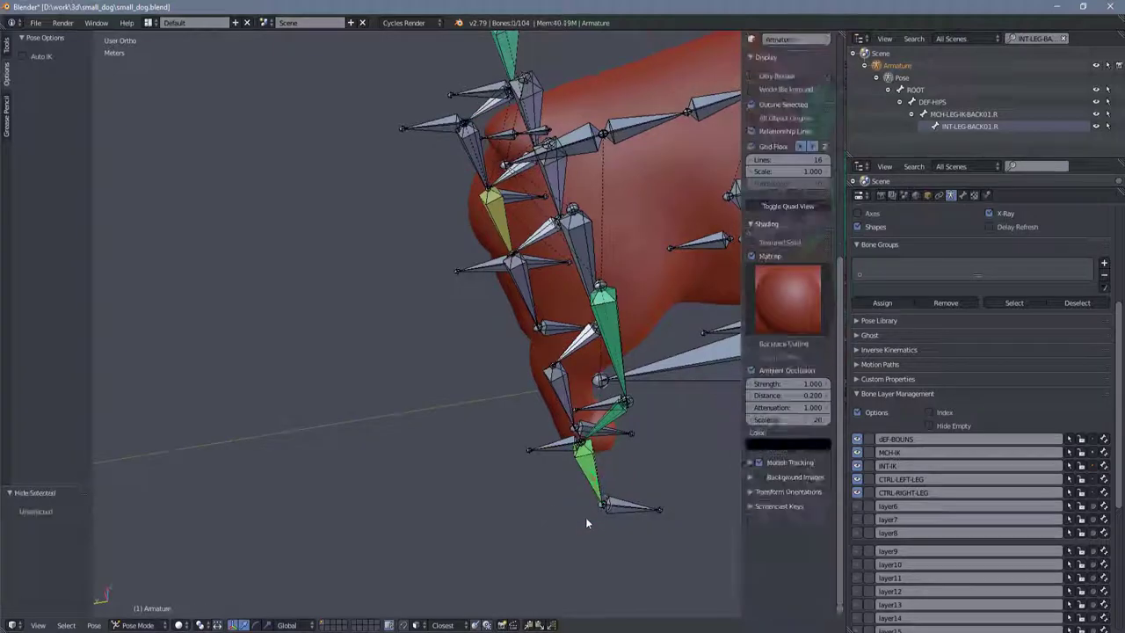
pyautogui.click(585, 516)
pyautogui.moveTo(531, 449)
pyautogui.mouseDown(button='middle')
pyautogui.moveTo(660, 553)
pyautogui.moveTo(569, 380)
pyautogui.mouseUp(button='middle')
pyautogui.scroll(3, 568, 380)
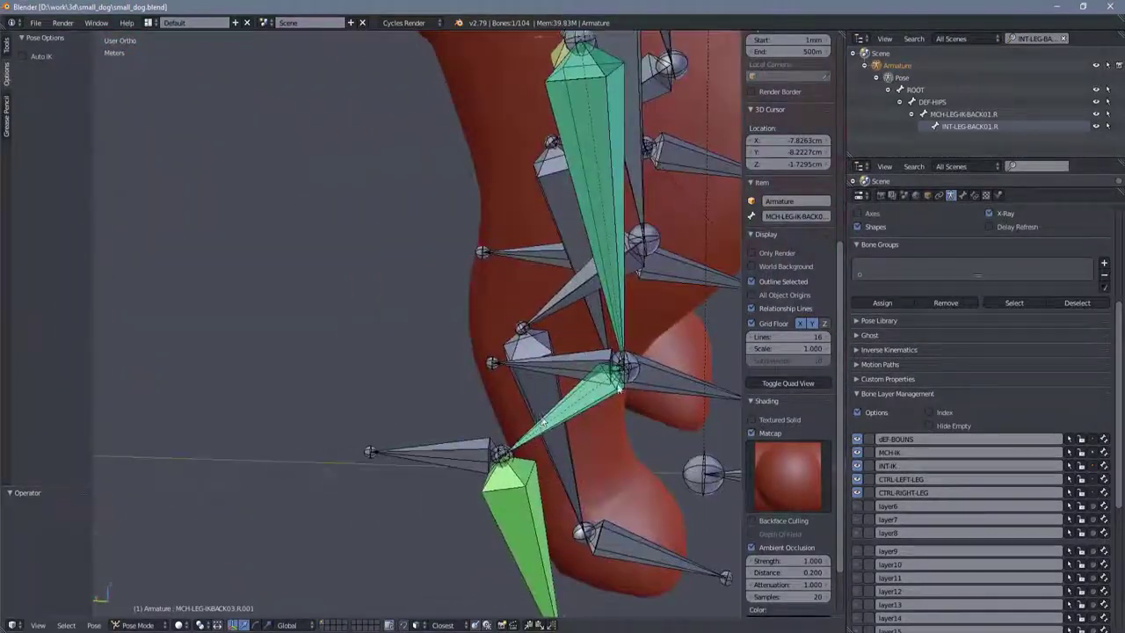
# Step: In Edit Mode, delete an extra extruded bone and deselect all bones
pyautogui.press('Tab')
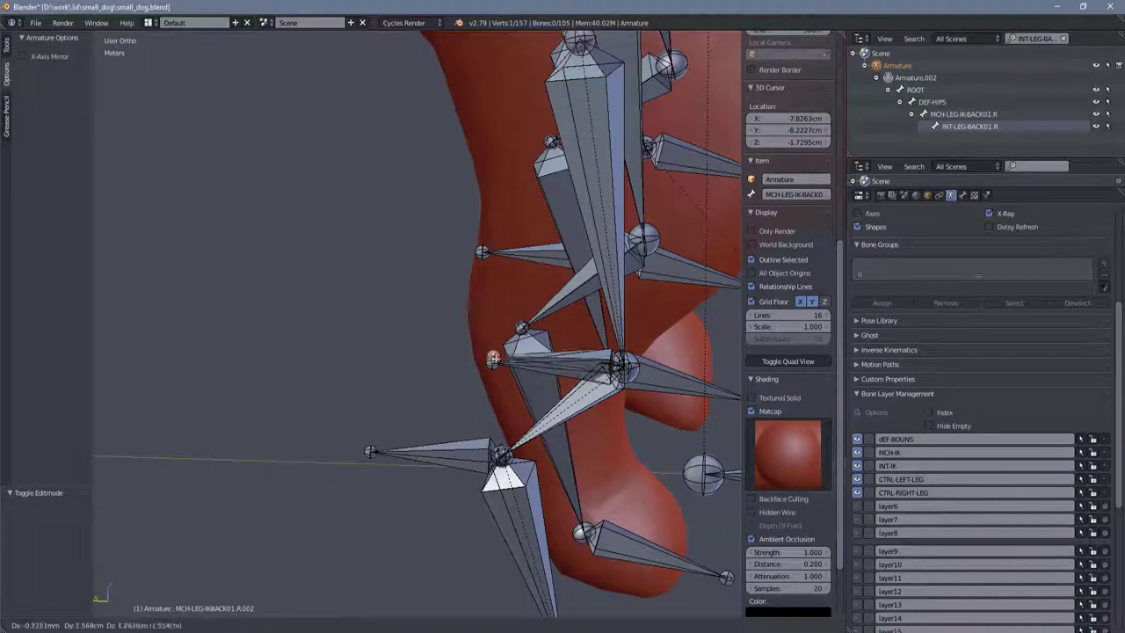
pyautogui.click(458, 363)
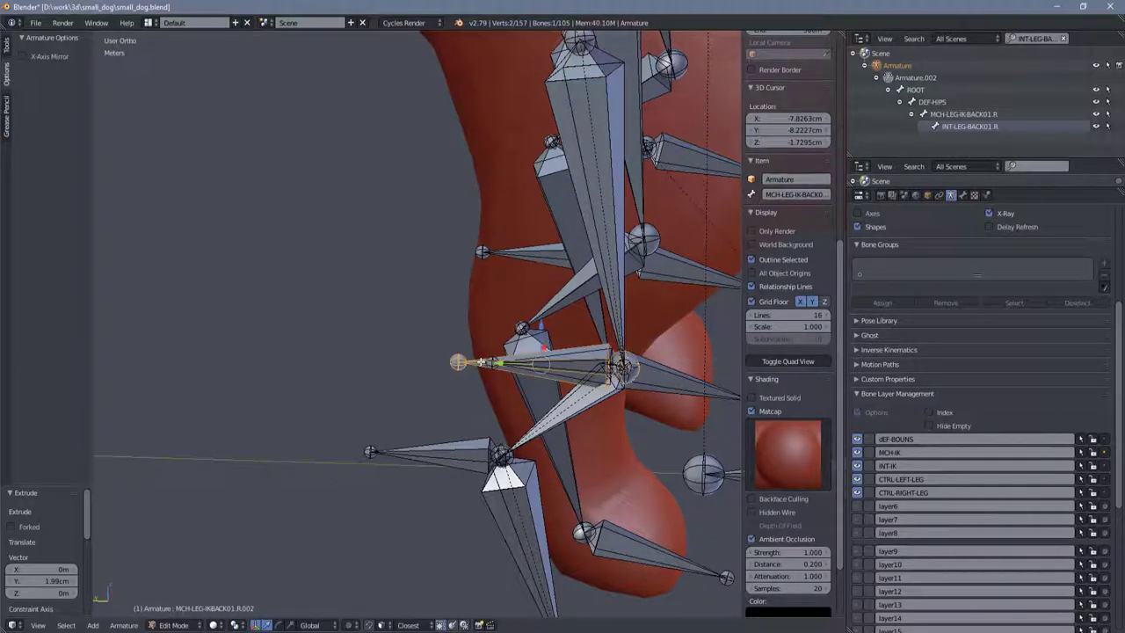
pyautogui.press('Escape')
pyautogui.scroll(-3, 467, 401)
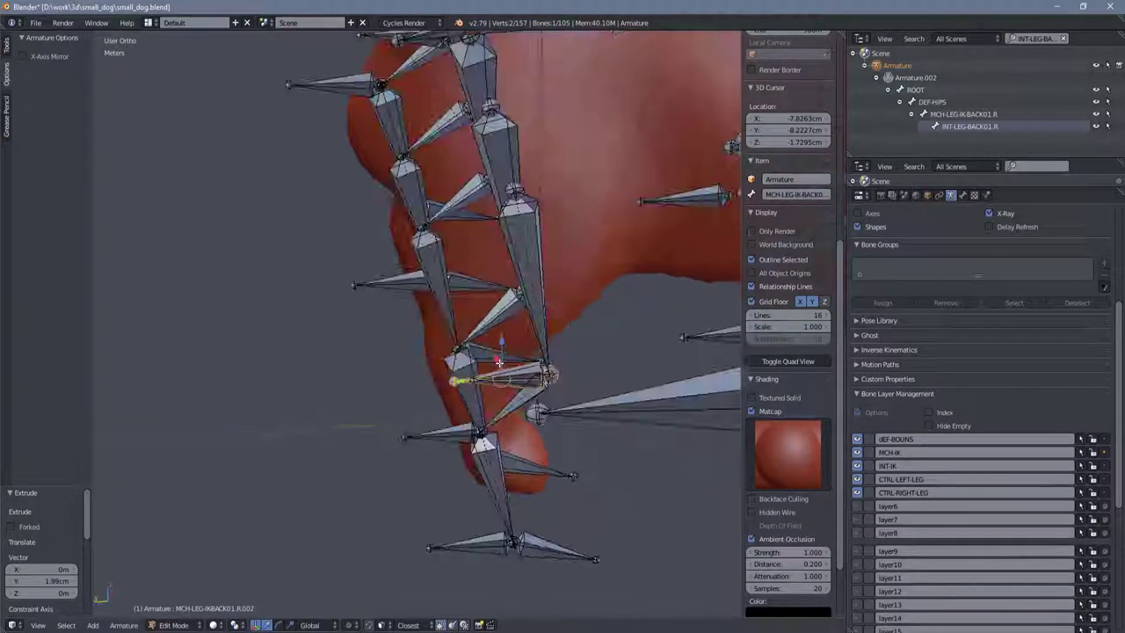
pyautogui.click(497, 358)
pyautogui.press('a')
pyautogui.moveTo(498, 357)
pyautogui.mouseDown(button='middle')
pyautogui.moveTo(417, 423)
pyautogui.moveTo(416, 105)
pyautogui.moveTo(392, 262)
pyautogui.mouseUp(button='middle')
pyautogui.scroll(4, 417, 106)
# Step: Try extruding from the joint, then select the whole left-leg DEF chain
pyautogui.press('e')
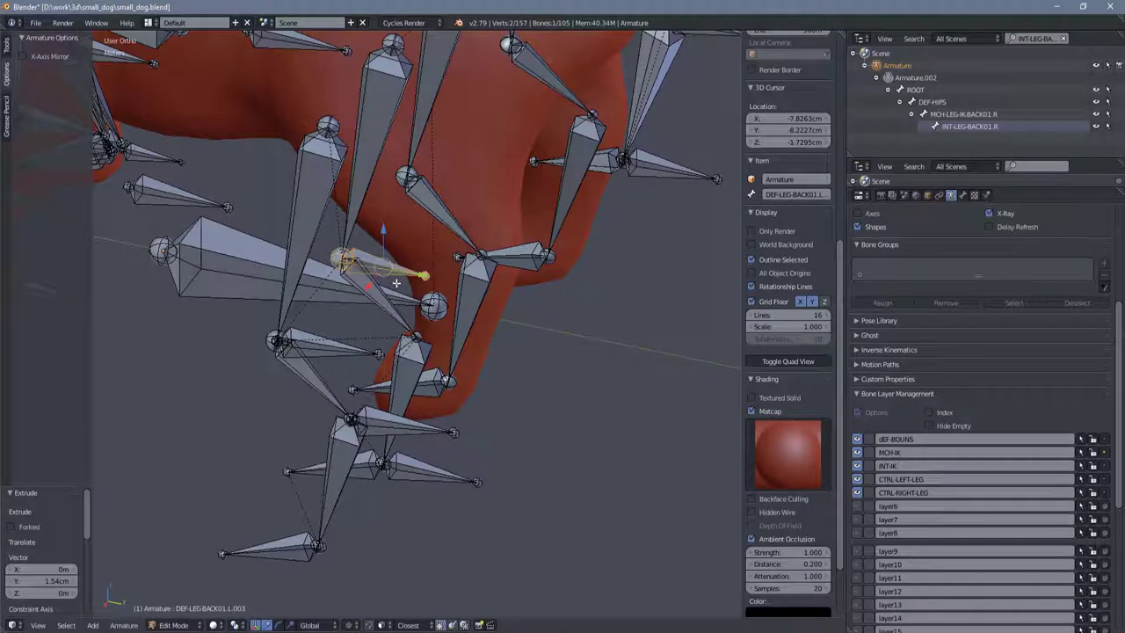
pyautogui.press('Escape')
pyautogui.moveTo(407, 304); pyautogui.dragTo(369, 484, button='middle')
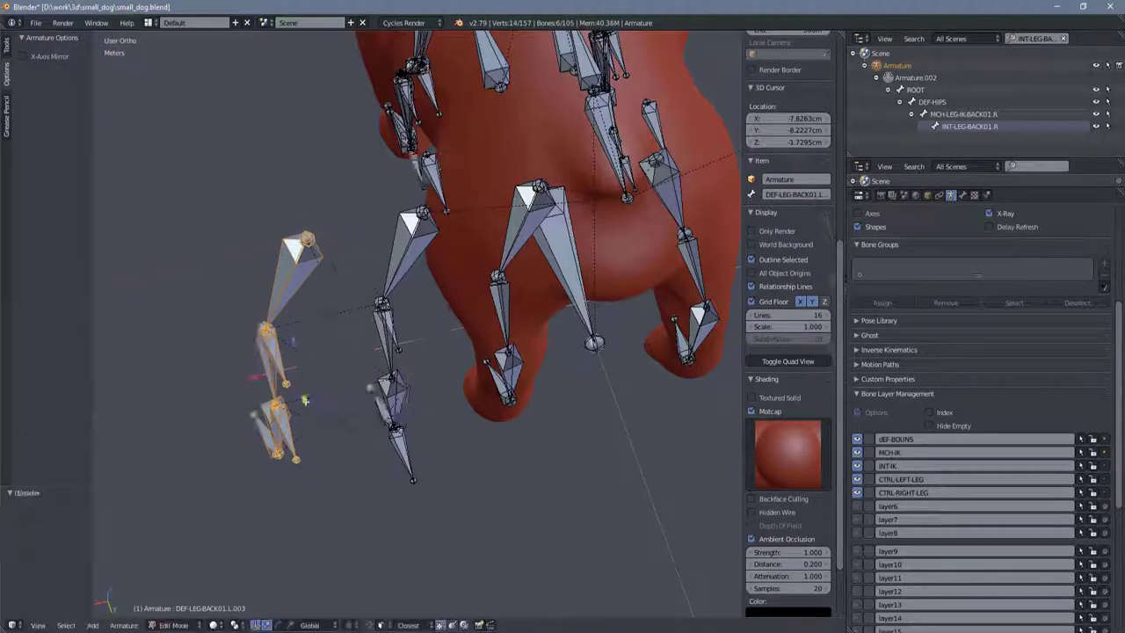
pyautogui.press('a')
pyautogui.moveTo(439, 422); pyautogui.dragTo(349, 440, button='middle')
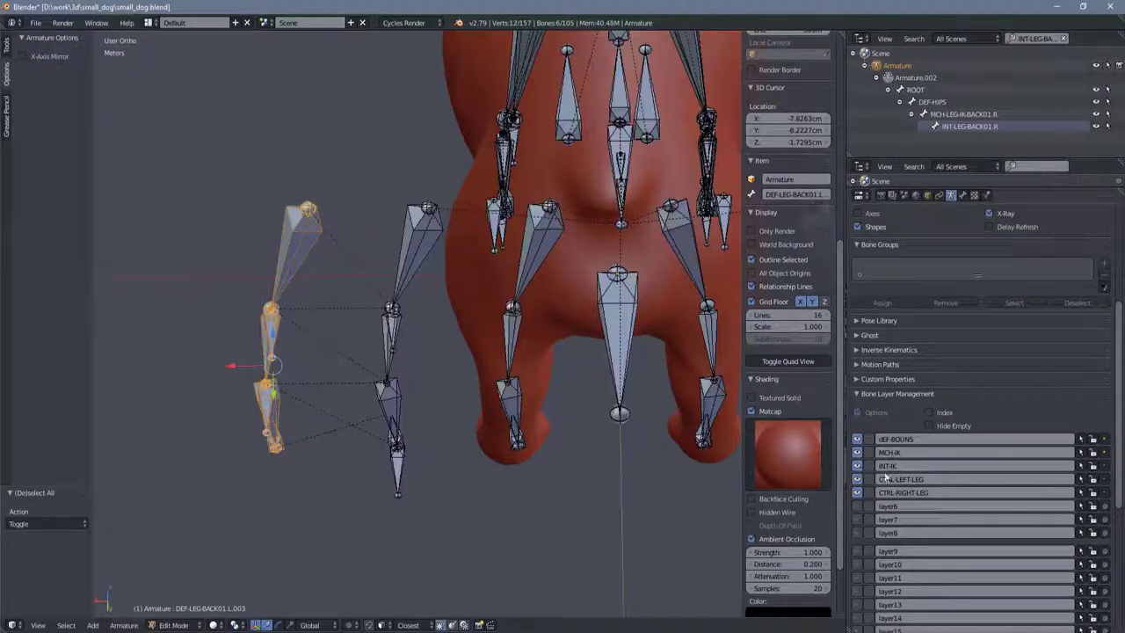
pyautogui.scroll(-3, 478, 406)
# Step: Place the 3D cursor beside the leg and move the left-leg bones along X
pyautogui.click(325, 143)
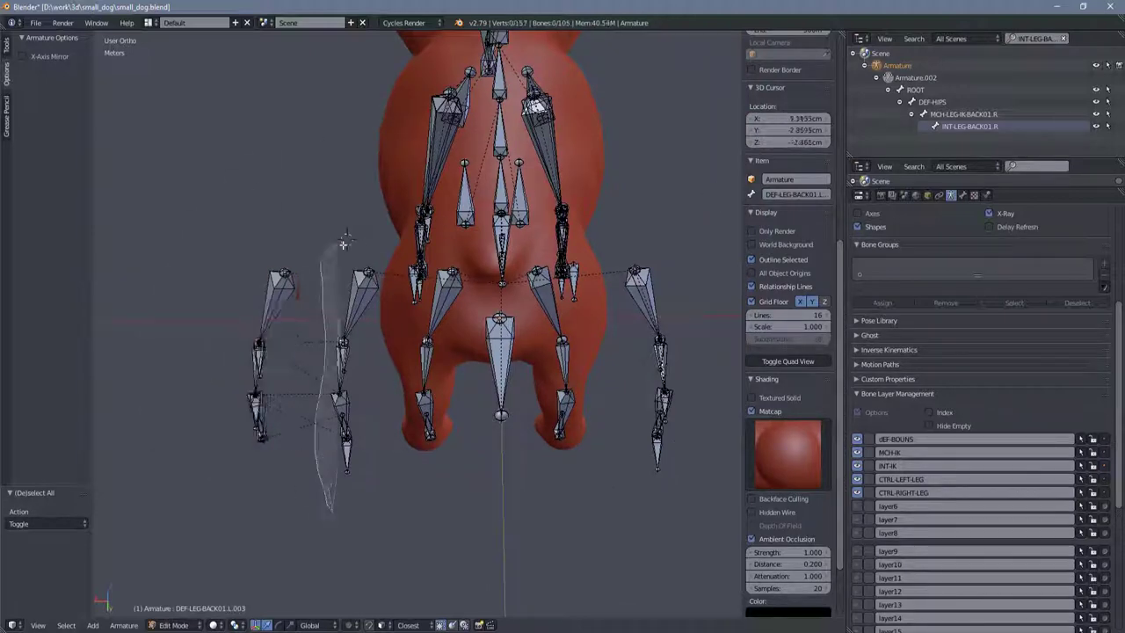
pyautogui.moveTo(326, 143); pyautogui.dragTo(497, 535, button='middle')
pyautogui.moveTo(312, 430)
pyautogui.mouseDown(button='middle')
pyautogui.moveTo(313, 401)
pyautogui.moveTo(588, 436)
pyautogui.mouseUp(button='middle')
pyautogui.press('g')
pyautogui.press('x')
pyautogui.click(299, 405)
# Step: Hide the DEF-BOUNS bone layer and toggle the INT-IK layer's visibility
pyautogui.click(861, 440)
pyautogui.press('a')
pyautogui.moveTo(395, 442)
pyautogui.mouseDown(button='middle')
pyautogui.moveTo(390, 410)
pyautogui.moveTo(254, 427)
pyautogui.moveTo(281, 431)
pyautogui.mouseUp(button='middle')
pyautogui.click(857, 465)
pyautogui.moveTo(616, 422)
pyautogui.mouseDown(button='middle')
pyautogui.moveTo(565, 448)
pyautogui.moveTo(420, 352)
pyautogui.moveTo(387, 369)
pyautogui.mouseUp(button='middle')
# Step: Move one leg bone along Y, then delete it
pyautogui.rightClick(420, 352)
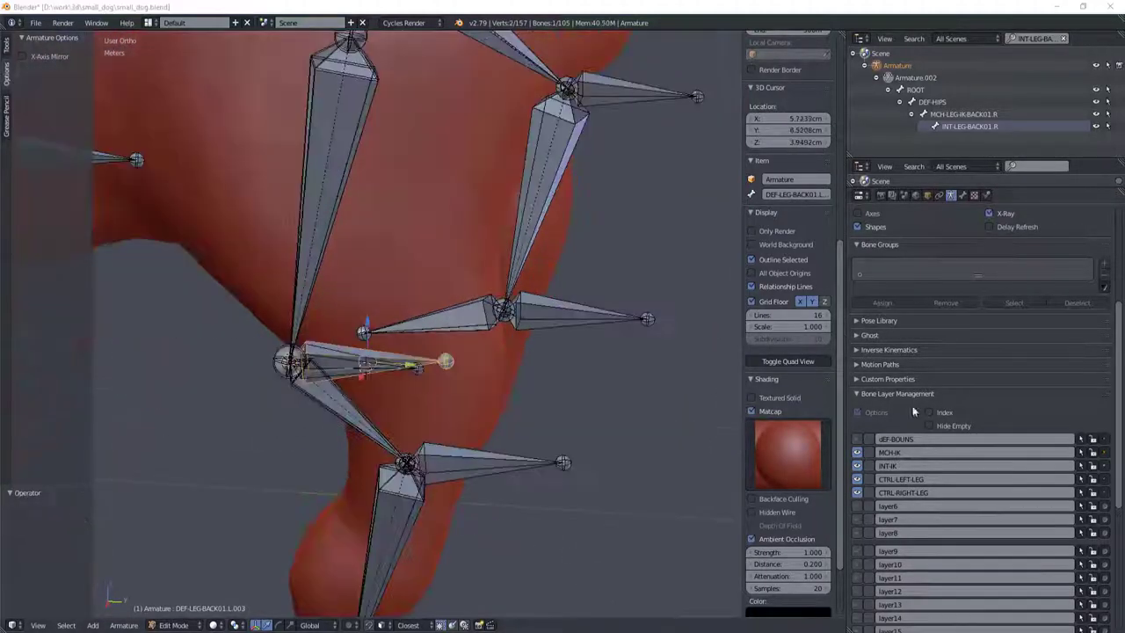
pyautogui.press('g')
pyautogui.press('y')
pyautogui.click(615, 378)
pyautogui.moveTo(615, 378)
pyautogui.mouseDown(button='middle')
pyautogui.moveTo(594, 399)
pyautogui.moveTo(594, 378)
pyautogui.mouseUp(button='middle')
pyautogui.press('x')
pyautogui.scroll(-5, 413, 325)
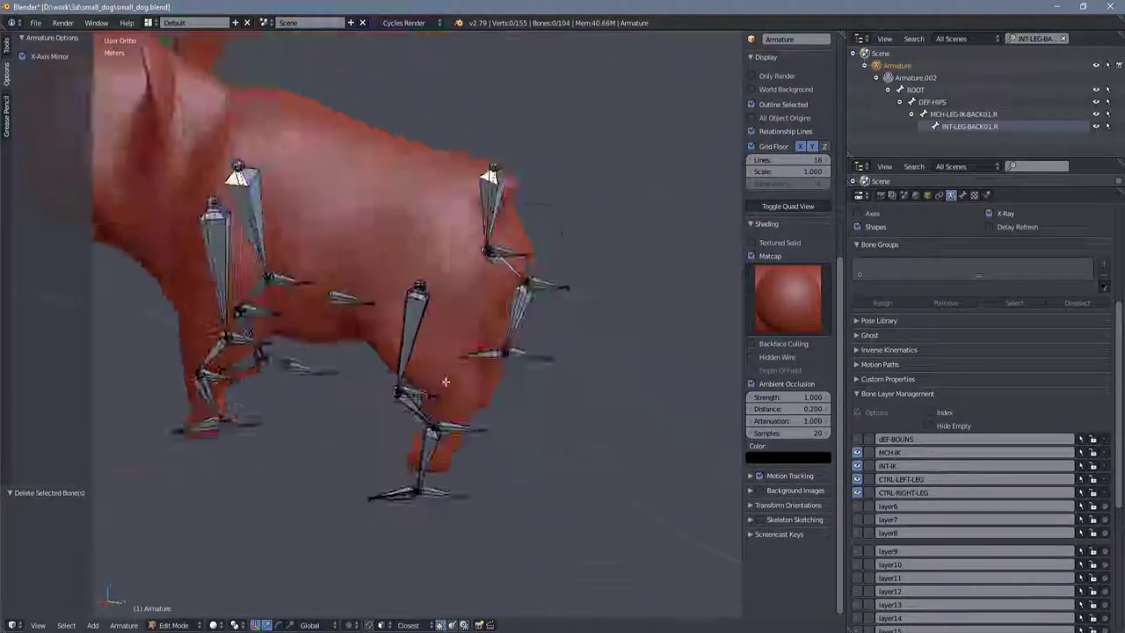
pyautogui.scroll(6, 413, 325)
# Step: Extrude INT-LEG-BACK02.L.001 from the left hind leg joint and return to Pose Mode
pyautogui.rightClick(569, 367)
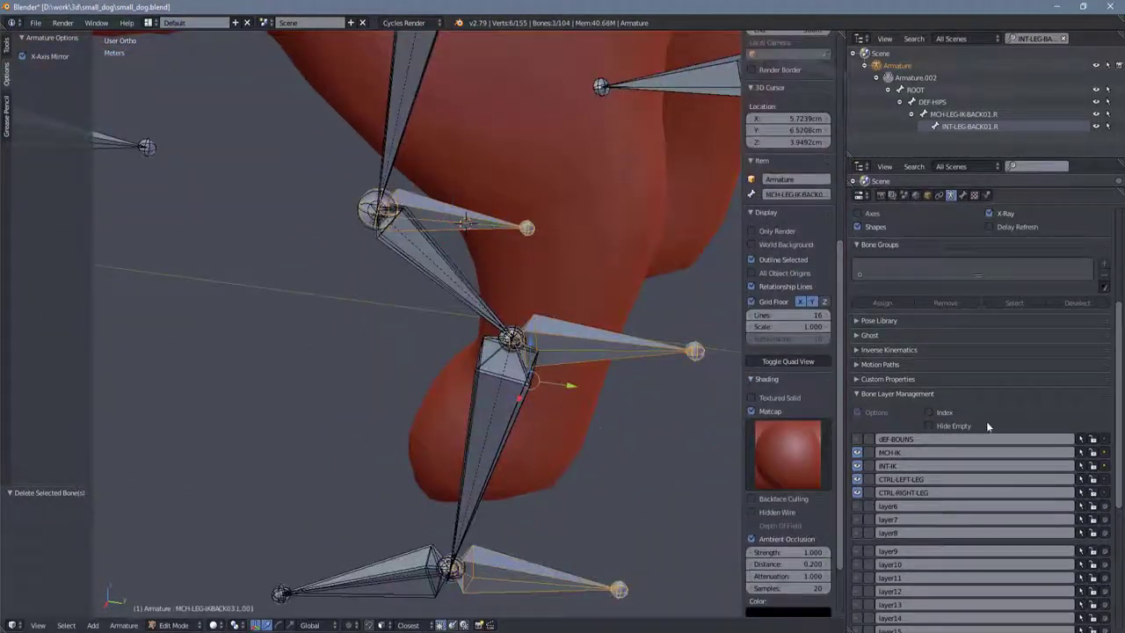
pyautogui.moveTo(466, 222); pyautogui.dragTo(460, 273, button='middle')
pyautogui.rightClick(461, 272)
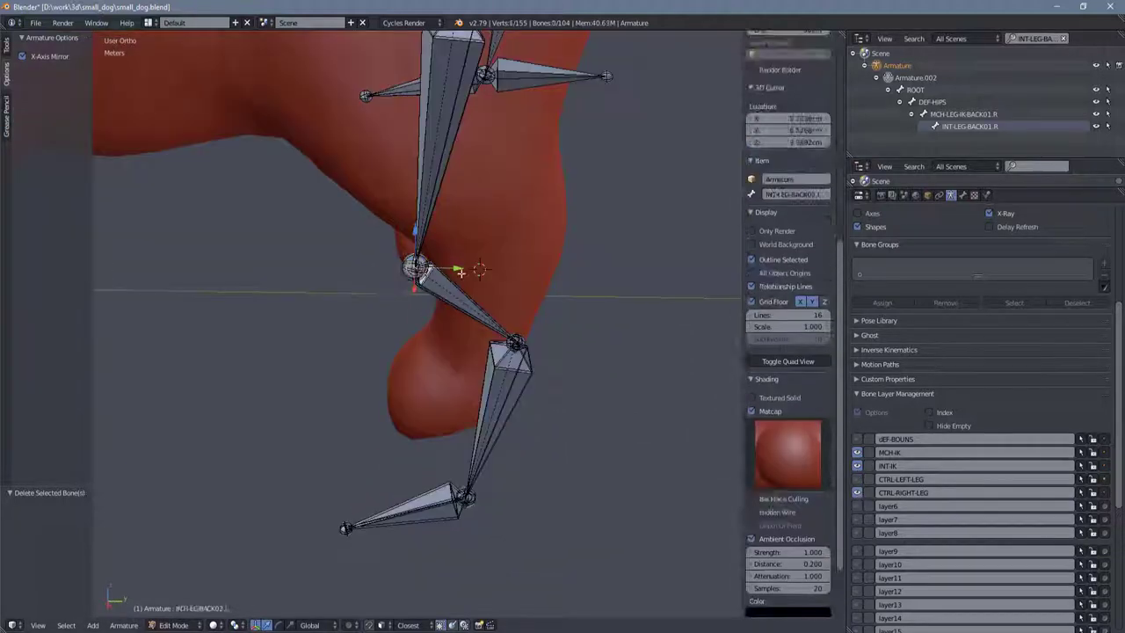
pyautogui.click(632, 265)
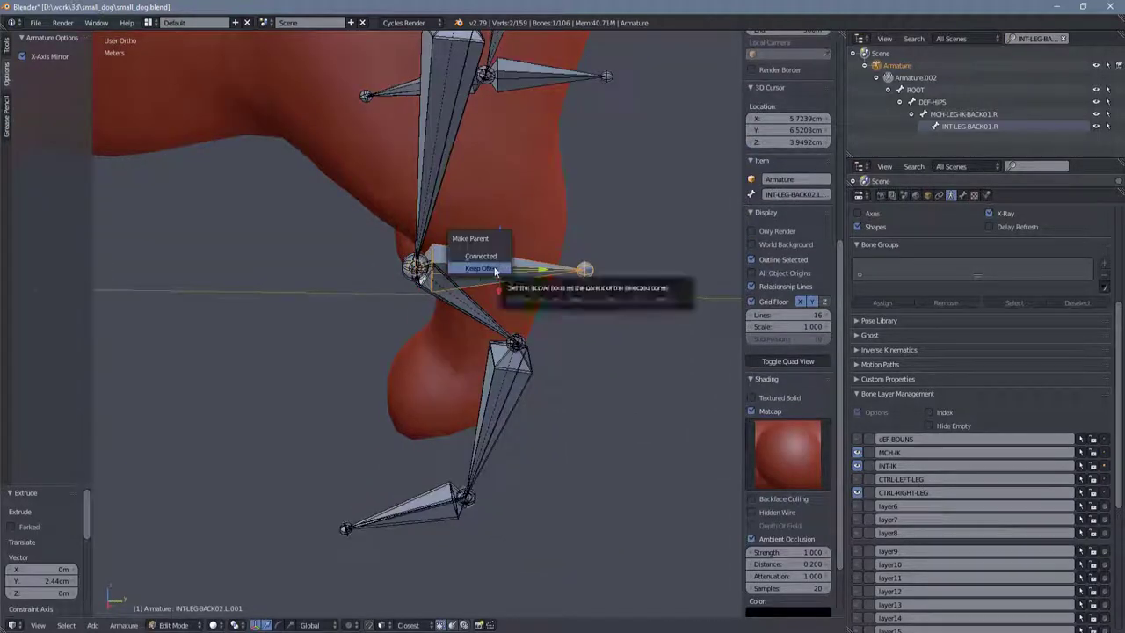
pyautogui.scroll(-2, 574, 250)
pyautogui.hotkey('ctrl', 'Tab')
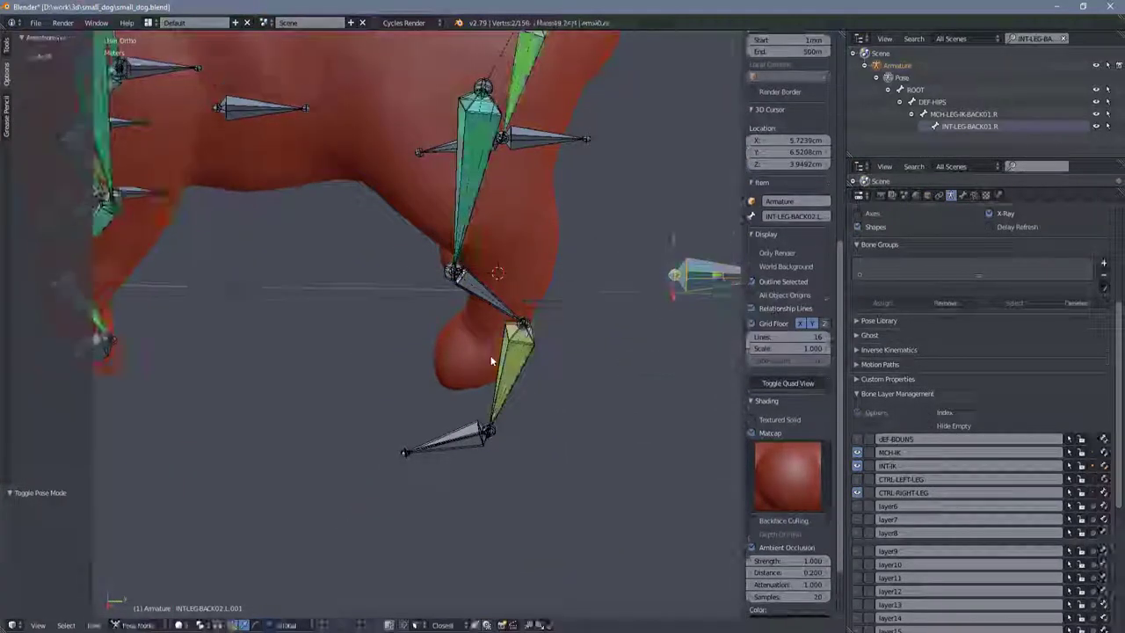
# Step: Set the armature as pole target in the left hind leg IK bone's constraint
pyautogui.keyDown('shift'); pyautogui.moveTo(490, 355); pyautogui.dragTo(416, 398, button='middle'); pyautogui.keyUp('shift')
pyautogui.click(974, 194)
pyautogui.rightClick(357, 407)
pyautogui.click(1025, 313)
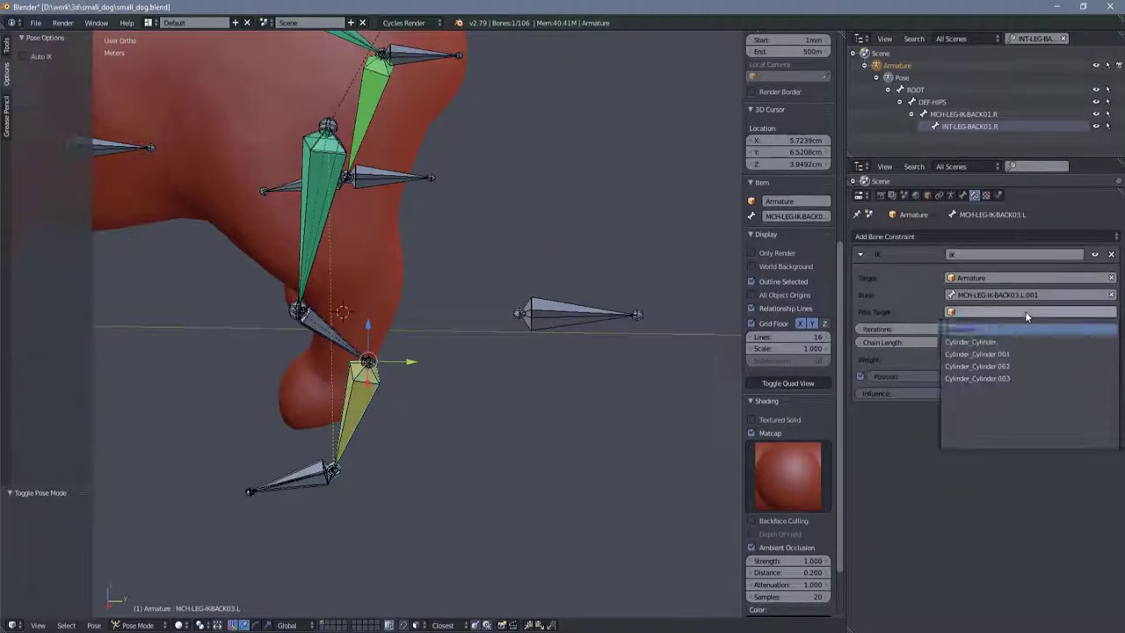
pyautogui.click(982, 332)
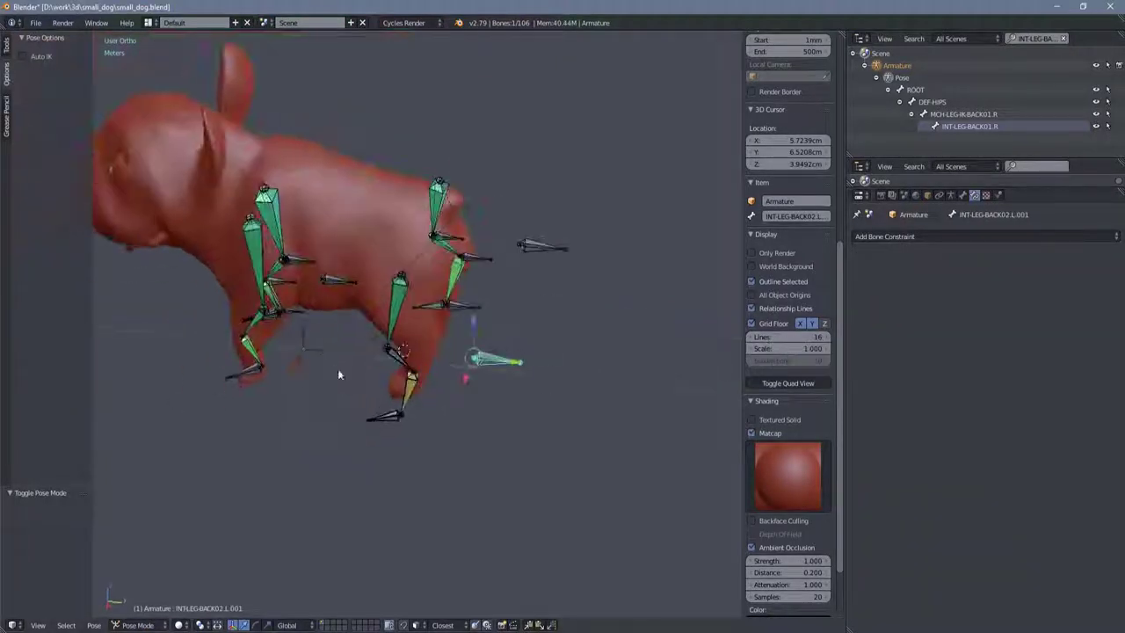
# Step: Show the control leg layers and check the front and left back IK target bones
pyautogui.click(949, 195)
pyautogui.click(857, 491)
pyautogui.rightClick(364, 259)
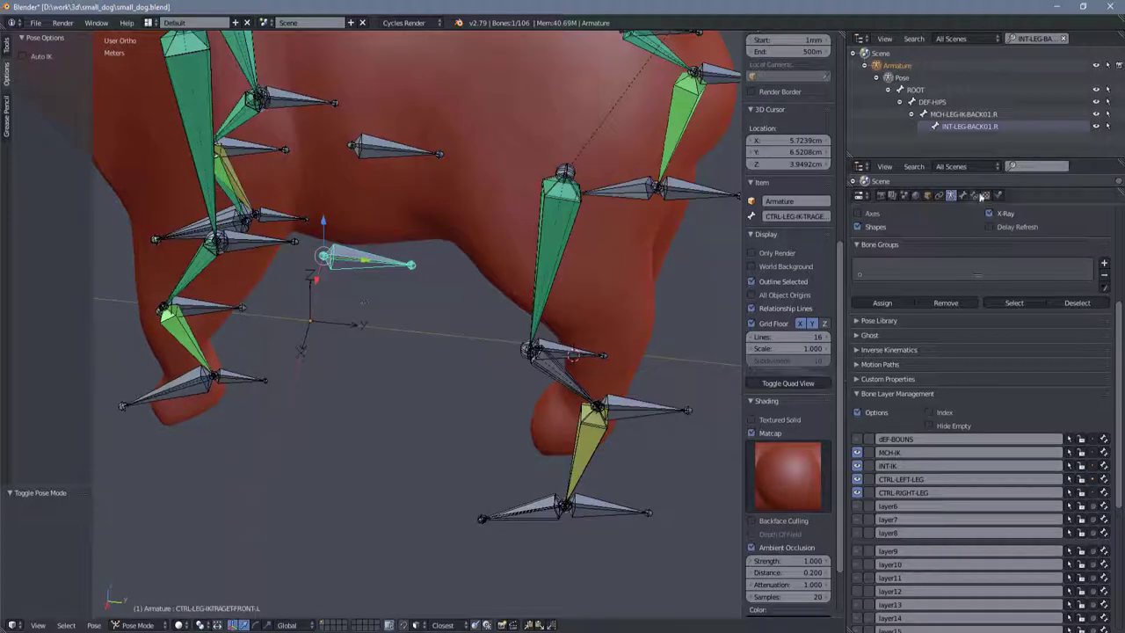
pyautogui.click(962, 195)
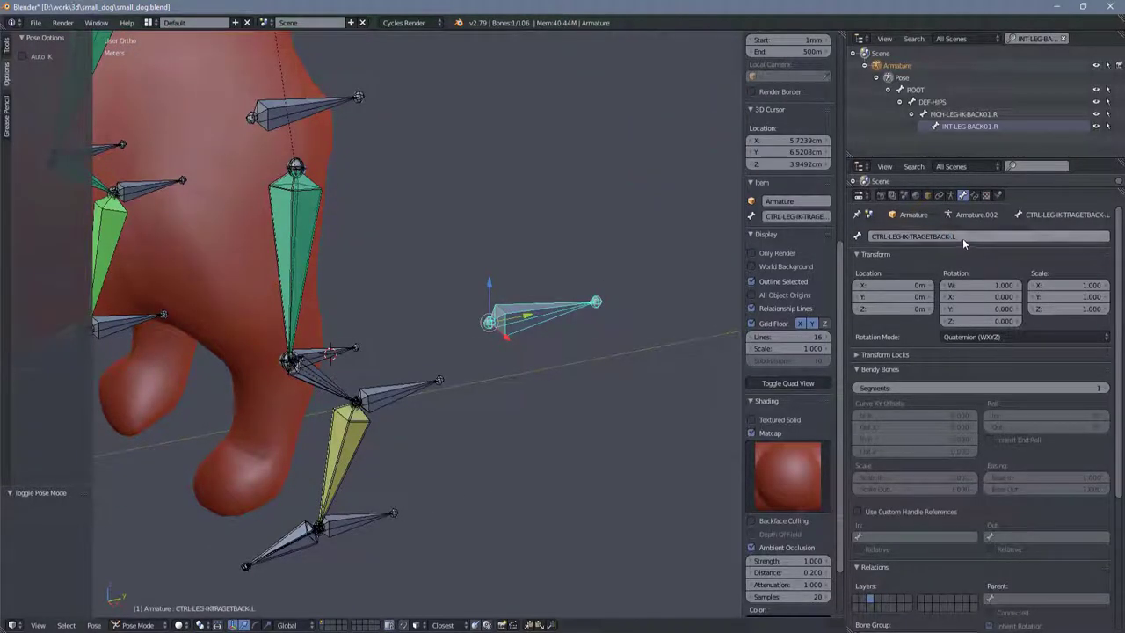
pyautogui.moveTo(436, 434)
pyautogui.mouseDown(button='middle')
pyautogui.moveTo(422, 404)
pyautogui.moveTo(349, 339)
pyautogui.moveTo(451, 330)
pyautogui.mouseUp(button='middle')
pyautogui.rightClick(416, 389)
pyautogui.click(963, 195)
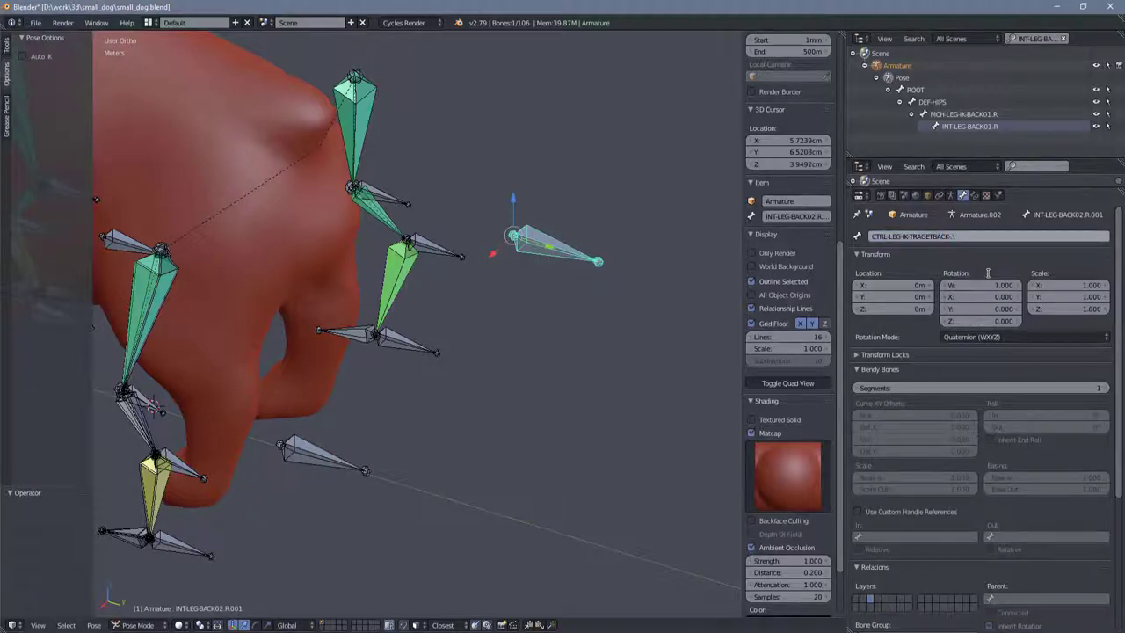
pyautogui.moveTo(492, 369); pyautogui.dragTo(536, 352, button='middle')
pyautogui.click(945, 199)
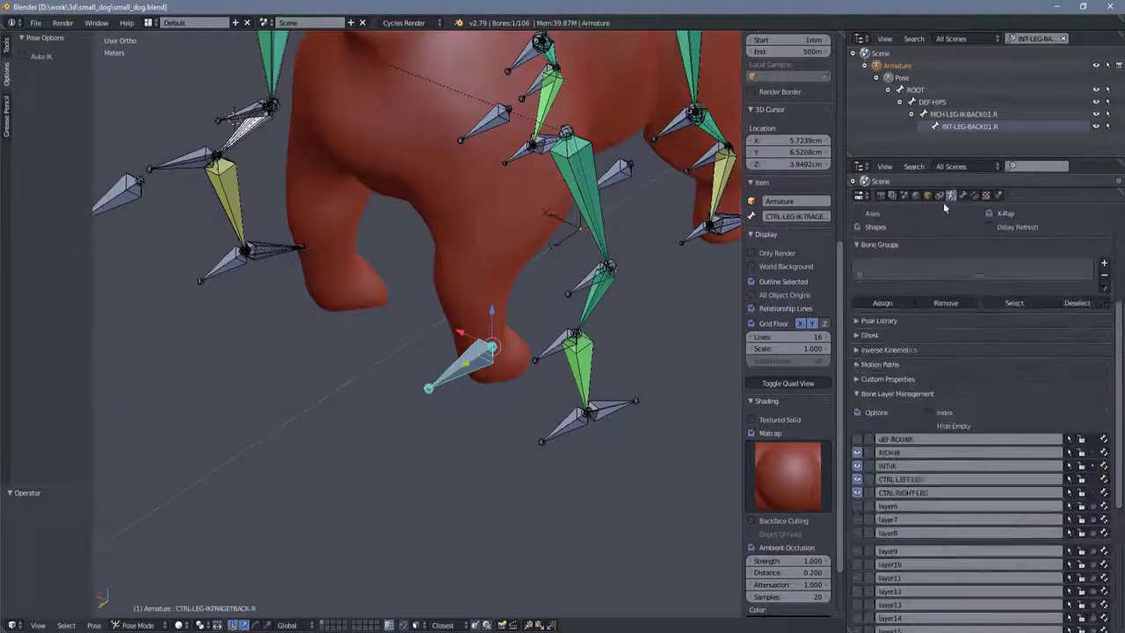
# Step: Make CTRL-LEG-IK-TRAGETBACK.R the pole target of MCH-LEG-IK-BACK03.R's IK constraint
pyautogui.moveTo(527, 378); pyautogui.dragTo(428, 328, button='middle')
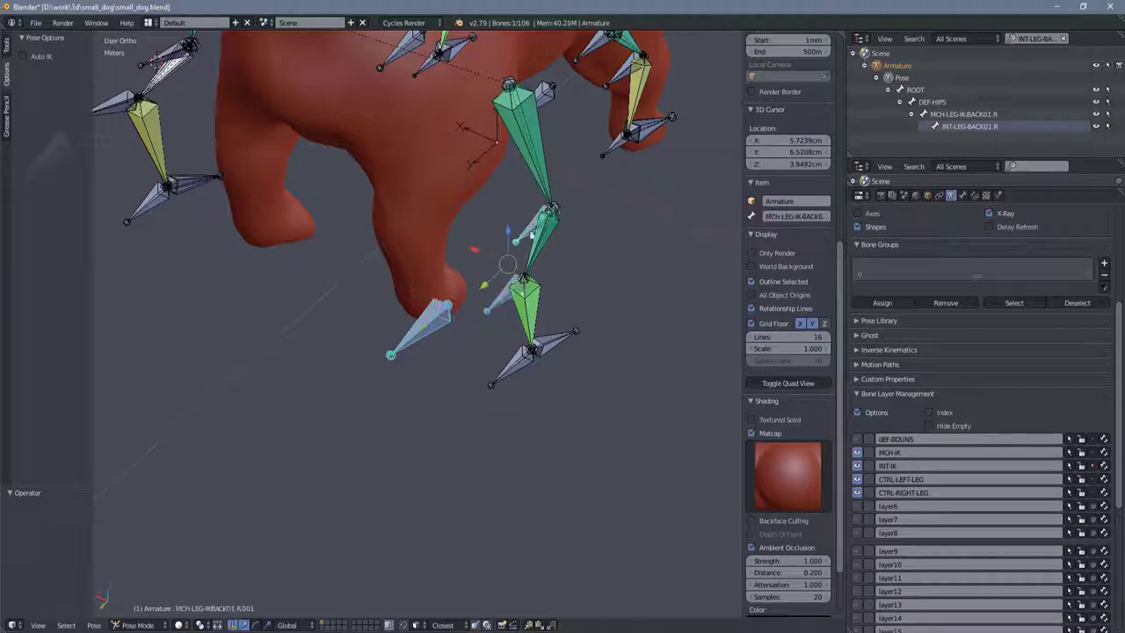
pyautogui.moveTo(547, 435); pyautogui.dragTo(550, 389, button='middle')
pyautogui.scroll(3, 550, 390)
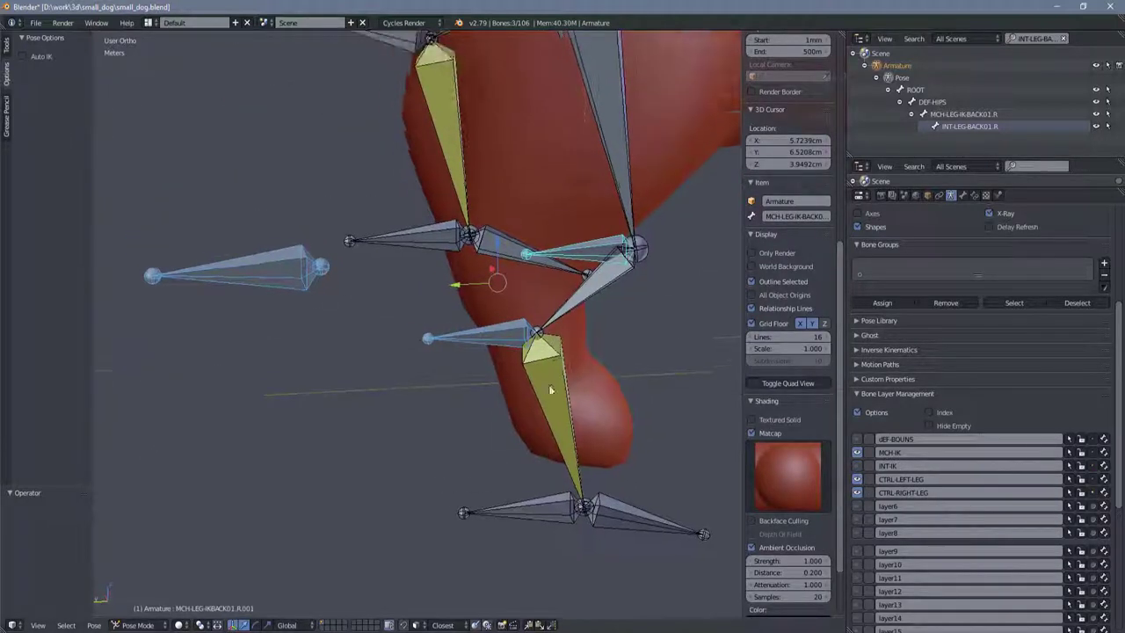
pyautogui.click(965, 198)
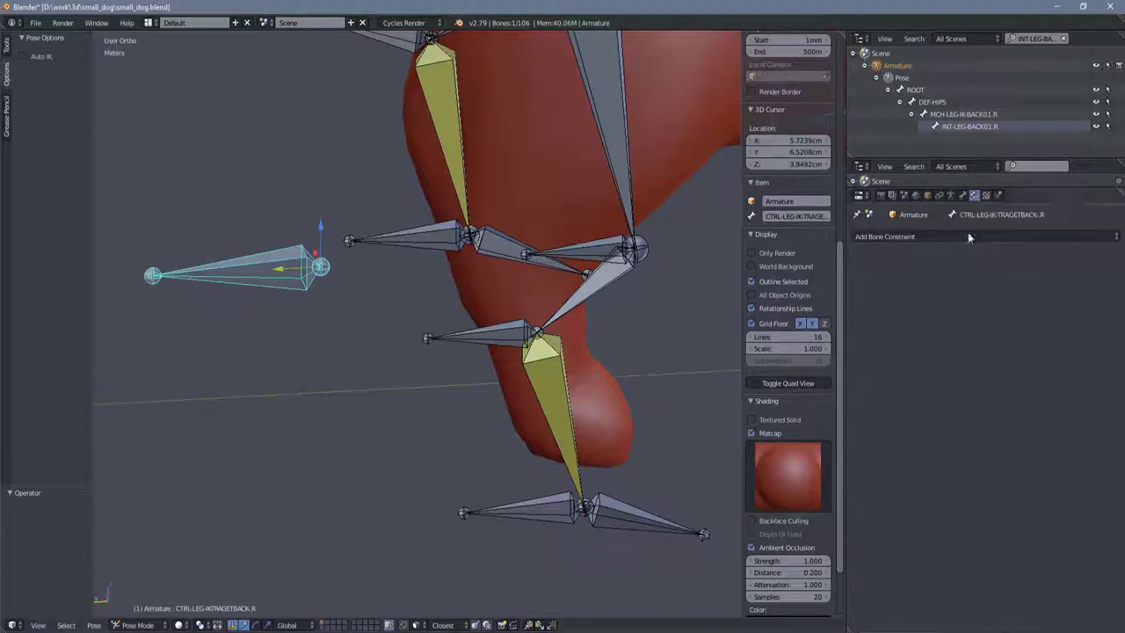
pyautogui.click(994, 327)
# Step: Switch the armature to Edit Mode and select a left leg bone
pyautogui.moveTo(498, 393); pyautogui.dragTo(334, 386, button='middle')
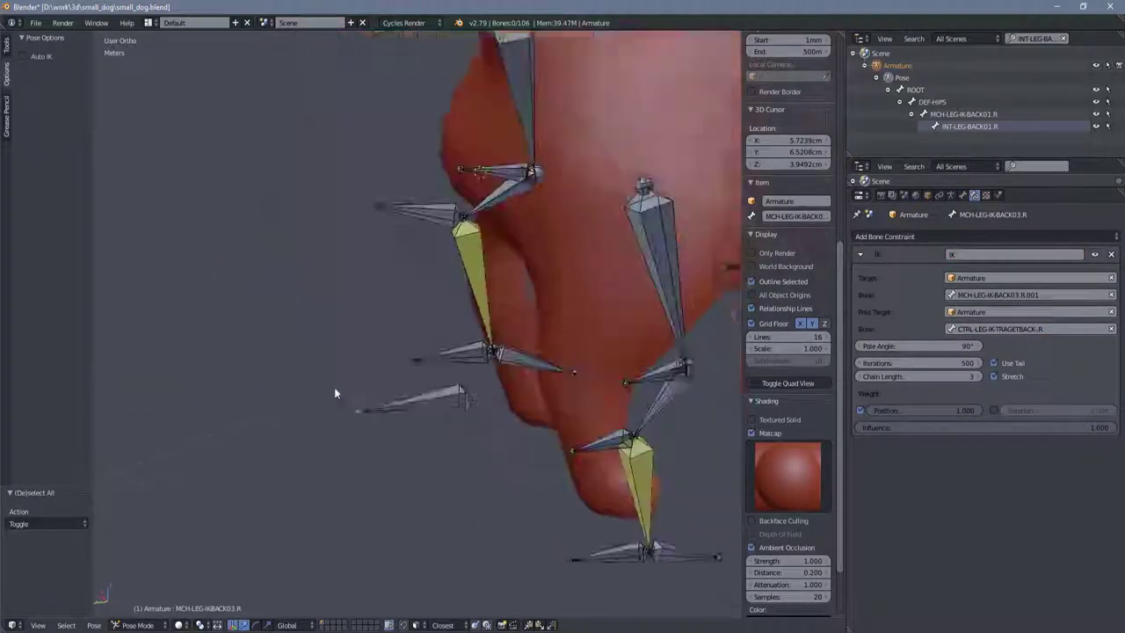
pyautogui.press('a')
pyautogui.click(950, 194)
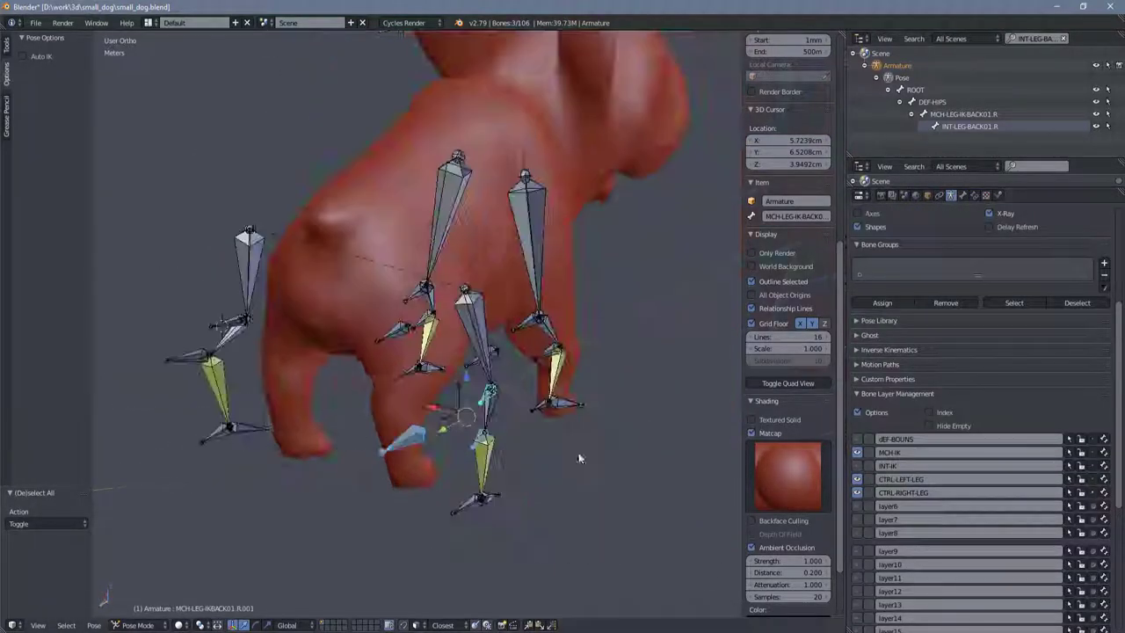
pyautogui.press('Tab')
pyautogui.press('a')
pyautogui.click(307, 399)
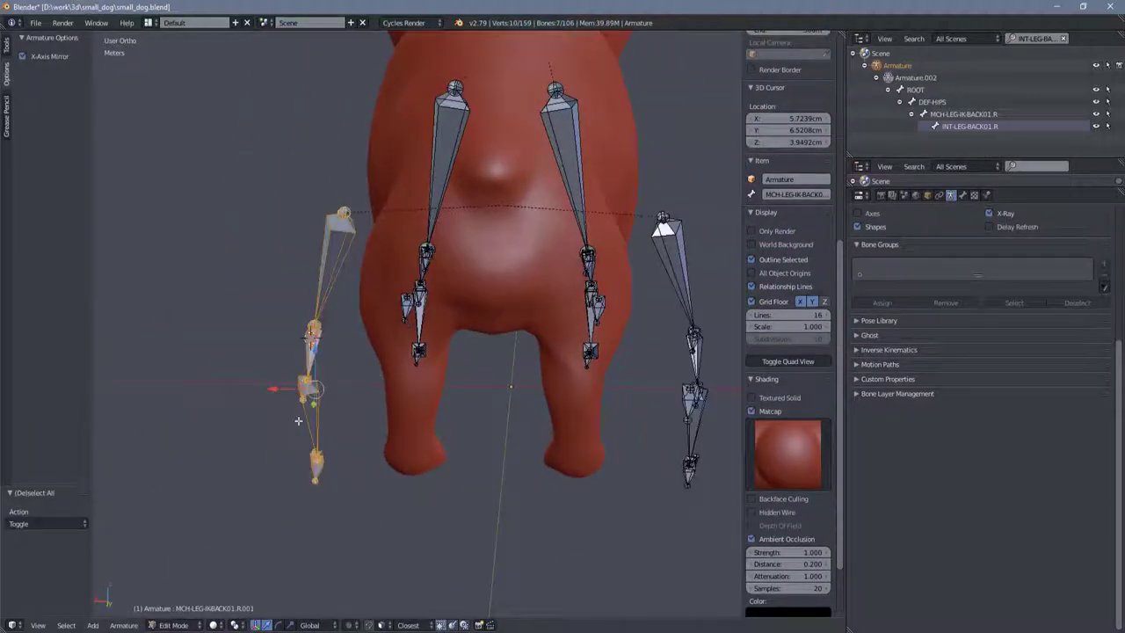
# Step: Move the left hind-leg bones -3 cm along X
pyautogui.moveTo(307, 399); pyautogui.dragTo(369, 395, button='middle')
pyautogui.click(897, 393)
pyautogui.moveTo(492, 395)
pyautogui.mouseDown(button='middle')
pyautogui.moveTo(406, 445)
pyautogui.moveTo(431, 393)
pyautogui.mouseUp(button='middle')
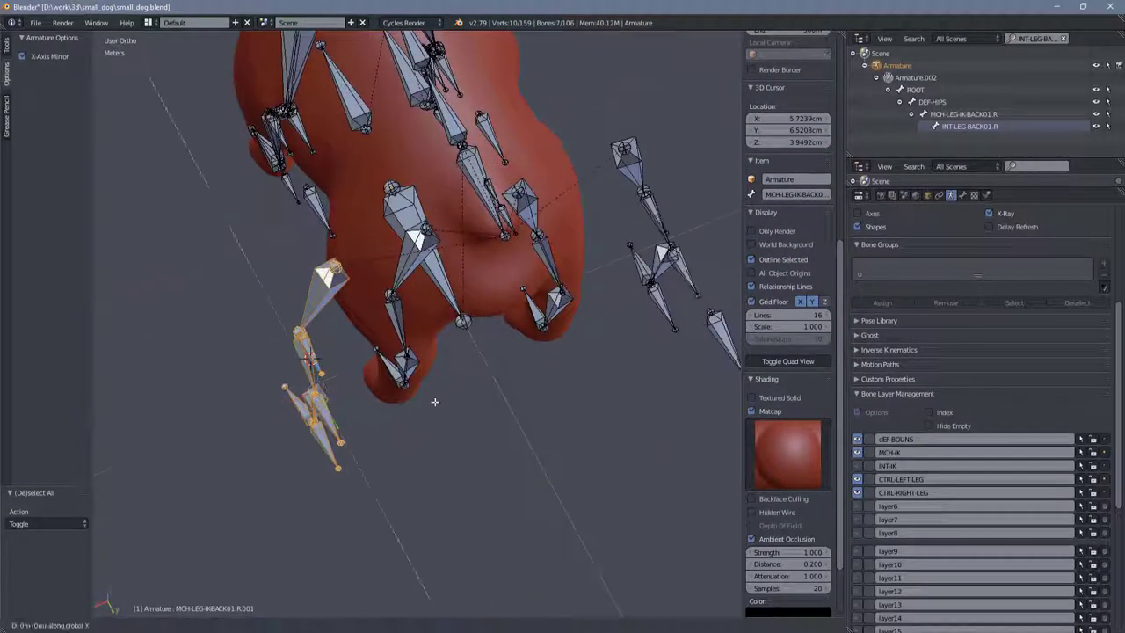
pyautogui.press('g')
pyautogui.press('x')
pyautogui.click(309, 352)
pyautogui.moveTo(310, 351); pyautogui.dragTo(522, 422, button='middle')
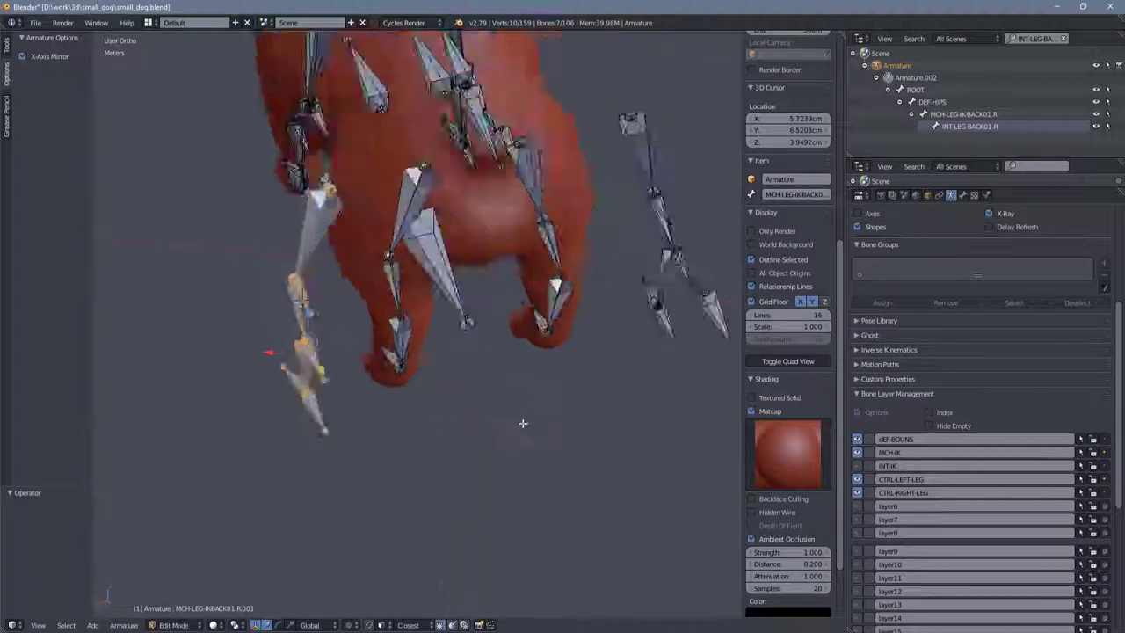
pyautogui.scroll(3, 522, 422)
# Step: Rename the back-leg control bone to CTRL-LEG-BACK02.LR
pyautogui.moveTo(377, 377); pyautogui.dragTo(431, 281, button='middle')
pyautogui.press('a')
pyautogui.click(963, 194)
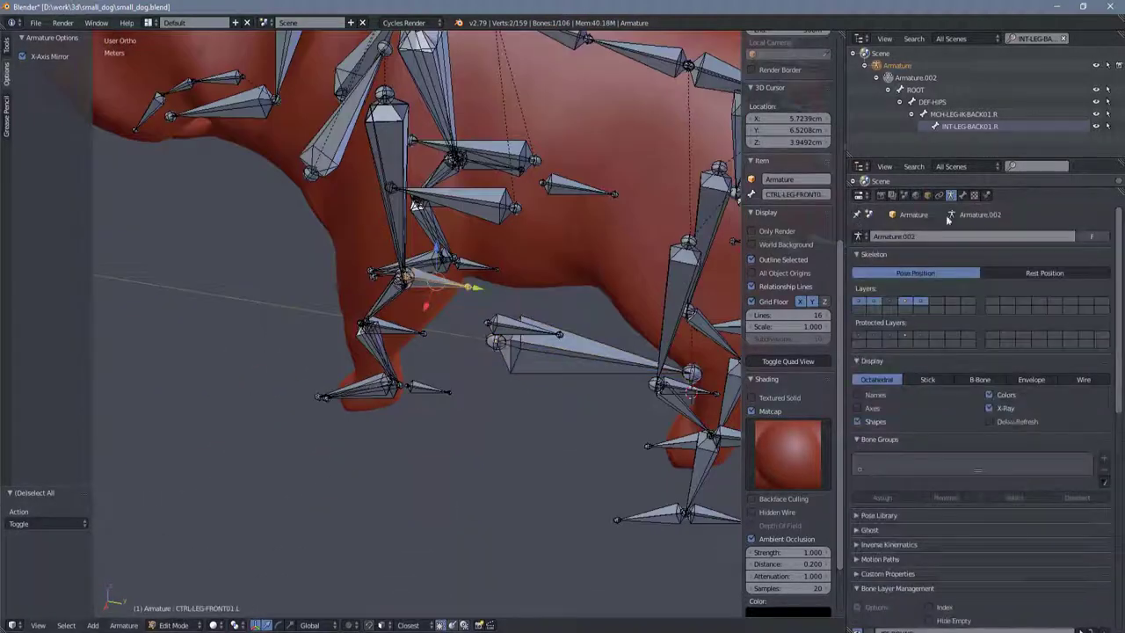
pyautogui.moveTo(492, 352); pyautogui.dragTo(457, 317, button='middle')
pyautogui.scroll(3, 457, 316)
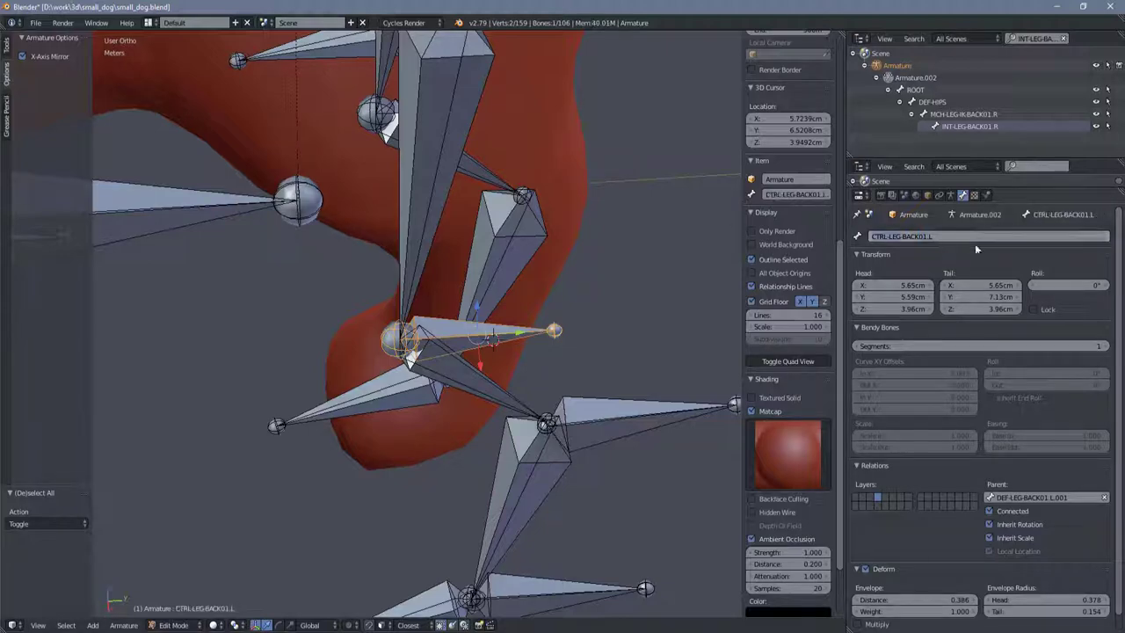
pyautogui.moveTo(527, 341); pyautogui.dragTo(378, 259, button='middle')
pyautogui.scroll(-3, 378, 260)
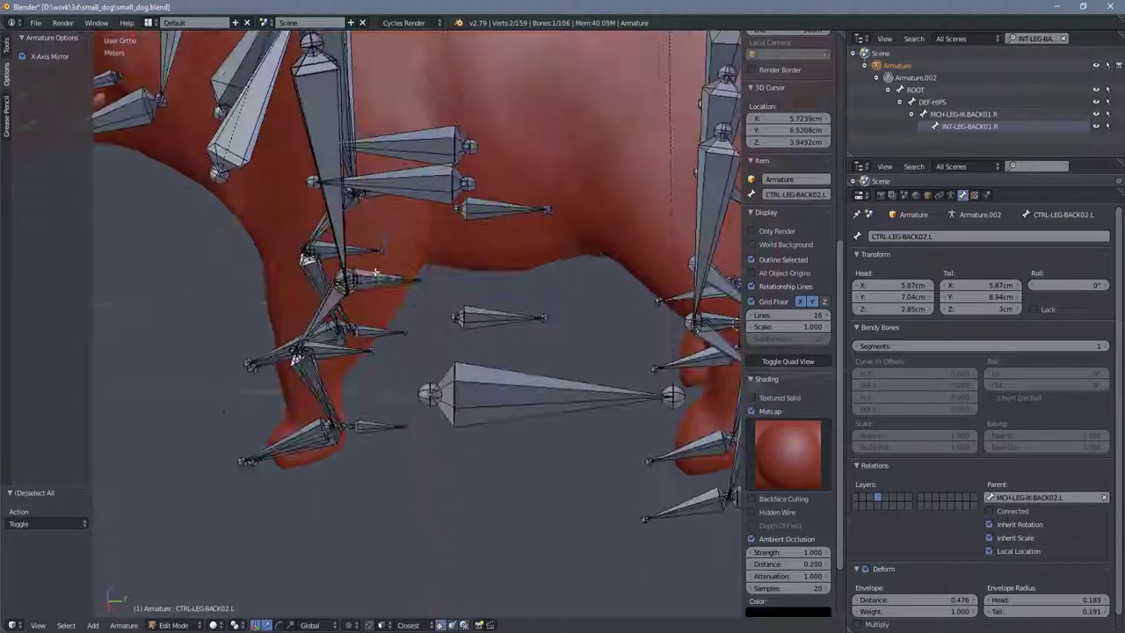
pyautogui.rightClick(352, 331)
pyautogui.moveTo(351, 331); pyautogui.dragTo(596, 363, button='middle')
pyautogui.scroll(3, 596, 363)
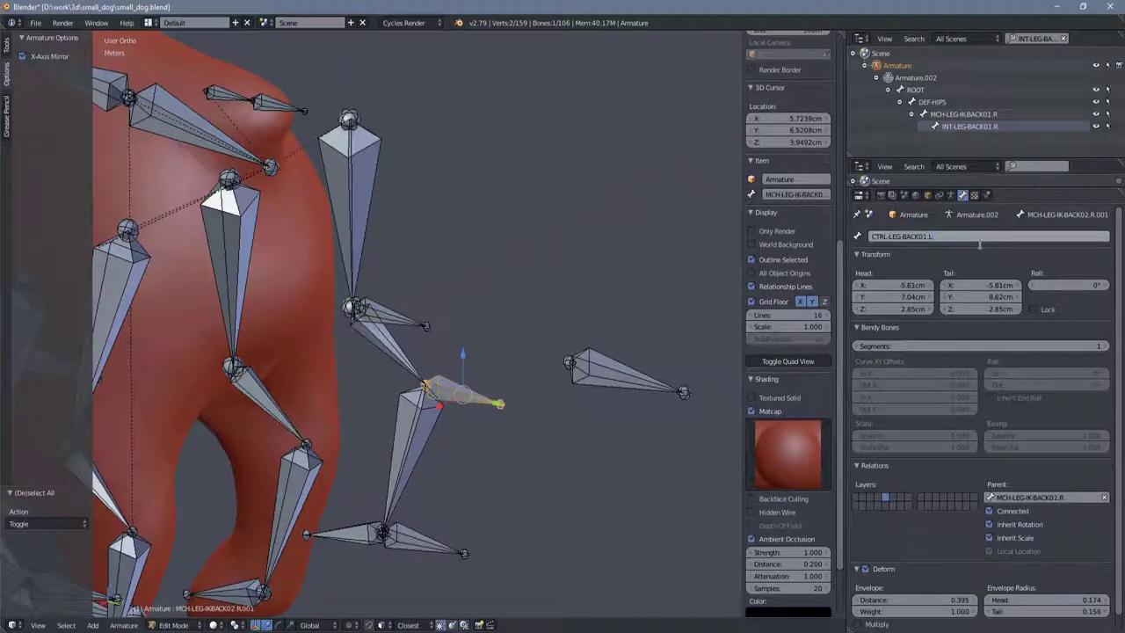
pyautogui.press('Return')
# Step: Box-select the left hind-leg bone chain from a rear view
pyautogui.moveTo(492, 352); pyautogui.dragTo(309, 142, button='middle')
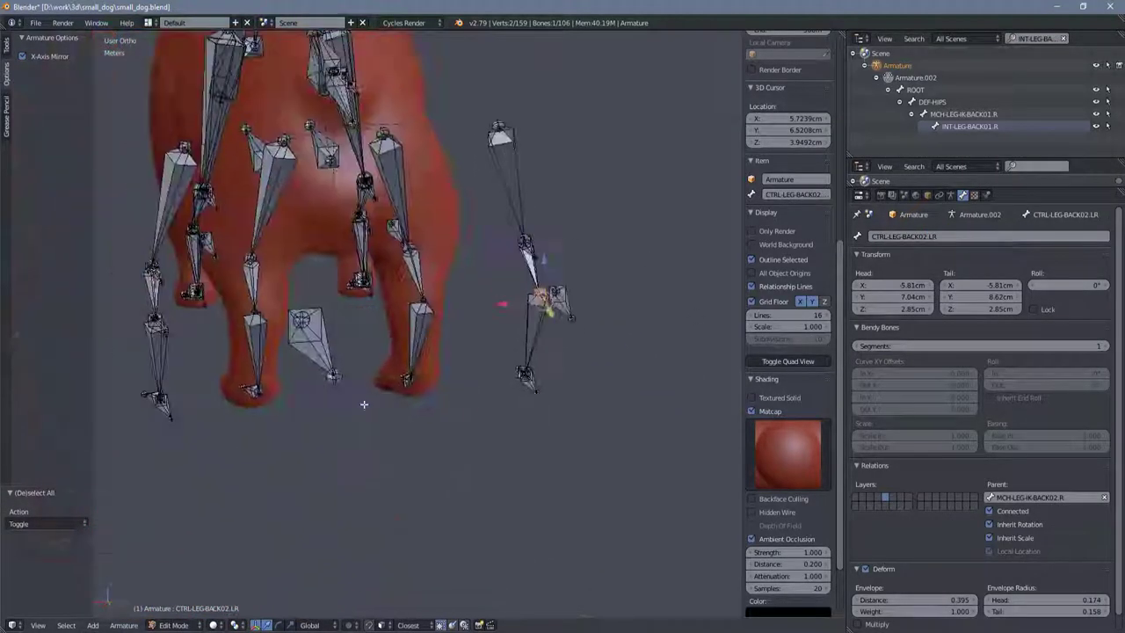
pyautogui.click(950, 194)
pyautogui.scroll(-3, 855, 547)
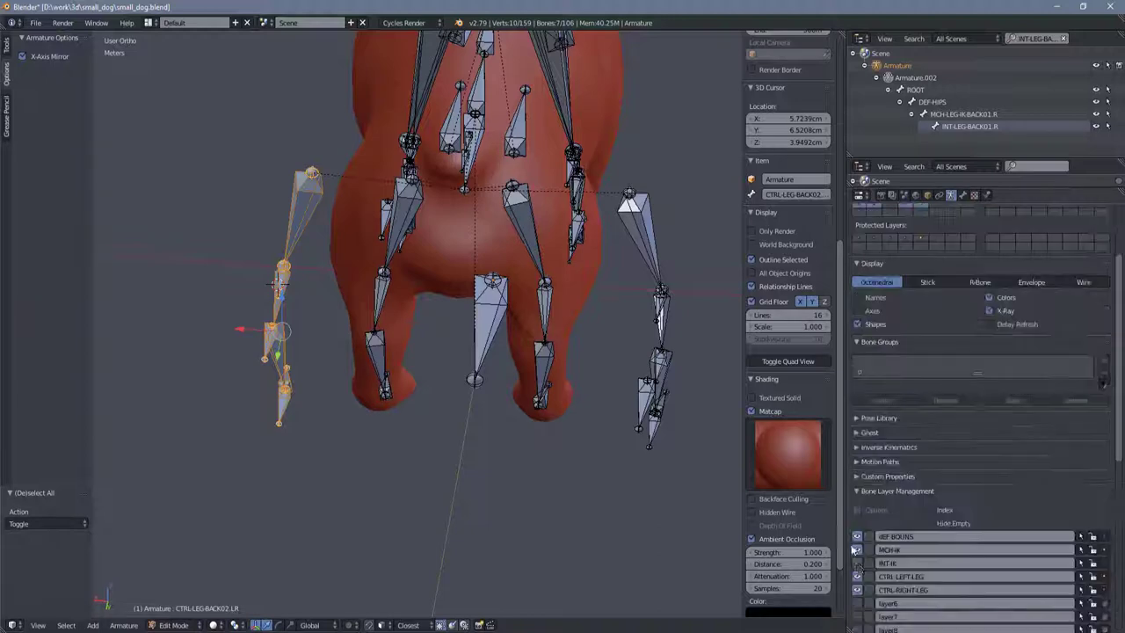
pyautogui.moveTo(234, 434); pyautogui.dragTo(339, 162)
pyautogui.moveTo(338, 163); pyautogui.dragTo(323, 250, button='middle')
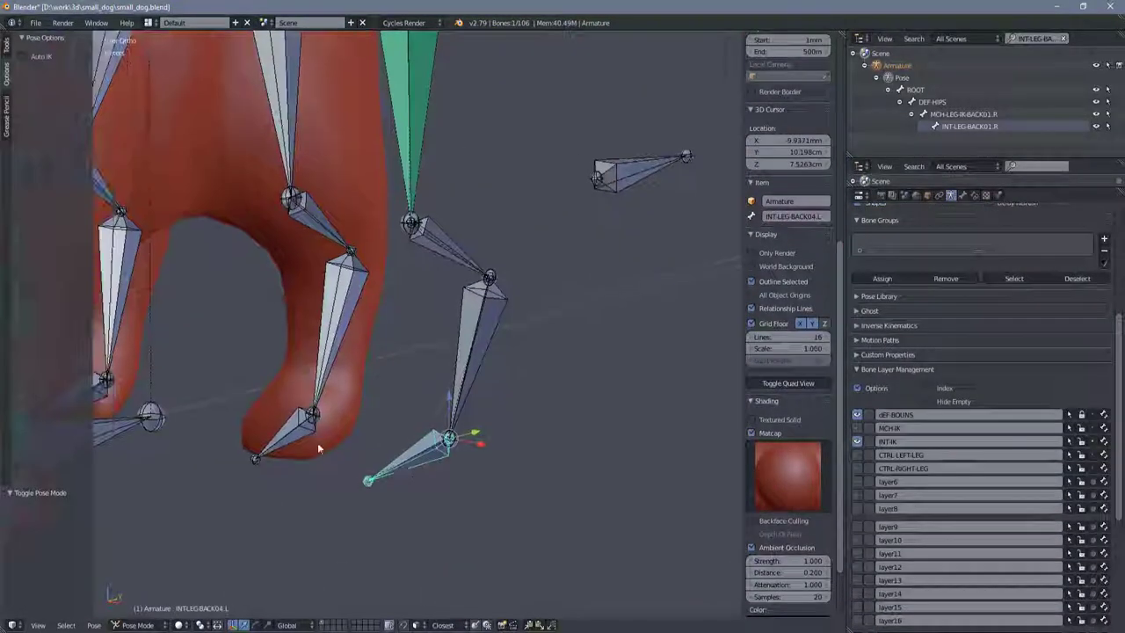
pyautogui.hotkey('ctrl', 'p')
# Step: Add Copy Transforms constraints to the selected right hind DEF leg bone
pyautogui.click(294, 426)
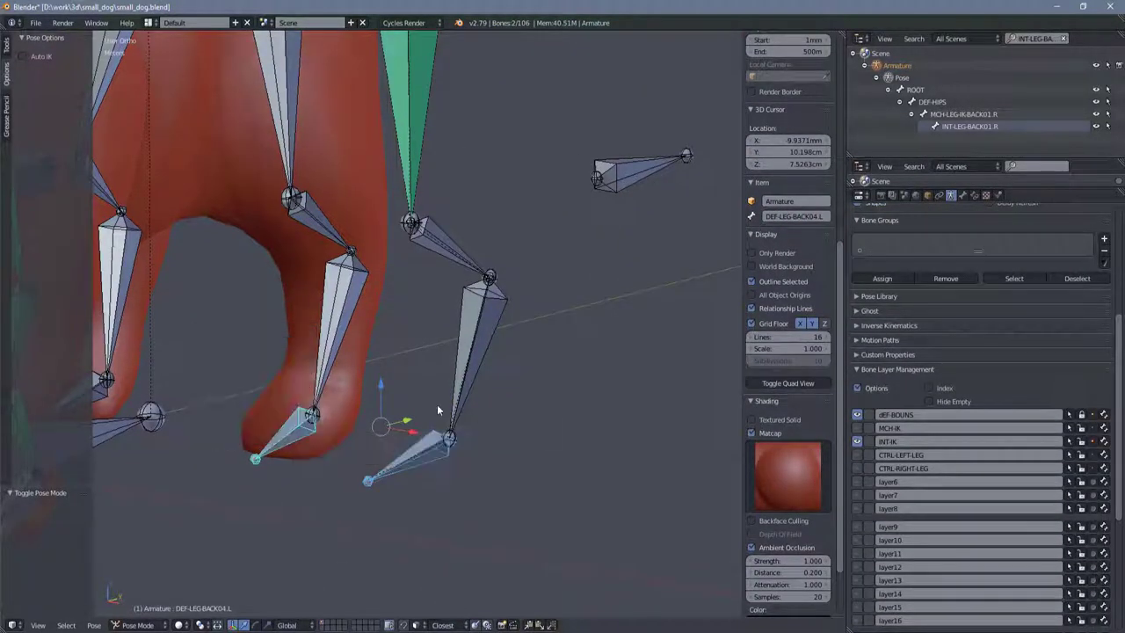
pyautogui.hotkey('ctrl', 'shift', 'c')
pyautogui.click(369, 449)
pyautogui.hotkey('ctrl', 'shift', 'c')
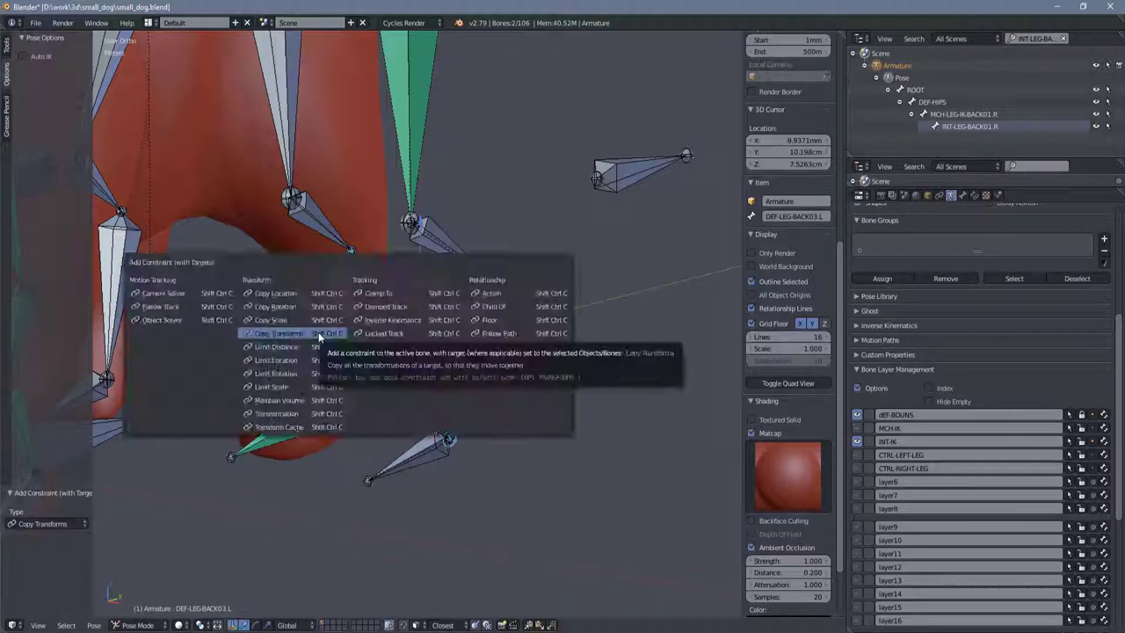
pyautogui.click(264, 327)
pyautogui.hotkey('ctrl', 'shift', 'c')
pyautogui.click(281, 321)
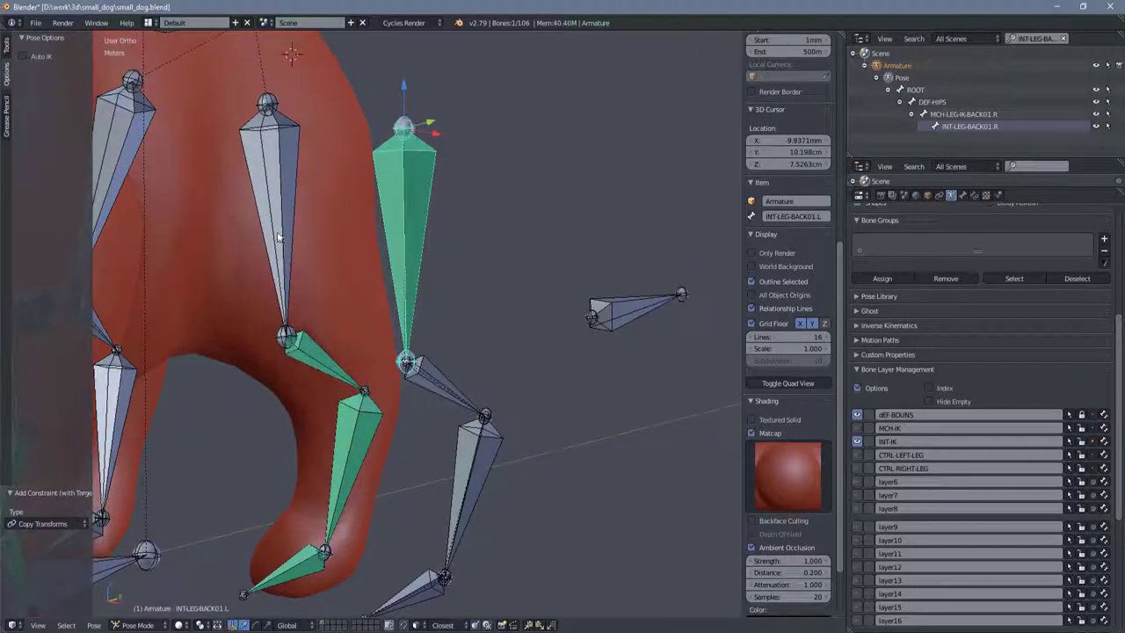
pyautogui.scroll(-5, 280, 219)
pyautogui.scroll(6, 372, 194)
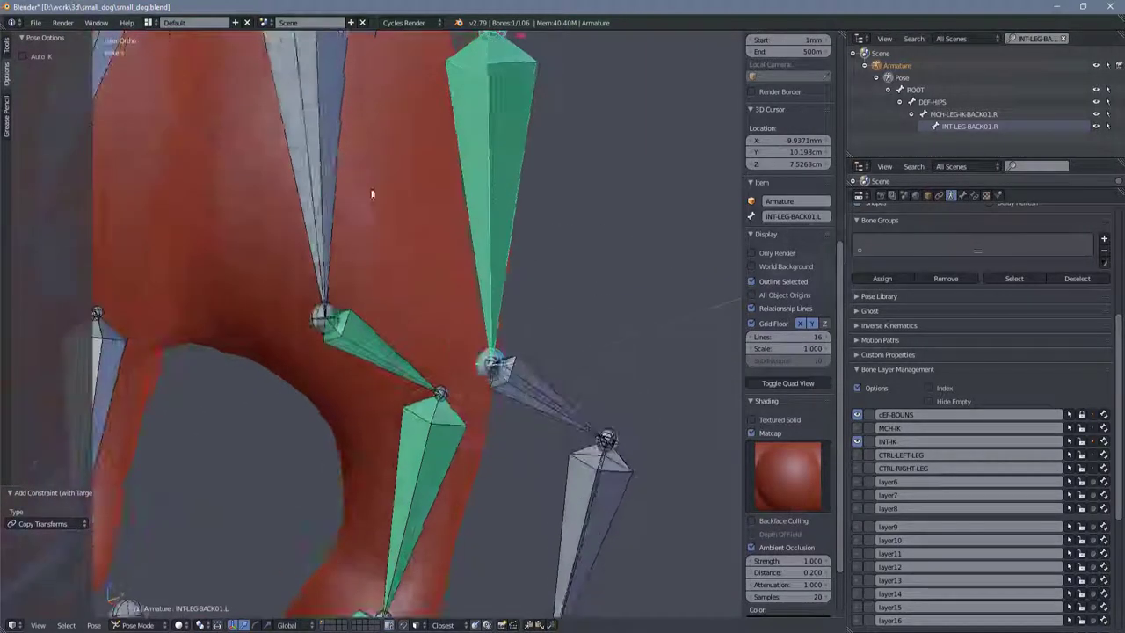
pyautogui.hotkey('ctrl', 'shift', 'c')
pyautogui.click(317, 154)
# Step: Add Copy Transforms to DEF-LEG-BACK04 and the next right hind DEF leg bones
pyautogui.scroll(-4, 322, 259)
pyautogui.moveTo(322, 259); pyautogui.dragTo(237, 297, button='middle')
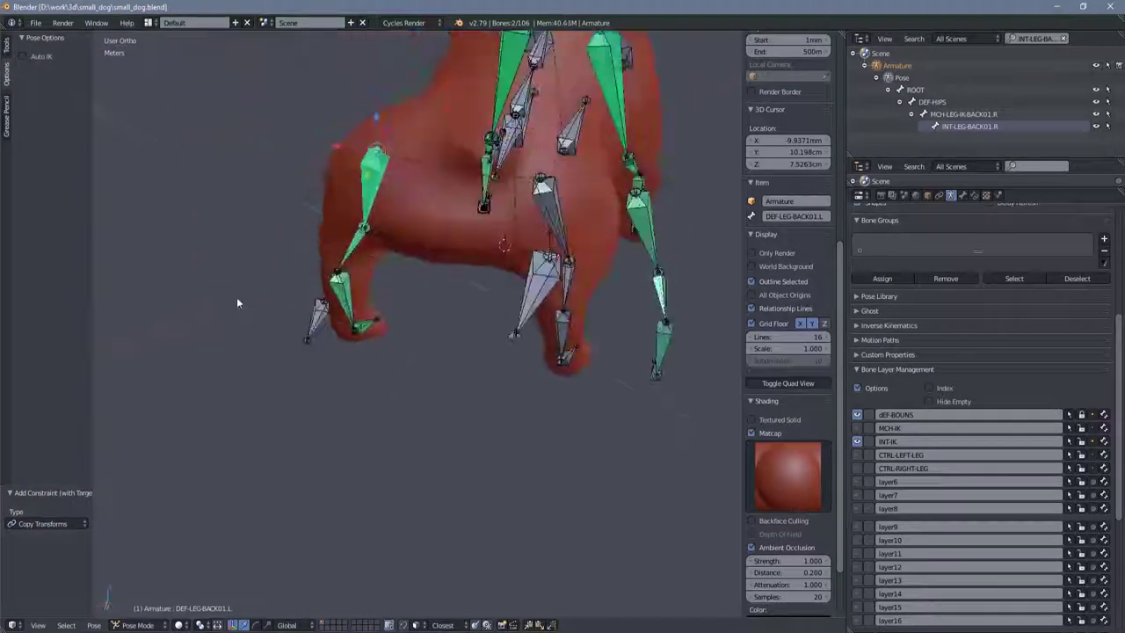
pyautogui.scroll(4, 376, 356)
pyautogui.moveTo(375, 356); pyautogui.dragTo(439, 353, button='middle')
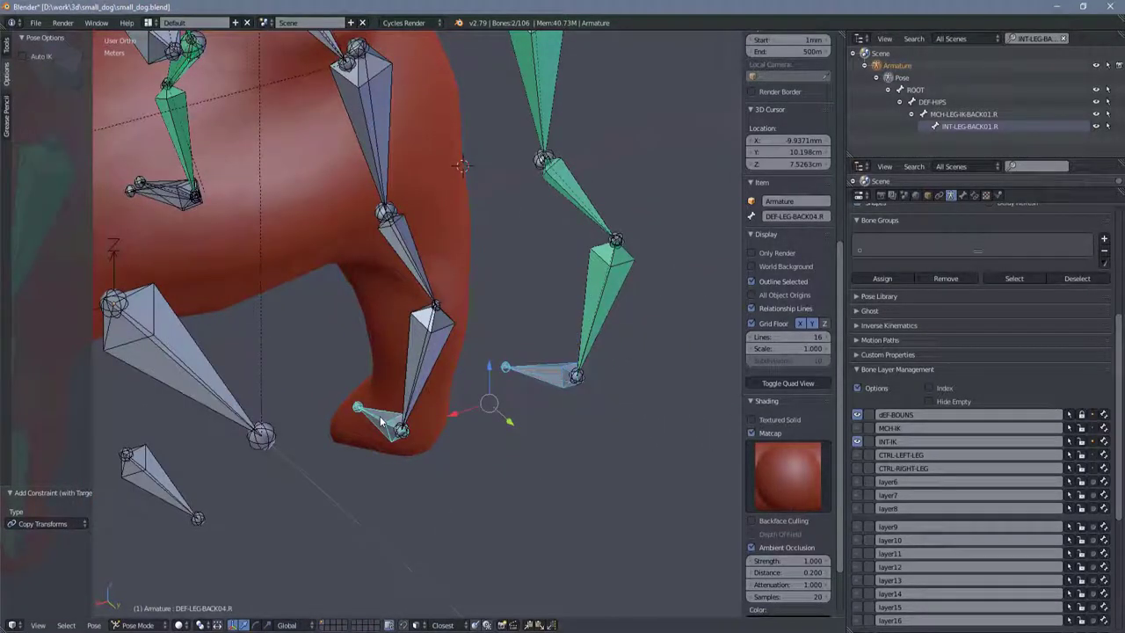
pyautogui.rightClick(410, 428)
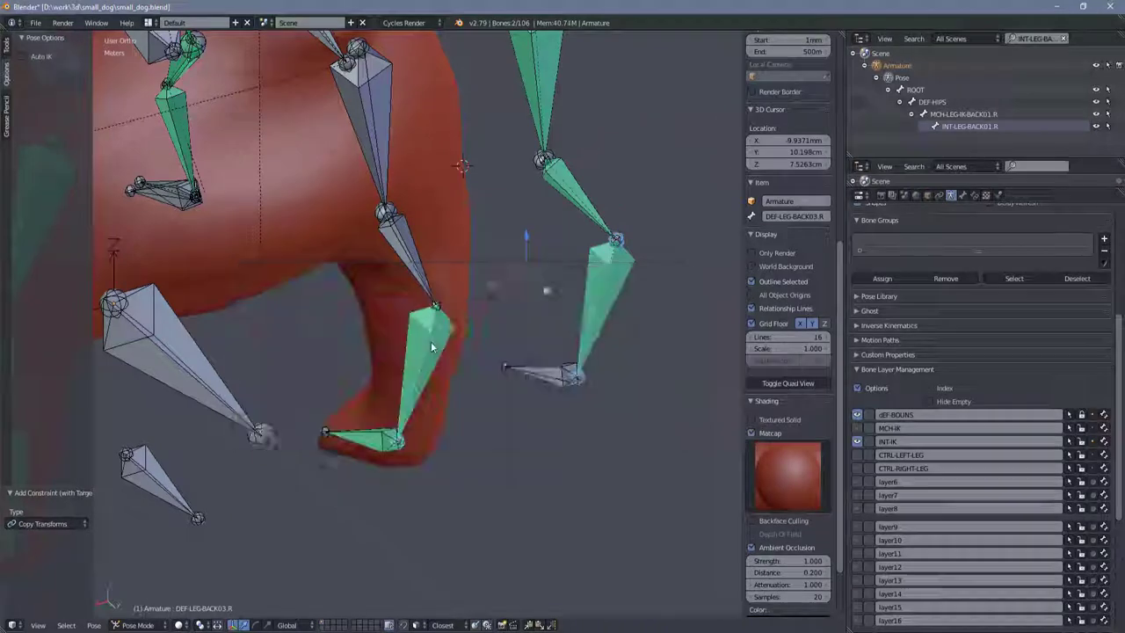
pyautogui.moveTo(431, 341); pyautogui.dragTo(404, 341, button='middle')
pyautogui.rightClick(404, 341)
pyautogui.hotkey('ctrl', 'shift', 'c')
pyautogui.click(404, 341)
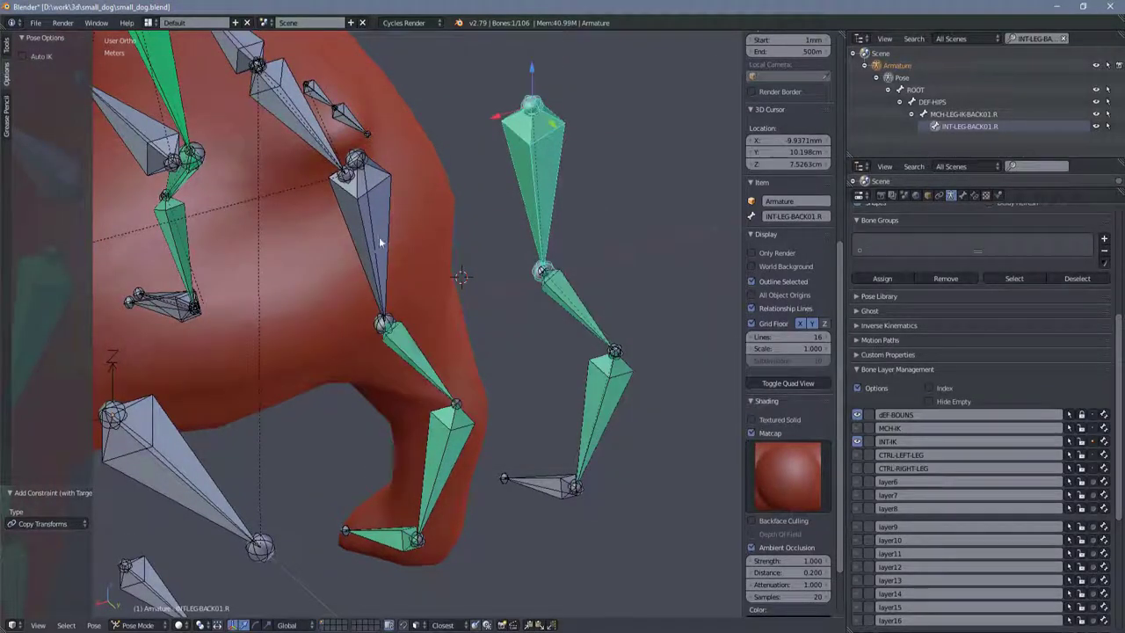
pyautogui.rightClick(379, 236)
pyautogui.hotkey('ctrl', 'shift', 'c')
pyautogui.click(373, 233)
pyautogui.moveTo(374, 233)
pyautogui.mouseDown(button='middle')
pyautogui.moveTo(478, 248)
pyautogui.moveTo(422, 263)
pyautogui.mouseUp(button='middle')
# Step: In Edit Mode, show all bone layers and select the separate leg chain to lower it 3 cm
pyautogui.press('Tab')
pyautogui.scroll(5, 252, 510)
pyautogui.moveTo(857, 434); pyautogui.dragTo(857, 468)
pyautogui.scroll(-2, 395, 483)
pyautogui.moveTo(394, 482)
pyautogui.mouseDown(button='middle')
pyautogui.moveTo(484, 469)
pyautogui.moveTo(460, 335)
pyautogui.moveTo(458, 359)
pyautogui.mouseUp(button='middle')
pyautogui.press('a')
pyautogui.press('l')
pyautogui.press('Escape')
pyautogui.press('Escape')
# Step: Move the right hind IK target chain 3 cm along X
pyautogui.moveTo(486, 288); pyautogui.dragTo(537, 299, button='middle')
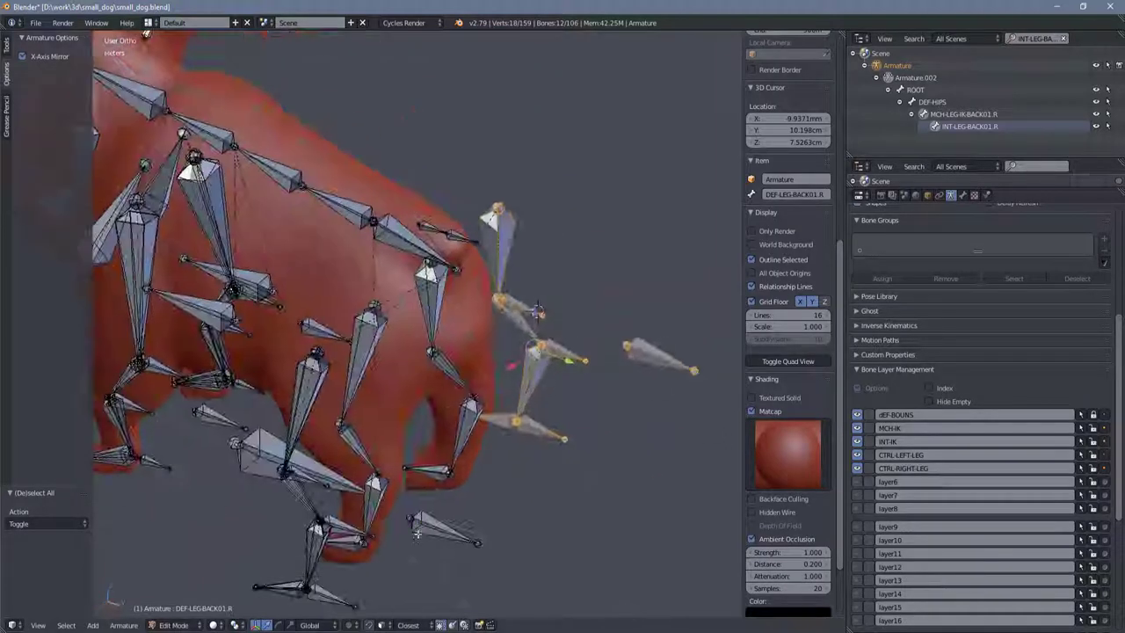
pyautogui.rightClick(442, 525)
pyautogui.click(963, 194)
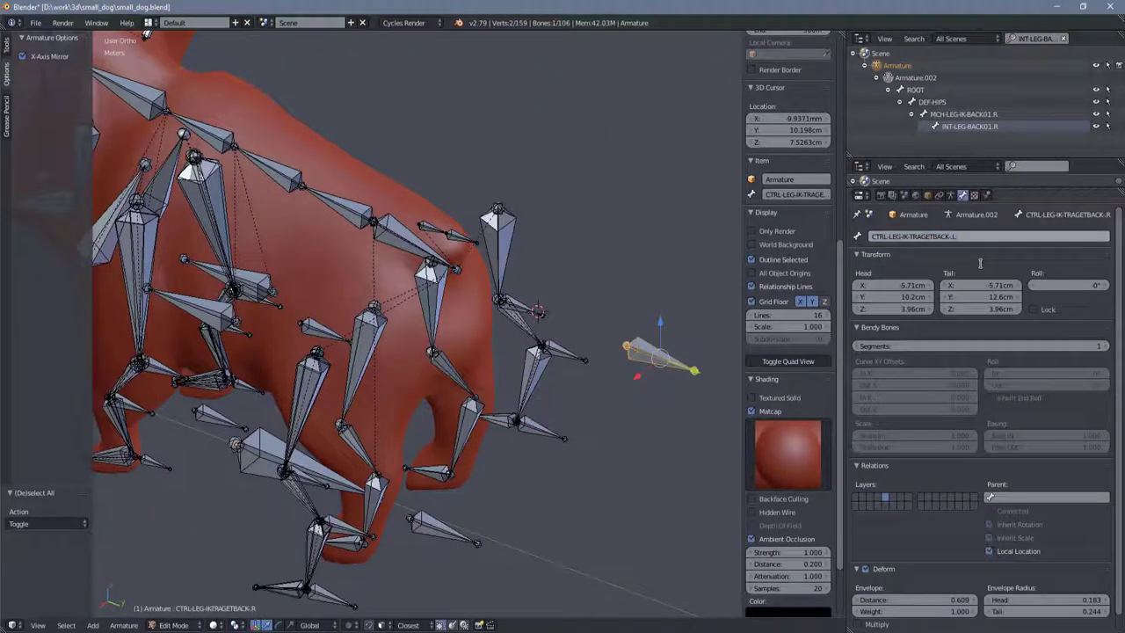
pyautogui.hotkey('ctrl', 'z')
pyautogui.moveTo(492, 440)
pyautogui.mouseDown(button='middle')
pyautogui.moveTo(526, 481)
pyautogui.moveTo(14, 67)
pyautogui.mouseUp(button='middle')
pyautogui.press('g')
pyautogui.press('x')
pyautogui.press('3')
pyautogui.press('Return')
# Step: Shift the left foot control bone CTRL-LEG-BACK02.L 3 cm along X
pyautogui.scroll(5, 526, 481)
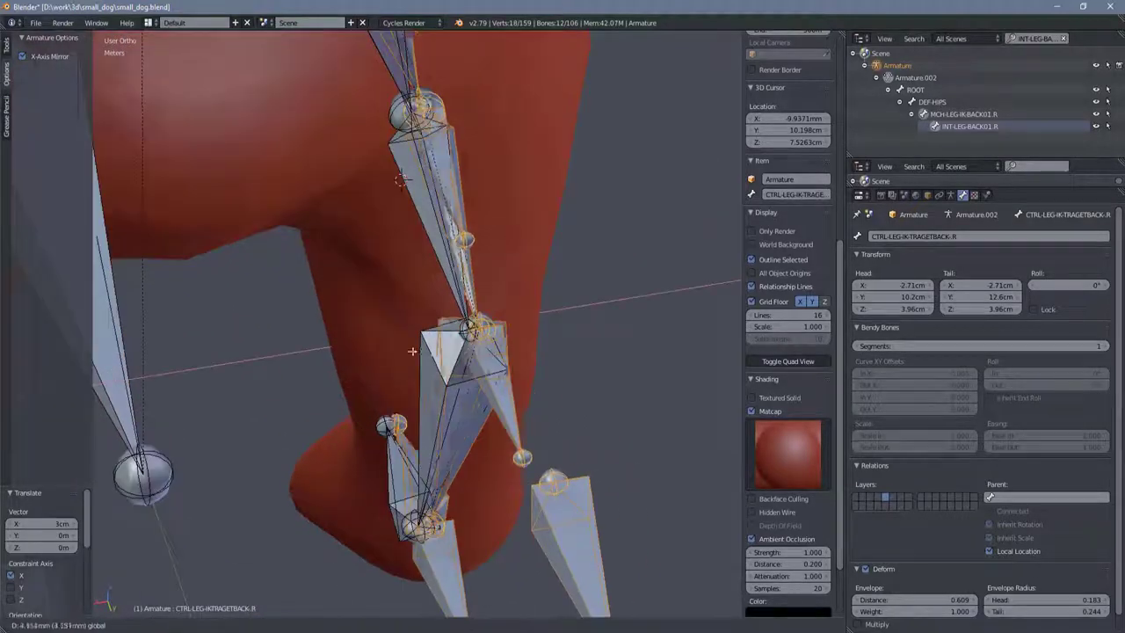
pyautogui.moveTo(459, 329); pyautogui.dragTo(395, 369, button='middle')
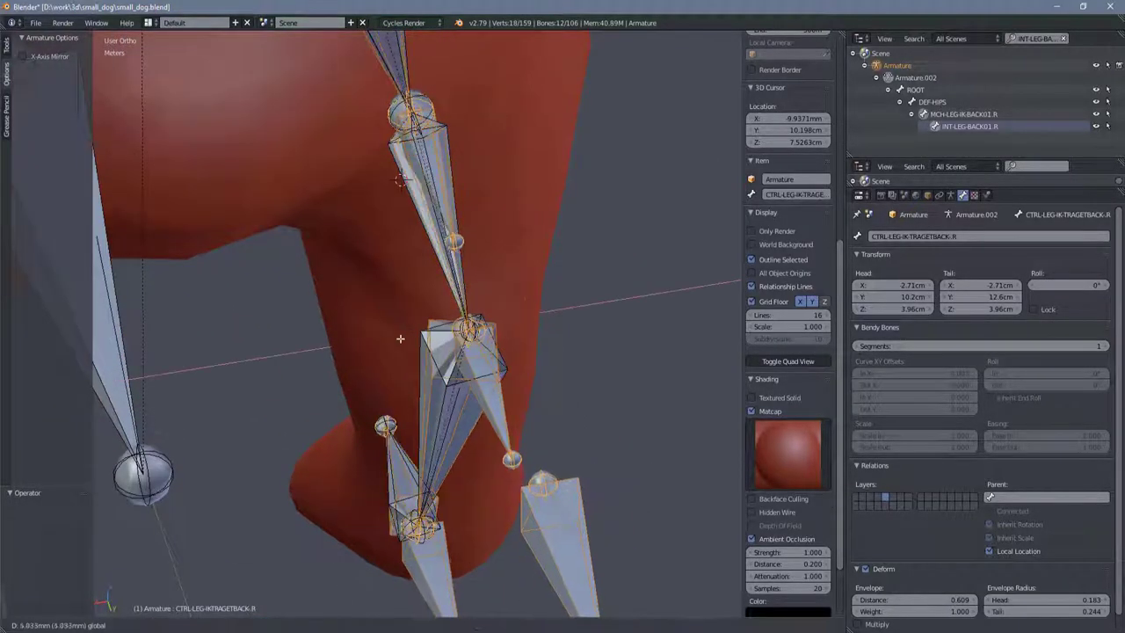
pyautogui.scroll(-4, 396, 369)
pyautogui.rightClick(303, 400)
pyautogui.press('g')
pyautogui.press('x')
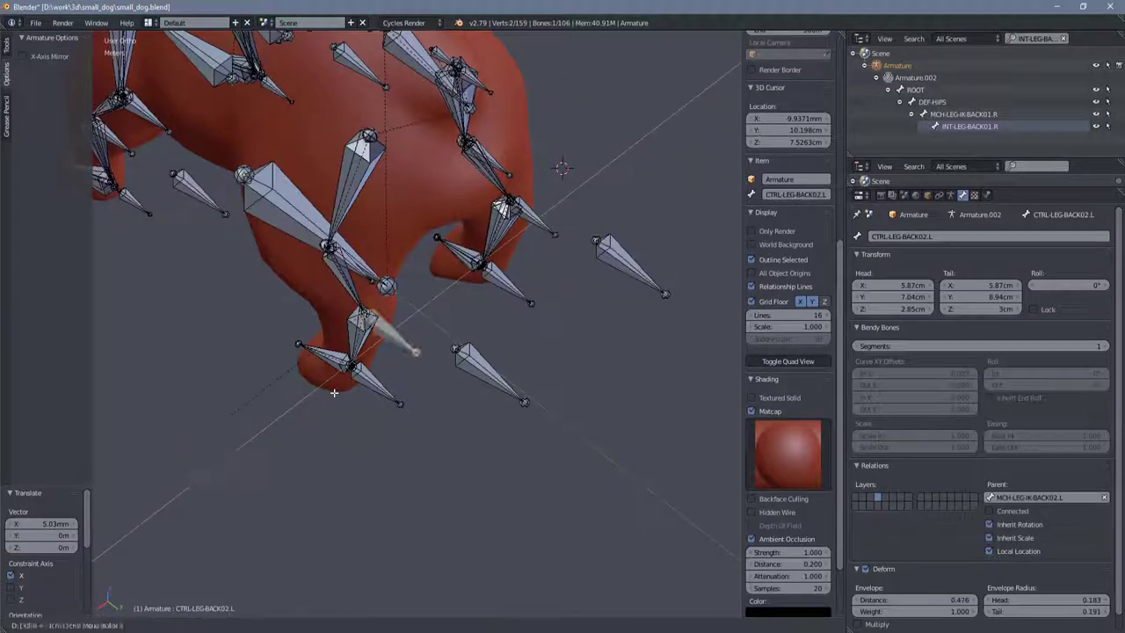
pyautogui.press('Escape')
pyautogui.press('a')
# Step: Return the armature to Pose Mode and select the hind leg IK and foot control bones
pyautogui.moveTo(334, 393); pyautogui.dragTo(682, 271, button='middle')
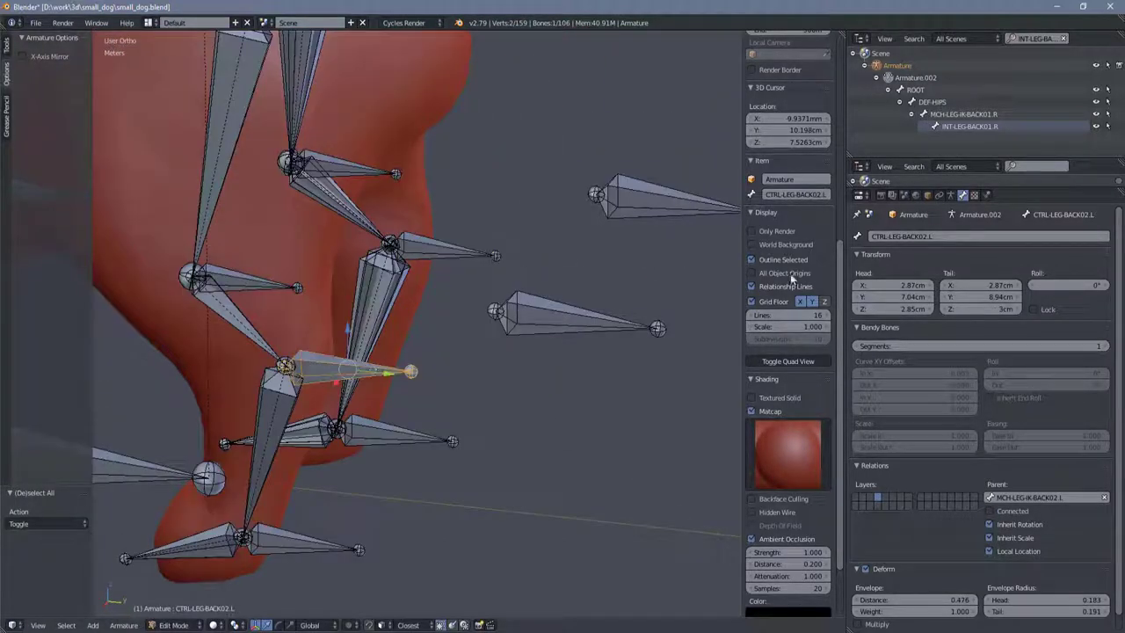
pyautogui.moveTo(430, 263); pyautogui.dragTo(447, 431, button='middle')
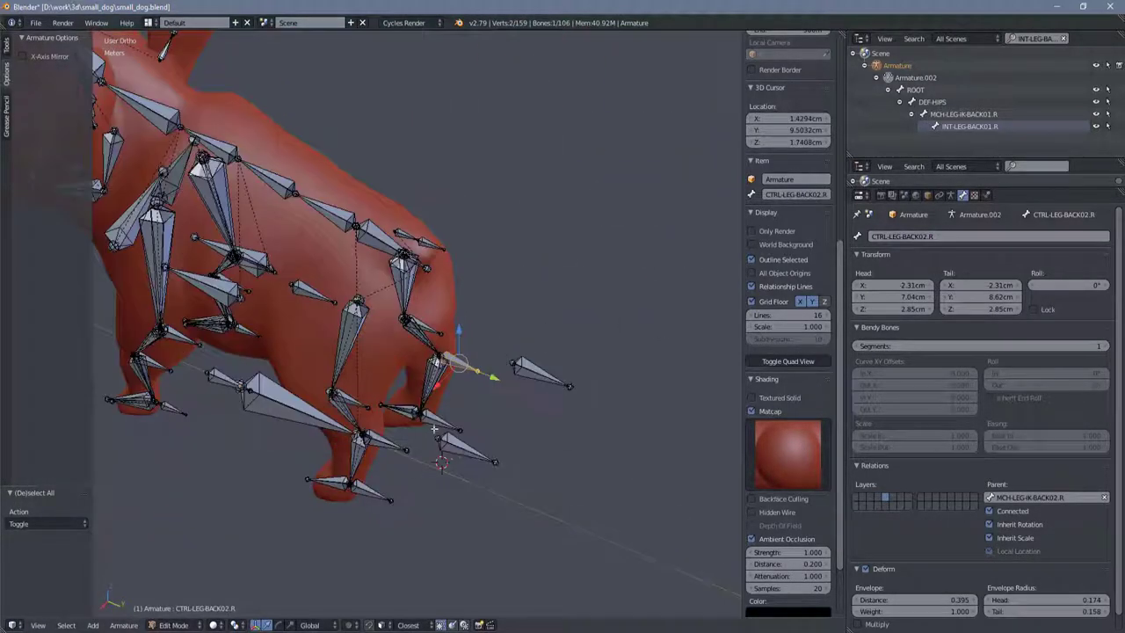
pyautogui.press('Tab')
pyautogui.click(583, 431)
pyautogui.scroll(3, 517, 478)
pyautogui.rightClick(517, 477)
pyautogui.rightClick(553, 396)
pyautogui.moveTo(553, 396)
pyautogui.mouseDown(button='middle')
pyautogui.moveTo(547, 302)
pyautogui.moveTo(636, 375)
pyautogui.moveTo(538, 333)
pyautogui.moveTo(464, 360)
pyautogui.moveTo(511, 295)
pyautogui.mouseUp(button='middle')
pyautogui.rightClick(636, 374)
# Step: Select the hind INT leg bone, the right foot control and the left front leg control bones
pyautogui.rightClick(464, 360)
pyautogui.rightClick(511, 296)
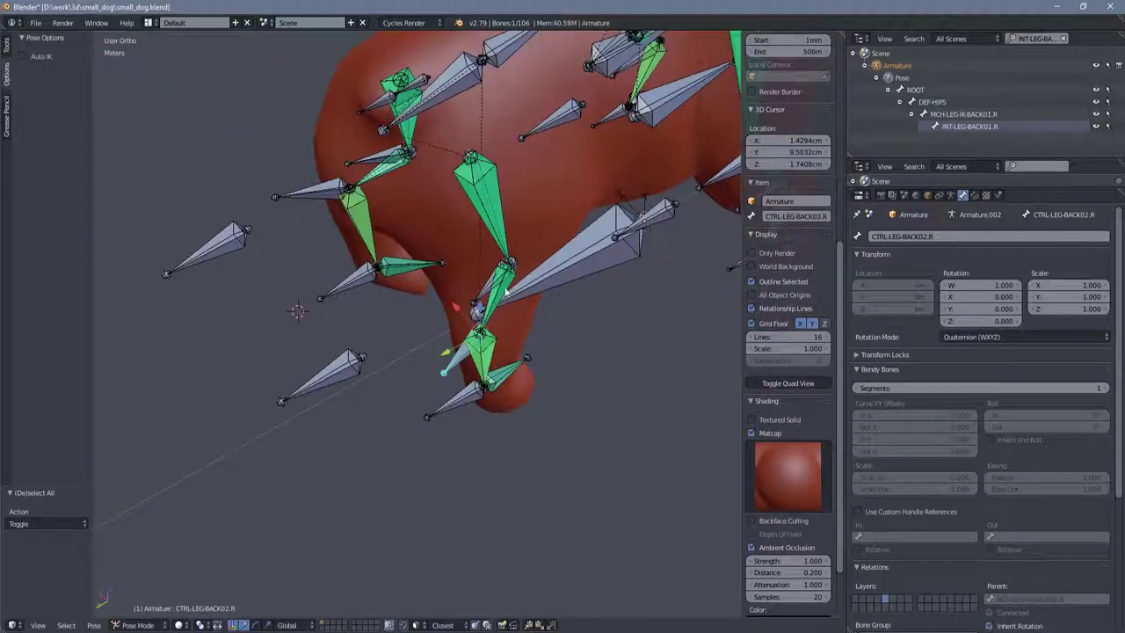
pyautogui.moveTo(482, 350)
pyautogui.mouseDown(button='middle')
pyautogui.moveTo(422, 369)
pyautogui.moveTo(646, 378)
pyautogui.moveTo(178, 361)
pyautogui.mouseUp(button='middle')
pyautogui.rightClick(646, 378)
pyautogui.rightClick(163, 321)
# Step: Hide the DEF-BOUNS, MCH-IK and INT-IK bone layers in the armature settings
pyautogui.click(950, 194)
pyautogui.scroll(-5, 923, 395)
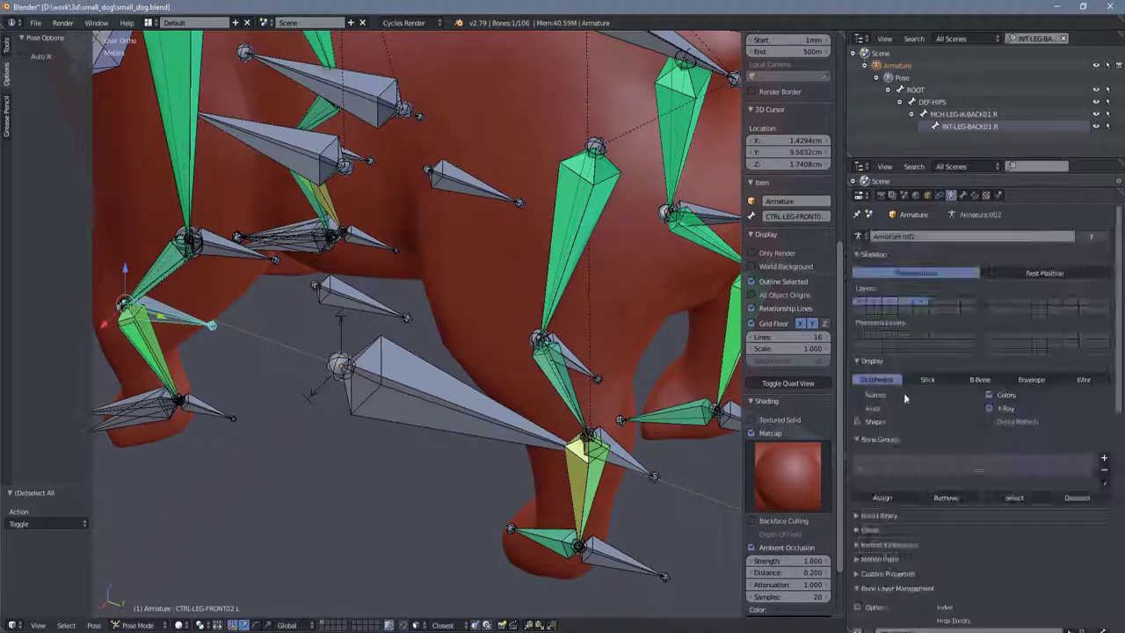
pyautogui.click(857, 438)
pyautogui.click(857, 452)
pyautogui.moveTo(539, 447)
pyautogui.mouseDown(button='middle')
pyautogui.moveTo(424, 402)
pyautogui.moveTo(614, 392)
pyautogui.mouseUp(button='middle')
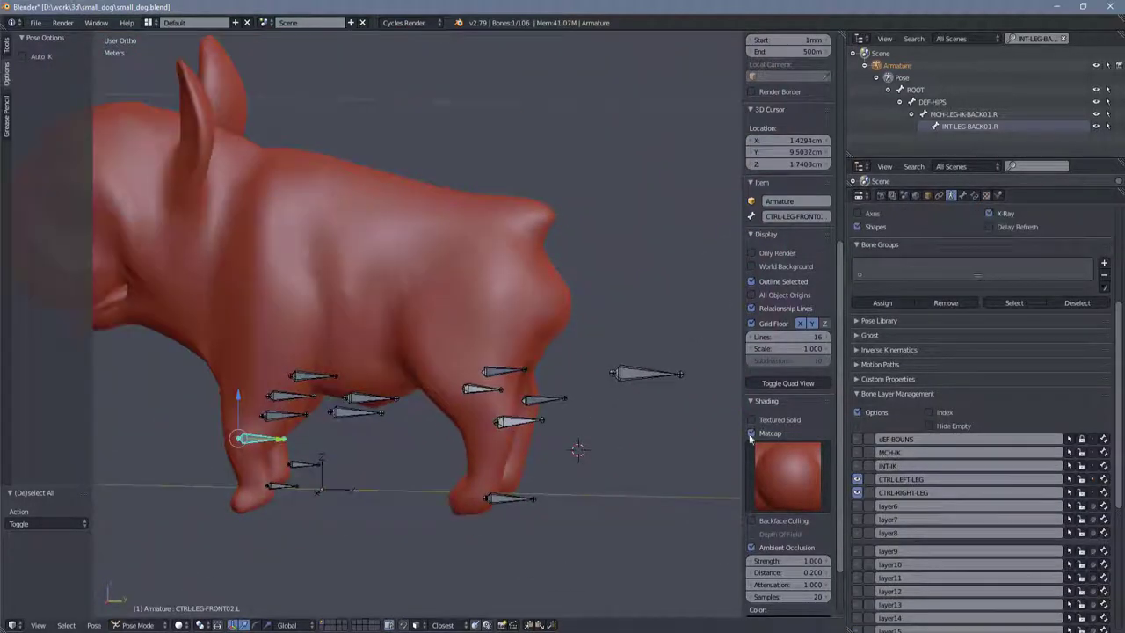
pyautogui.rightClick(640, 395)
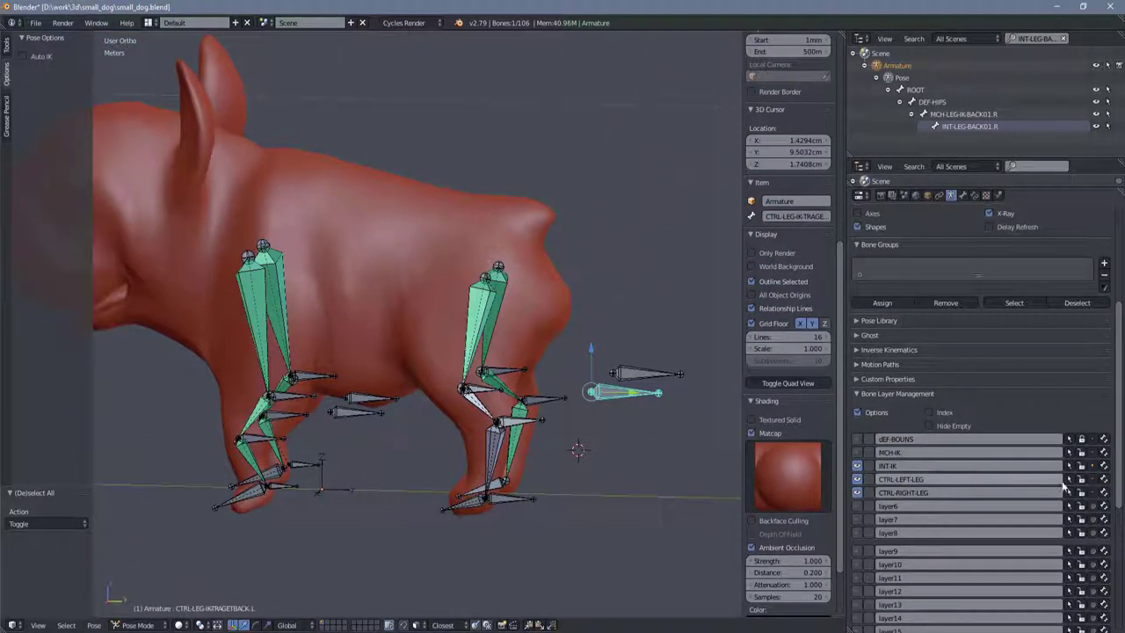
pyautogui.click(857, 465)
pyautogui.moveTo(724, 468); pyautogui.dragTo(362, 408, button='middle')
# Step: Save the dog rig file, overwriting the existing one
pyautogui.hotkey('ctrl', 's')
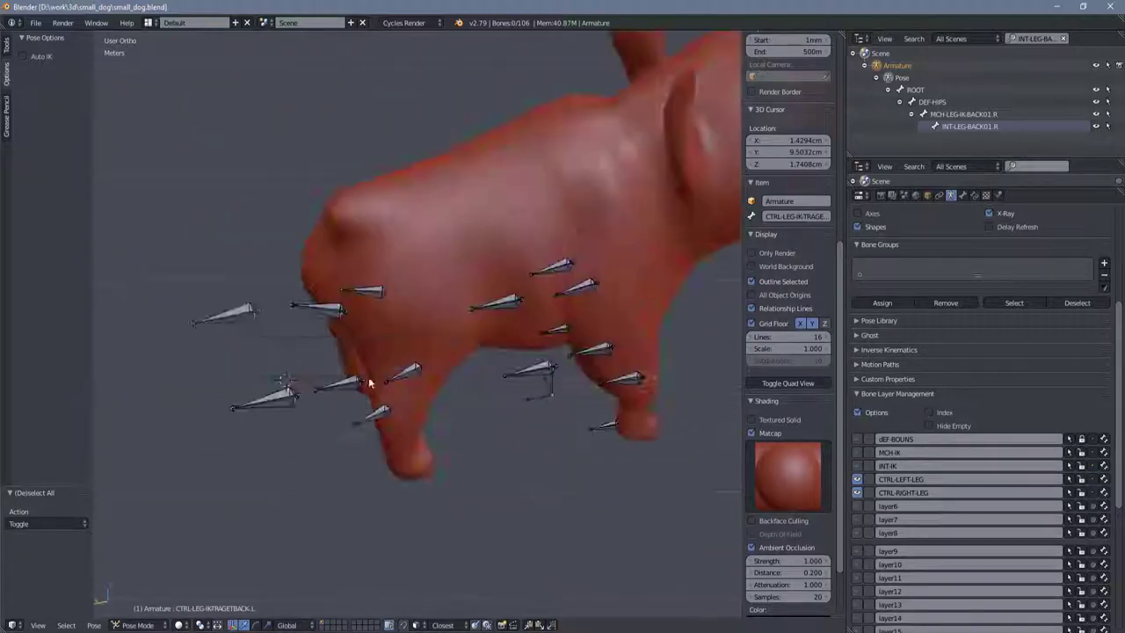
pyautogui.click(376, 365)
pyautogui.moveTo(376, 365); pyautogui.dragTo(326, 465, button='middle')
# Step: Select all visible control bones and clear their pose locations with Alt+G
pyautogui.moveTo(394, 465); pyautogui.dragTo(259, 525, button='middle')
pyautogui.scroll(-5, 488, 391)
pyautogui.press('a')
pyautogui.hotkey('alt', 'g')
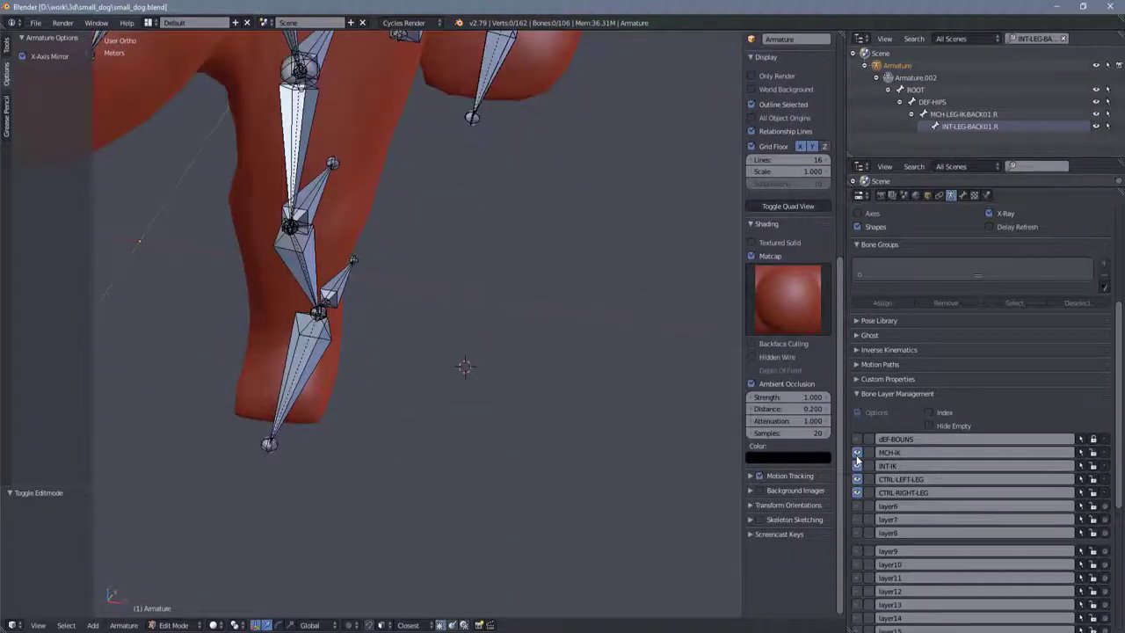
# Step: Duplicate the front foot DEF bone and place the copy 1.9 cm along X
pyautogui.rightClick(296, 352)
pyautogui.press('g')
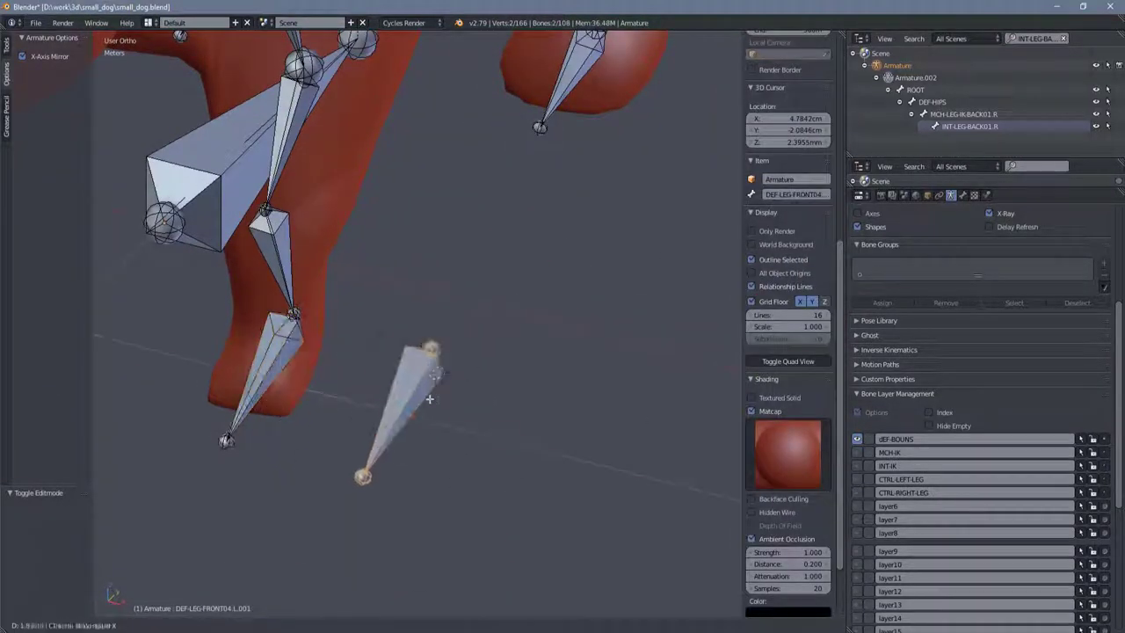
pyautogui.click(429, 399)
pyautogui.moveTo(429, 399); pyautogui.dragTo(460, 464, button='middle')
# Step: In Pose Mode, give the front foot copy a Copy Rotation constraint
pyautogui.press('Tab')
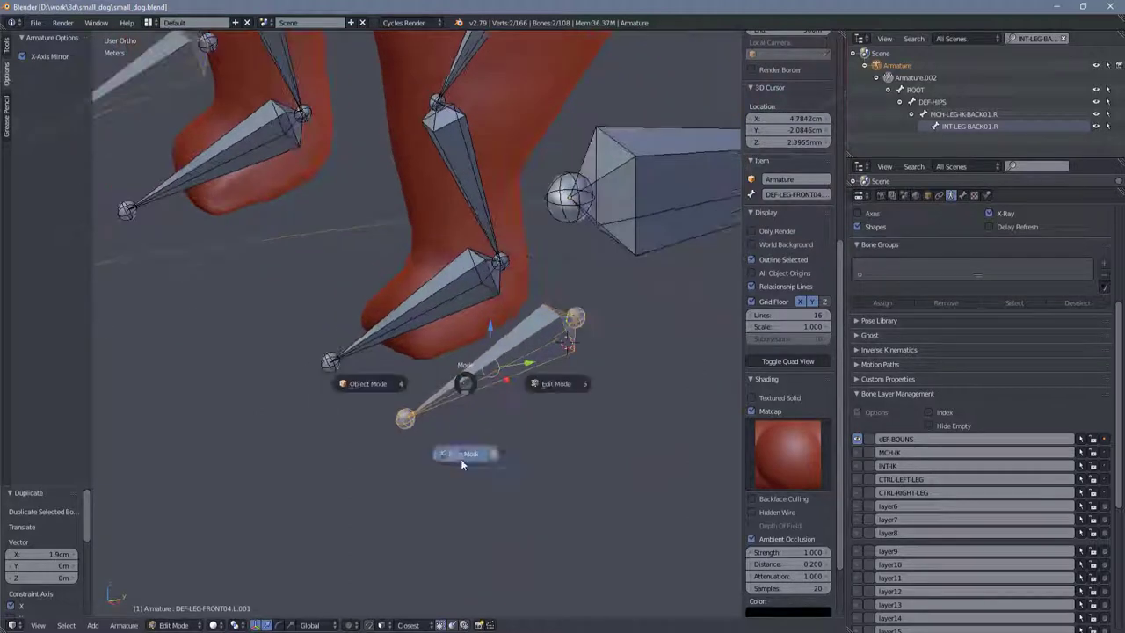
pyautogui.click(462, 464)
pyautogui.hotkey('ctrl', 'shift', 'c')
pyautogui.click(369, 359)
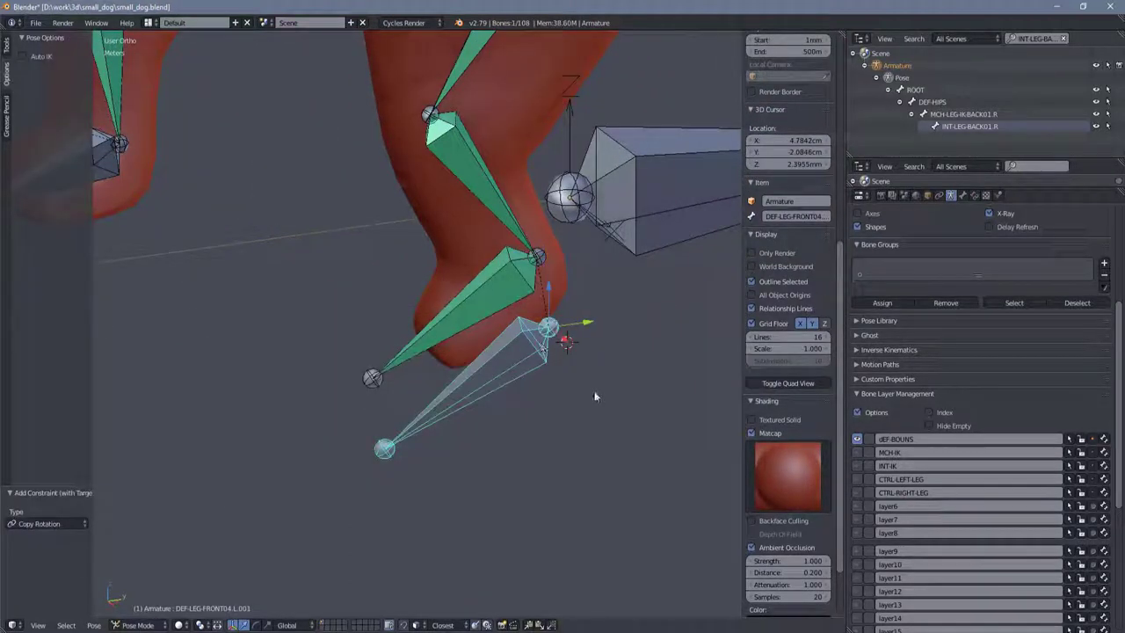
pyautogui.moveTo(600, 390)
pyautogui.mouseDown(button='middle')
pyautogui.moveTo(525, 437)
pyautogui.moveTo(396, 379)
pyautogui.mouseUp(button='middle')
pyautogui.scroll(3, 396, 378)
pyautogui.keyDown('shift'); pyautogui.click(396, 379); pyautogui.keyUp('shift')
pyautogui.moveTo(482, 363)
pyautogui.mouseDown(button='middle')
pyautogui.moveTo(378, 382)
pyautogui.moveTo(400, 425)
pyautogui.moveTo(272, 389)
pyautogui.moveTo(519, 420)
pyautogui.mouseUp(button='middle')
# Step: In Edit Mode, duplicate the back foot DEF bone 3 cm along X
pyautogui.press('Tab')
pyautogui.scroll(3, 523, 416)
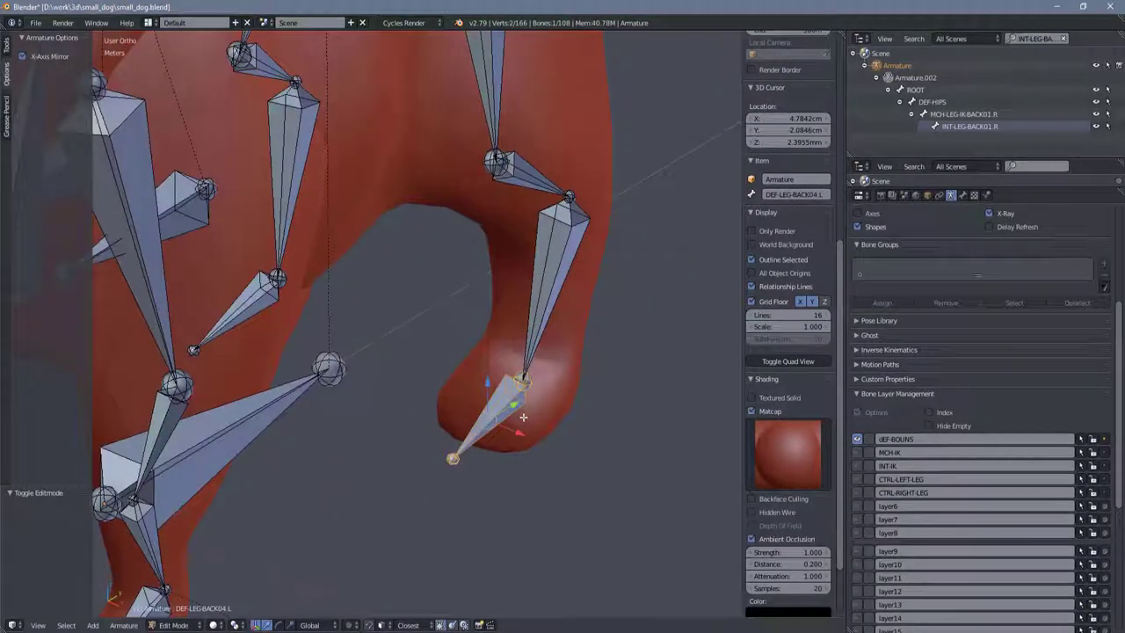
pyautogui.moveTo(668, 514); pyautogui.dragTo(577, 447, button='middle')
pyautogui.press('g')
pyautogui.press('x')
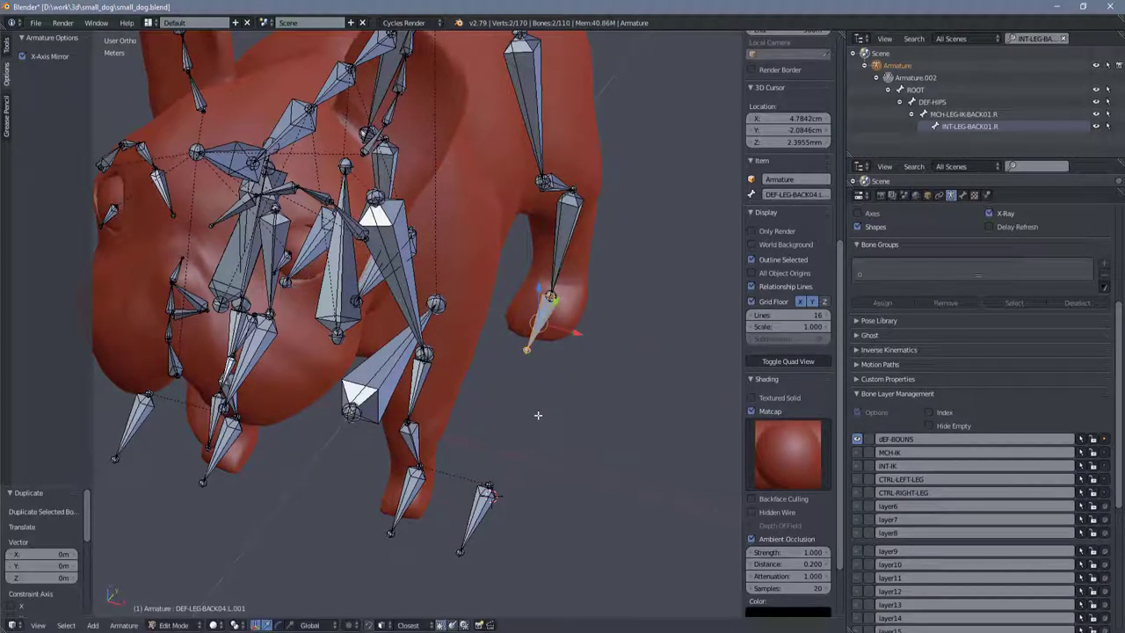
pyautogui.press('Return')
# Step: Snap the 3D cursor to the back foot copy and move it 1.89 cm along X
pyautogui.moveTo(538, 414)
pyautogui.mouseDown(button='middle')
pyautogui.moveTo(417, 420)
pyautogui.moveTo(487, 363)
pyautogui.moveTo(466, 423)
pyautogui.mouseUp(button='middle')
pyautogui.hotkey('shift', 's')
pyautogui.click(487, 363)
pyautogui.click(593, 474)
pyautogui.press('ctrl+KP_1')
pyautogui.moveTo(543, 479)
pyautogui.mouseDown(button='middle')
pyautogui.moveTo(506, 479)
pyautogui.moveTo(593, 397)
pyautogui.mouseUp(button='middle')
pyautogui.hotkey('ctrl', 'Tab')
pyautogui.press('Tab')
pyautogui.scroll(3, 593, 397)
# Step: Delete the Copy Transforms constraint from duplicate bone DEF-LEG-BACK04.L.001
pyautogui.click(592, 467)
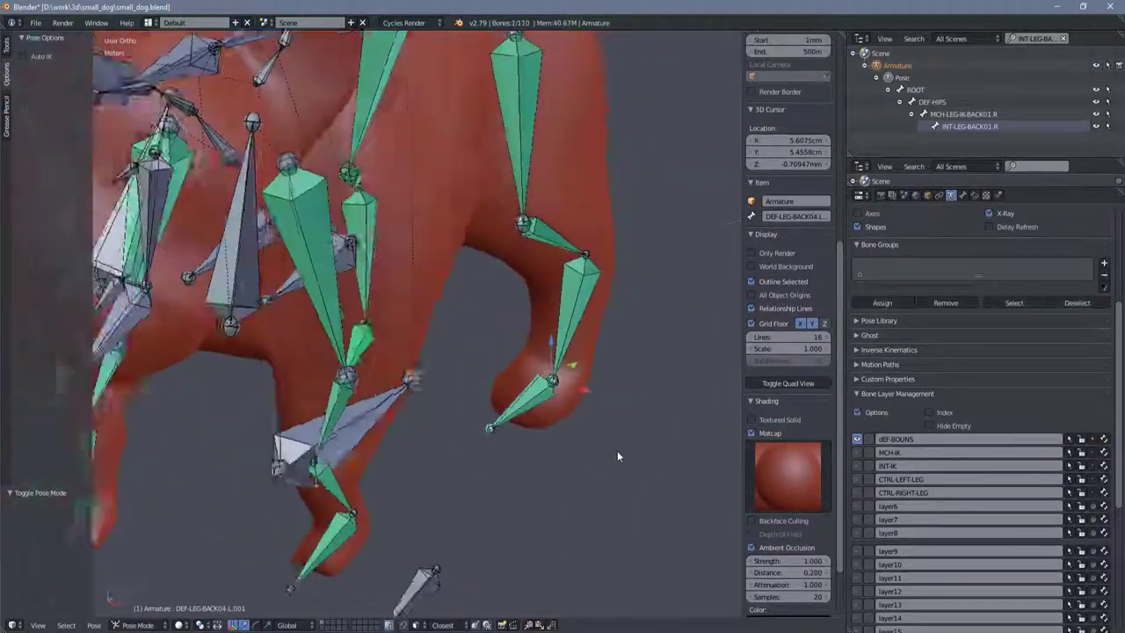
pyautogui.click(963, 195)
pyautogui.click(927, 195)
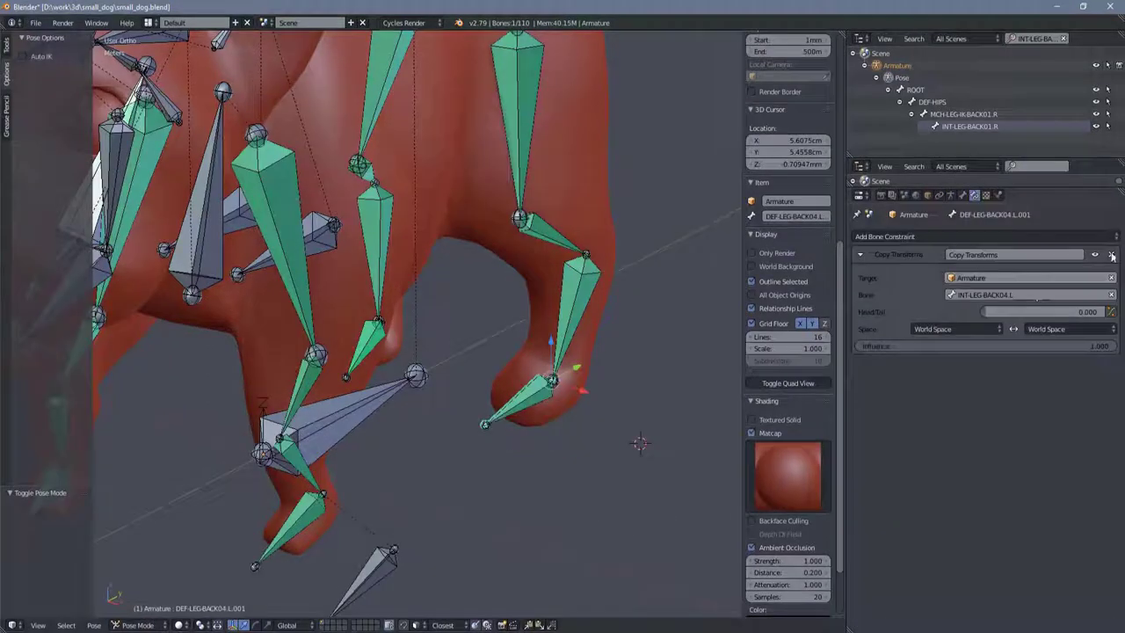
pyautogui.moveTo(402, 380)
pyautogui.mouseDown(button='middle')
pyautogui.moveTo(502, 377)
pyautogui.moveTo(405, 381)
pyautogui.mouseUp(button='middle')
pyautogui.press('Tab')
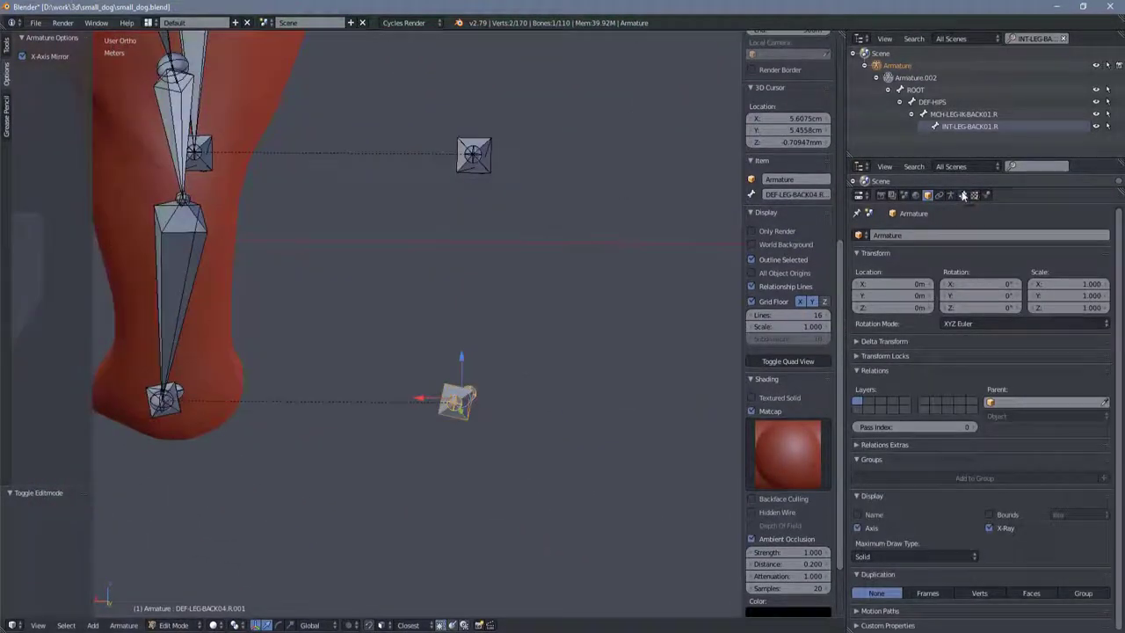
pyautogui.click(963, 195)
pyautogui.press('Tab')
pyautogui.click(973, 195)
# Step: Check the original back foot bone's constraint and cancel a test rotation
pyautogui.moveTo(492, 378)
pyautogui.mouseDown(button='middle')
pyautogui.moveTo(531, 399)
pyautogui.moveTo(576, 397)
pyautogui.mouseUp(button='middle')
pyautogui.scroll(3, 510, 396)
pyautogui.keyDown('shift'); pyautogui.click(442, 368); pyautogui.keyUp('shift')
pyautogui.hotkey('ctrl', 'shift', 'c')
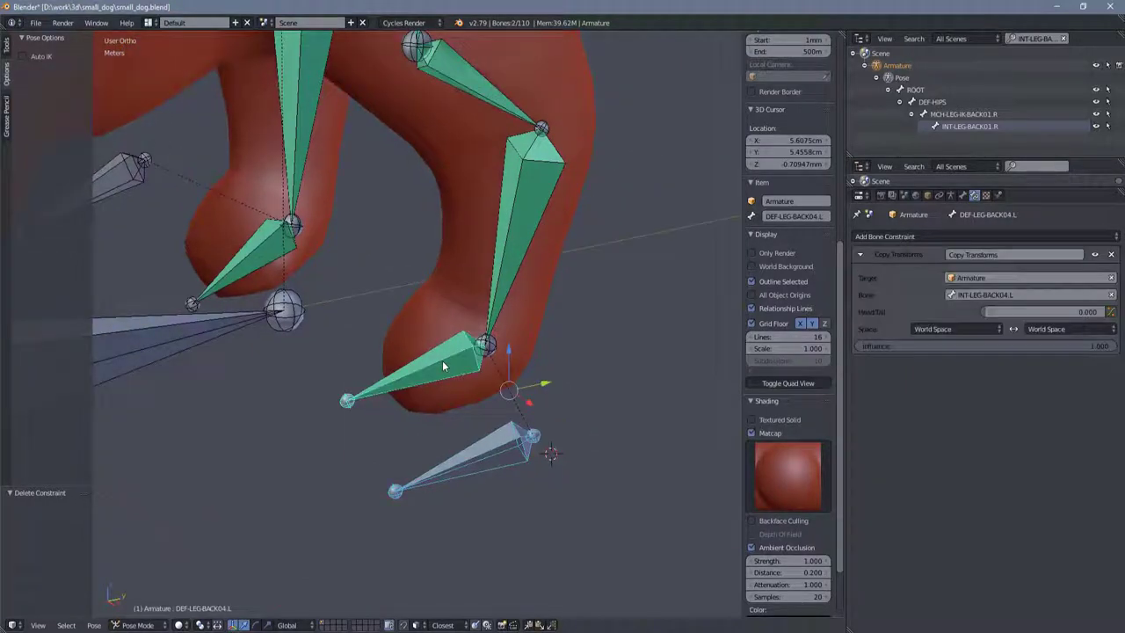
pyautogui.hotkey('ctrl', 'shift', 'c')
pyautogui.click(442, 360)
pyautogui.moveTo(442, 360)
pyautogui.mouseDown(button='middle')
pyautogui.moveTo(271, 349)
pyautogui.moveTo(587, 191)
pyautogui.moveTo(563, 351)
pyautogui.mouseUp(button='middle')
pyautogui.press('a')
pyautogui.scroll(3, 566, 476)
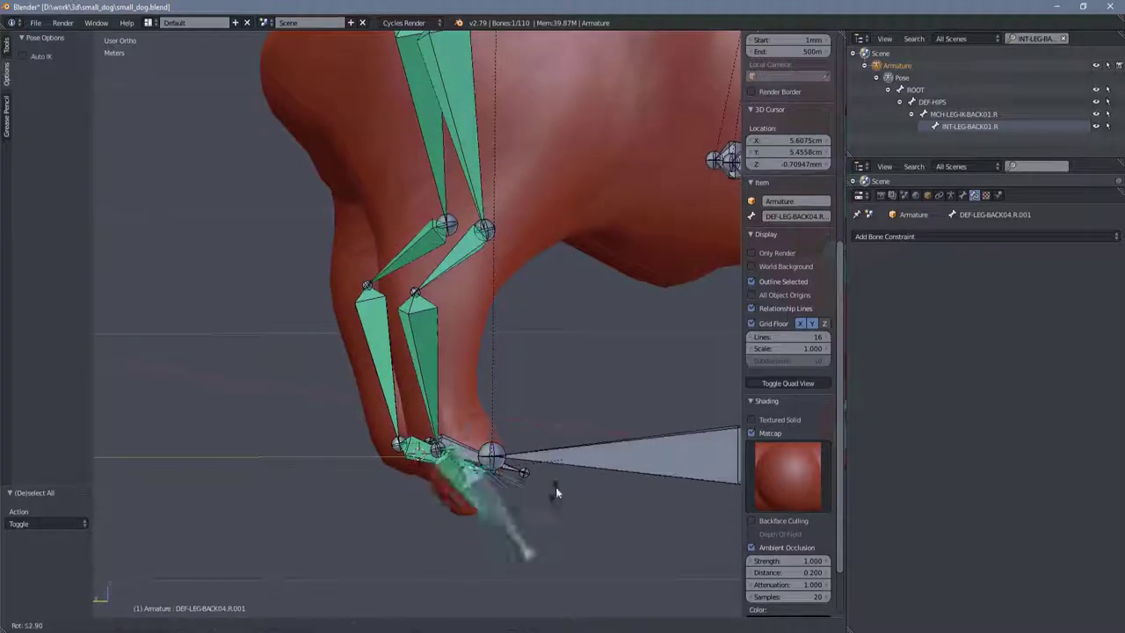
pyautogui.rightClick(556, 489)
pyautogui.scroll(-5, 444, 508)
# Step: Show the CTRL-LEFT-LEG and CTRL-RIGHT-LEG bone layers and hide DEF-BOUNS
pyautogui.moveTo(507, 530); pyautogui.dragTo(653, 512, button='middle')
pyautogui.moveTo(713, 426); pyautogui.dragTo(382, 453, button='middle')
pyautogui.rightClick(382, 453)
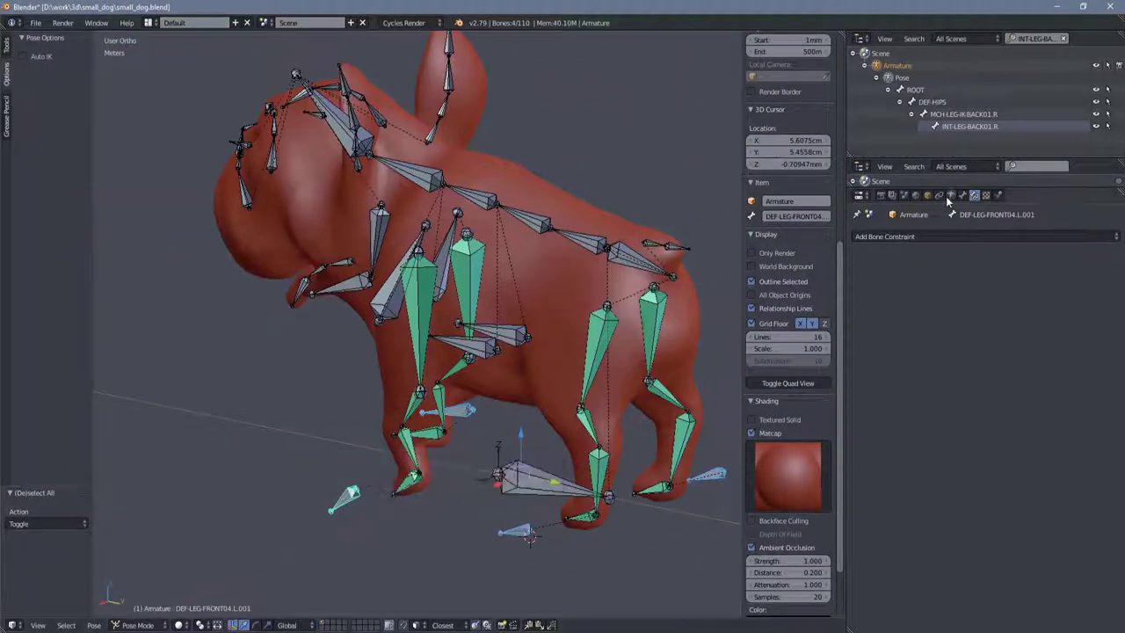
pyautogui.click(950, 195)
pyautogui.rightClick(408, 457)
pyautogui.moveTo(408, 457); pyautogui.dragTo(711, 435, button='middle')
pyautogui.moveTo(492, 489); pyautogui.dragTo(588, 489, button='middle')
pyautogui.scroll(4, 562, 471)
pyautogui.click(856, 479)
pyautogui.click(857, 492)
pyautogui.click(857, 438)
pyautogui.moveTo(635, 496)
pyautogui.mouseDown(button='middle')
pyautogui.moveTo(474, 420)
pyautogui.moveTo(596, 415)
pyautogui.moveTo(371, 439)
pyautogui.moveTo(367, 429)
pyautogui.mouseUp(button='middle')
# Step: Test-rotate the duplicate left back foot bone, then select the right back foot duplicate
pyautogui.rightClick(367, 429)
pyautogui.press('r')
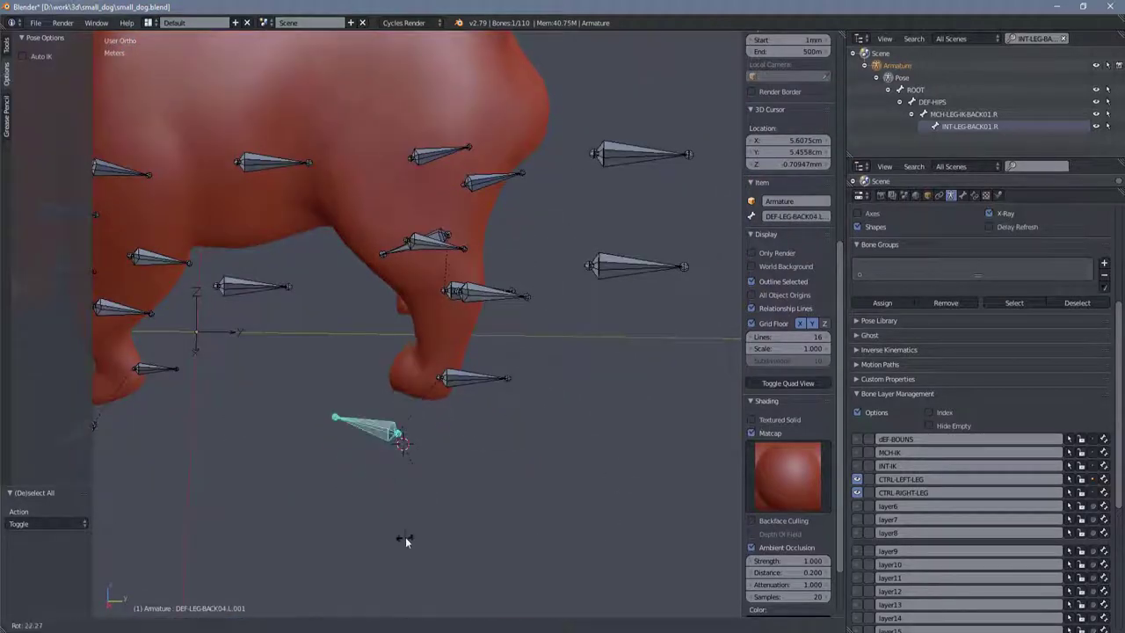
pyautogui.click(406, 539)
pyautogui.moveTo(405, 539); pyautogui.dragTo(535, 469, button='middle')
pyautogui.rightClick(352, 439)
pyautogui.moveTo(352, 439)
pyautogui.mouseDown(button='middle')
pyautogui.moveTo(422, 503)
pyautogui.moveTo(519, 443)
pyautogui.mouseUp(button='middle')
# Step: Move a left hind IK bone and the left foot control to check the leg follows
pyautogui.rightClick(519, 444)
pyautogui.press('g')
pyautogui.click(475, 395)
pyautogui.moveTo(475, 395); pyautogui.dragTo(547, 351, button='middle')
pyautogui.rightClick(547, 352)
pyautogui.press('g')
pyautogui.click(545, 393)
pyautogui.moveTo(546, 393)
pyautogui.mouseDown(button='middle')
pyautogui.moveTo(496, 453)
pyautogui.moveTo(627, 437)
pyautogui.moveTo(492, 435)
pyautogui.moveTo(594, 426)
pyautogui.moveTo(720, 488)
pyautogui.moveTo(587, 444)
pyautogui.moveTo(631, 465)
pyautogui.moveTo(525, 485)
pyautogui.moveTo(548, 395)
pyautogui.moveTo(398, 318)
pyautogui.mouseUp(button='middle')
# Step: Check the hind-leg IK targets and right foot control, cancelling a trial move of the right hind IK target
pyautogui.rightClick(496, 453)
pyautogui.rightClick(593, 427)
pyautogui.rightClick(587, 444)
pyautogui.rightClick(525, 482)
pyautogui.press('g')
pyautogui.rightClick(477, 482)
# Step: From a low side view, select the right front IK target and trial-move front leg control bones, then cancel
pyautogui.rightClick(388, 308)
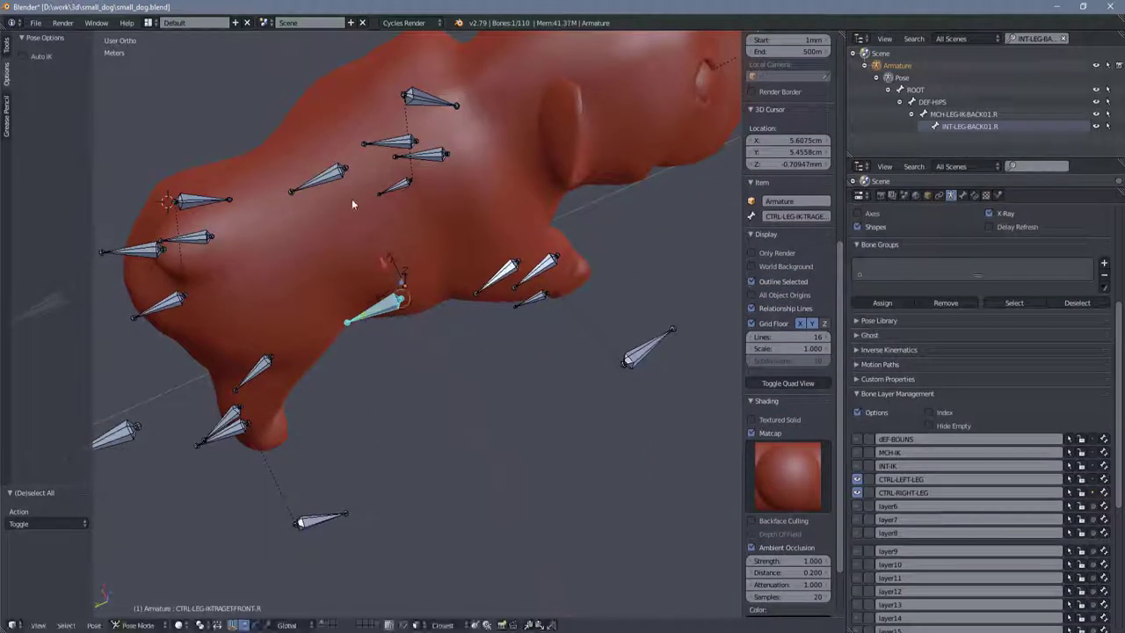
pyautogui.moveTo(351, 204)
pyautogui.mouseDown(button='middle')
pyautogui.moveTo(331, 226)
pyautogui.moveTo(334, 260)
pyautogui.moveTo(225, 303)
pyautogui.moveTo(349, 354)
pyautogui.moveTo(427, 436)
pyautogui.mouseUp(button='middle')
pyautogui.rightClick(225, 303)
pyautogui.press('g')
pyautogui.rightClick(237, 307)
pyautogui.rightClick(370, 358)
# Step: Test-move a front leg bone, then inspect the left front leg control from a front view
pyautogui.press('g')
pyautogui.click(427, 365)
pyautogui.rightClick(427, 365)
pyautogui.moveTo(427, 365)
pyautogui.mouseDown(button='middle')
pyautogui.moveTo(541, 304)
pyautogui.moveTo(447, 499)
pyautogui.mouseUp(button='middle')
pyautogui.rightClick(413, 501)
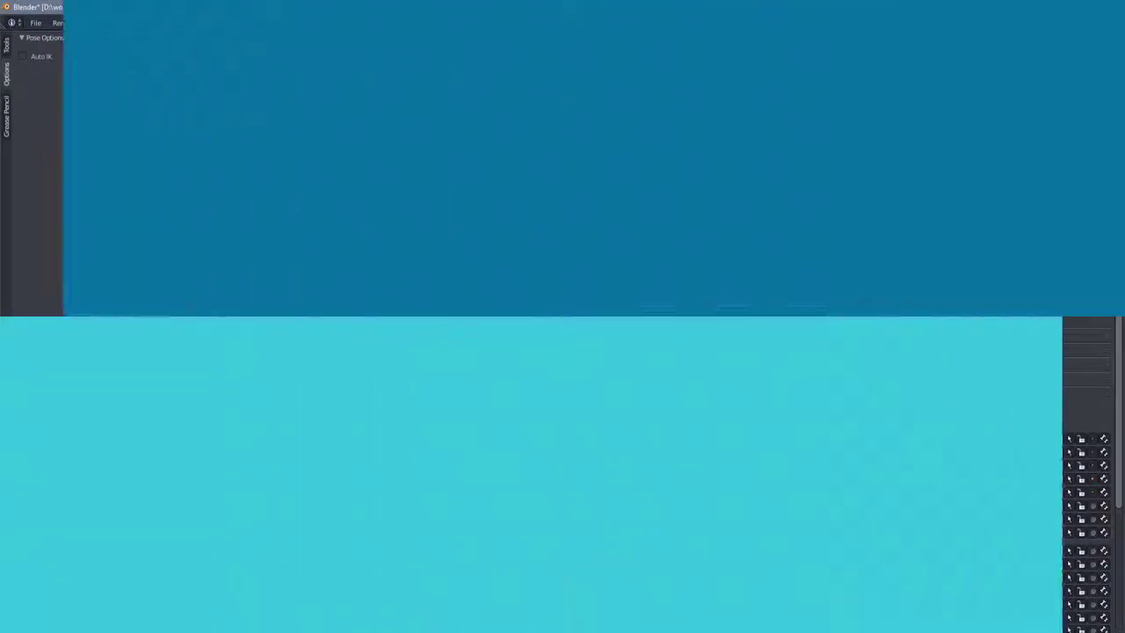